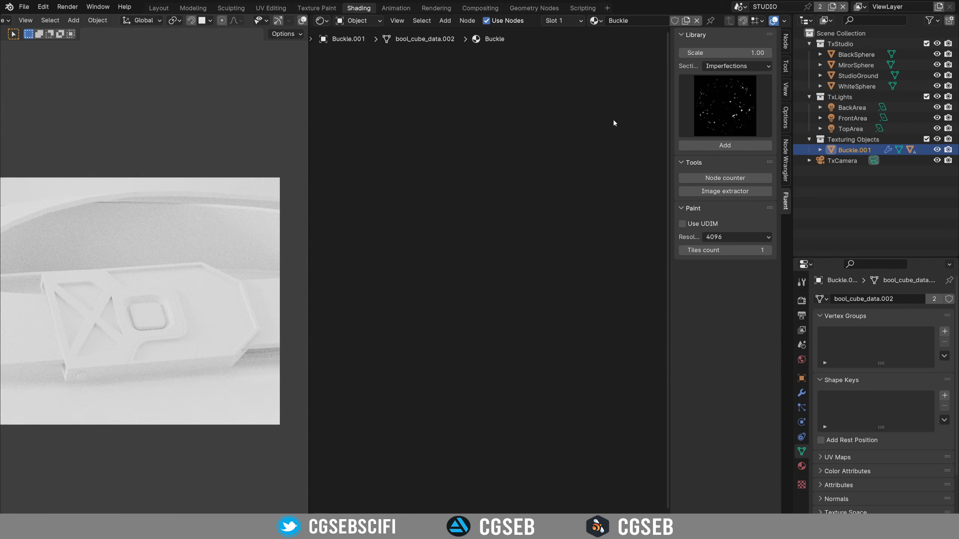
Step: Add Fluent's three-layer setup to the Buckle material ahead of the Principled BSDF
{"action": "scroll", "coordinate": [508, 219], "scroll_direction": "up", "scroll_amount": 1}
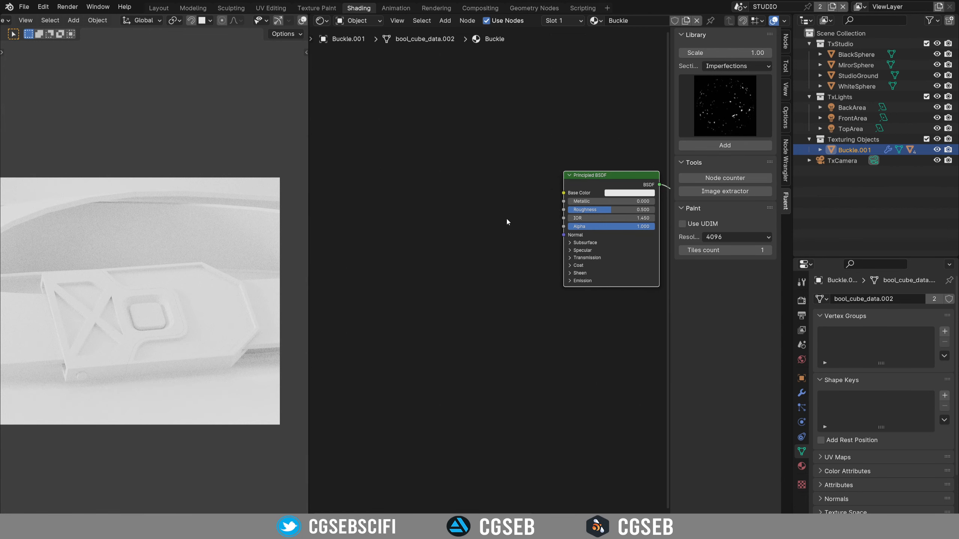
{"action": "key", "text": "f"}
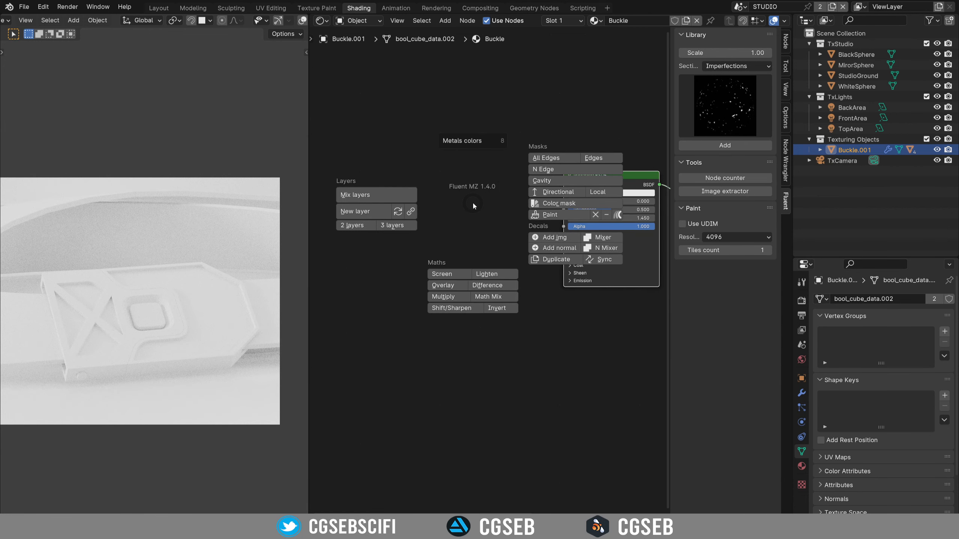
{"action": "left_click", "coordinate": [392, 225]}
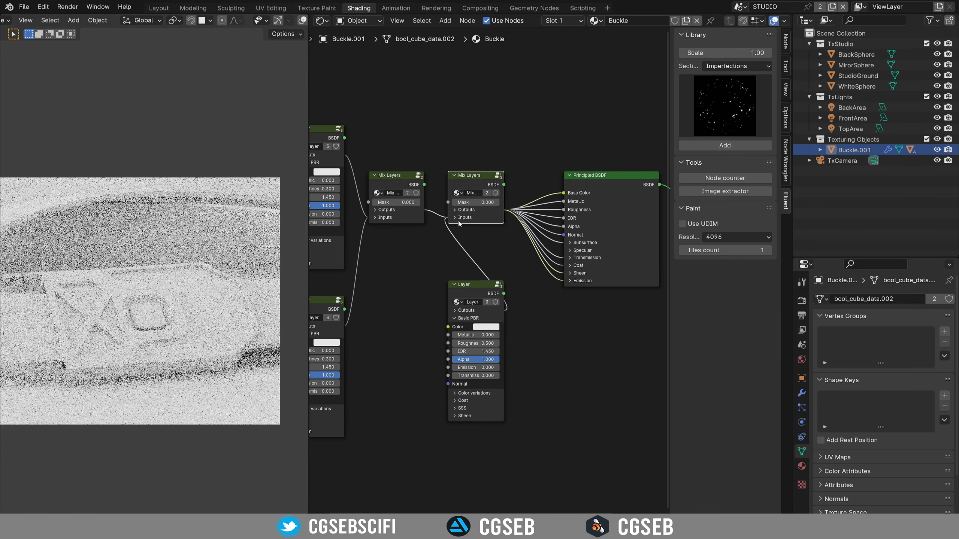
{"action": "middle_click_drag", "start_coordinate": [400, 254], "coordinate": [566, 268]}
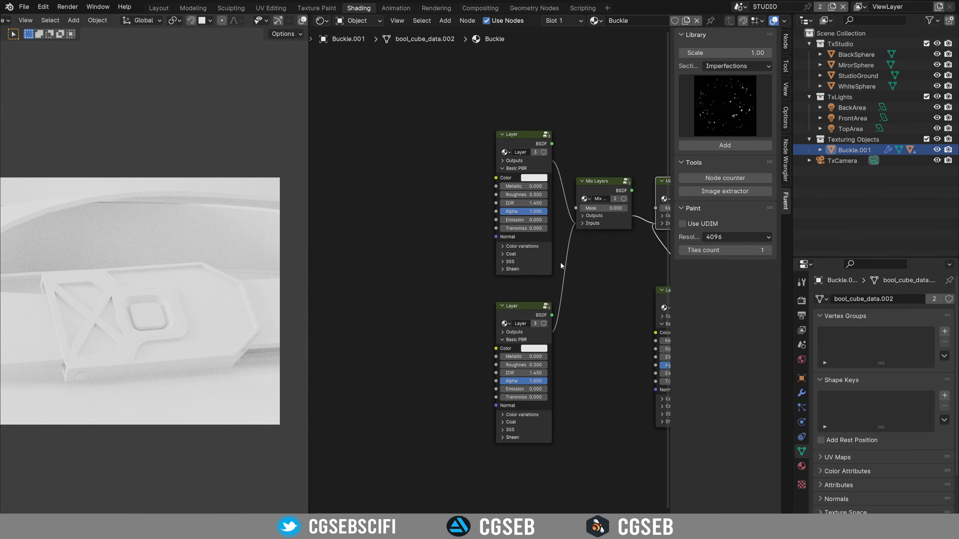
{"action": "scroll", "coordinate": [562, 263], "scroll_direction": "up", "scroll_amount": 3}
Step: Try a light pink color on the uppermost Layer node and undo it
{"action": "left_click", "coordinate": [536, 77]}
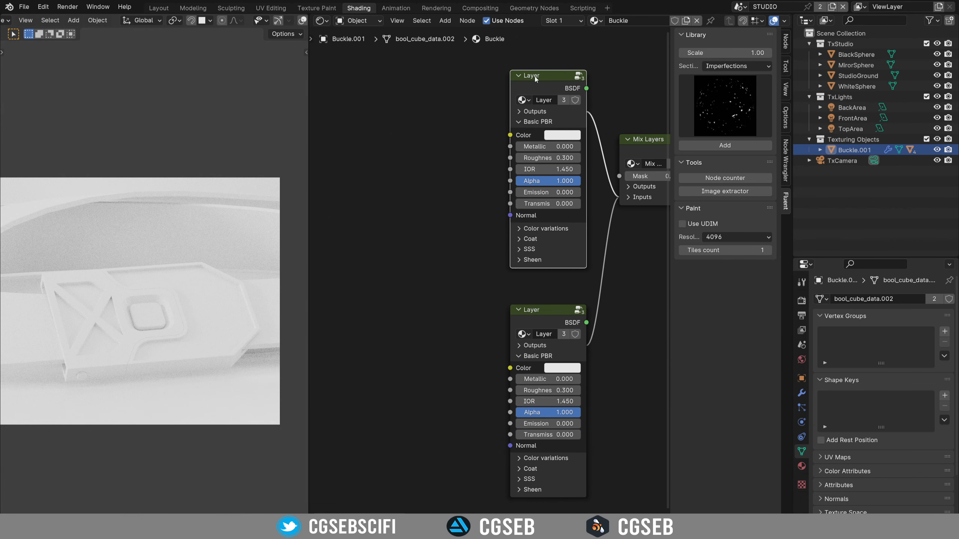
{"action": "middle_click_drag", "start_coordinate": [417, 216], "coordinate": [467, 236]}
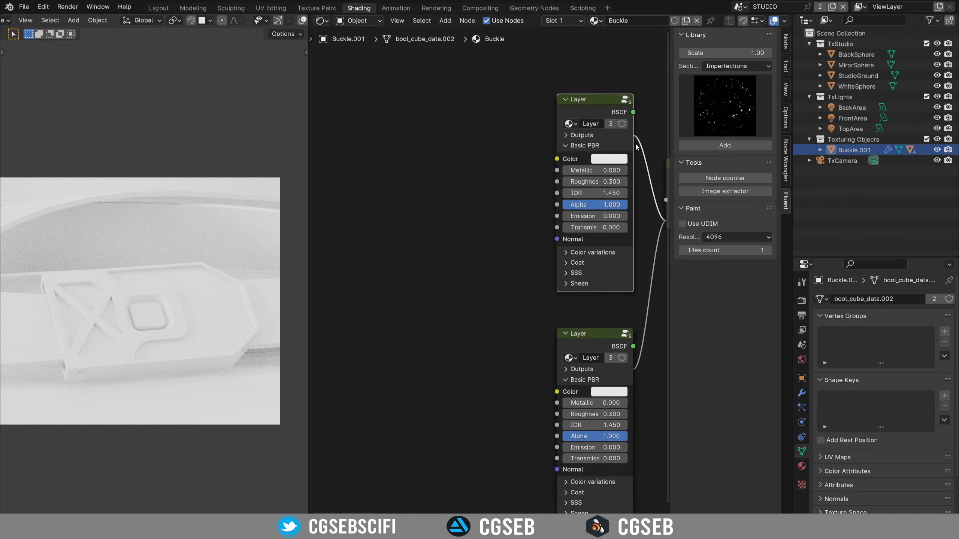
{"action": "left_click", "coordinate": [615, 160]}
{"action": "left_click_drag", "start_coordinate": [642, 228], "coordinate": [644, 223]}
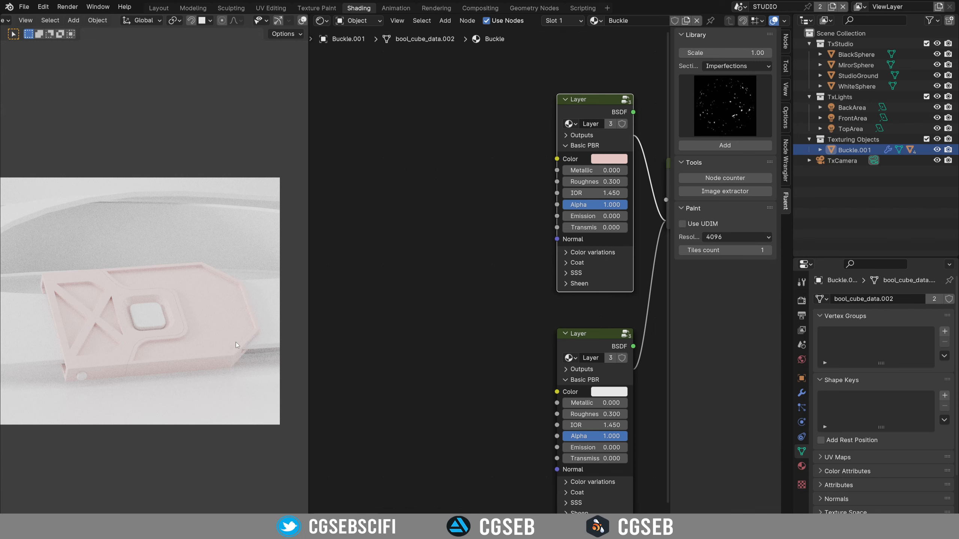
{"action": "key", "text": "ctrl+z"}
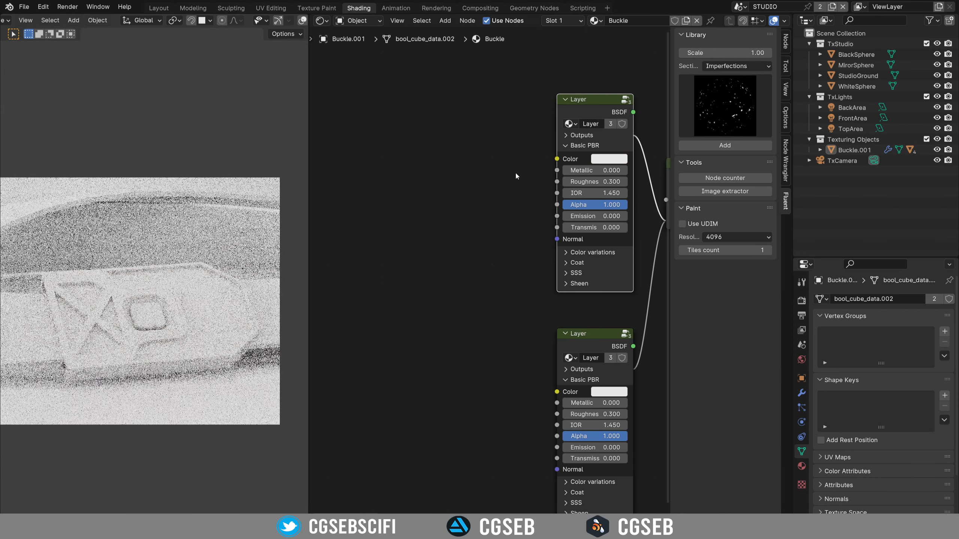
Step: Add a Hue/Saturation/Value node and connect its Color output to the uppermost Layer node's Color input
{"action": "key", "text": "shift+a"}
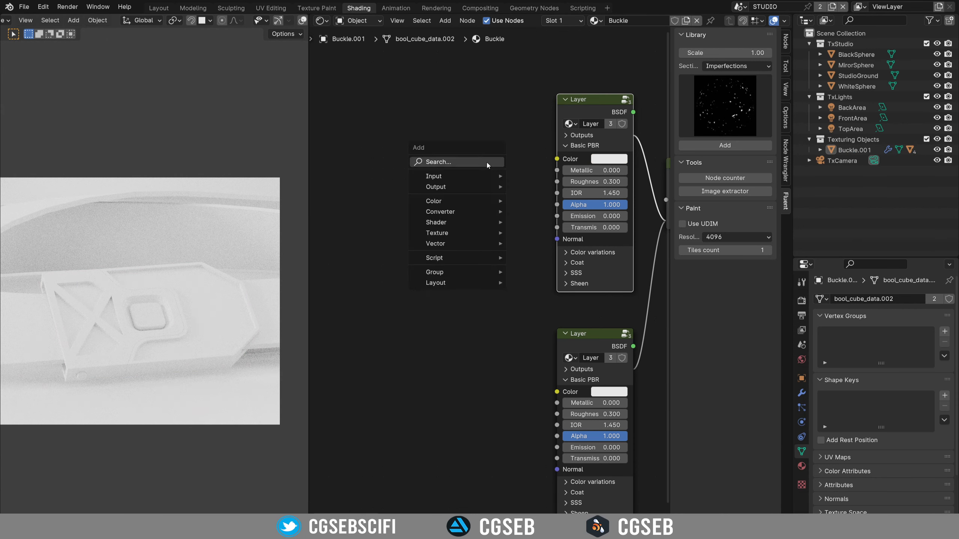
{"action": "left_click", "coordinate": [487, 162]}
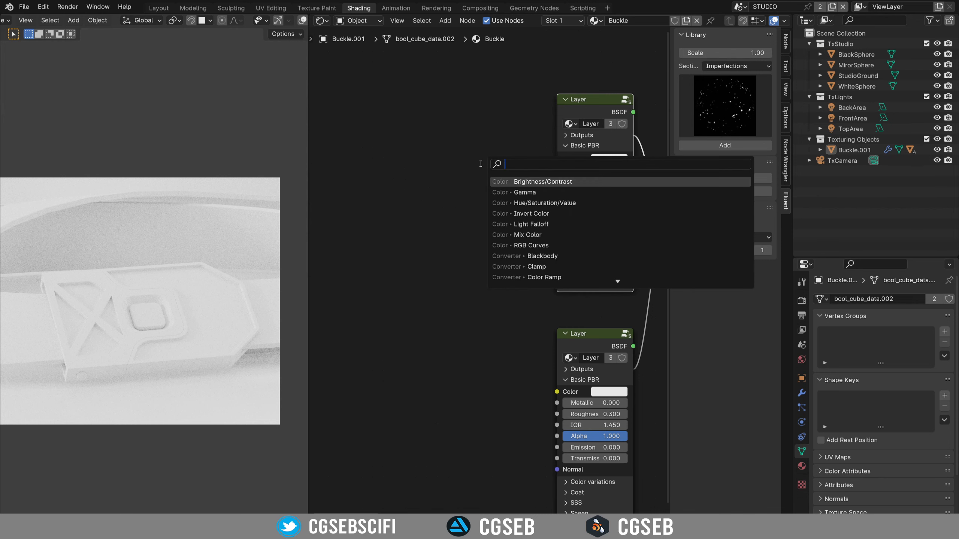
{"action": "left_click", "coordinate": [558, 204]}
{"action": "left_click", "coordinate": [471, 203]}
{"action": "left_click_drag", "start_coordinate": [462, 140], "coordinate": [557, 159]}
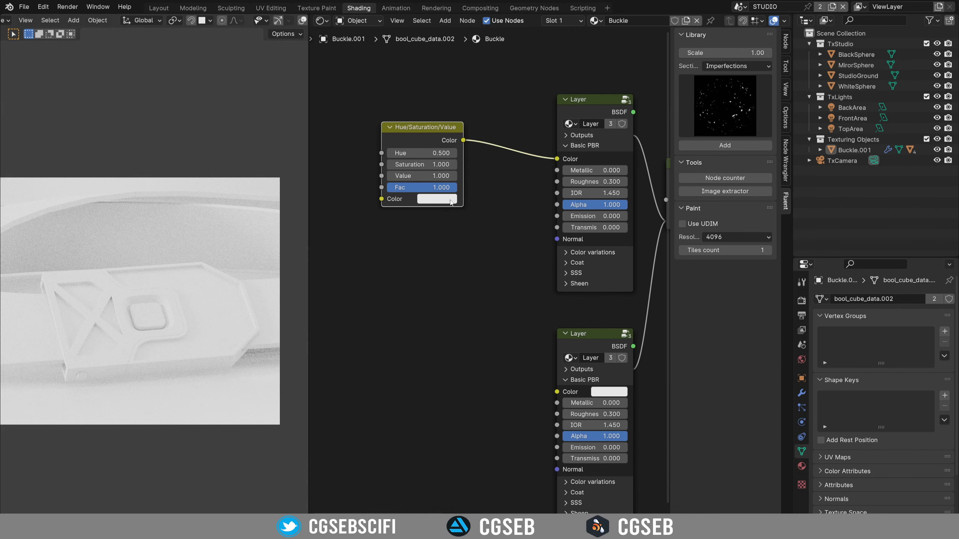
Step: Set the Hue/Saturation/Value node's input color to dark grey and its Value to 0.900
{"action": "left_click", "coordinate": [450, 201]}
{"action": "left_click_drag", "start_coordinate": [526, 83], "coordinate": [531, 96]}
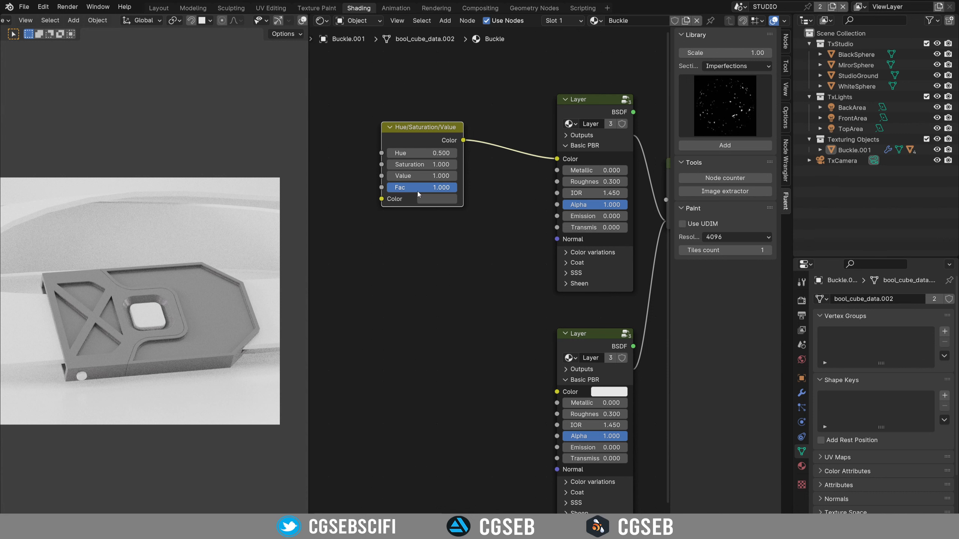
{"action": "middle_click_drag", "start_coordinate": [525, 190], "coordinate": [570, 192]}
{"action": "scroll", "coordinate": [570, 192], "scroll_direction": "up", "scroll_amount": 2}
{"action": "left_click", "coordinate": [413, 181]}
{"action": "mouse_move", "coordinate": [480, 192]}
{"action": "left_mouse_down"}
{"action": "mouse_move", "coordinate": [411, 191]}
{"action": "mouse_move", "coordinate": [491, 191]}
{"action": "left_mouse_up"}
{"action": "left_click_drag", "start_coordinate": [481, 138], "coordinate": [494, 134]}
Step: Add Grunge 05 from the Fluent library's Grunges section and connect its Result to the Hue/Saturation/Value node's Fac
{"action": "left_click", "coordinate": [736, 66]}
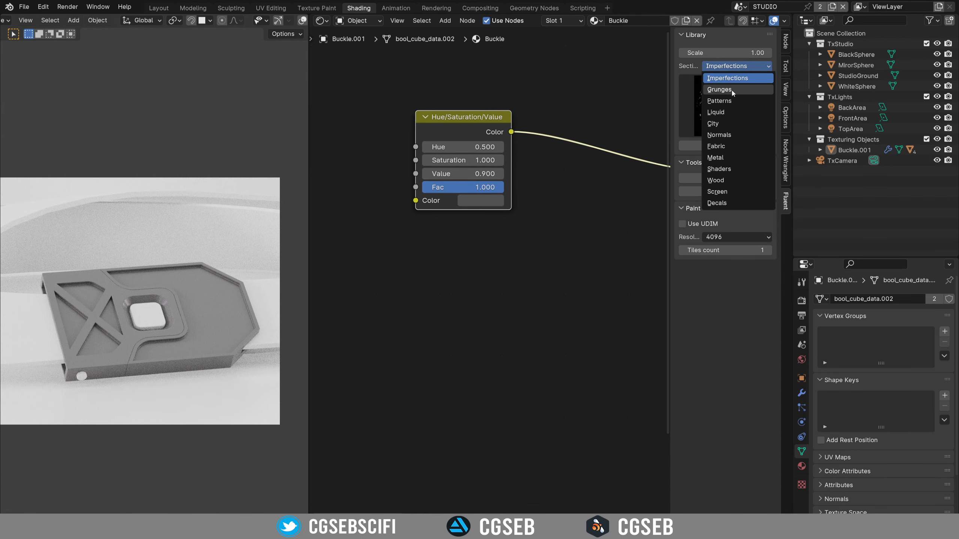
{"action": "left_click", "coordinate": [732, 90]}
{"action": "left_click", "coordinate": [730, 99]}
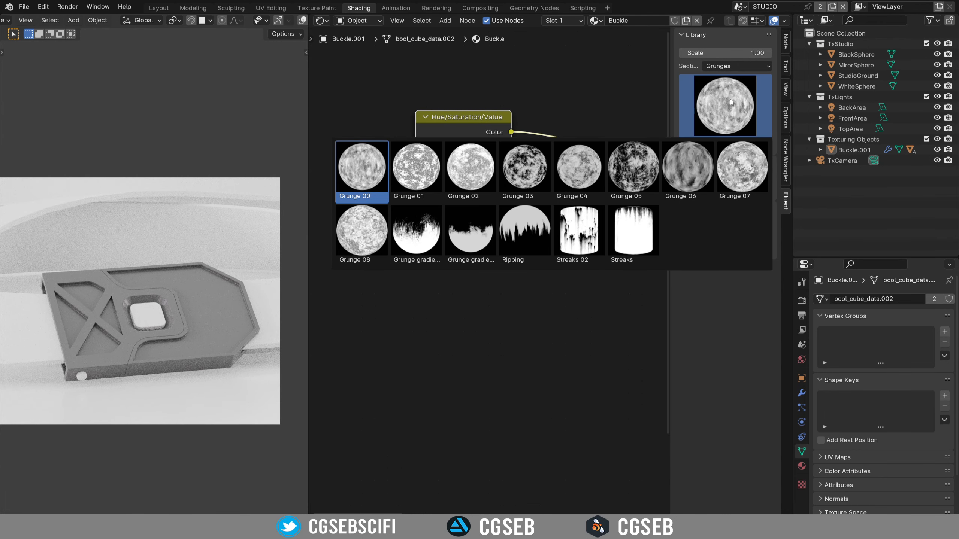
{"action": "left_click", "coordinate": [636, 163]}
{"action": "left_click_drag", "start_coordinate": [340, 138], "coordinate": [338, 166]}
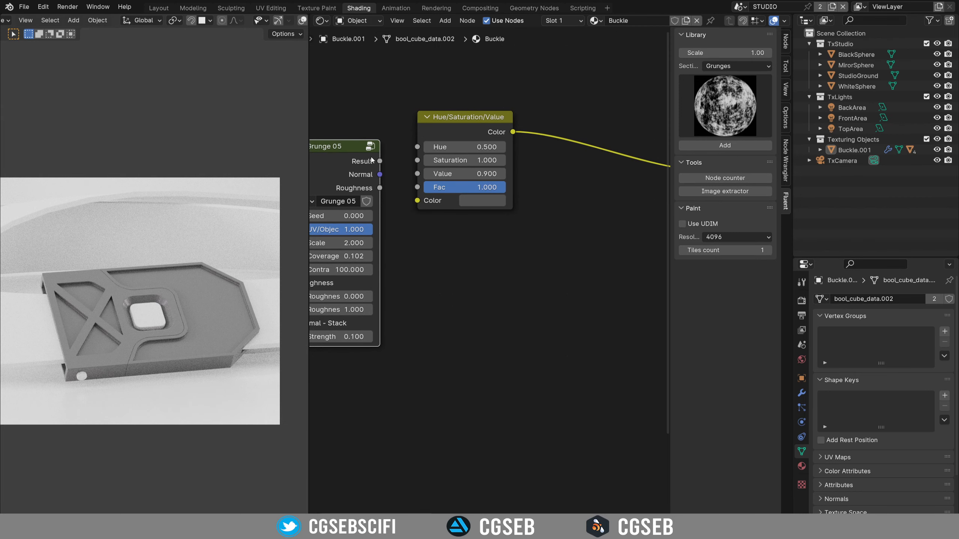
{"action": "left_click_drag", "start_coordinate": [404, 190], "coordinate": [417, 187]}
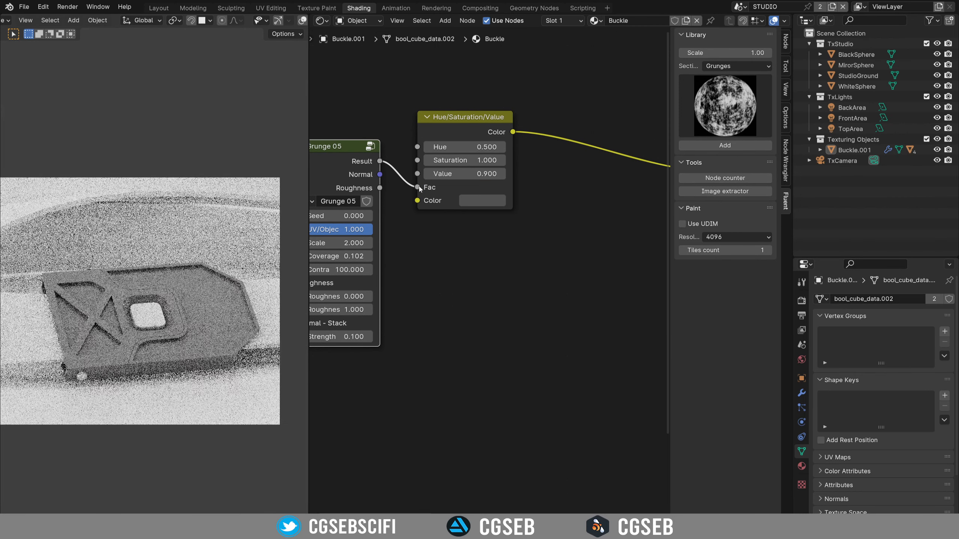
{"action": "middle_click_drag", "start_coordinate": [432, 232], "coordinate": [499, 213]}
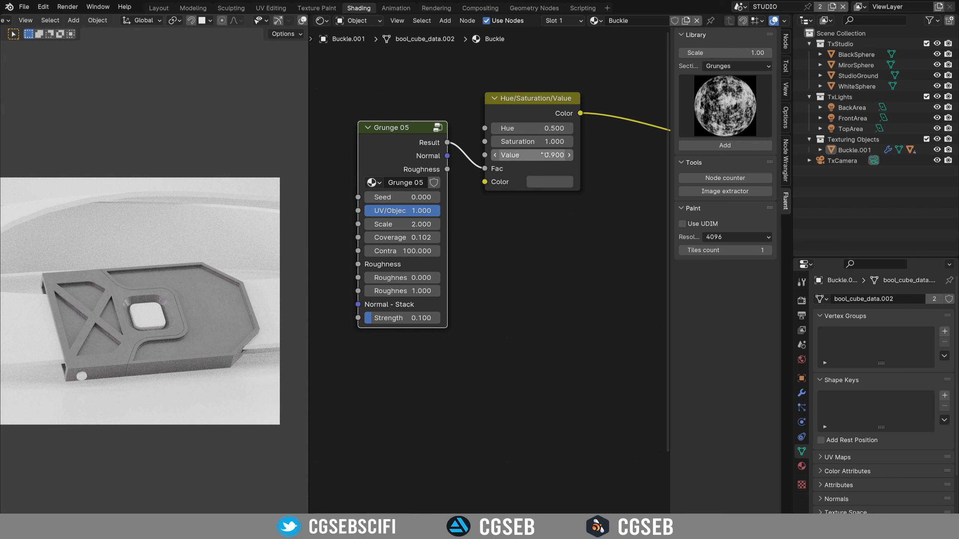
Step: Check in the add-on preferences whether Node Wrangler is enabled, searching for "wr", and close the preferences
{"action": "left_click", "coordinate": [44, 6]}
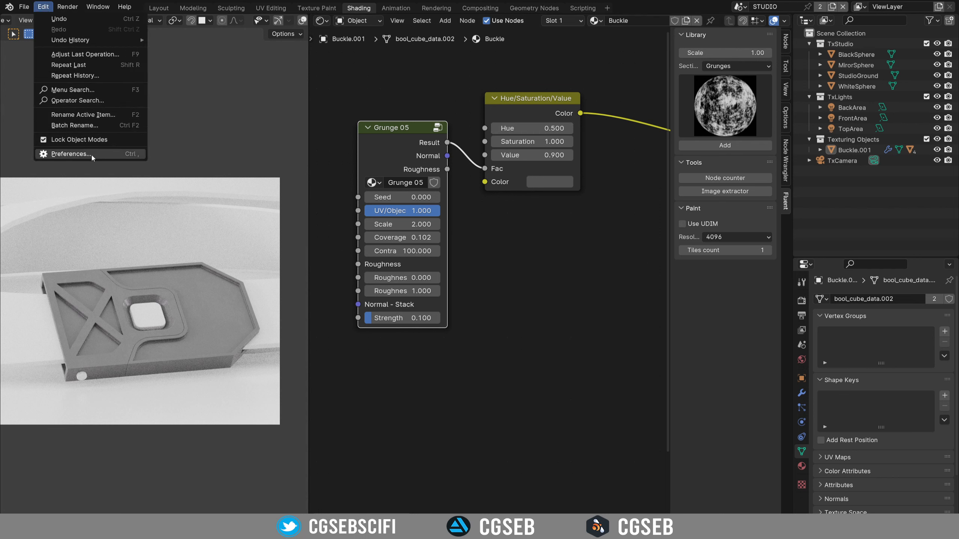
{"action": "left_click", "coordinate": [62, 156]}
{"action": "left_click", "coordinate": [288, 41]}
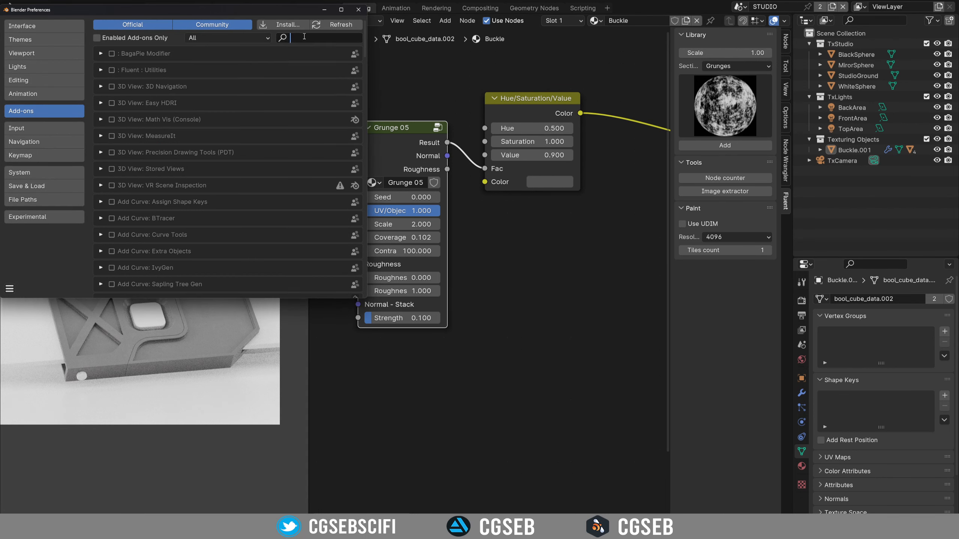
{"action": "type", "text": "war"}
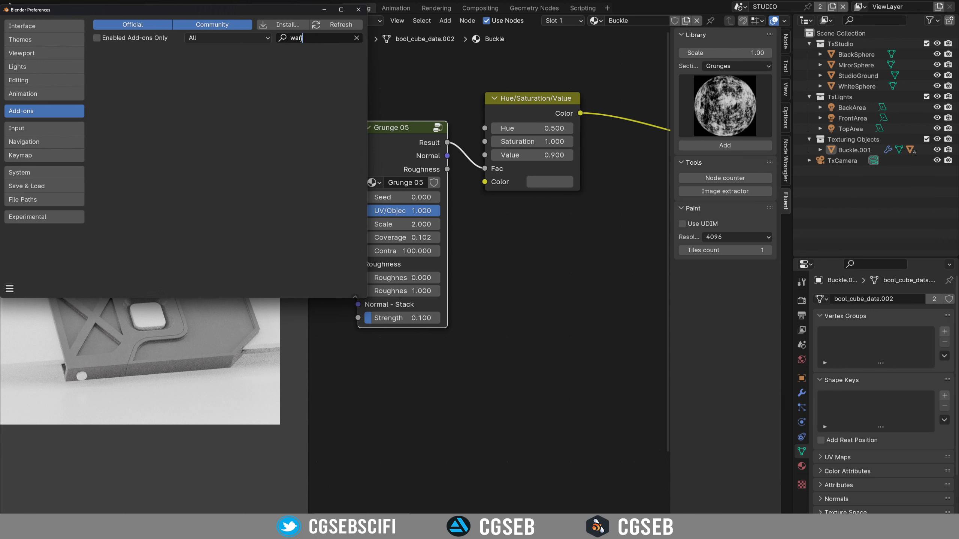
{"action": "key", "text": "BackSpace"}
{"action": "key", "text": "BackSpace"}
{"action": "type", "text": "r"}
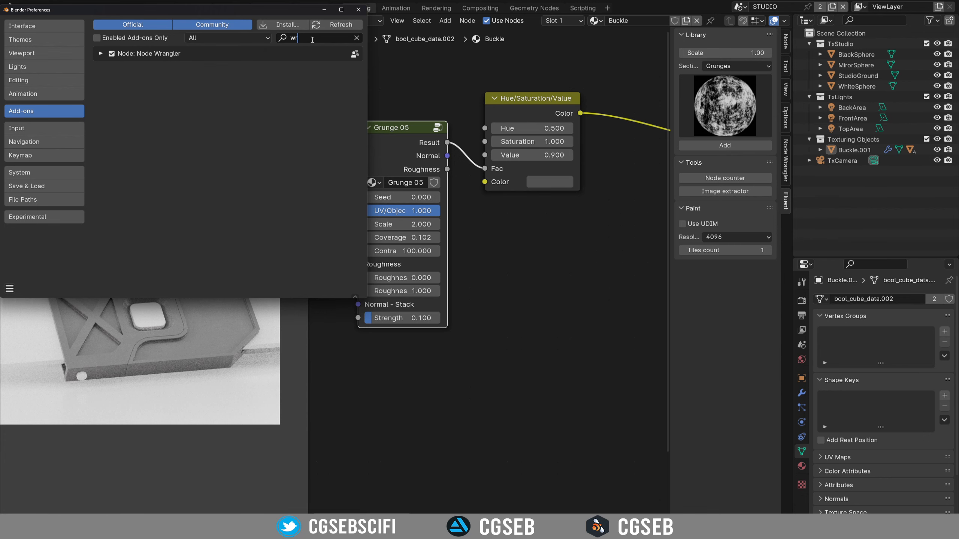
{"action": "left_click", "coordinate": [358, 9]}
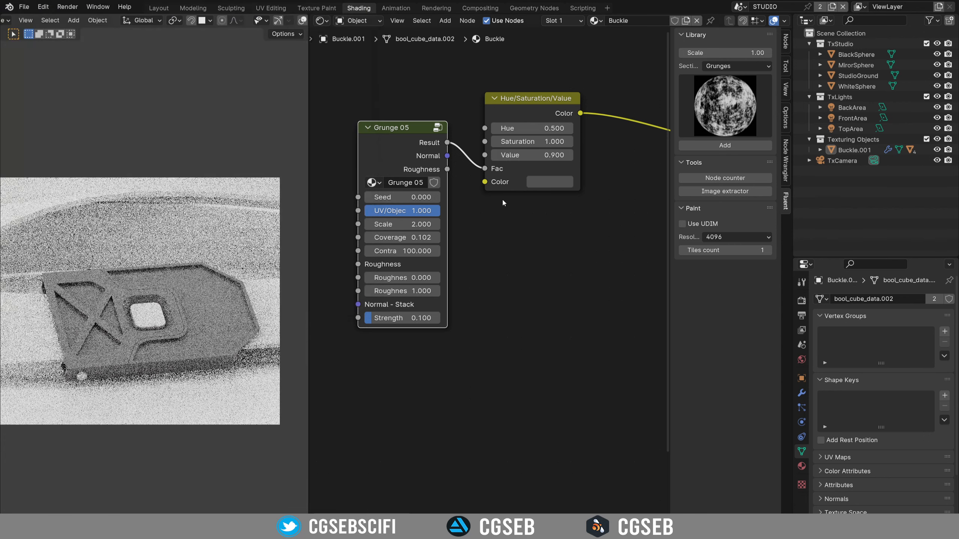
Step: Preview the Grunge 05 mask close up on the buckle and set its Coverage to 0.192
{"action": "left_click", "coordinate": [401, 147], "text": "ctrl+shift"}
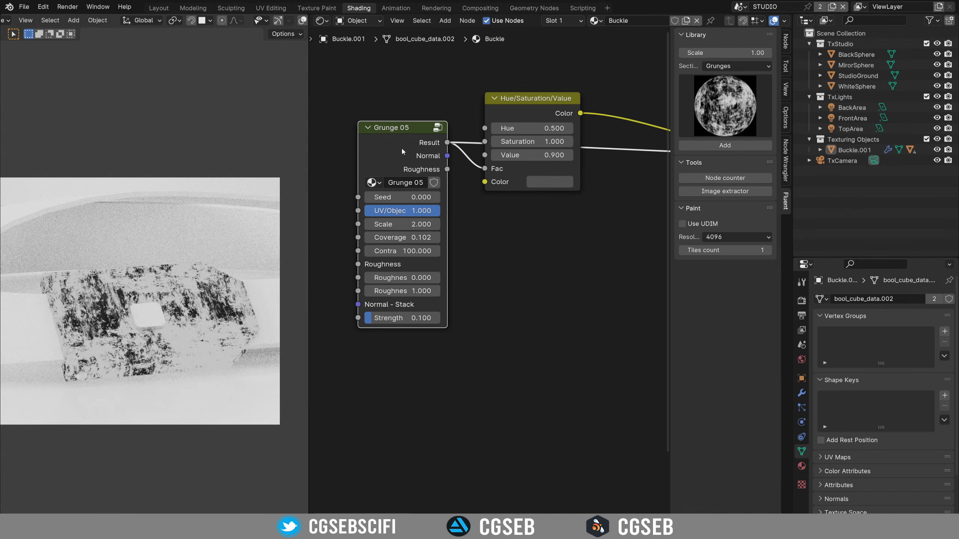
{"action": "key", "text": "KP_0"}
{"action": "middle_click_drag", "start_coordinate": [209, 348], "coordinate": [210, 332]}
{"action": "scroll", "coordinate": [211, 333], "scroll_direction": "up", "scroll_amount": 6}
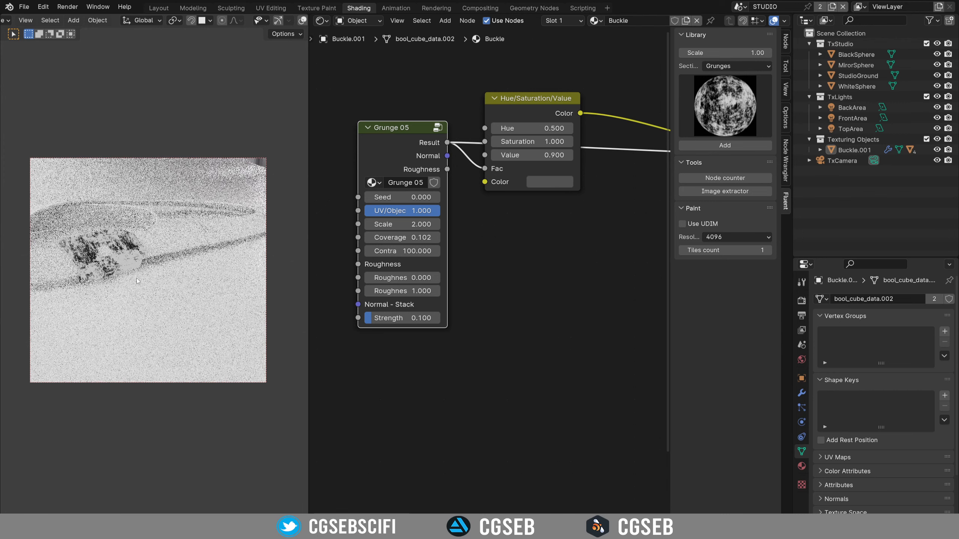
{"action": "middle_click_drag", "start_coordinate": [199, 301], "coordinate": [213, 308], "text": "shift"}
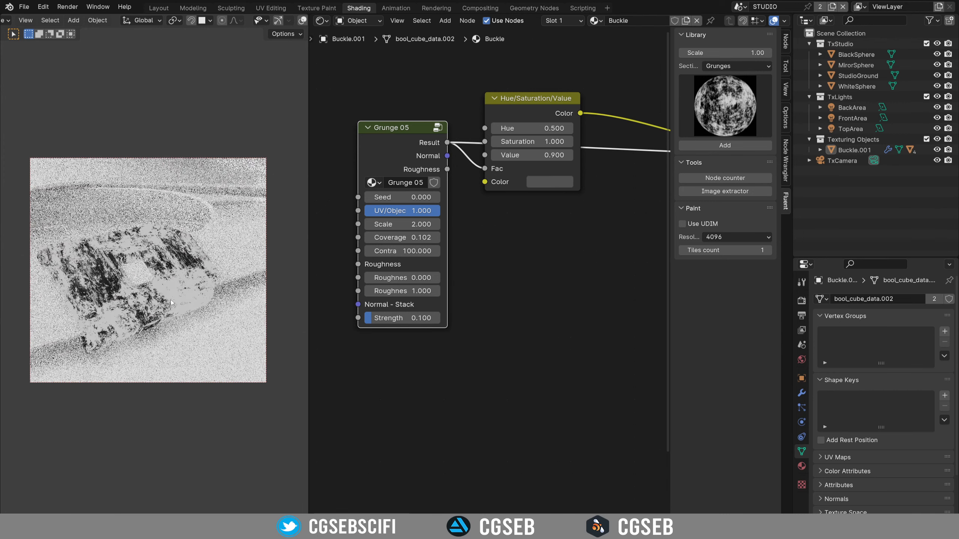
{"action": "scroll", "coordinate": [274, 291], "scroll_direction": "up", "scroll_amount": 3}
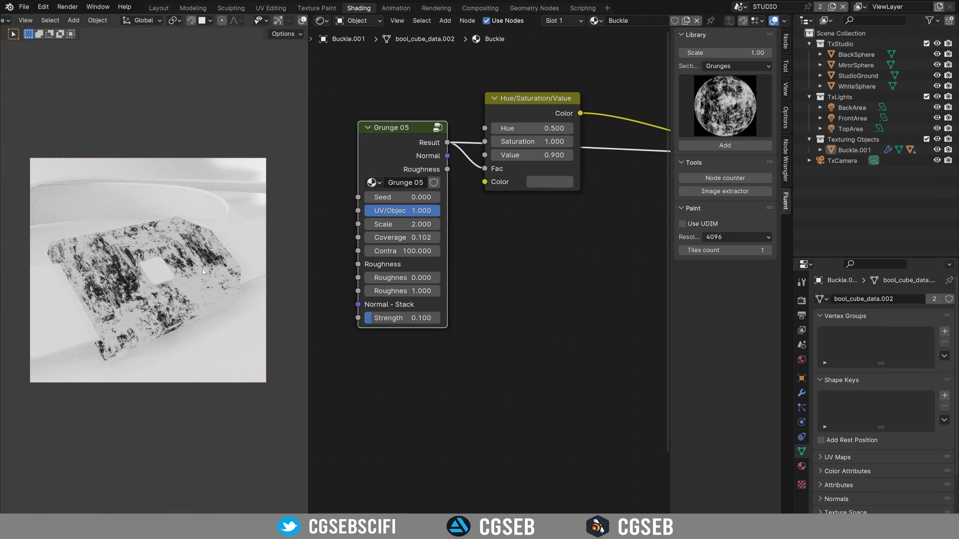
{"action": "left_click_drag", "start_coordinate": [401, 237], "coordinate": [411, 238]}
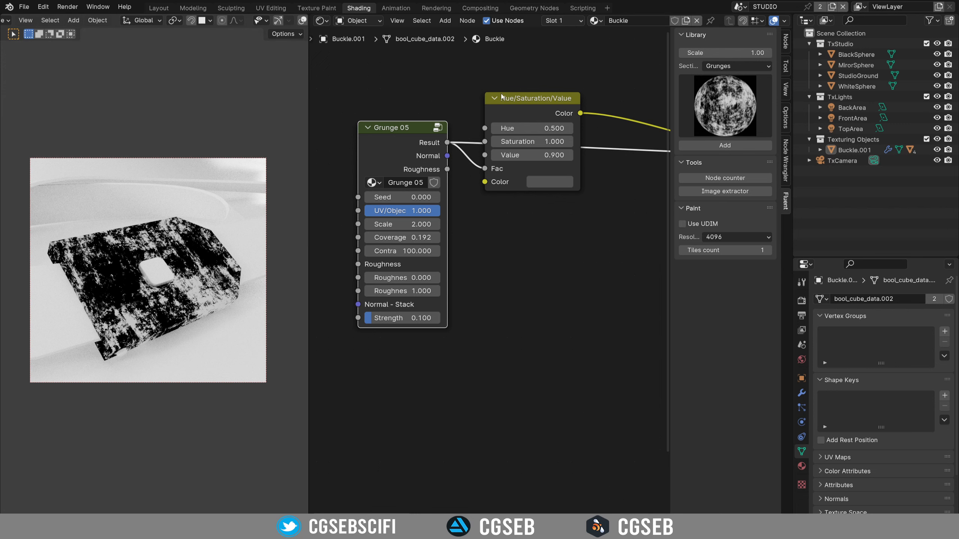
Step: Preview the Hue/Saturation/Value node's output on the buckle and set its Value to 0.800
{"action": "left_click", "coordinate": [531, 109], "text": "ctrl+shift"}
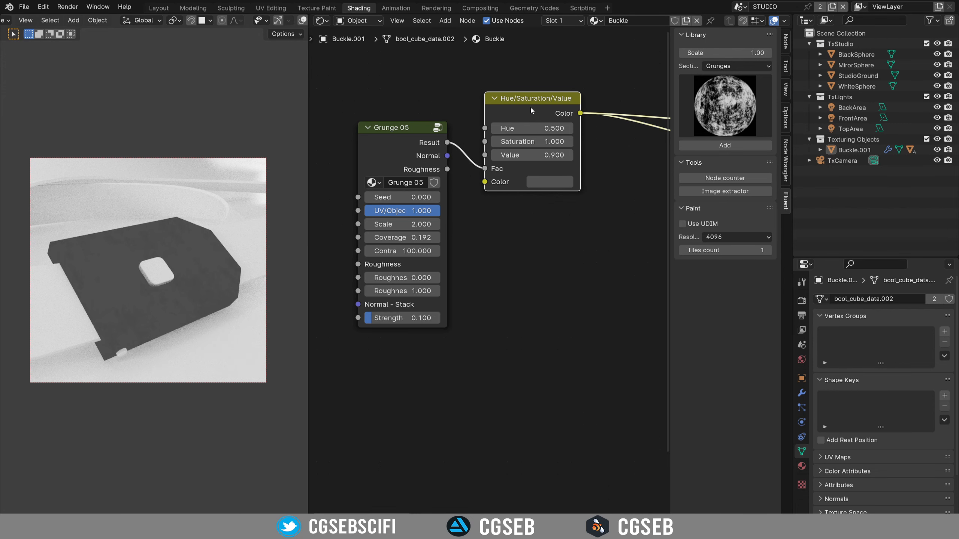
{"action": "left_click", "coordinate": [497, 156]}
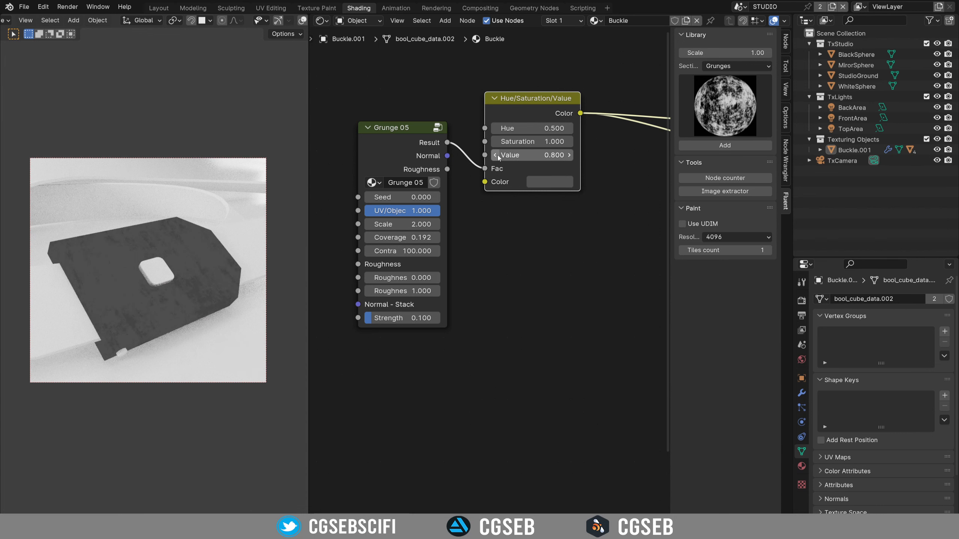
{"action": "scroll", "coordinate": [187, 302], "scroll_direction": "up", "scroll_amount": 4}
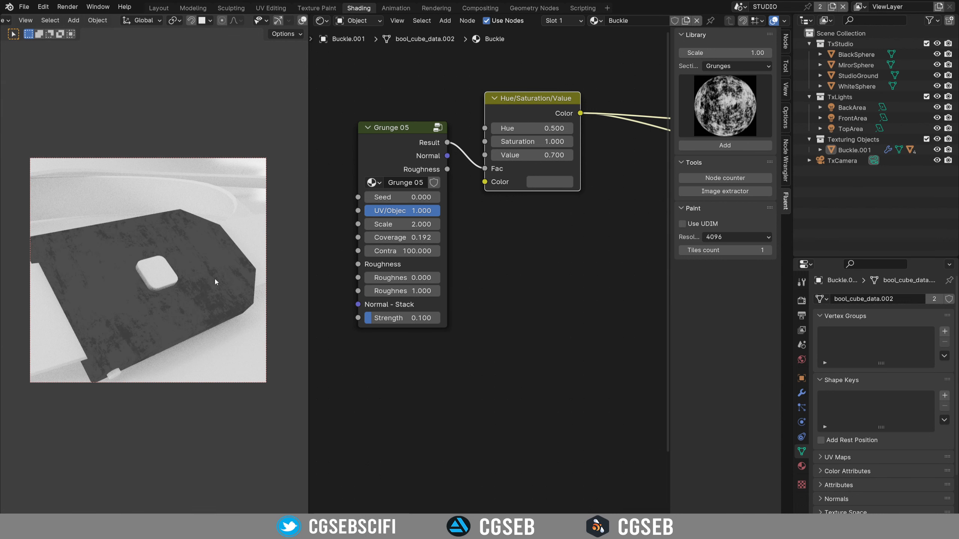
{"action": "middle_click_drag", "start_coordinate": [613, 194], "coordinate": [577, 201]}
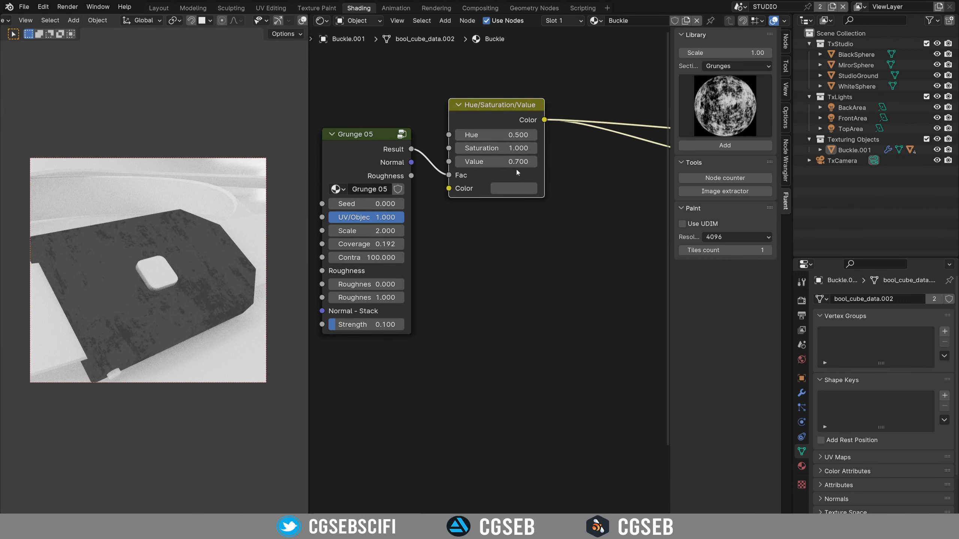
{"action": "left_click", "coordinate": [534, 162]}
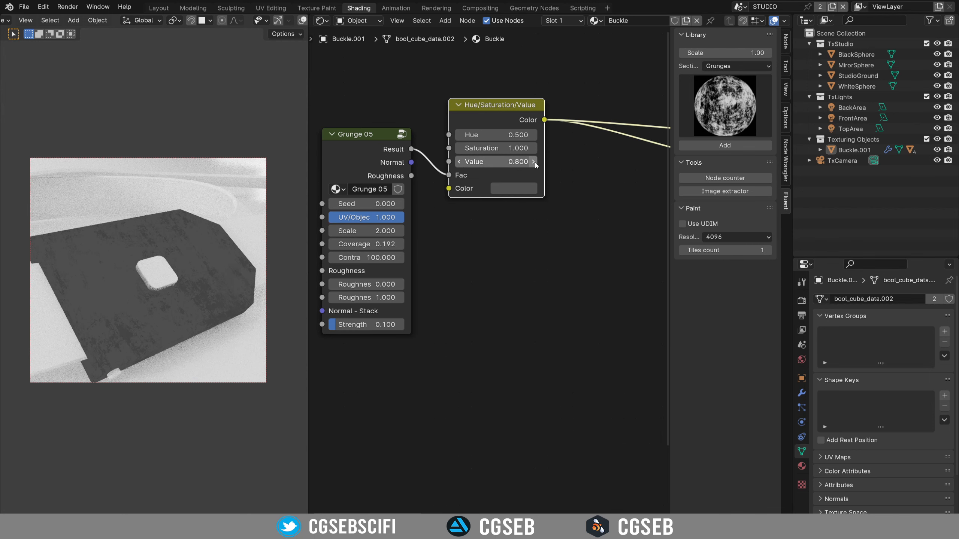
Step: Preview the uppermost Layer node's shader on the buckle and set its Metallic to 1.000
{"action": "middle_click_drag", "start_coordinate": [593, 188], "coordinate": [351, 188]}
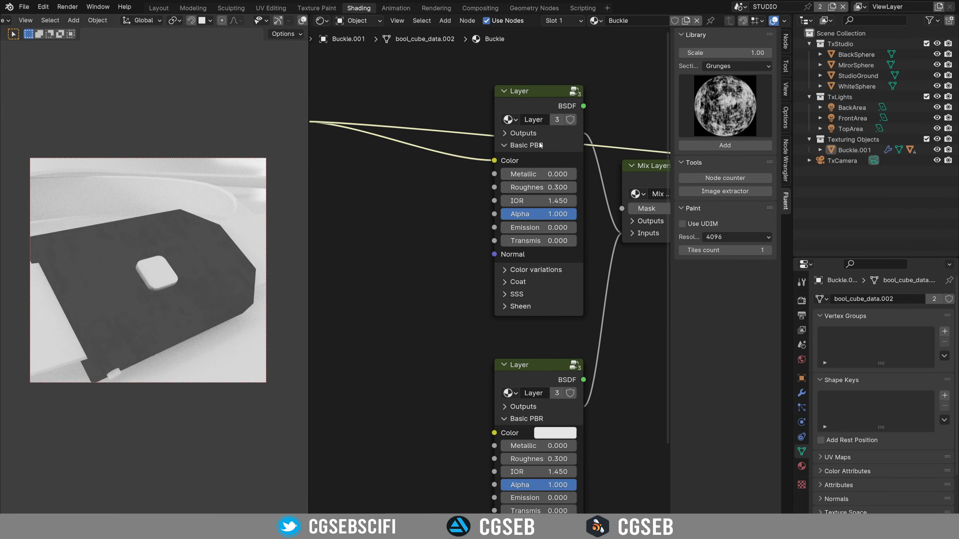
{"action": "left_click", "coordinate": [532, 102], "text": "ctrl+shift"}
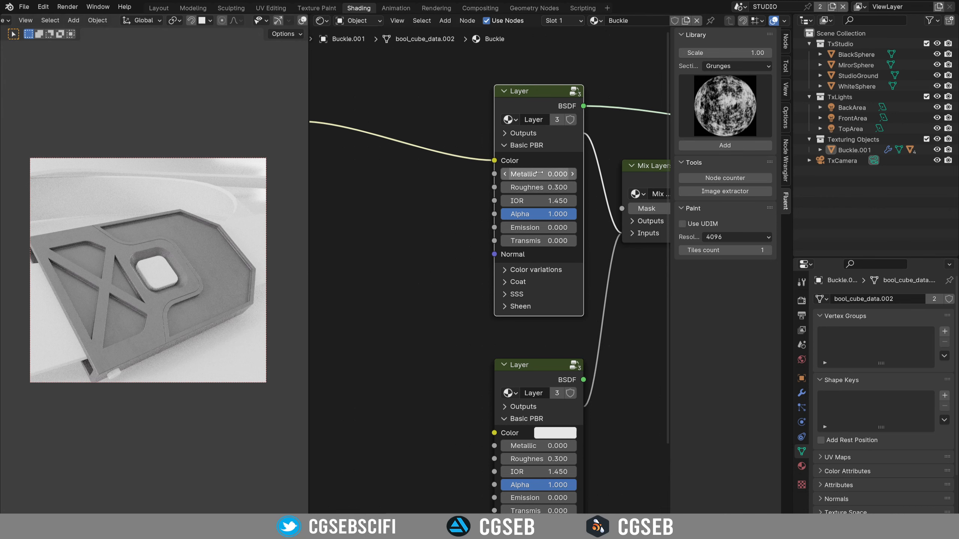
{"action": "left_click_drag", "start_coordinate": [539, 174], "coordinate": [574, 174]}
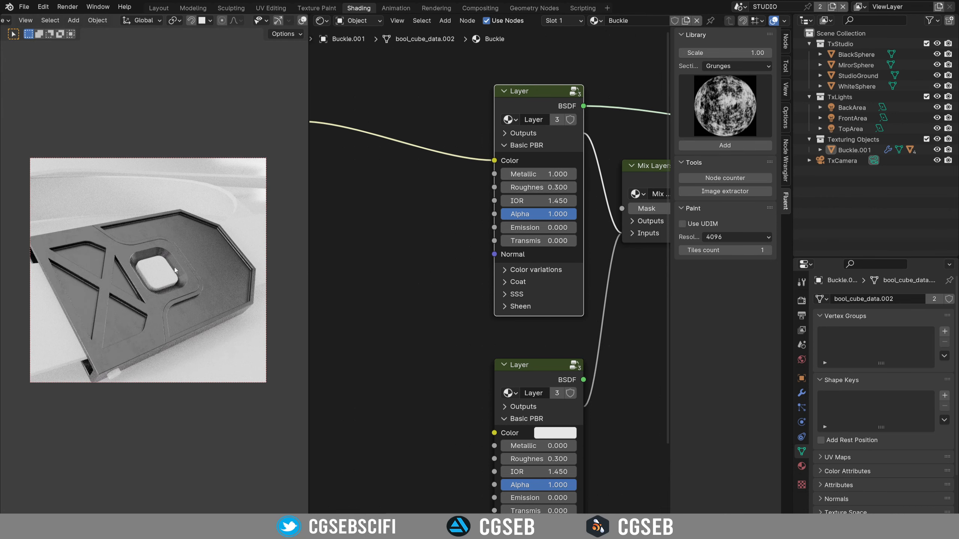
Step: Move the Grunge 05 and Hue/Saturation/Value nodes away from the Layer node and insert a duplicate Hue/Saturation/Value node into the Layer's Color link
{"action": "middle_click_drag", "start_coordinate": [178, 302], "coordinate": [50, 124], "text": "shift"}
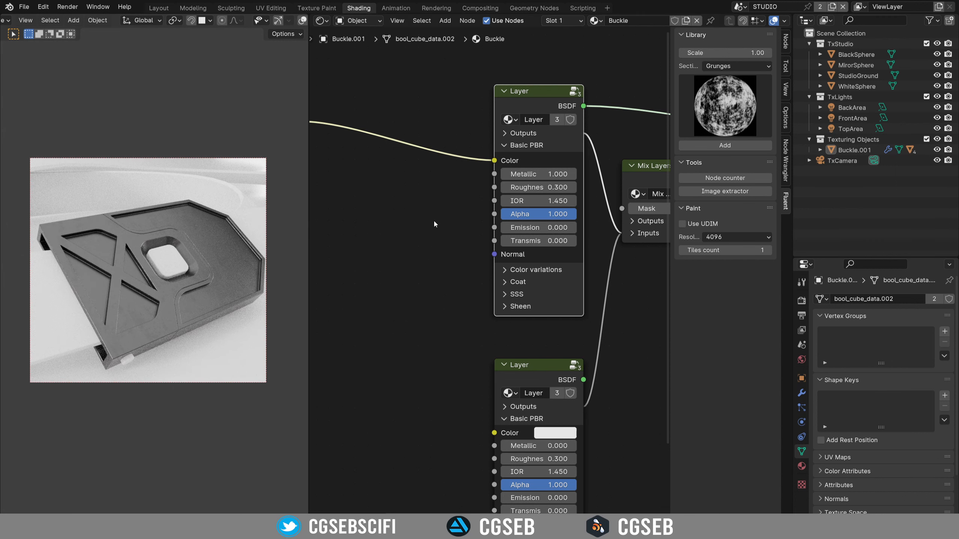
{"action": "middle_click_drag", "start_coordinate": [433, 223], "coordinate": [485, 229]}
{"action": "middle_click_drag", "start_coordinate": [258, 280], "coordinate": [31, 392]}
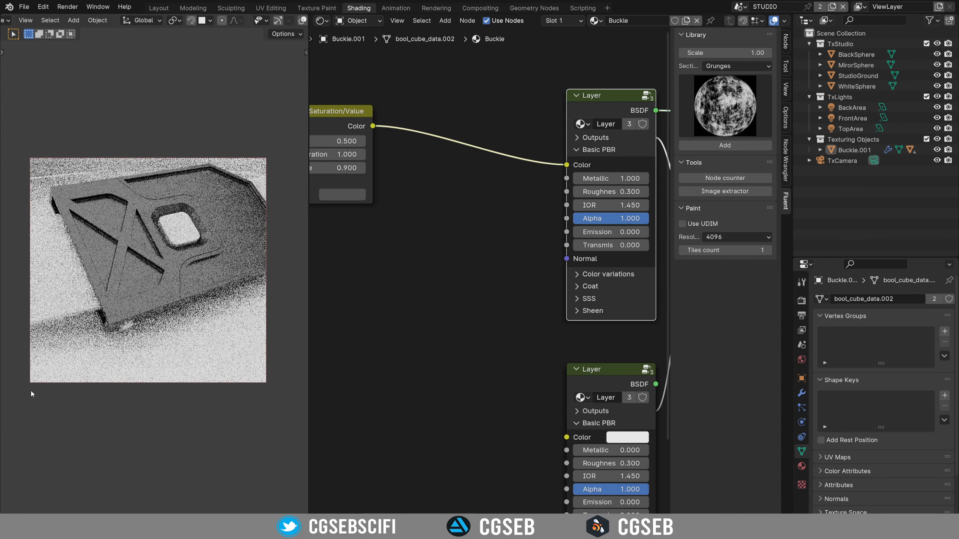
{"action": "middle_click_drag", "start_coordinate": [385, 263], "coordinate": [585, 243]}
{"action": "left_click_drag", "start_coordinate": [522, 245], "coordinate": [375, 88]}
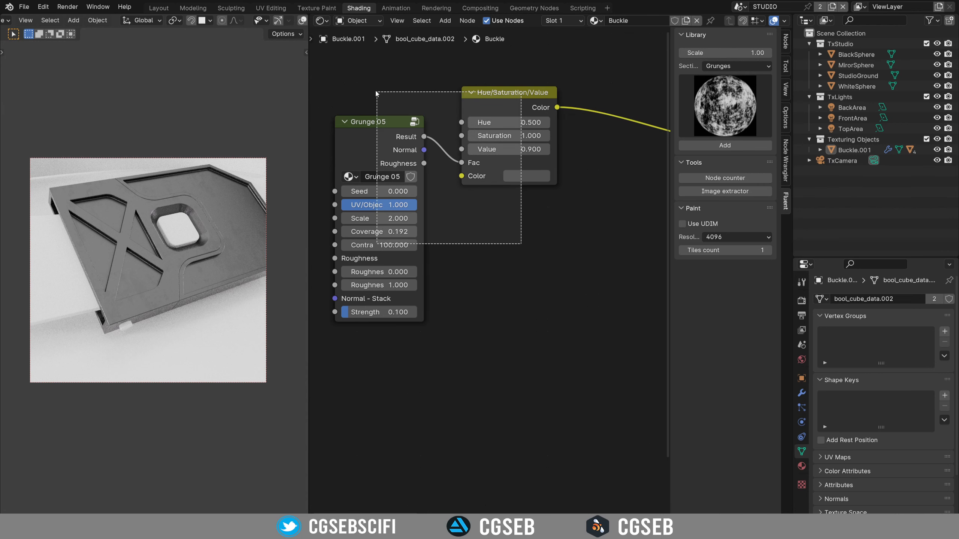
{"action": "left_click_drag", "start_coordinate": [504, 108], "coordinate": [403, 90]}
{"action": "left_click", "coordinate": [405, 85]}
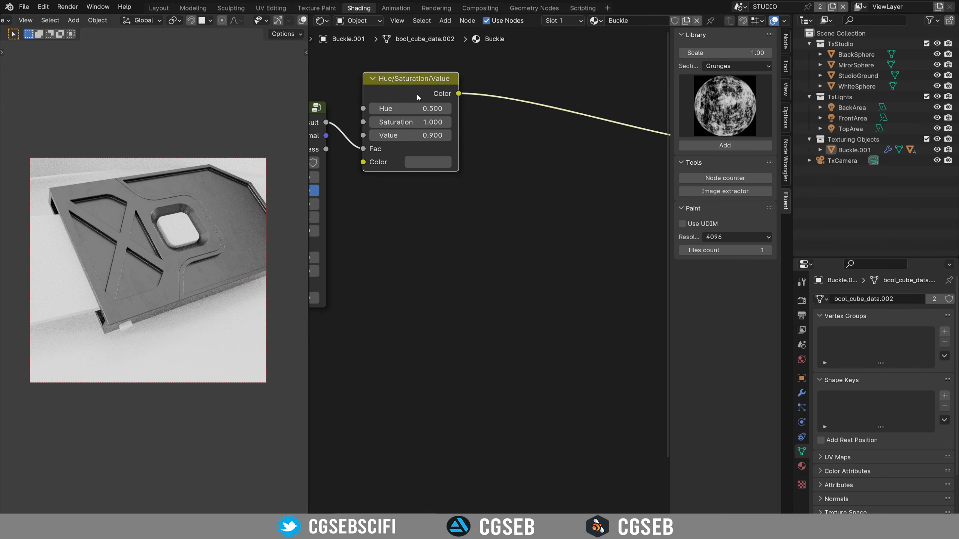
{"action": "key", "text": "shift+d"}
{"action": "left_click", "coordinate": [574, 109]}
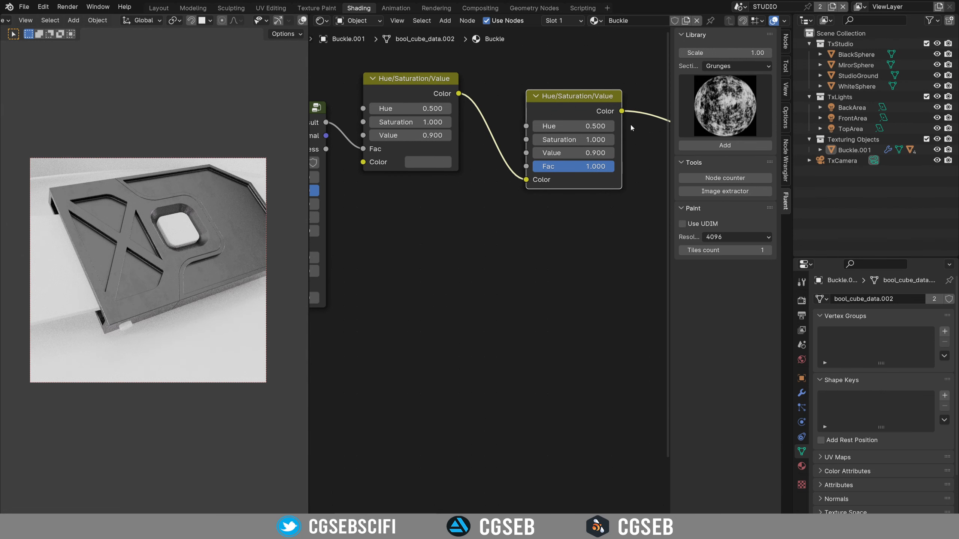
Step: Add a Grunge 03 node from the Grunges library and connect its Result to the second Hue/Saturation/Value node's Fac input
{"action": "mouse_move", "coordinate": [607, 106]}
{"action": "middle_mouse_down"}
{"action": "mouse_move", "coordinate": [541, 103]}
{"action": "mouse_move", "coordinate": [593, 94]}
{"action": "middle_mouse_up"}
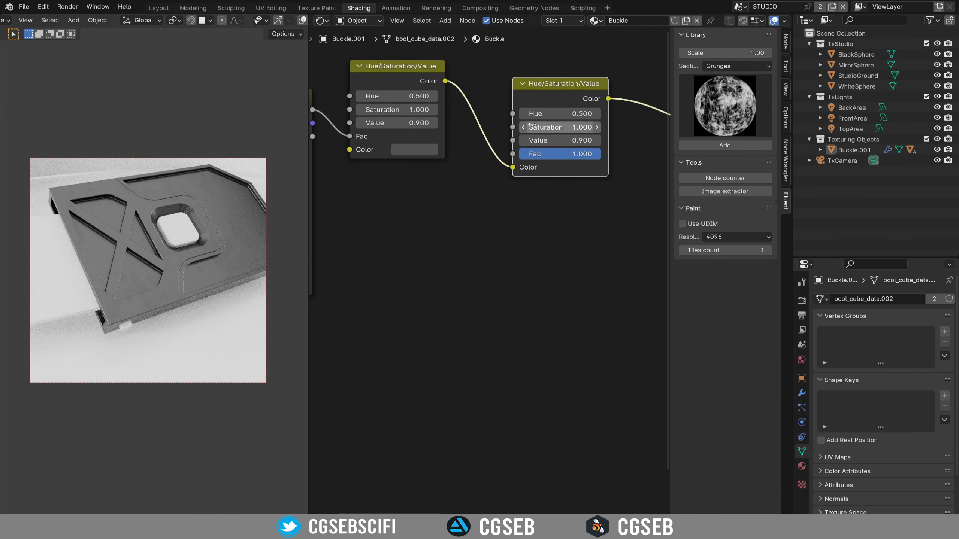
{"action": "left_click", "coordinate": [712, 104]}
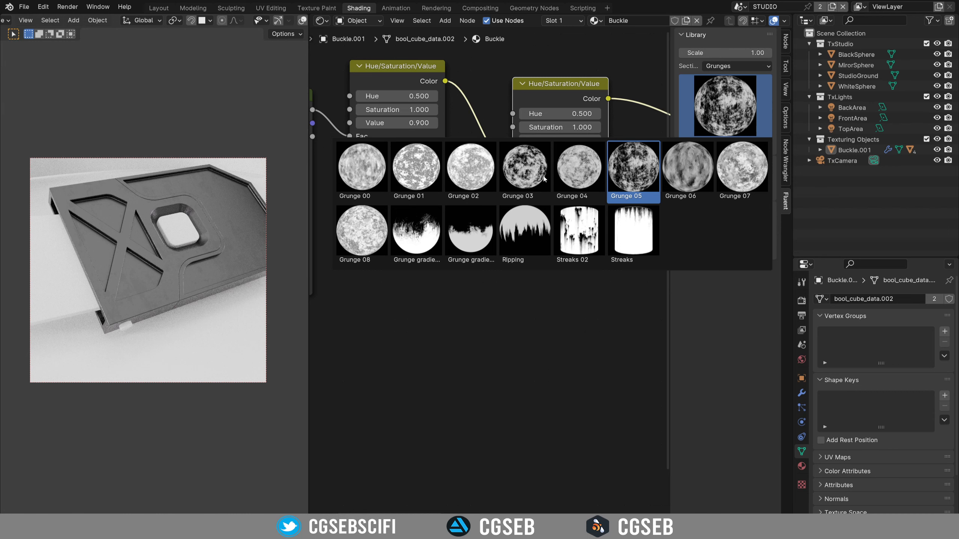
{"action": "left_click", "coordinate": [525, 173]}
{"action": "left_click", "coordinate": [455, 191]}
{"action": "left_click_drag", "start_coordinate": [441, 190], "coordinate": [513, 154]}
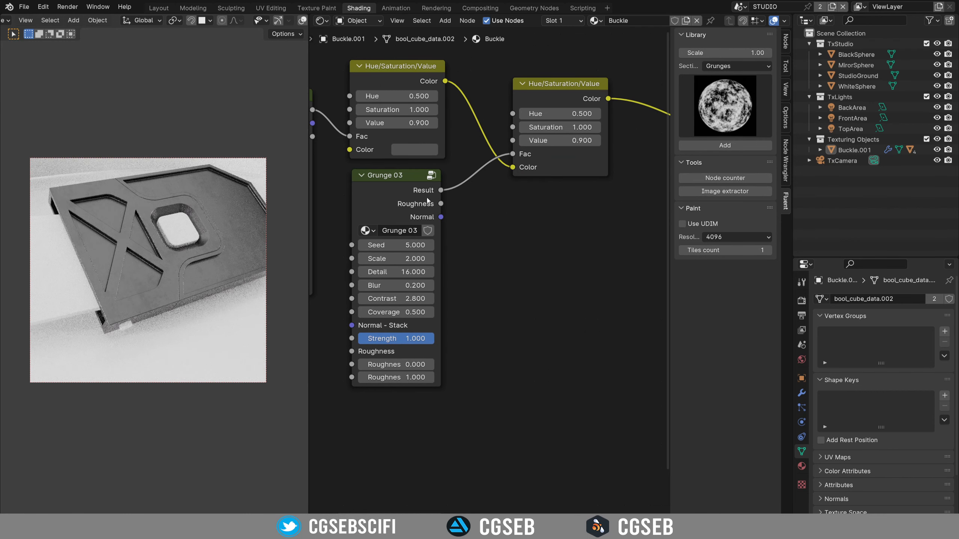
Step: Preview the Grunge 03 mask and set its Coverage to 0.100, and preview the second Hue/Saturation/Value node and set its Value to 0.800
{"action": "left_click", "coordinate": [411, 190], "text": "ctrl+shift"}
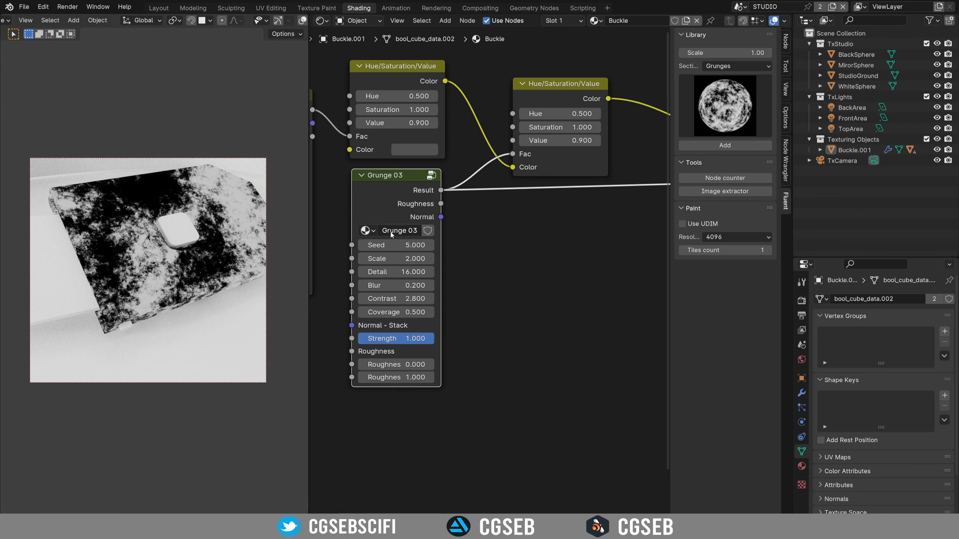
{"action": "left_click_drag", "start_coordinate": [398, 312], "coordinate": [353, 312]}
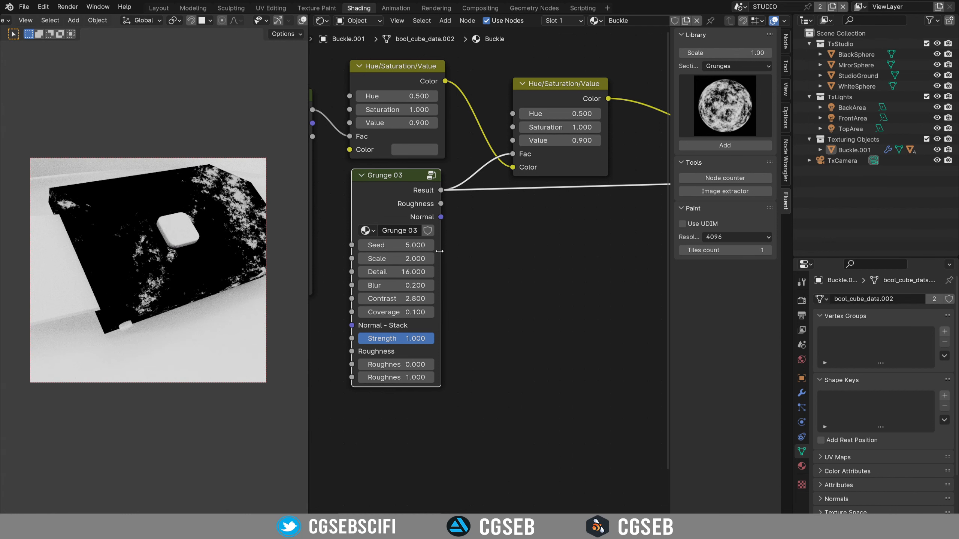
{"action": "left_click", "coordinate": [548, 93], "text": "ctrl+shift"}
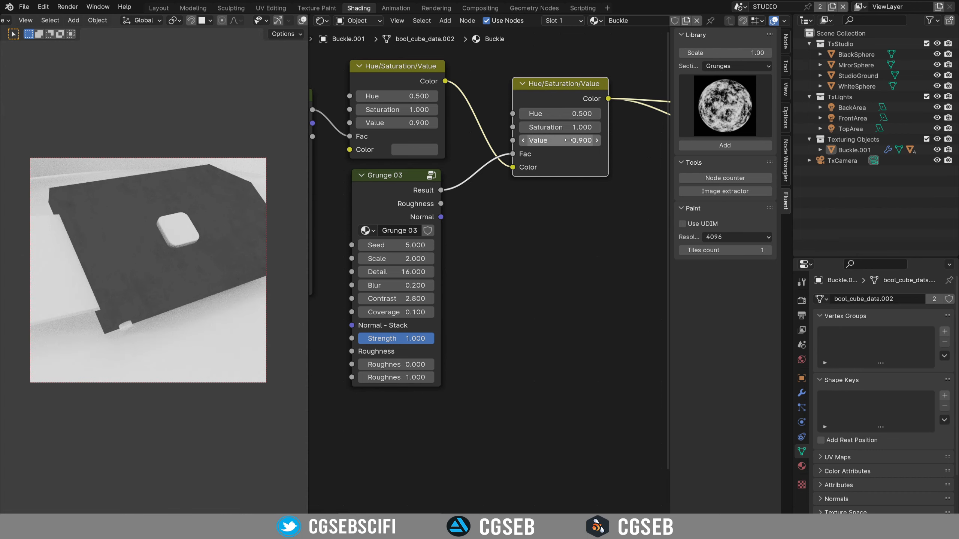
{"action": "left_click", "coordinate": [524, 141]}
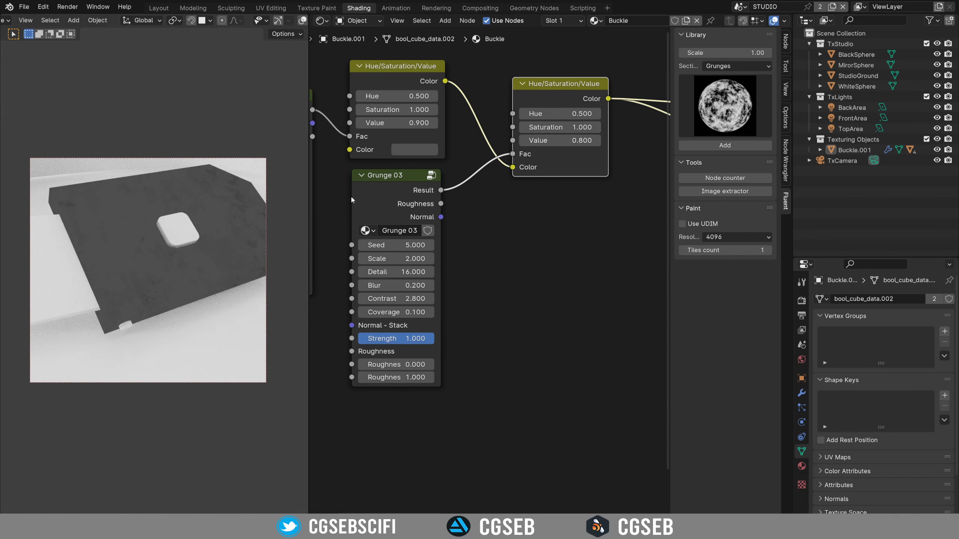
{"action": "scroll", "coordinate": [259, 207], "scroll_direction": "up", "scroll_amount": 3}
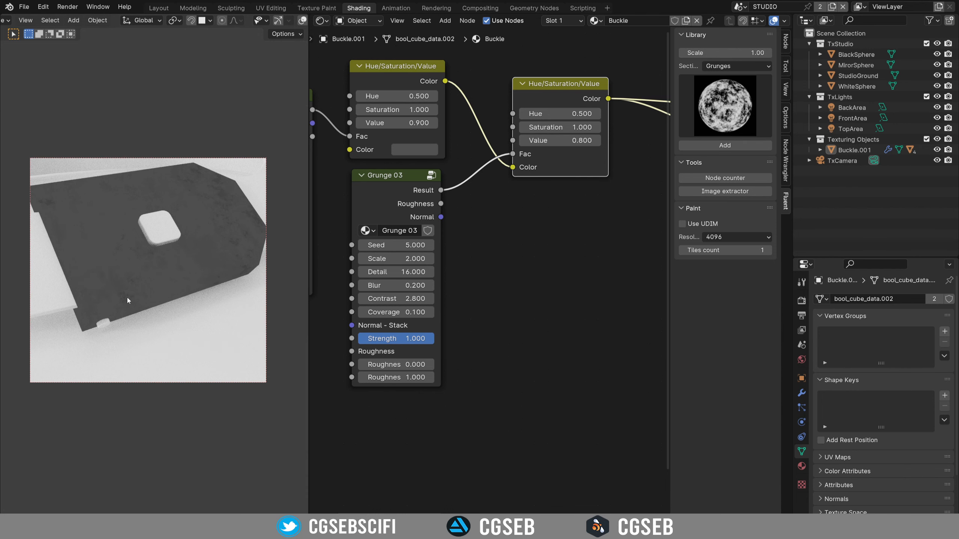
Step: Preview the Grunge 03 and Grunge 05 masks, the second Hue/Saturation/Value output and the uppermost Layer's shader in turn on the buckle
{"action": "scroll", "coordinate": [520, 213], "scroll_direction": "down", "scroll_amount": 2}
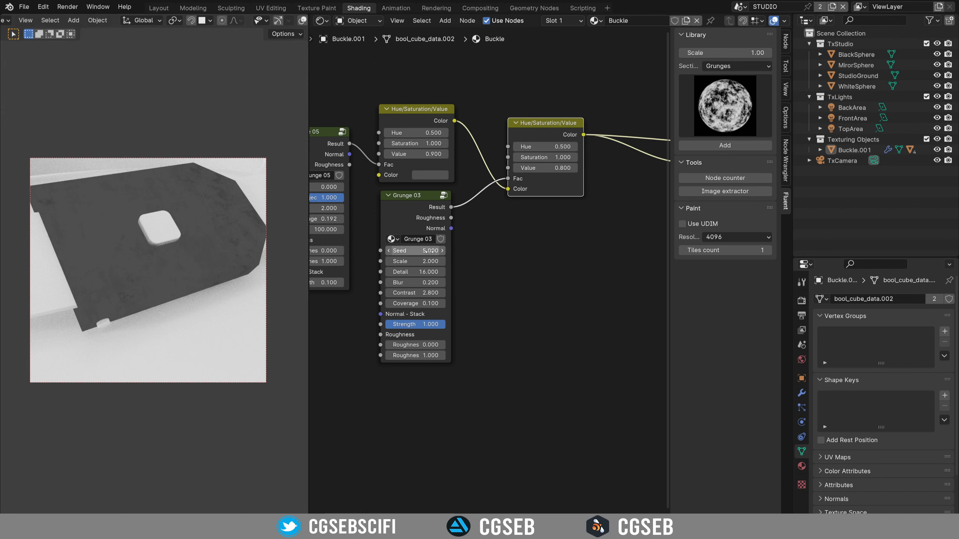
{"action": "left_click", "coordinate": [421, 215], "text": "ctrl+shift"}
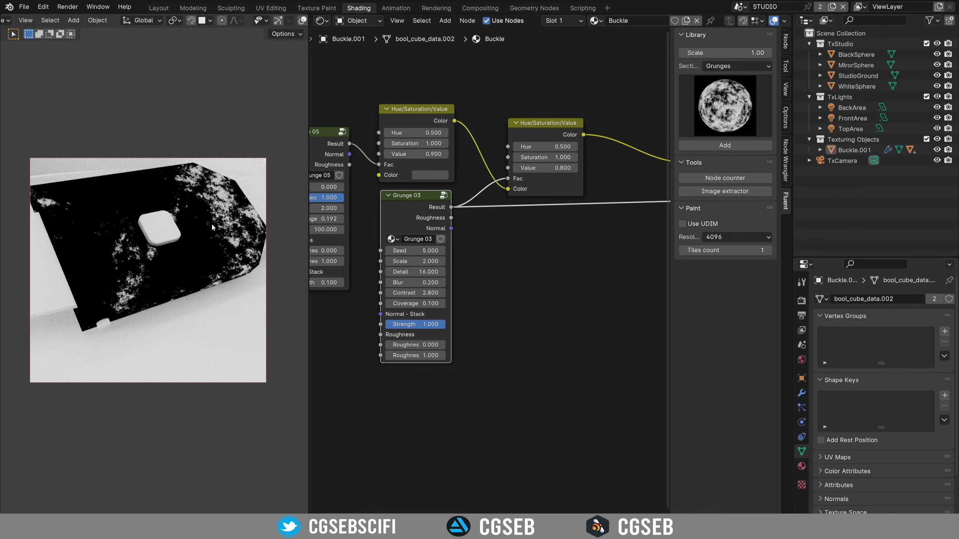
{"action": "middle_click_drag", "start_coordinate": [373, 231], "coordinate": [442, 221]}
{"action": "left_click", "coordinate": [373, 138], "text": "ctrl+shift"}
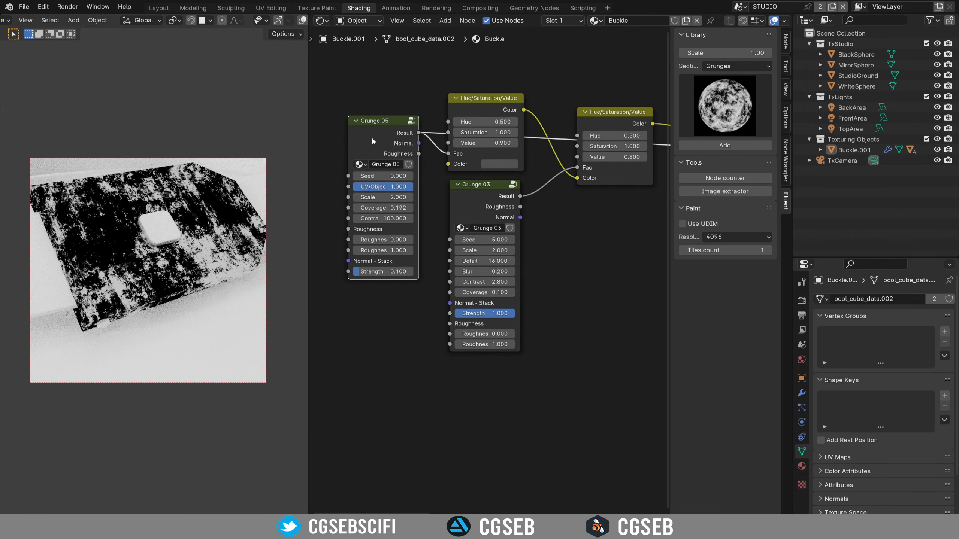
{"action": "left_click", "coordinate": [485, 195], "text": "ctrl+shift"}
{"action": "middle_click_drag", "start_coordinate": [566, 195], "coordinate": [402, 200]}
{"action": "left_click", "coordinate": [446, 116], "text": "ctrl+shift"}
{"action": "middle_click_drag", "start_coordinate": [533, 142], "coordinate": [379, 142]}
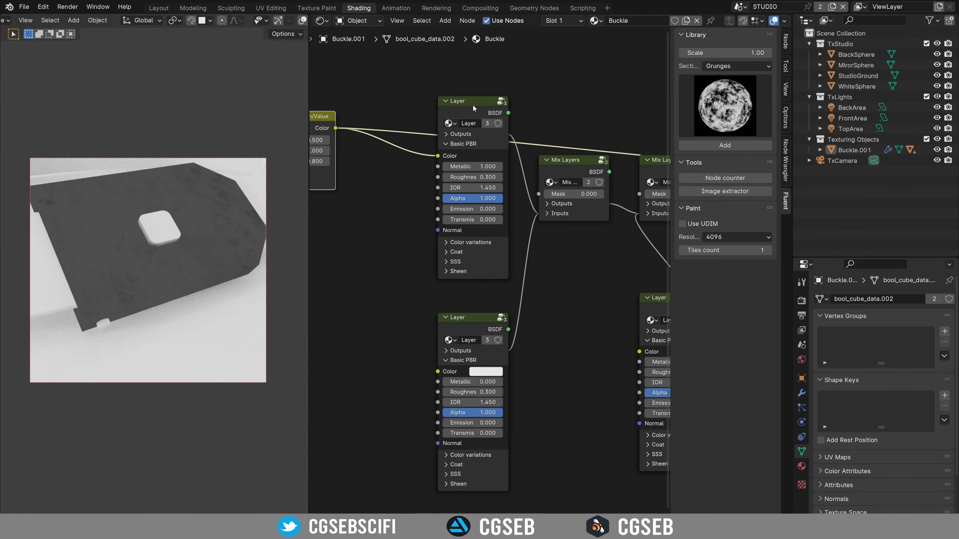
{"action": "left_click", "coordinate": [474, 105], "text": "ctrl+shift"}
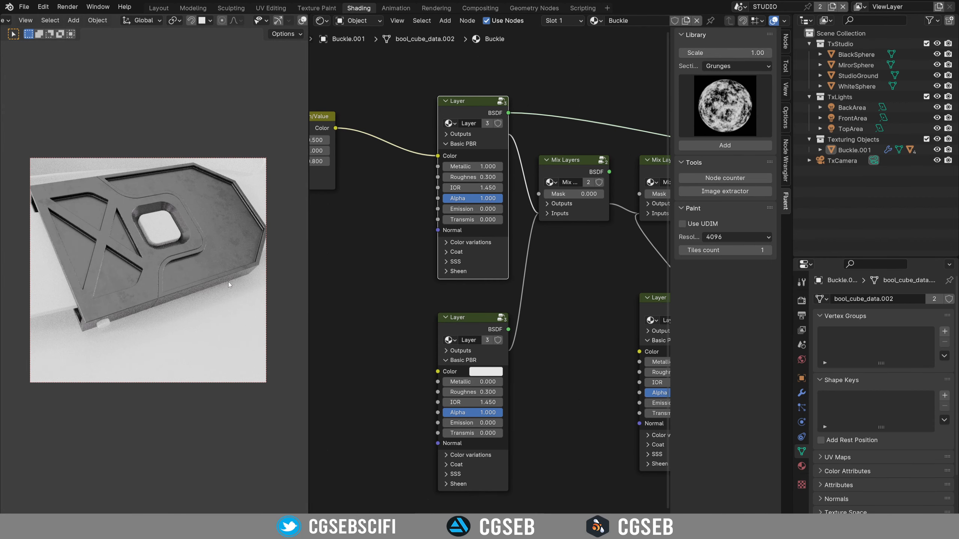
Step: Add a Grunge 06 node from the library and connect its Roughness output to the uppermost Layer's Roughness input
{"action": "middle_click_drag", "start_coordinate": [379, 240], "coordinate": [470, 234]}
{"action": "scroll", "coordinate": [475, 218], "scroll_direction": "up", "scroll_amount": 2}
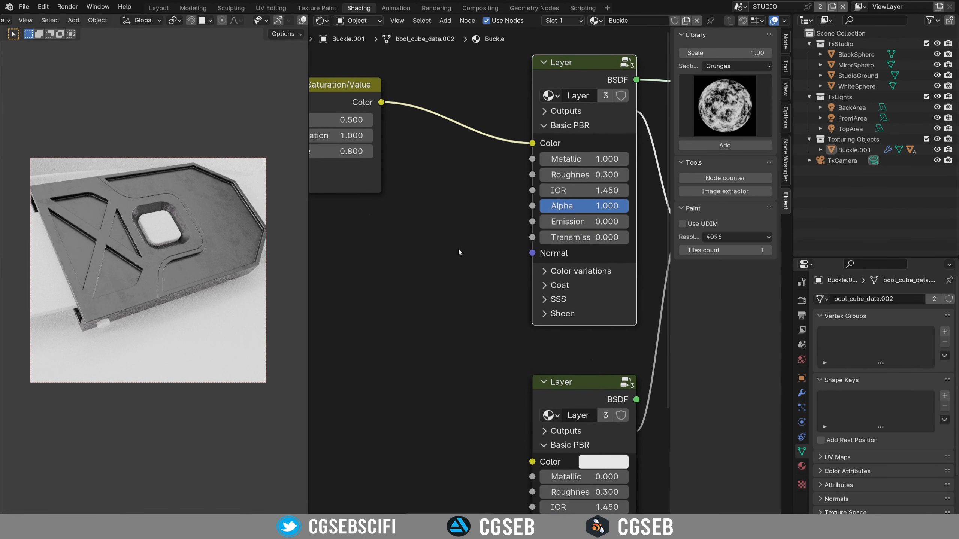
{"action": "left_click", "coordinate": [723, 105]}
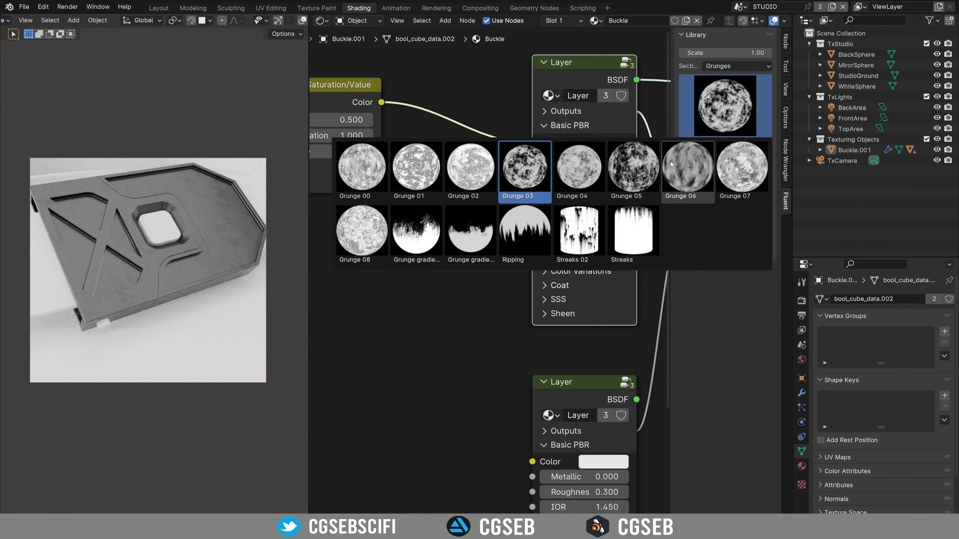
{"action": "left_click", "coordinate": [690, 164]}
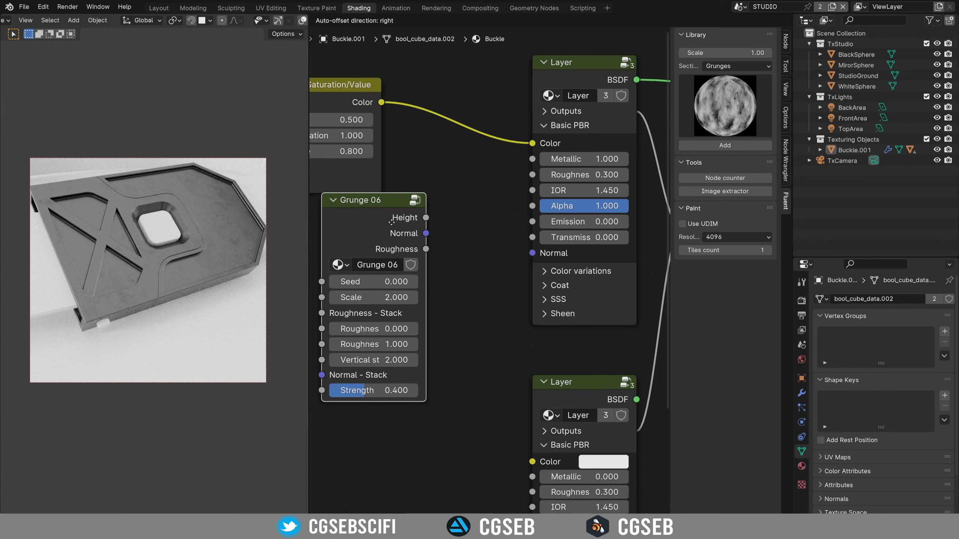
{"action": "left_click", "coordinate": [428, 252]}
{"action": "left_click_drag", "start_coordinate": [426, 249], "coordinate": [533, 175]}
{"action": "middle_click_drag", "start_coordinate": [516, 192], "coordinate": [622, 159]}
{"action": "left_click_drag", "start_coordinate": [521, 179], "coordinate": [487, 200]}
{"action": "middle_click_drag", "start_coordinate": [566, 160], "coordinate": [566, 130]}
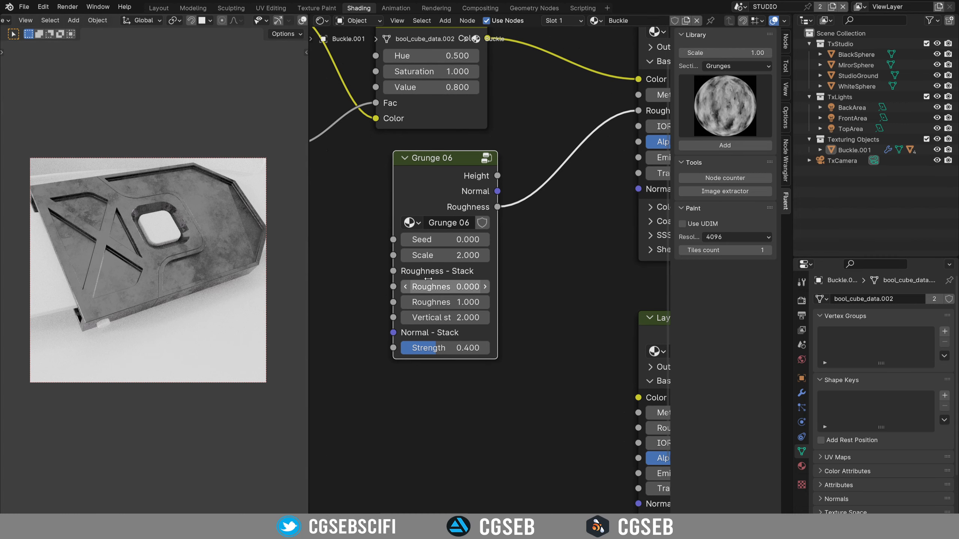
Step: Frame the buckle in the viewport and set the Grunge 06 node's two Roughness values to 0.600 and 0.700
{"action": "mouse_move", "coordinate": [133, 268]}
{"action": "middle_mouse_down"}
{"action": "mouse_move", "coordinate": [197, 260]}
{"action": "mouse_move", "coordinate": [302, 225]}
{"action": "mouse_move", "coordinate": [199, 95]}
{"action": "mouse_move", "coordinate": [172, 259]}
{"action": "middle_mouse_up"}
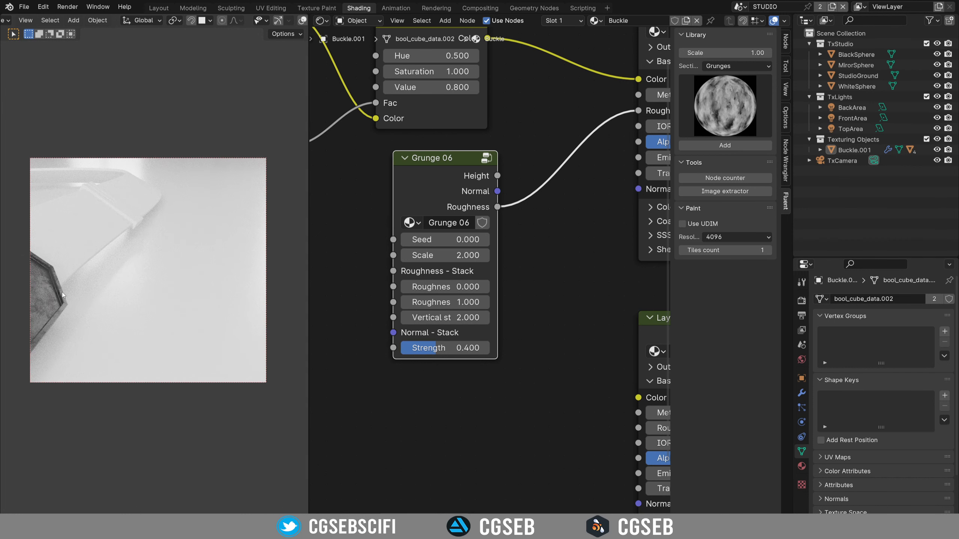
{"action": "left_click", "coordinate": [59, 304]}
{"action": "key", "text": "KP_Decimal"}
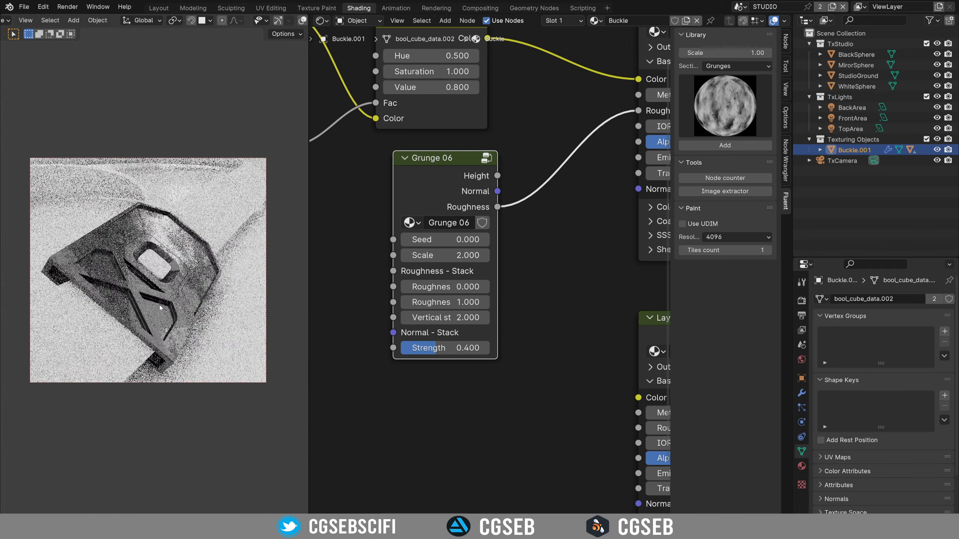
{"action": "middle_click_drag", "start_coordinate": [201, 269], "coordinate": [151, 252]}
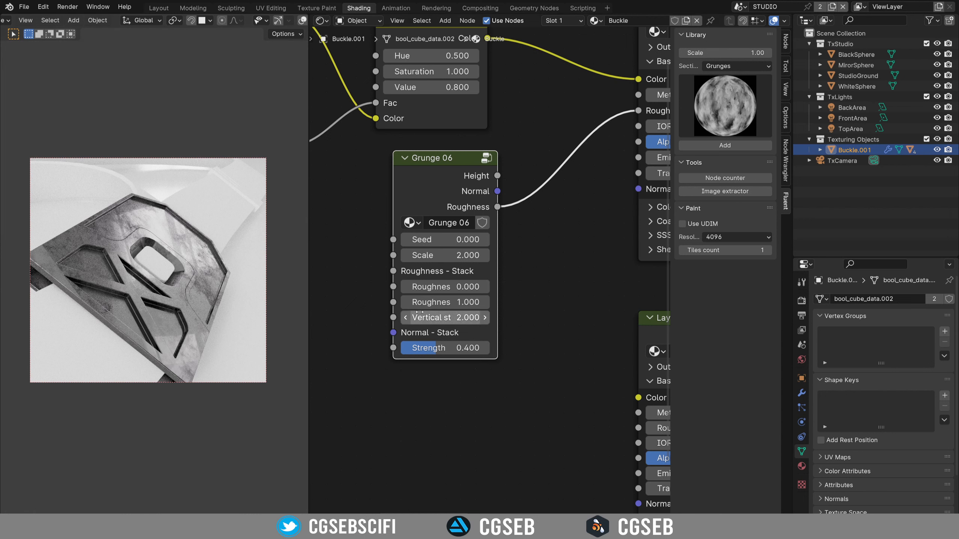
{"action": "left_click", "coordinate": [453, 287]}
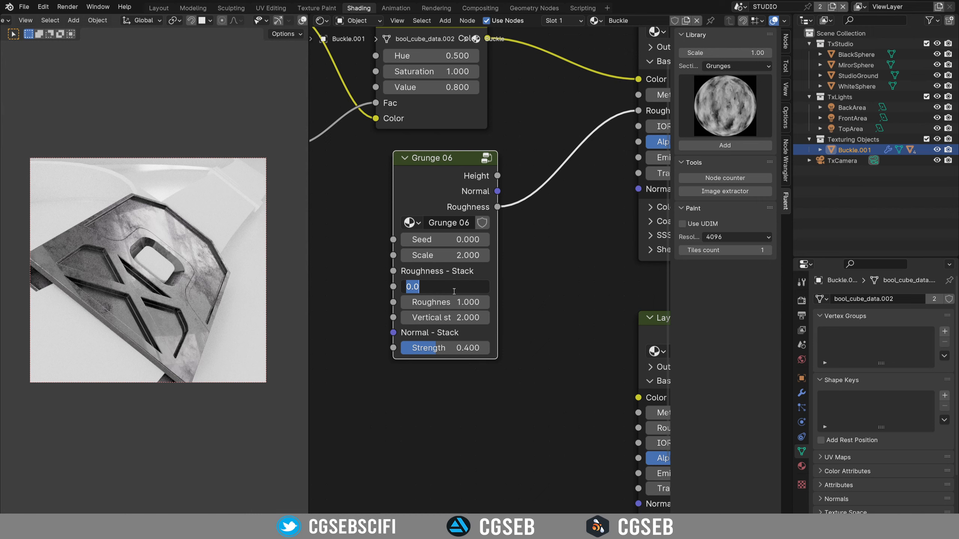
{"action": "type", "text": ".6"}
{"action": "key", "text": "Return"}
{"action": "left_click", "coordinate": [452, 302]}
{"action": "type", "text": ".7"}
{"action": "key", "text": "Return"}
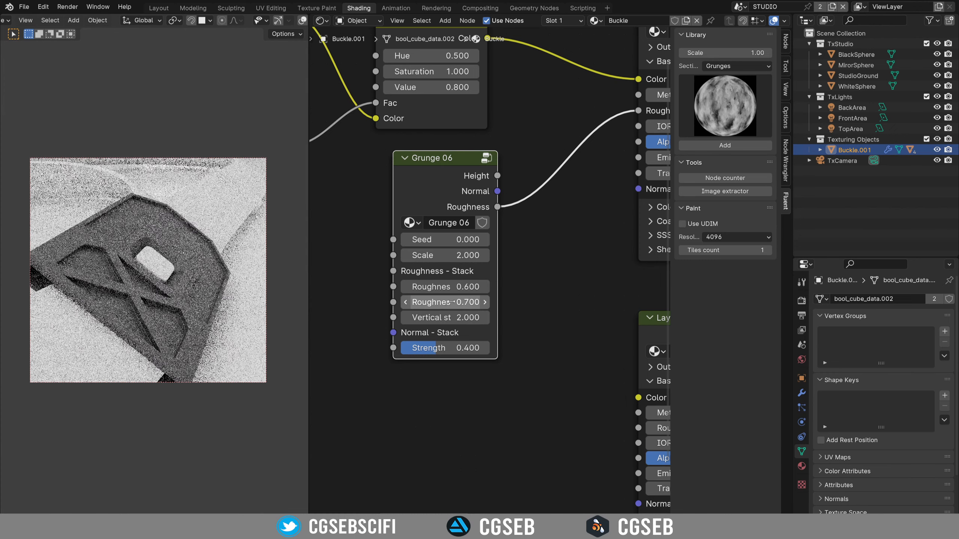
Step: Examine the buckle's metal surface from several angles and close up around the cutouts and the central opening
{"action": "middle_click_drag", "start_coordinate": [200, 301], "coordinate": [218, 313]}
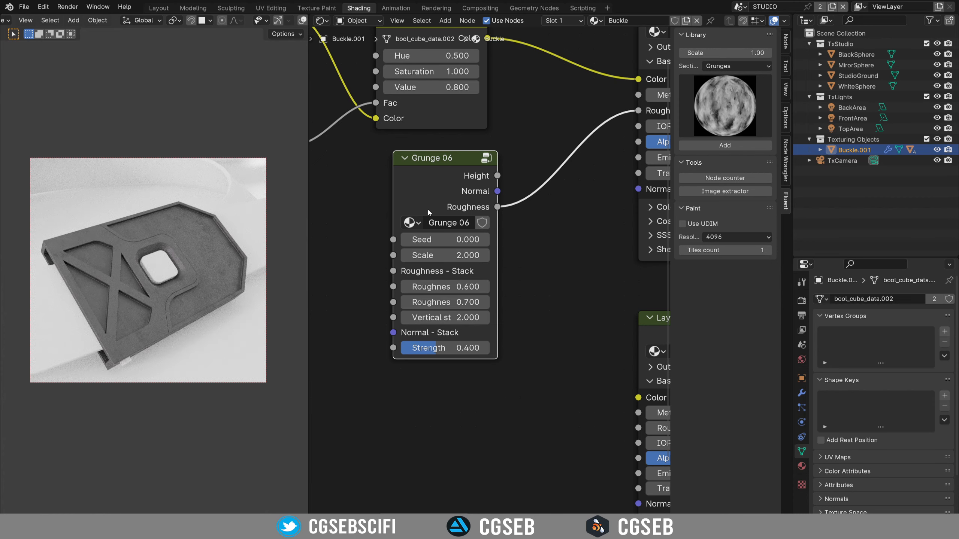
{"action": "middle_click_drag", "start_coordinate": [369, 169], "coordinate": [586, 225]}
{"action": "left_click", "coordinate": [481, 154]}
{"action": "left_click", "coordinate": [488, 152]}
{"action": "left_click_drag", "start_coordinate": [589, 253], "coordinate": [590, 259]}
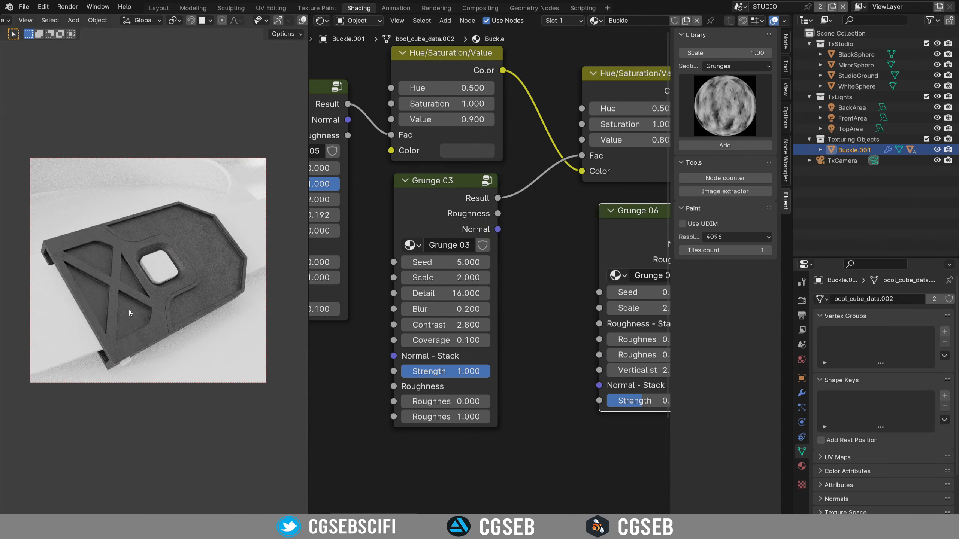
{"action": "scroll", "coordinate": [178, 313], "scroll_direction": "up", "scroll_amount": 6}
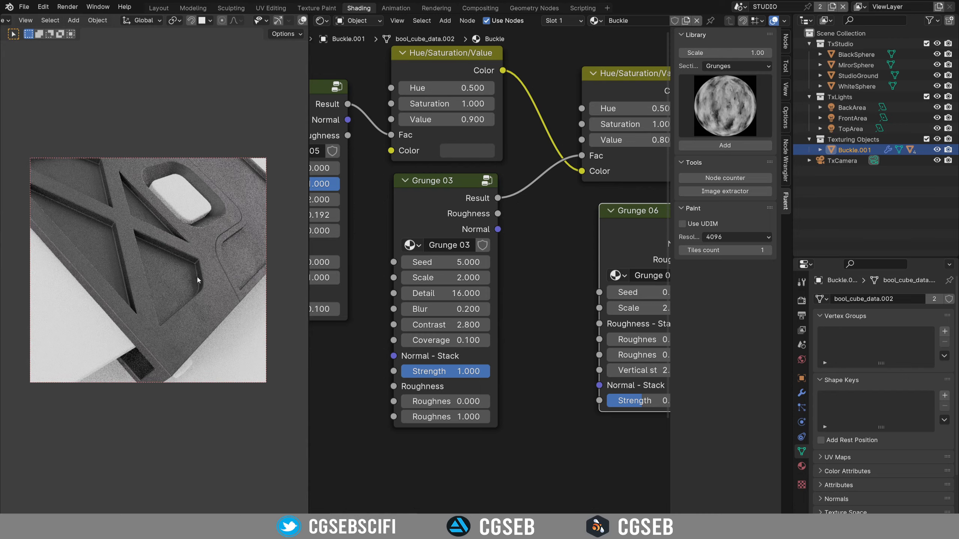
{"action": "middle_click_drag", "start_coordinate": [174, 290], "coordinate": [139, 285]}
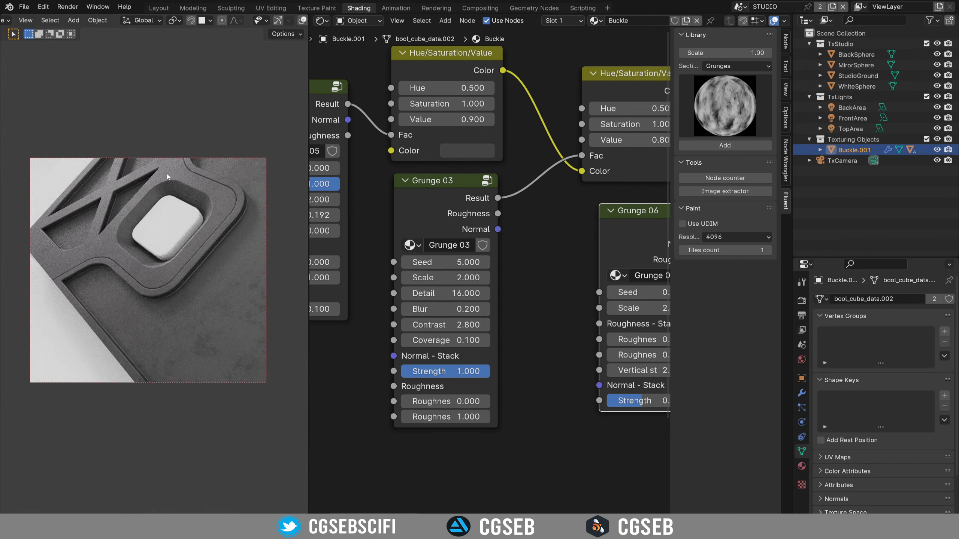
{"action": "scroll", "coordinate": [558, 299], "scroll_direction": "down", "scroll_amount": 3}
{"action": "scroll", "coordinate": [366, 222], "scroll_direction": "down", "scroll_amount": 2}
Step: Select the grunge and Hue/Saturation/Value nodes and move them farther from the uppermost Layer node to make room
{"action": "middle_click_drag", "start_coordinate": [367, 222], "coordinate": [552, 240]}
{"action": "left_click_drag", "start_coordinate": [621, 329], "coordinate": [334, 69]}
{"action": "left_click_drag", "start_coordinate": [572, 182], "coordinate": [510, 104]}
{"action": "middle_click_drag", "start_coordinate": [595, 163], "coordinate": [451, 214]}
{"action": "scroll", "coordinate": [463, 216], "scroll_direction": "down", "scroll_amount": 1}
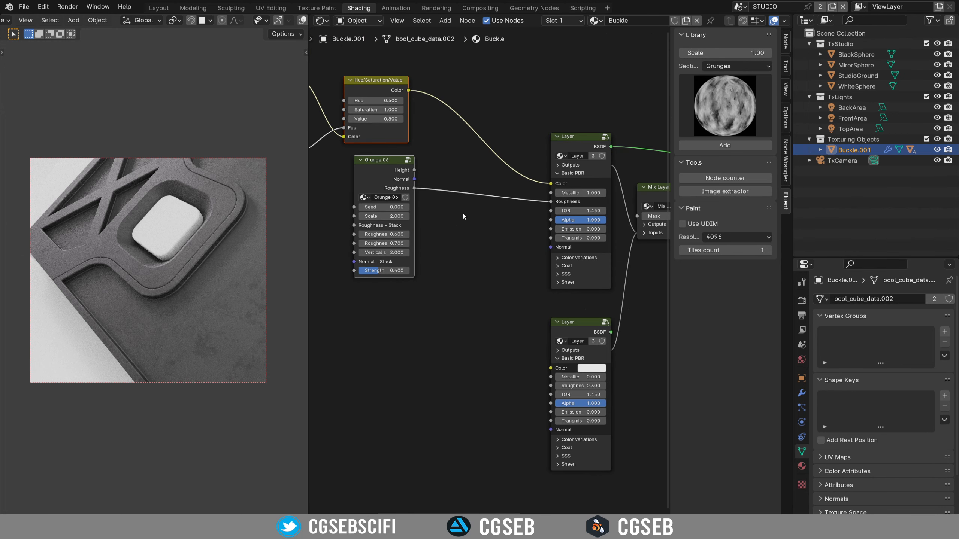
{"action": "scroll", "coordinate": [522, 222], "scroll_direction": "up", "scroll_amount": 1}
Step: Add the Paint details 2 node from the library's Normals section and connect its Normal output to the uppermost Layer's Normal input
{"action": "left_click", "coordinate": [581, 118]}
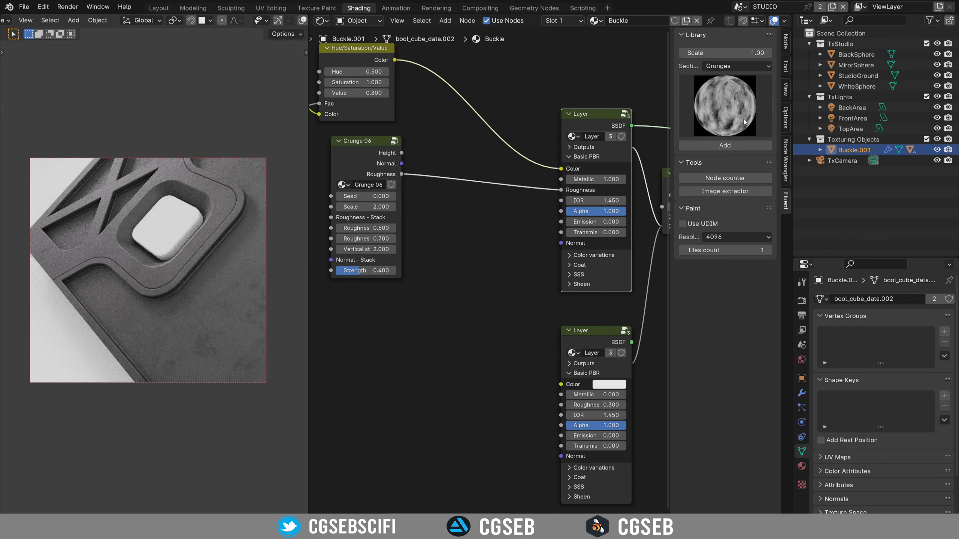
{"action": "left_click", "coordinate": [725, 67]}
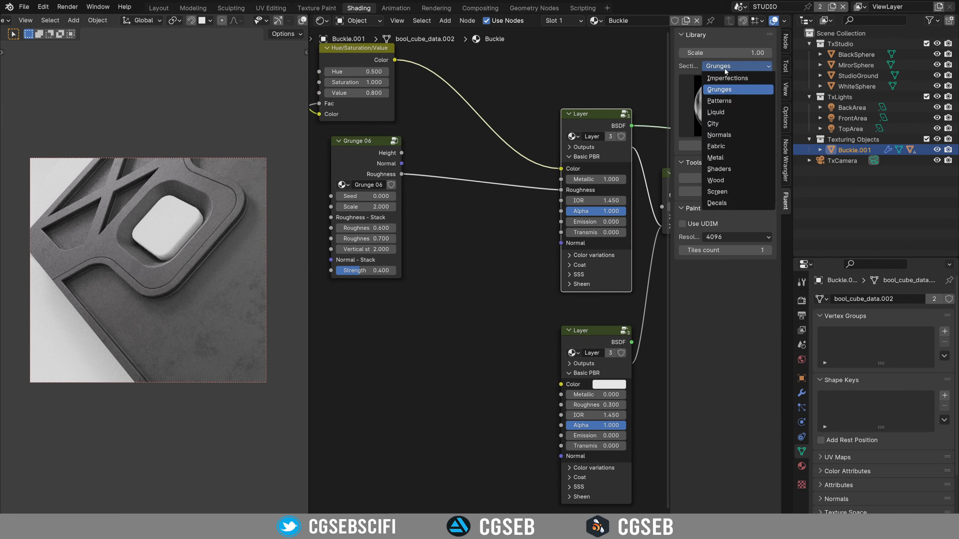
{"action": "left_click", "coordinate": [734, 134]}
{"action": "left_click", "coordinate": [719, 107]}
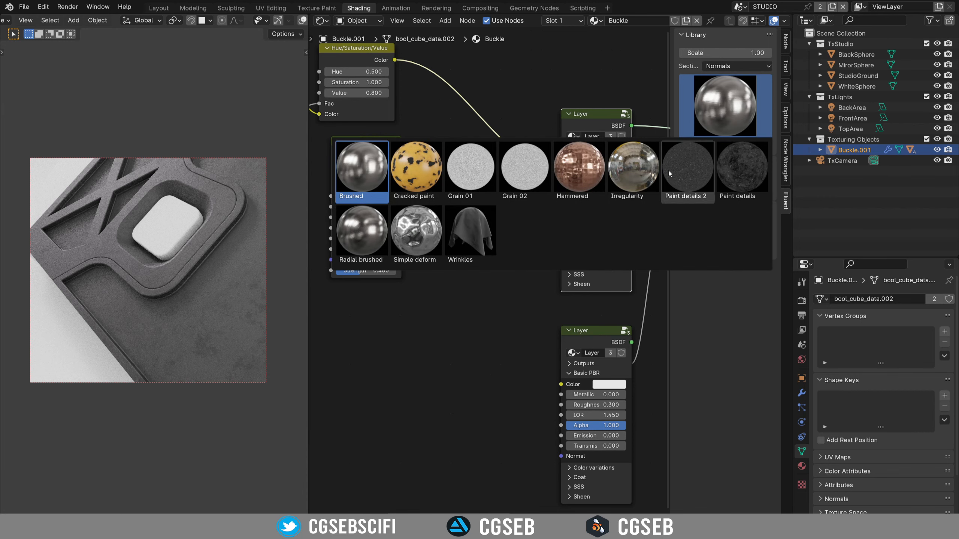
{"action": "left_click", "coordinate": [699, 195]}
{"action": "left_click", "coordinate": [725, 145]}
{"action": "left_click", "coordinate": [501, 238]}
{"action": "left_click_drag", "start_coordinate": [496, 239], "coordinate": [561, 242]}
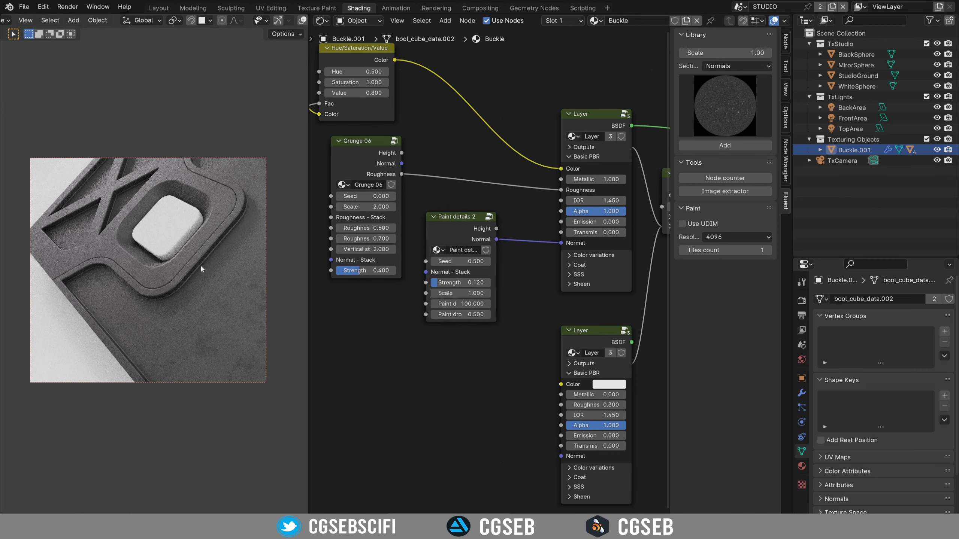
Step: Set the Paint details 2 node's Strength to 0.578 and Scale to 61.335, and widen the node so its labels are readable
{"action": "scroll", "coordinate": [191, 266], "scroll_direction": "up", "scroll_amount": 5}
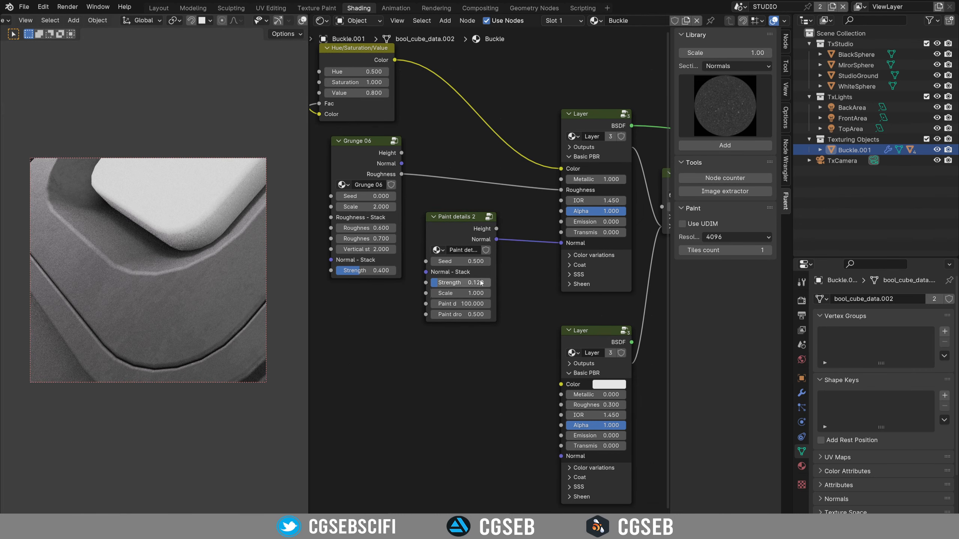
{"action": "left_click_drag", "start_coordinate": [481, 282], "coordinate": [509, 283]}
{"action": "middle_click_drag", "start_coordinate": [120, 280], "coordinate": [251, 269]}
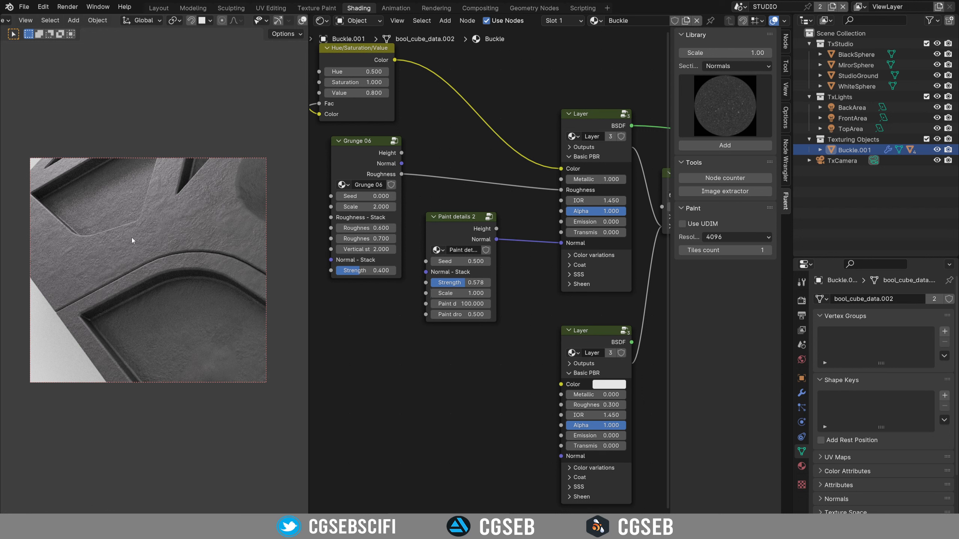
{"action": "left_click_drag", "start_coordinate": [449, 294], "coordinate": [487, 294]}
{"action": "mouse_move", "coordinate": [257, 289]}
{"action": "middle_mouse_down"}
{"action": "mouse_move", "coordinate": [179, 291]}
{"action": "mouse_move", "coordinate": [195, 236]}
{"action": "mouse_move", "coordinate": [190, 264]}
{"action": "mouse_move", "coordinate": [160, 230]}
{"action": "mouse_move", "coordinate": [117, 299]}
{"action": "mouse_move", "coordinate": [147, 268]}
{"action": "middle_mouse_up"}
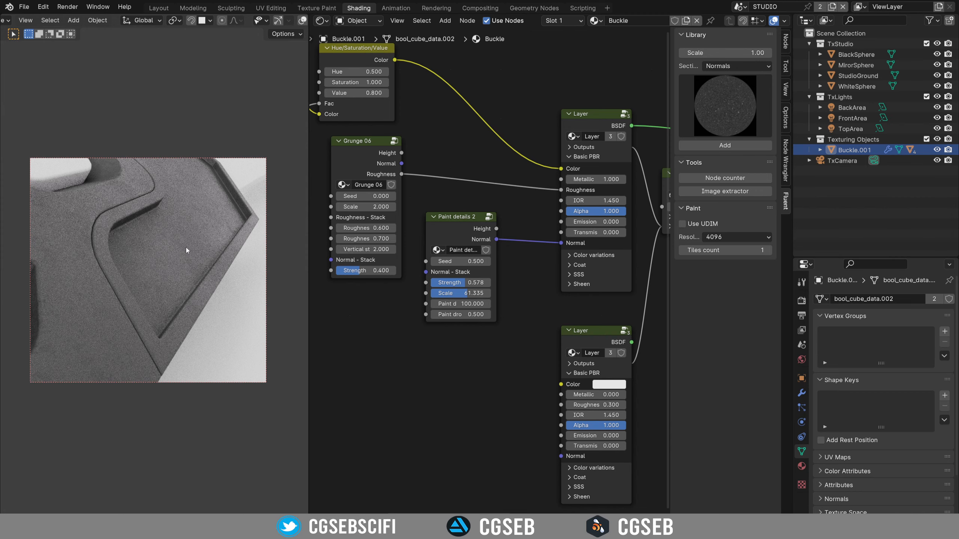
{"action": "middle_click_drag", "start_coordinate": [110, 263], "coordinate": [160, 290]}
{"action": "scroll", "coordinate": [398, 260], "scroll_direction": "up", "scroll_amount": 2}
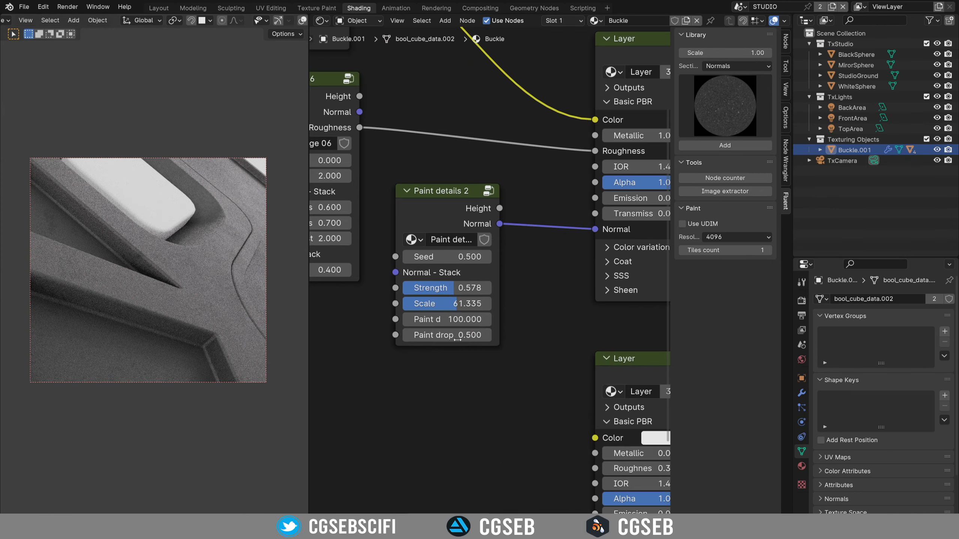
{"action": "left_click_drag", "start_coordinate": [397, 239], "coordinate": [378, 239]}
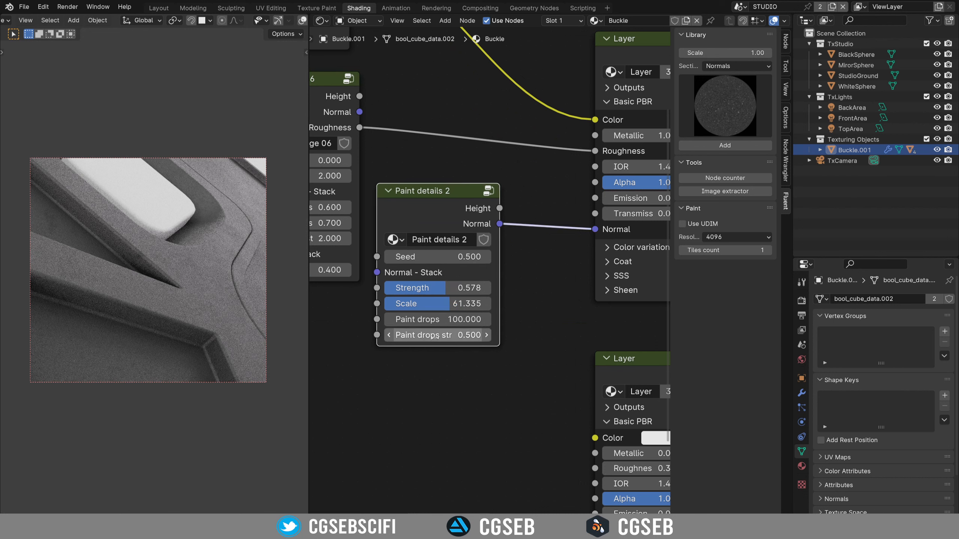
Step: Add an image decal from an image file to the buckle material, for masking the Mix Layers node that joins the first two Layers
{"action": "middle_click_drag", "start_coordinate": [113, 285], "coordinate": [171, 325]}
{"action": "scroll", "coordinate": [182, 306], "scroll_direction": "down", "scroll_amount": 4}
{"action": "middle_click_drag", "start_coordinate": [530, 374], "coordinate": [382, 354]}
{"action": "scroll", "coordinate": [395, 351], "scroll_direction": "down", "scroll_amount": 3}
{"action": "scroll", "coordinate": [468, 337], "scroll_direction": "up", "scroll_amount": 1}
{"action": "middle_click_drag", "start_coordinate": [559, 363], "coordinate": [600, 335]}
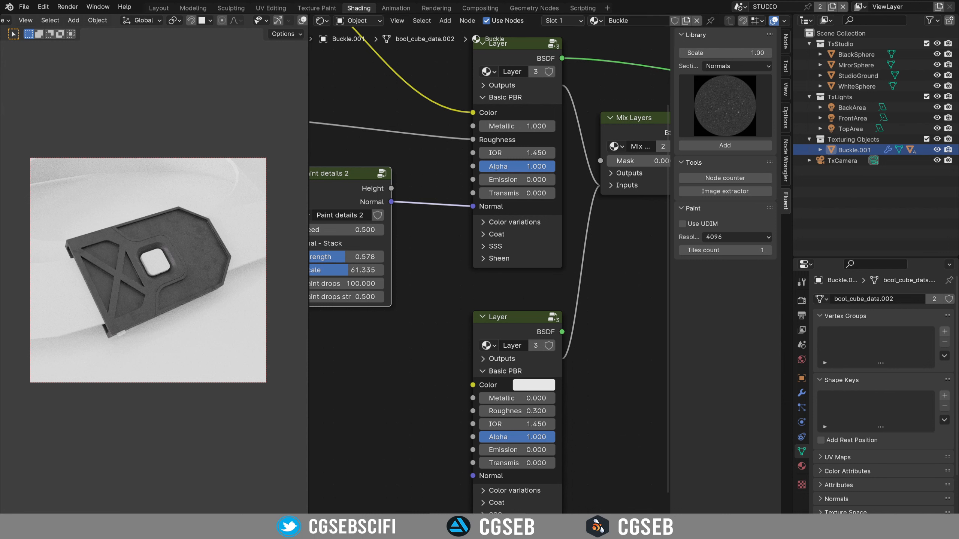
{"action": "left_click", "coordinate": [624, 133]}
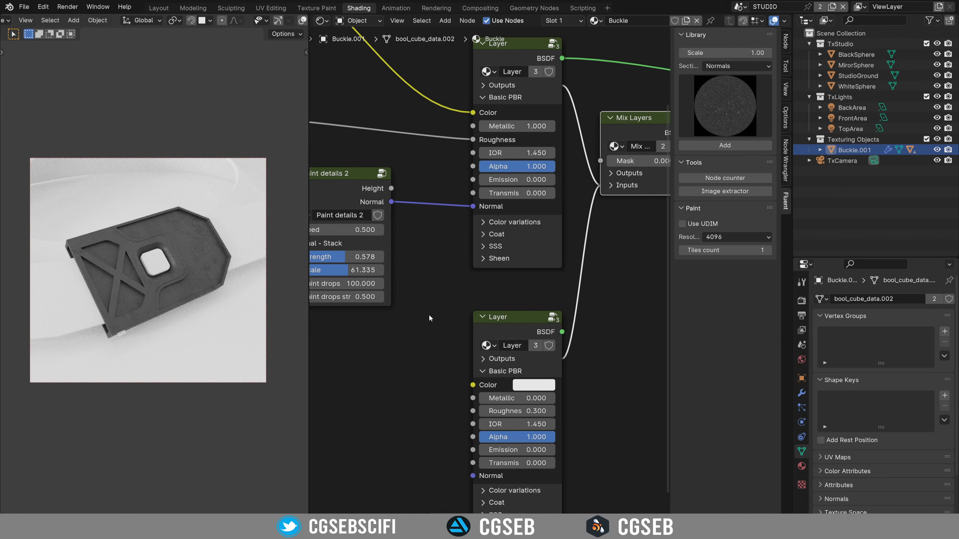
{"action": "key", "text": "f"}
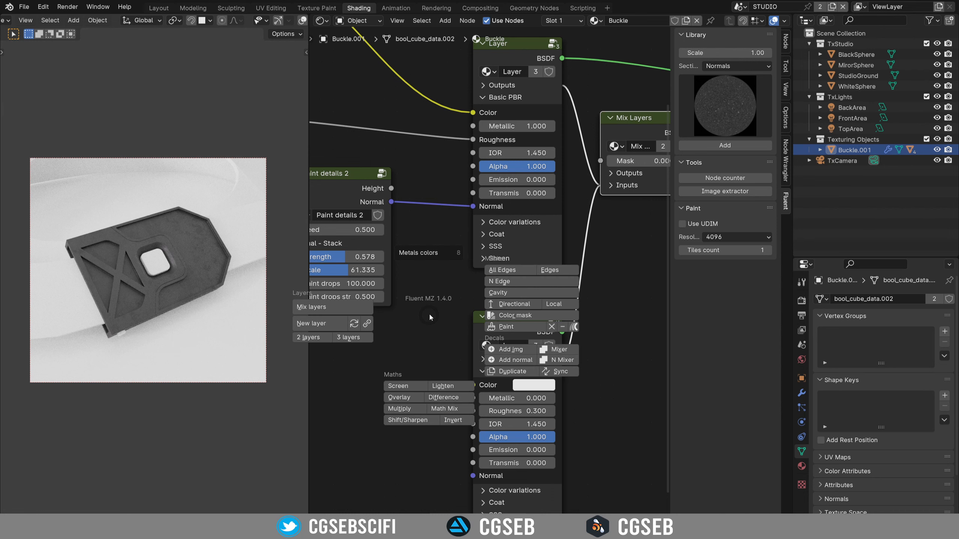
{"action": "left_click", "coordinate": [509, 348]}
{"action": "double_click", "coordinate": [372, 174]}
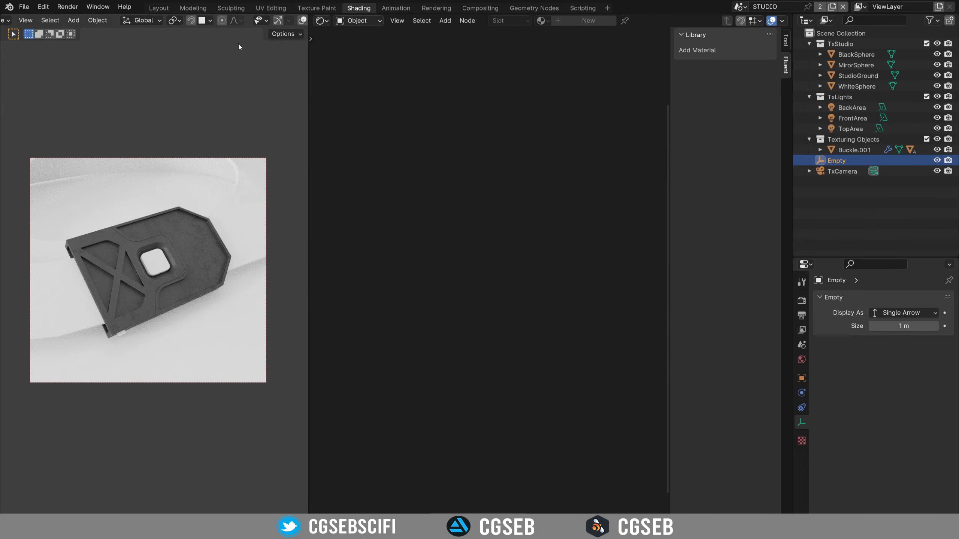
Step: Show the viewport overlays, then move the decal's Empty onto the flat area at the buckle's tapered end and scale it down
{"action": "left_click", "coordinate": [302, 20]}
{"action": "middle_click_drag", "start_coordinate": [120, 208], "coordinate": [159, 260]}
{"action": "key", "text": "g"}
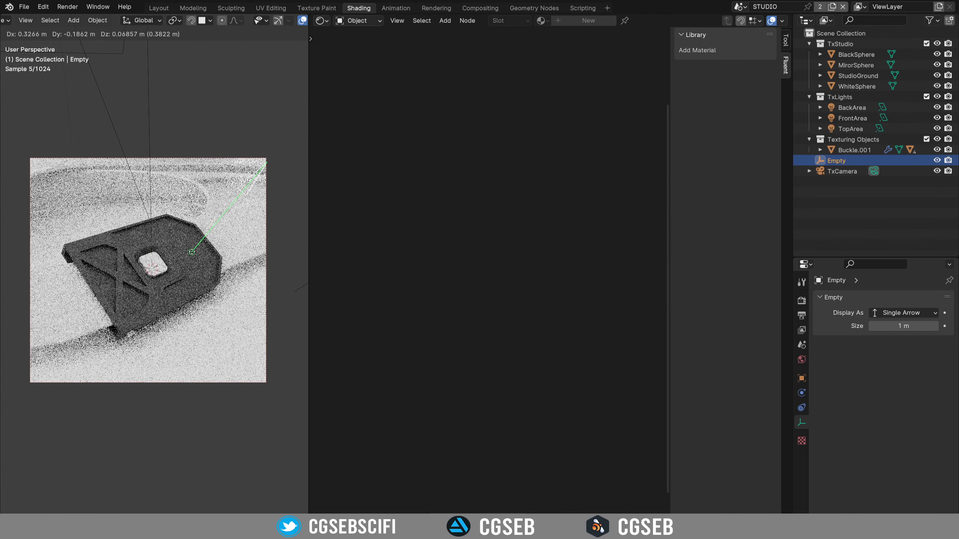
{"action": "left_click", "coordinate": [192, 251]}
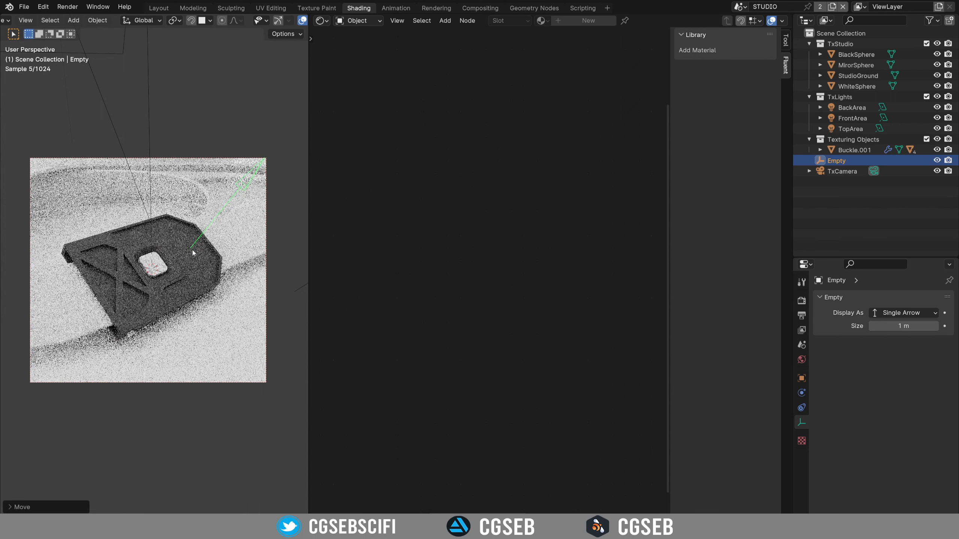
{"action": "key", "text": "s"}
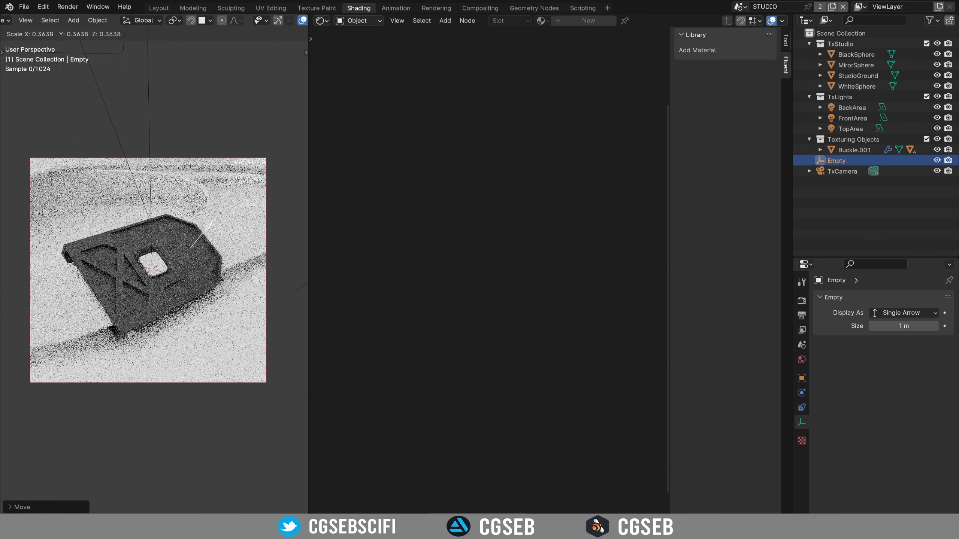
{"action": "left_click", "coordinate": [209, 266]}
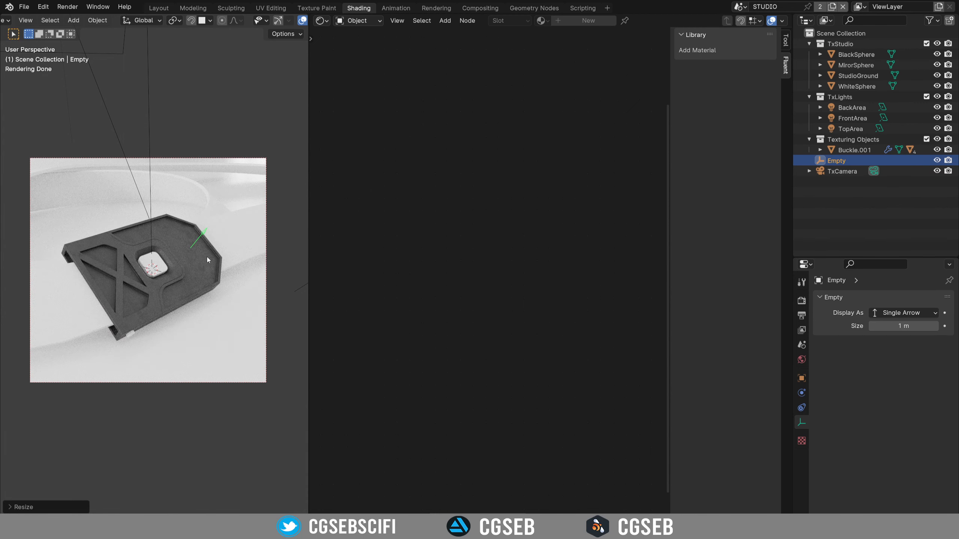
{"action": "scroll", "coordinate": [207, 256], "scroll_direction": "up", "scroll_amount": 5}
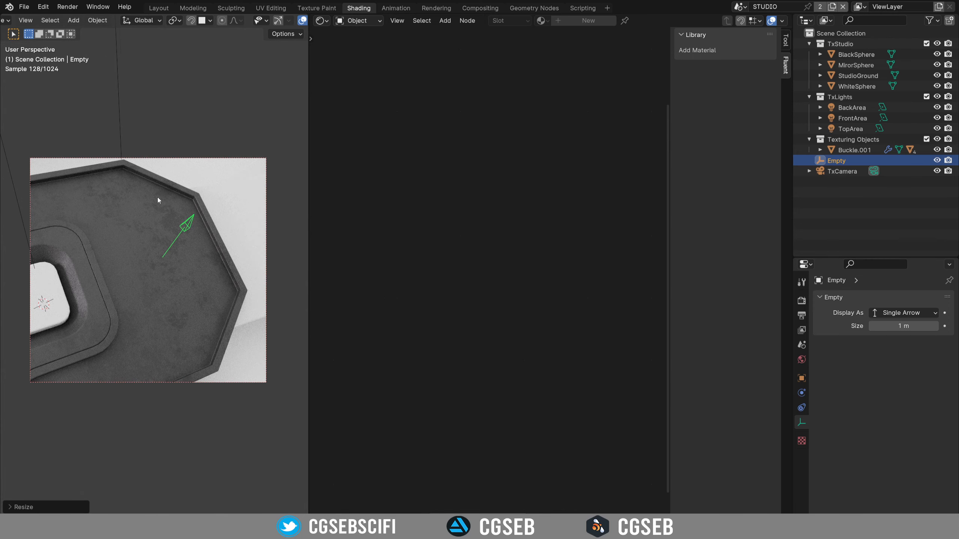
Step: On the buckle, link the decal's Mask output to the first Mix Layers node's Mask and the Principled BSDF to the Material Output's Surface
{"action": "left_click", "coordinate": [218, 247]}
{"action": "left_click_drag", "start_coordinate": [528, 117], "coordinate": [600, 161]}
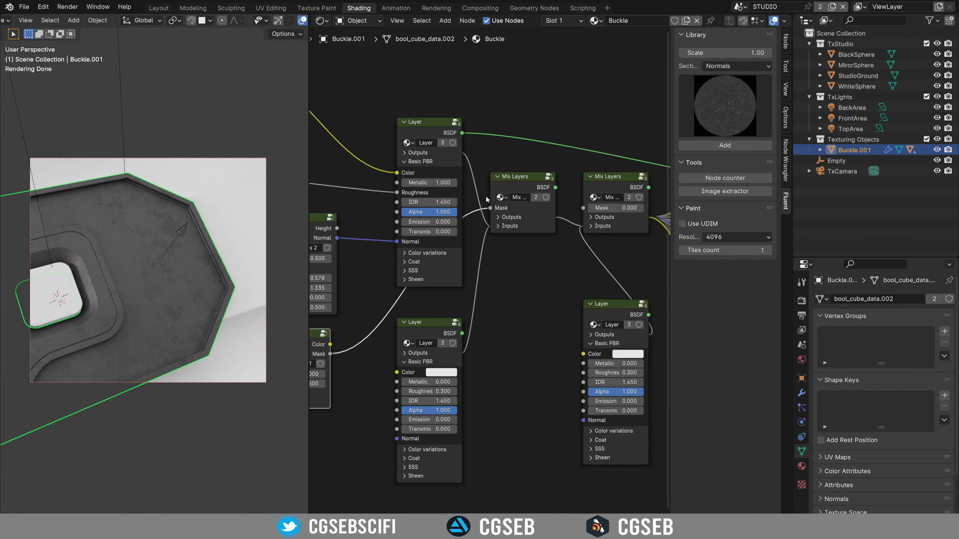
{"action": "middle_click_drag", "start_coordinate": [565, 173], "coordinate": [309, 156]}
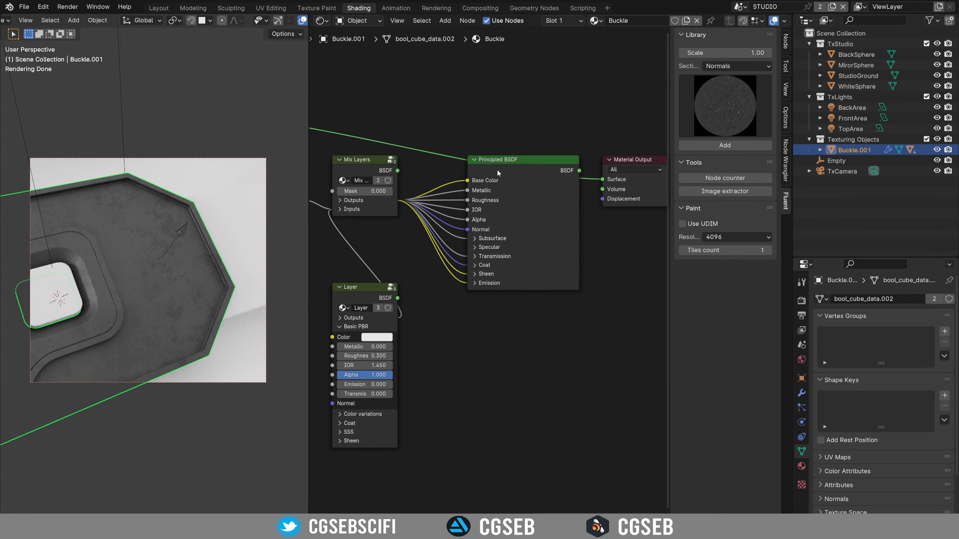
{"action": "left_click", "coordinate": [546, 185]}
{"action": "middle_click_drag", "start_coordinate": [386, 253], "coordinate": [691, 220]}
{"action": "middle_click_drag", "start_coordinate": [352, 255], "coordinate": [423, 271]}
{"action": "scroll", "coordinate": [217, 267], "scroll_direction": "down", "scroll_amount": 1}
{"action": "scroll", "coordinate": [216, 267], "scroll_direction": "up", "scroll_amount": 2}
Step: Rotate the decal's Empty about -107 degrees around its local Z axis
{"action": "left_click", "coordinate": [188, 225]}
{"action": "key", "text": "r"}
{"action": "key", "text": "r"}
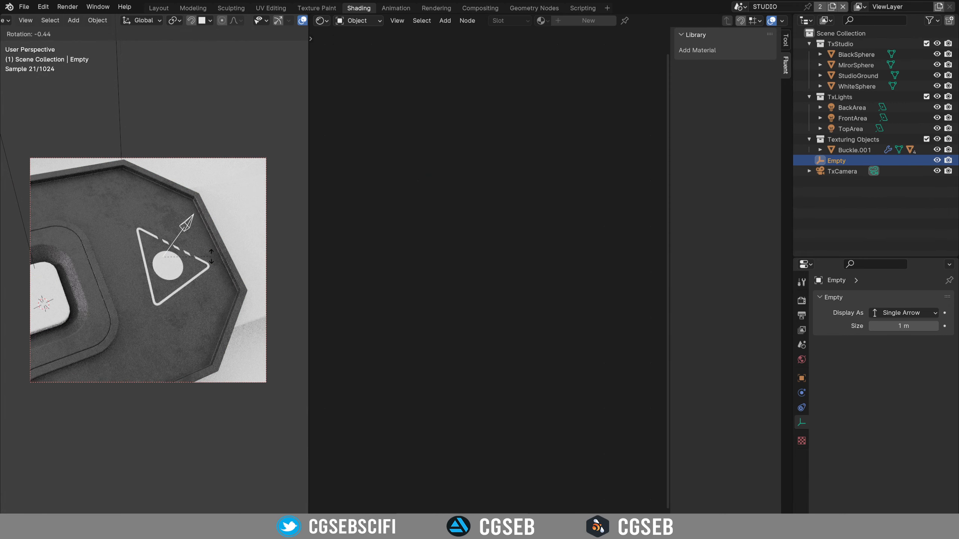
{"action": "key", "text": "z"}
{"action": "key", "text": "z"}
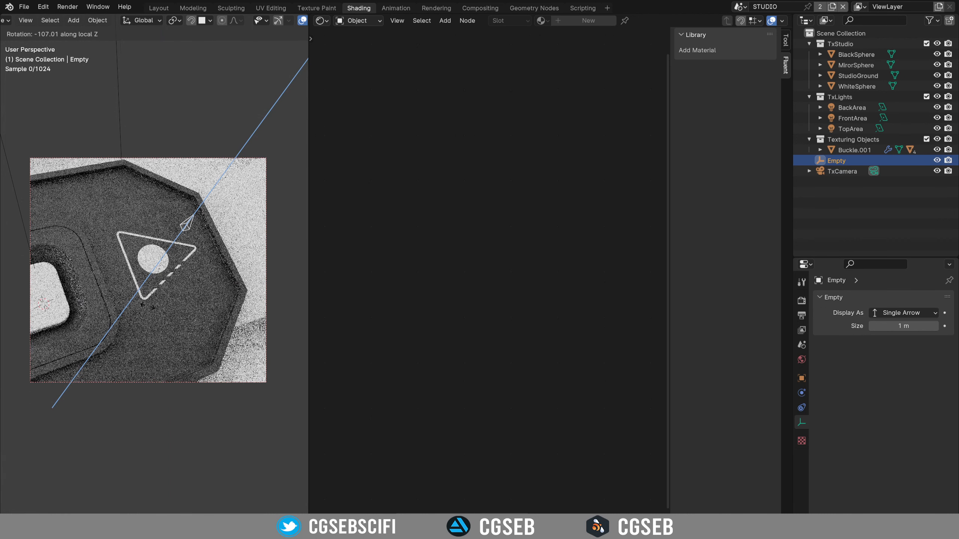
{"action": "left_click", "coordinate": [147, 307]}
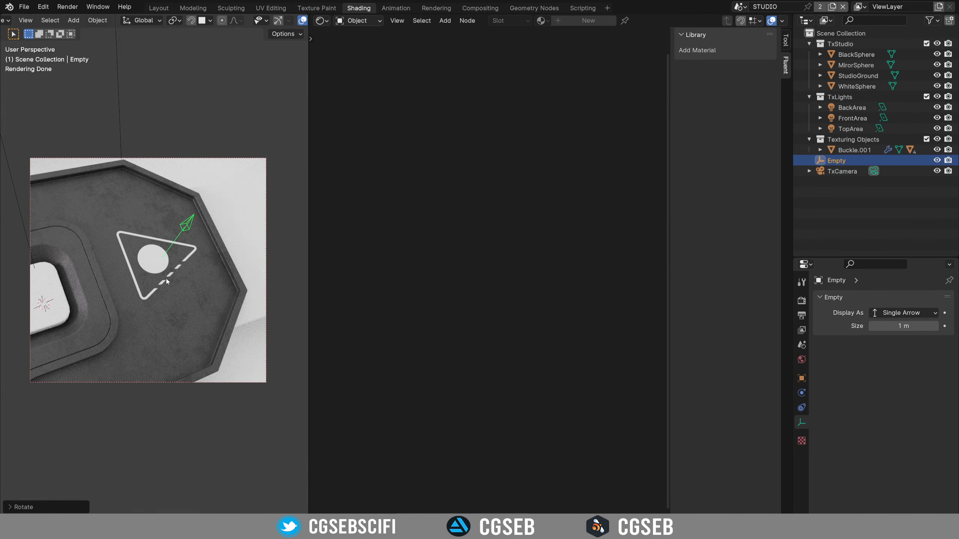
Step: Reposition the decal's Empty slightly so the triangle decal sits centered across the buckle's flat end area
{"action": "key", "text": "KP_1"}
{"action": "middle_click_drag", "start_coordinate": [135, 298], "coordinate": [180, 303]}
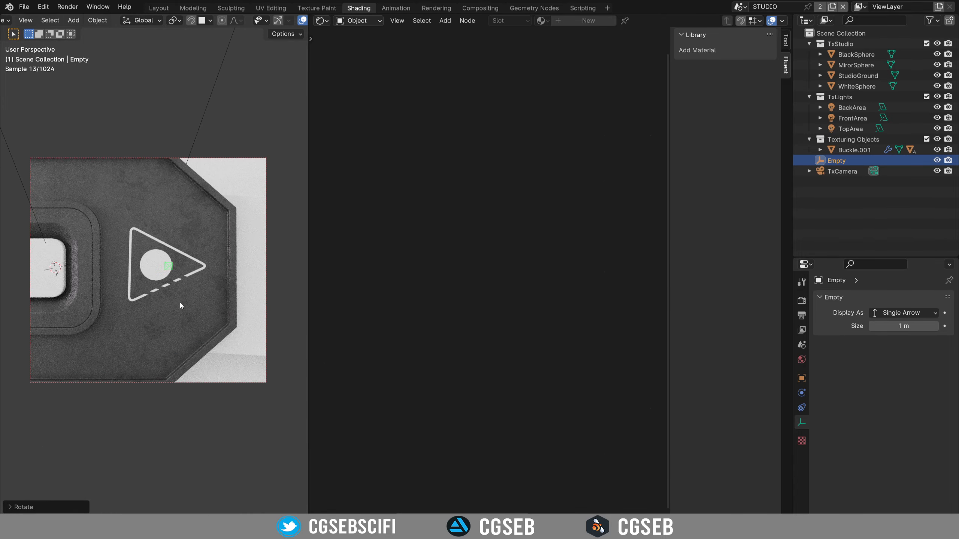
{"action": "key", "text": "g"}
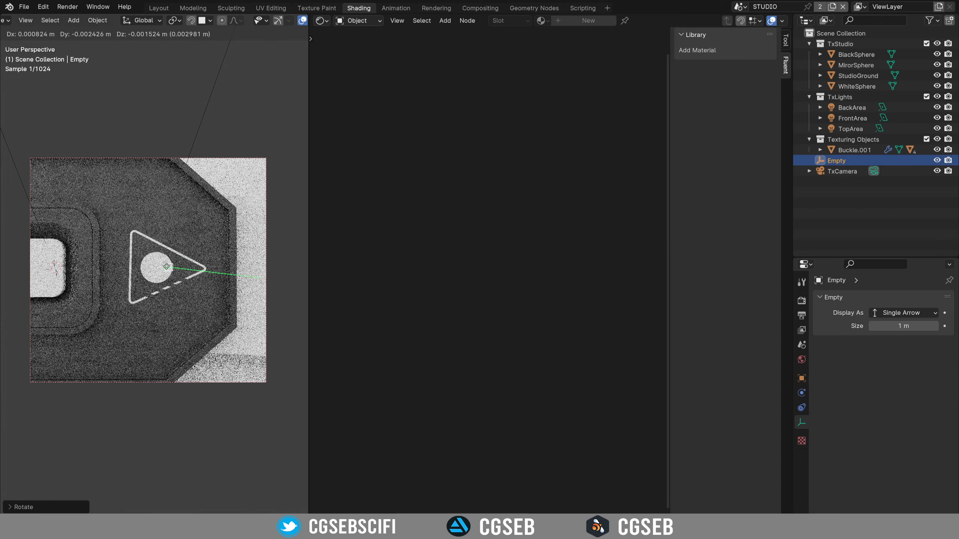
{"action": "left_click", "coordinate": [164, 265]}
{"action": "middle_click_drag", "start_coordinate": [189, 299], "coordinate": [233, 305]}
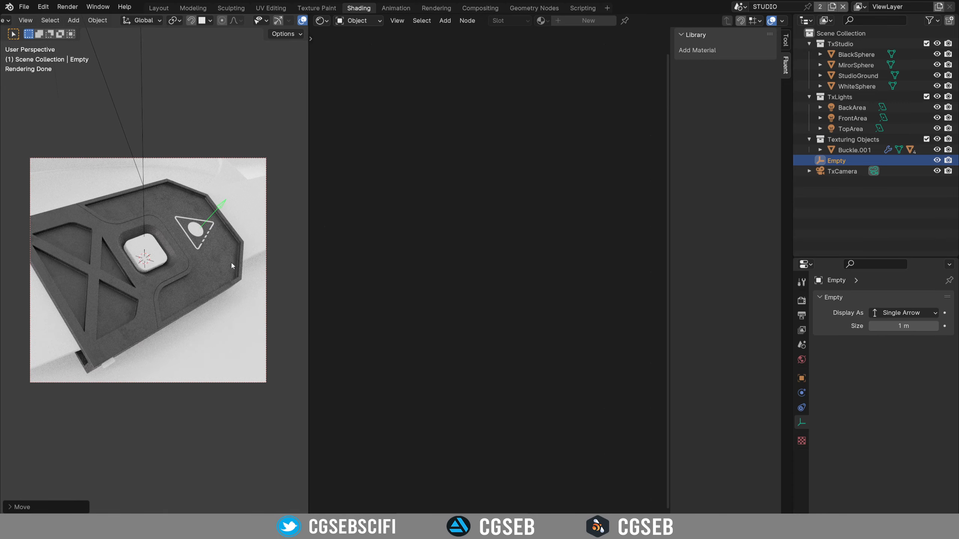
Step: Select the buckle, inspect the triangle decal up close, and move the Decal.001 node farther from the Layer nodes to make room
{"action": "left_click", "coordinate": [230, 263]}
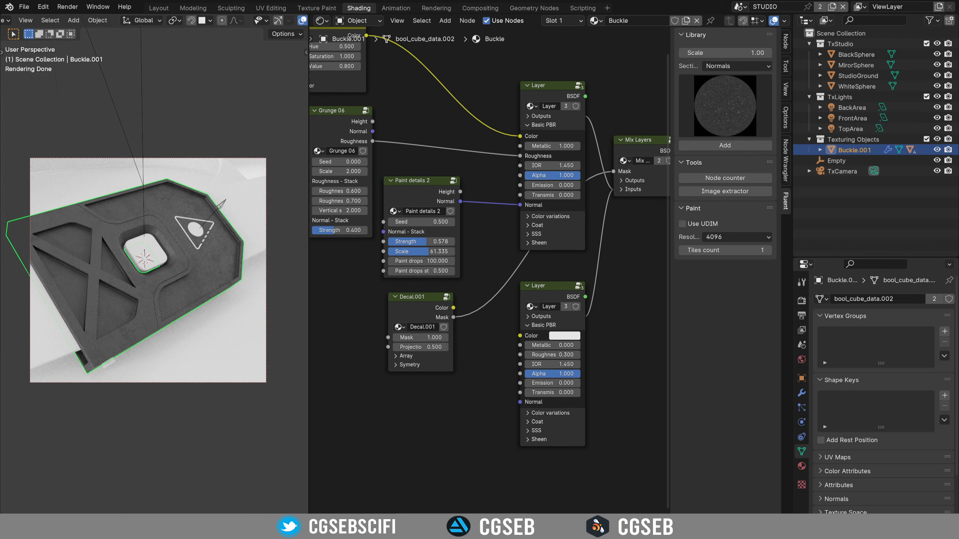
{"action": "middle_click_drag", "start_coordinate": [211, 258], "coordinate": [147, 292], "text": "shift"}
{"action": "scroll", "coordinate": [130, 312], "scroll_direction": "up", "scroll_amount": 3}
{"action": "scroll", "coordinate": [130, 310], "scroll_direction": "up", "scroll_amount": 2}
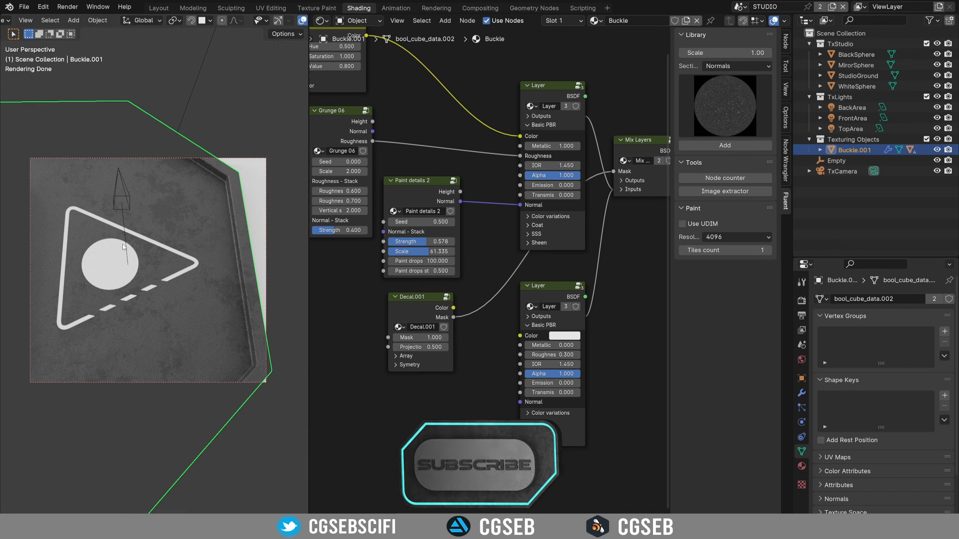
{"action": "middle_click_drag", "start_coordinate": [186, 224], "coordinate": [199, 310]}
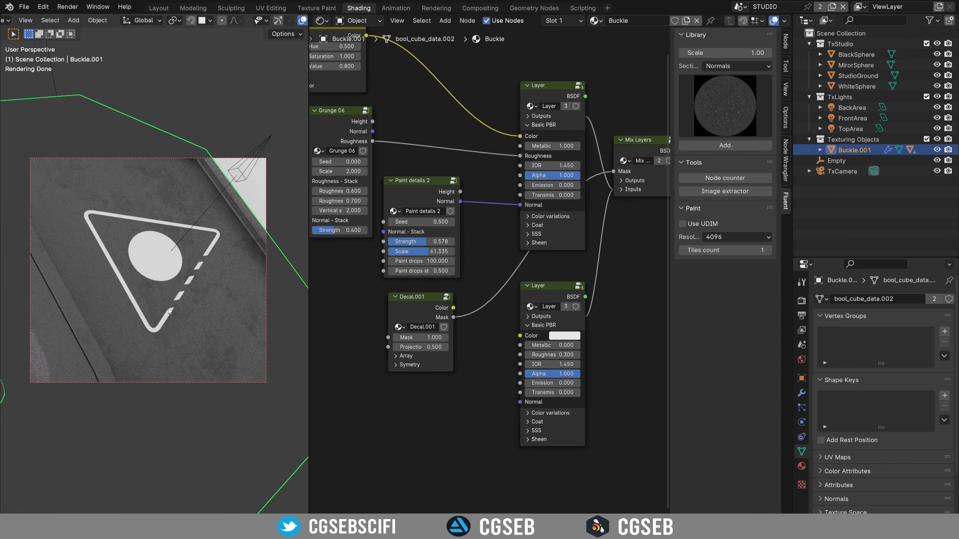
{"action": "middle_click_drag", "start_coordinate": [484, 378], "coordinate": [546, 351]}
{"action": "left_click_drag", "start_coordinate": [483, 290], "coordinate": [329, 300]}
{"action": "middle_click_drag", "start_coordinate": [426, 316], "coordinate": [464, 304]}
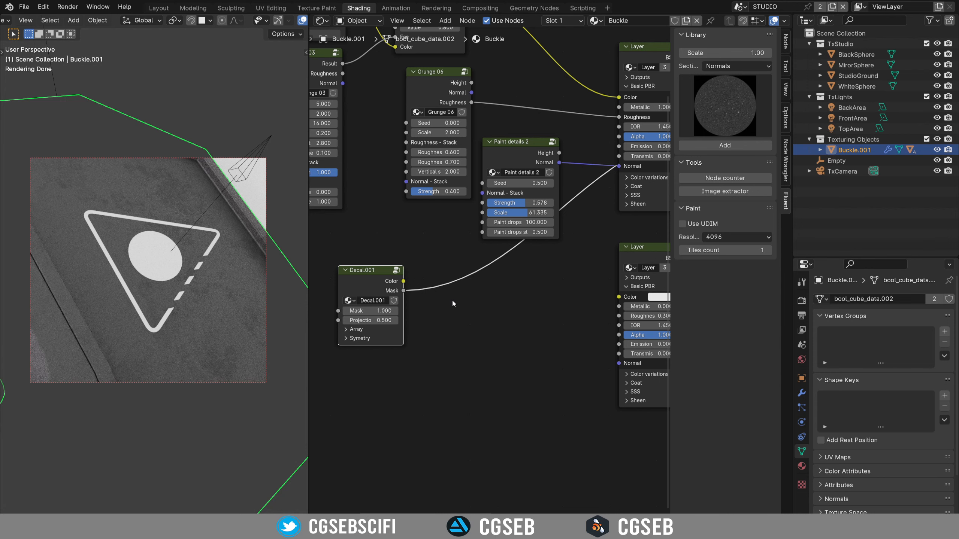
Step: Insert a Difference node between the Decal.001 Mask output and the Mix Layers Mask input, feeding the decal mask into A
{"action": "key", "text": "f"}
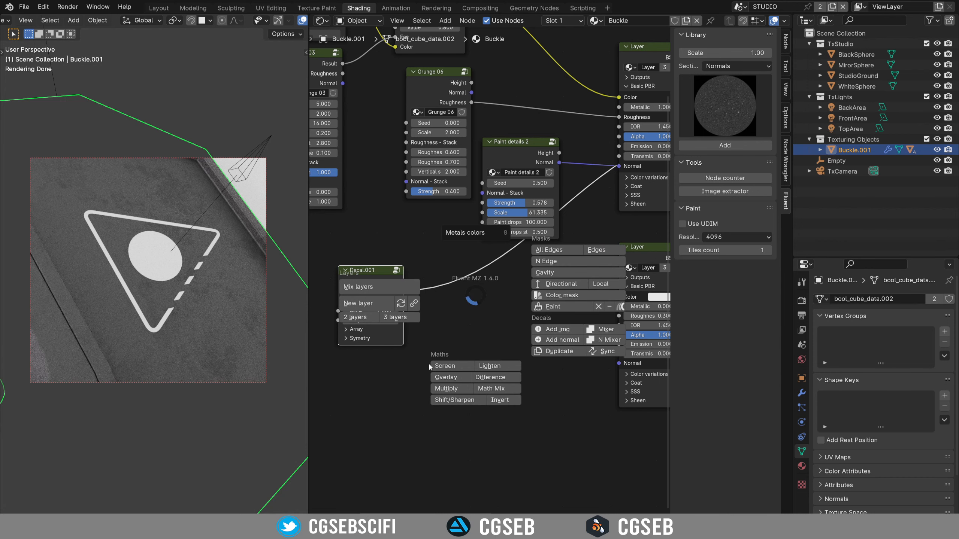
{"action": "left_click", "coordinate": [502, 380]}
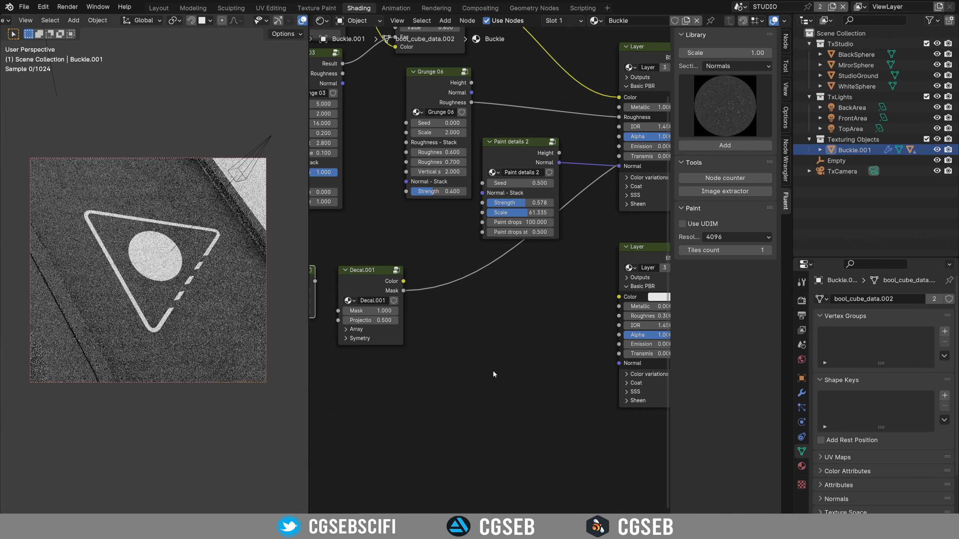
{"action": "left_click_drag", "start_coordinate": [359, 275], "coordinate": [576, 282]}
{"action": "left_click_drag", "start_coordinate": [439, 287], "coordinate": [429, 251]}
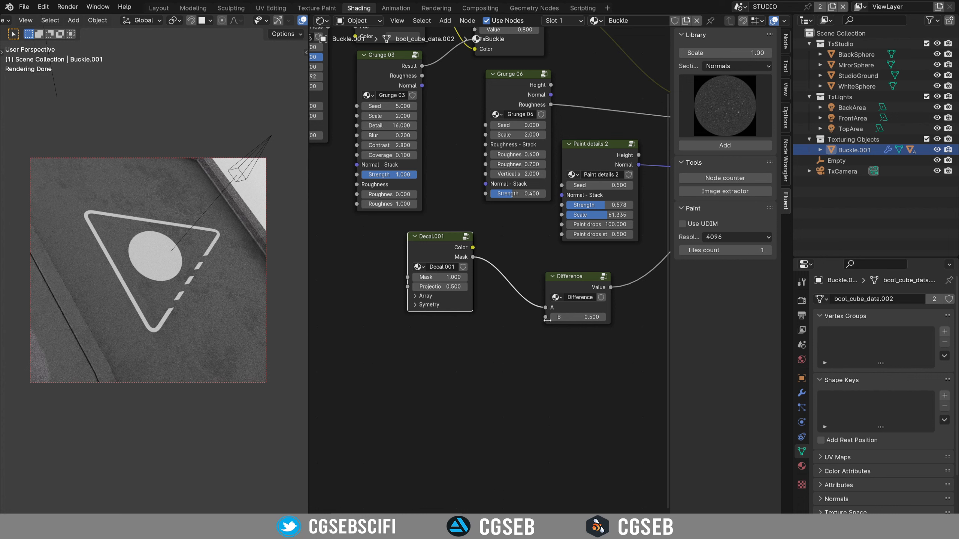
{"action": "left_click_drag", "start_coordinate": [546, 317], "coordinate": [495, 358]}
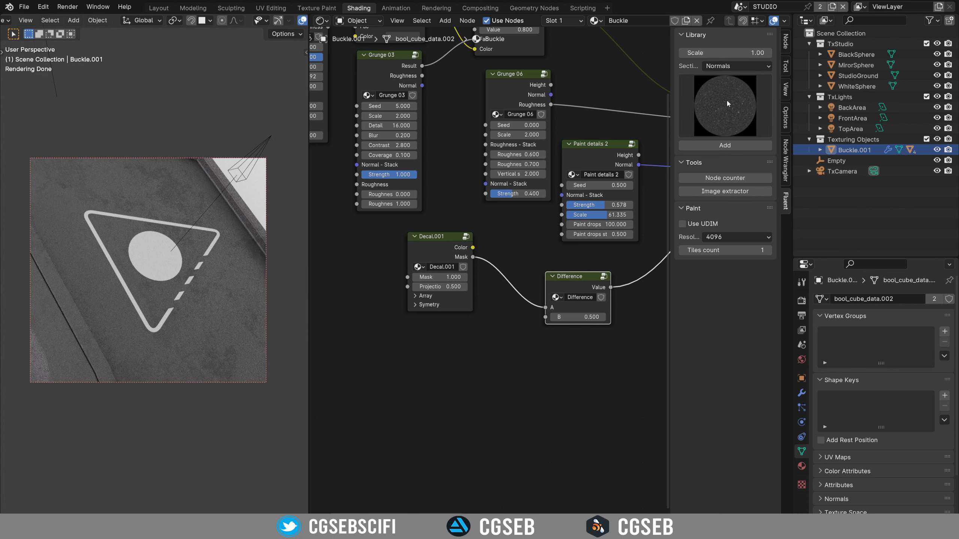
Step: Add a Grunge 05 node from the Grunges library section and place it beneath the Decal.001 node
{"action": "left_click", "coordinate": [736, 65]}
{"action": "left_click", "coordinate": [734, 91]}
{"action": "left_click", "coordinate": [737, 128]}
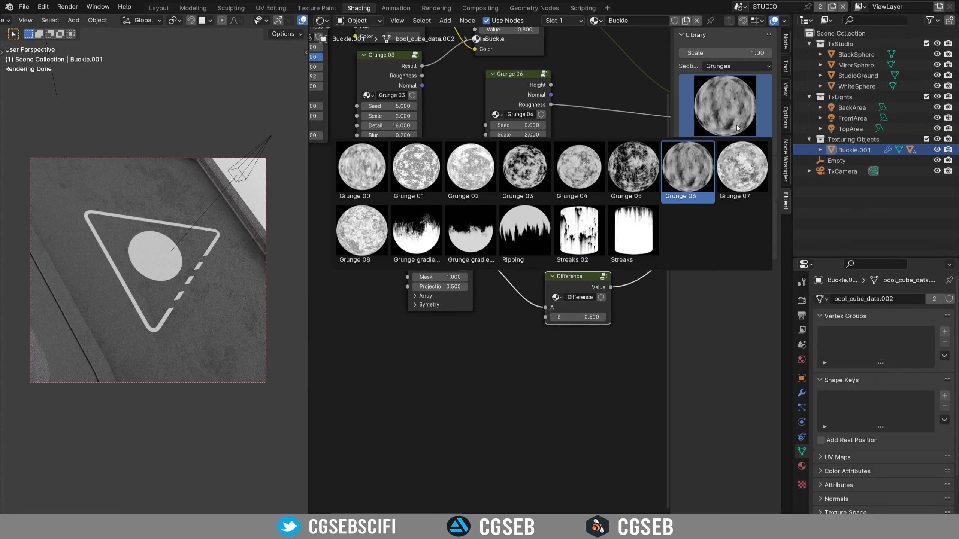
{"action": "left_click", "coordinate": [638, 168]}
{"action": "left_click_drag", "start_coordinate": [488, 295], "coordinate": [439, 346]}
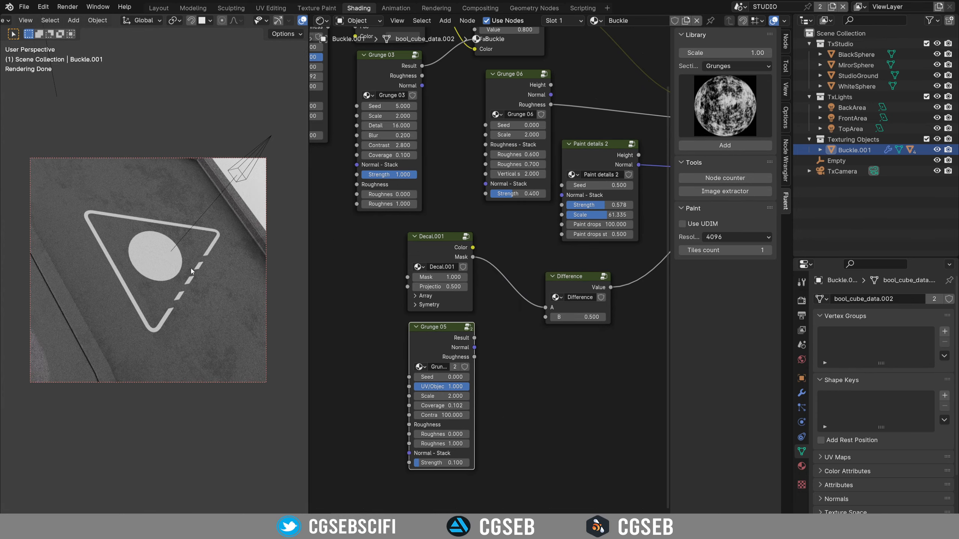
Step: Examine the base metal's surface across the buckle's ribs and edges up close, and return to the triangle decal
{"action": "scroll", "coordinate": [191, 268], "scroll_direction": "down", "scroll_amount": 9}
{"action": "middle_click_drag", "start_coordinate": [166, 299], "coordinate": [209, 296], "text": "shift"}
{"action": "scroll", "coordinate": [210, 296], "scroll_direction": "up", "scroll_amount": 4}
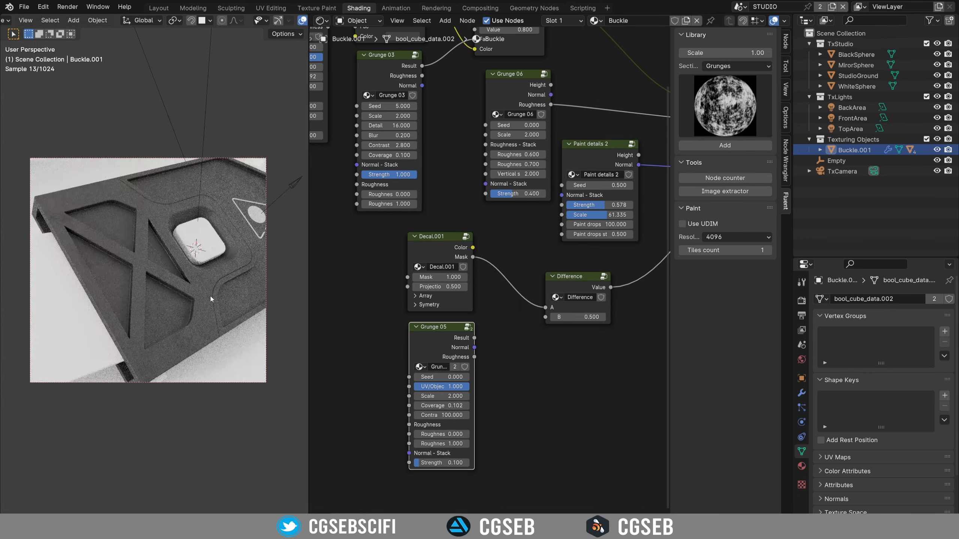
{"action": "scroll", "coordinate": [181, 304], "scroll_direction": "up", "scroll_amount": 2}
{"action": "middle_click_drag", "start_coordinate": [209, 342], "coordinate": [198, 272], "text": "shift"}
{"action": "scroll", "coordinate": [198, 273], "scroll_direction": "up", "scroll_amount": 4}
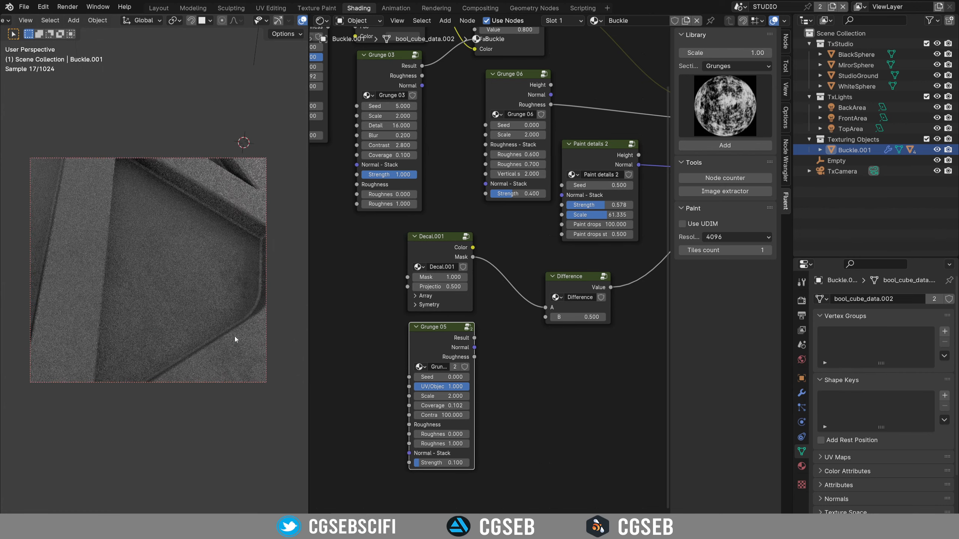
{"action": "middle_click_drag", "start_coordinate": [234, 336], "coordinate": [195, 265], "text": "shift"}
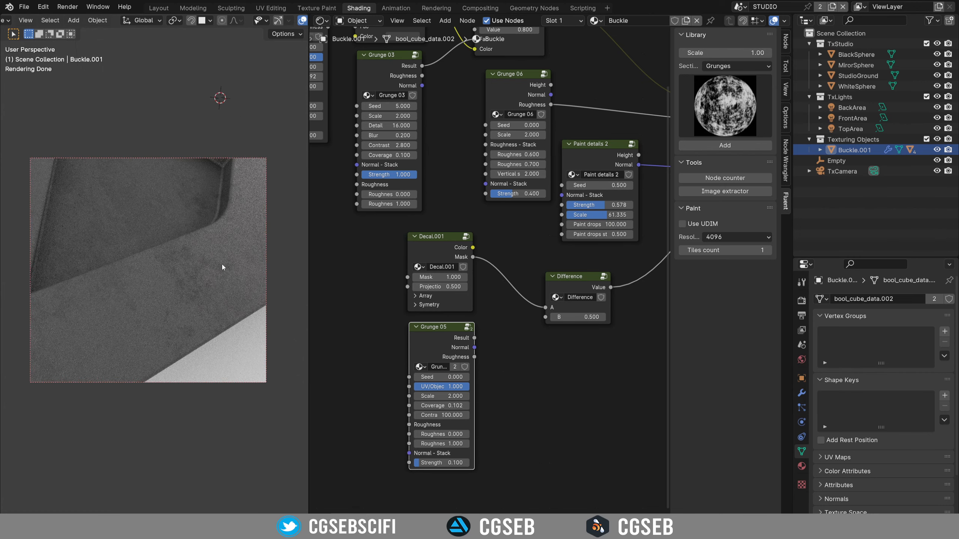
{"action": "middle_click_drag", "start_coordinate": [209, 197], "coordinate": [284, 491]}
{"action": "mouse_move", "coordinate": [235, 331]}
{"action": "middle_mouse_down", "text": "shift"}
{"action": "mouse_move", "coordinate": [218, 358]}
{"action": "mouse_move", "coordinate": [241, 338]}
{"action": "middle_mouse_up", "text": "shift"}
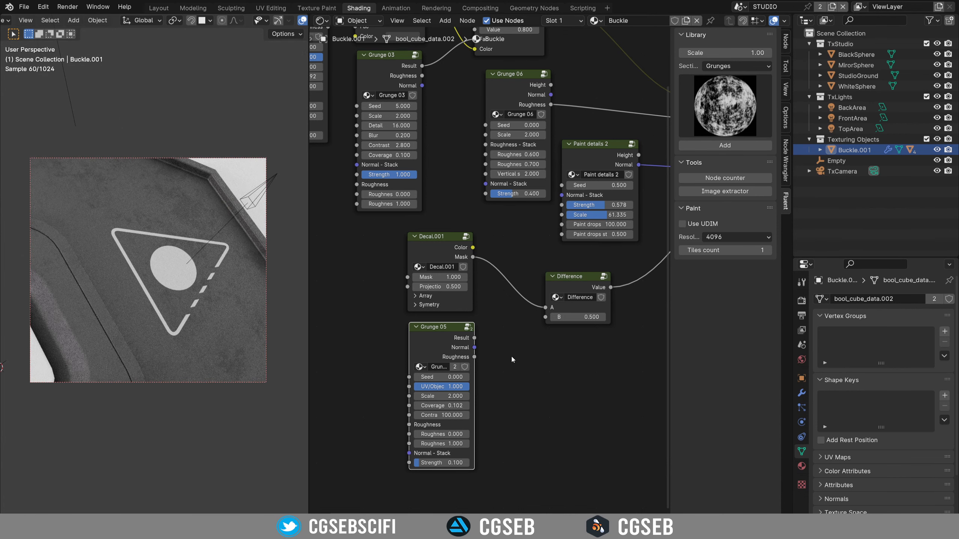
Step: Feed the Grunge 05 Result into the Difference node's B input and set the Grunge 05 Seed to 0.5
{"action": "left_click_drag", "start_coordinate": [475, 338], "coordinate": [546, 317]}
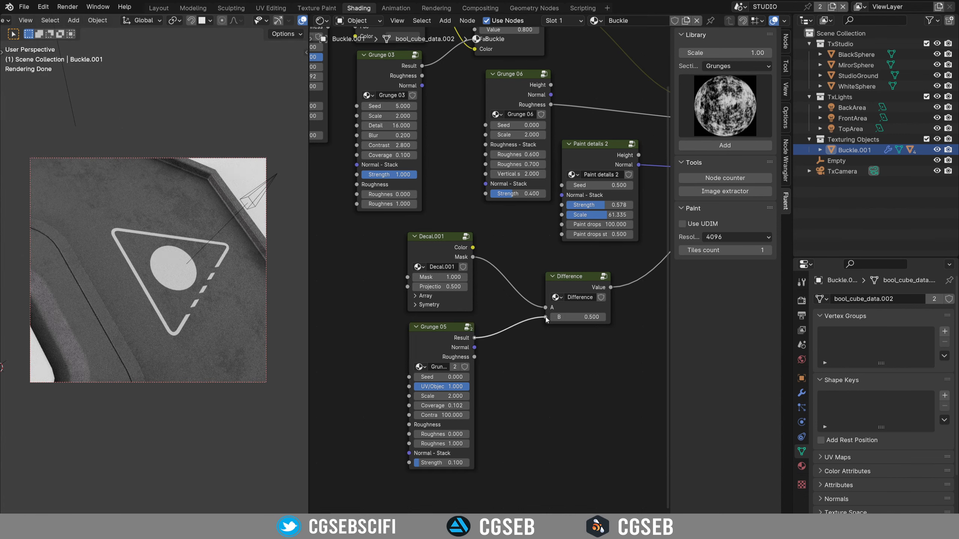
{"action": "middle_click_drag", "start_coordinate": [586, 390], "coordinate": [575, 362]}
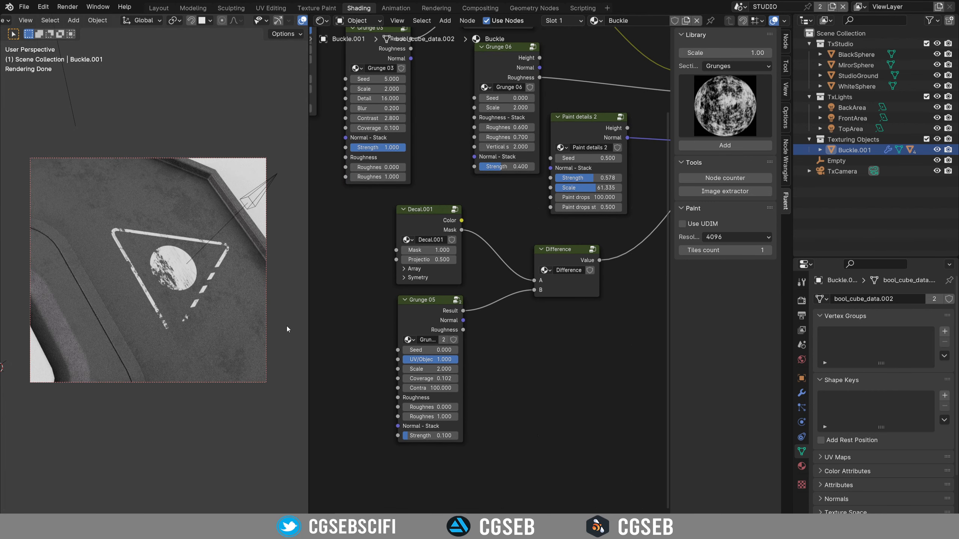
{"action": "left_click", "coordinate": [456, 350]}
{"action": "left_click", "coordinate": [456, 350]}
{"action": "left_click", "coordinate": [457, 350]}
{"action": "left_click", "coordinate": [456, 351]}
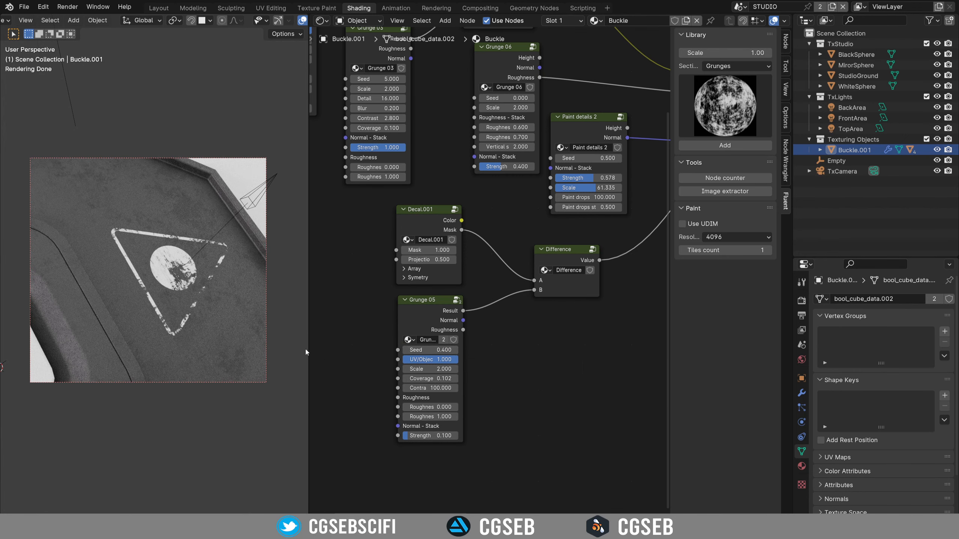
{"action": "left_click", "coordinate": [456, 350]}
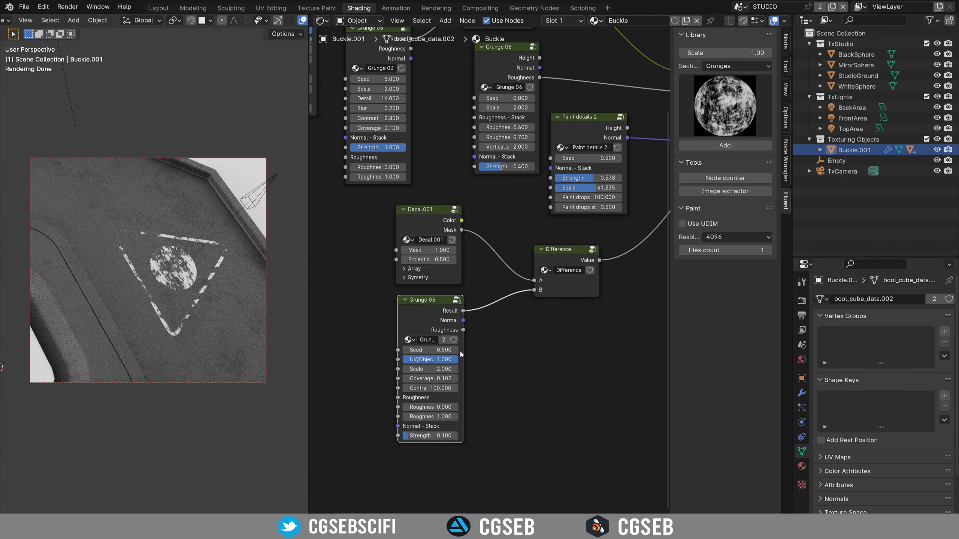
Step: Add a Bump node with the Difference Value as its Height, and link its Normal output to the decal Layer's Normal input
{"action": "scroll", "coordinate": [199, 310], "scroll_direction": "up", "scroll_amount": 2}
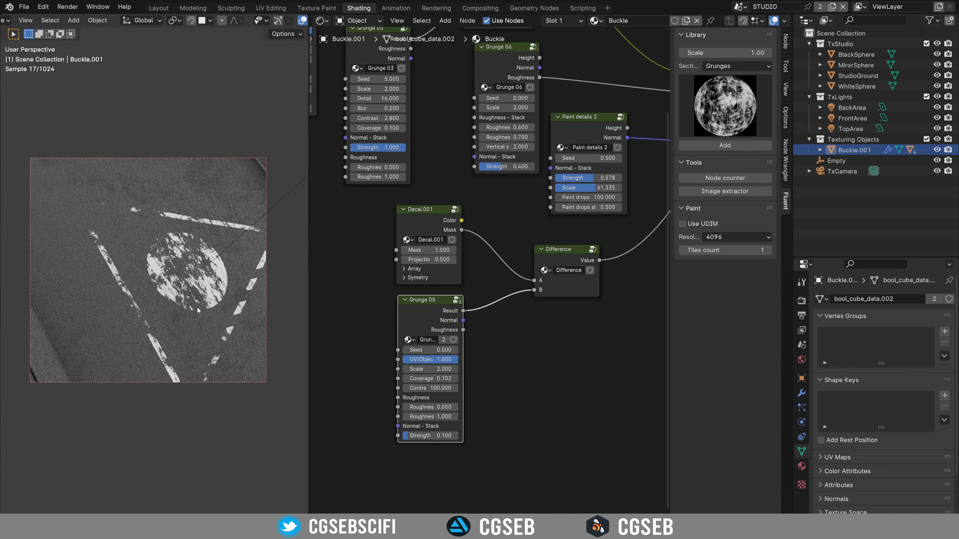
{"action": "middle_click_drag", "start_coordinate": [188, 282], "coordinate": [12, 263], "text": "shift"}
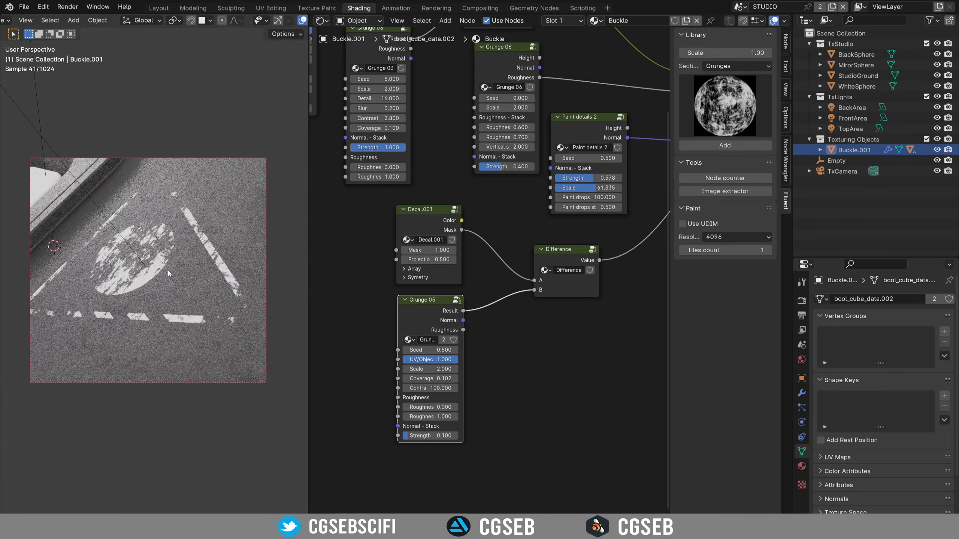
{"action": "middle_click_drag", "start_coordinate": [227, 267], "coordinate": [190, 280]}
{"action": "middle_click_drag", "start_coordinate": [619, 330], "coordinate": [505, 295]}
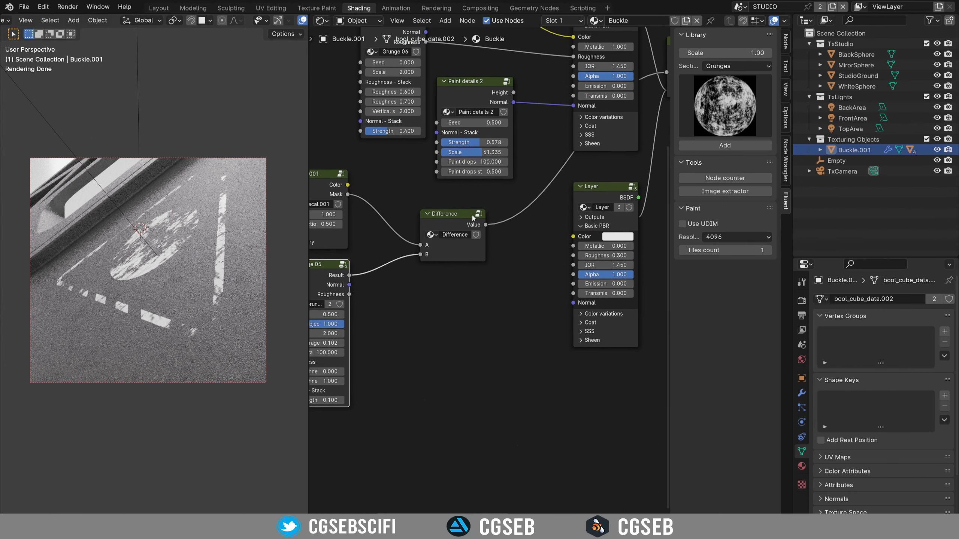
{"action": "left_click_drag", "start_coordinate": [485, 225], "coordinate": [422, 330]}
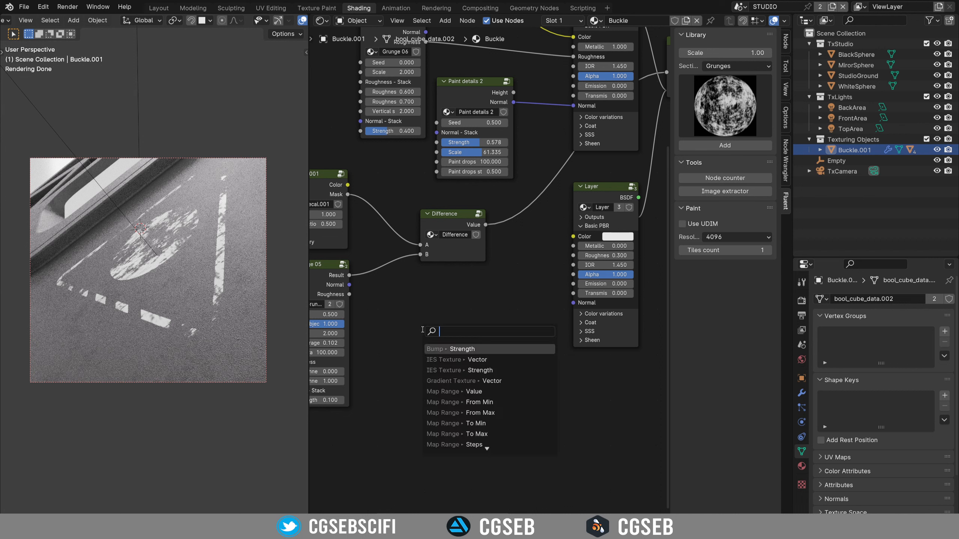
{"action": "type", "text": "bump"}
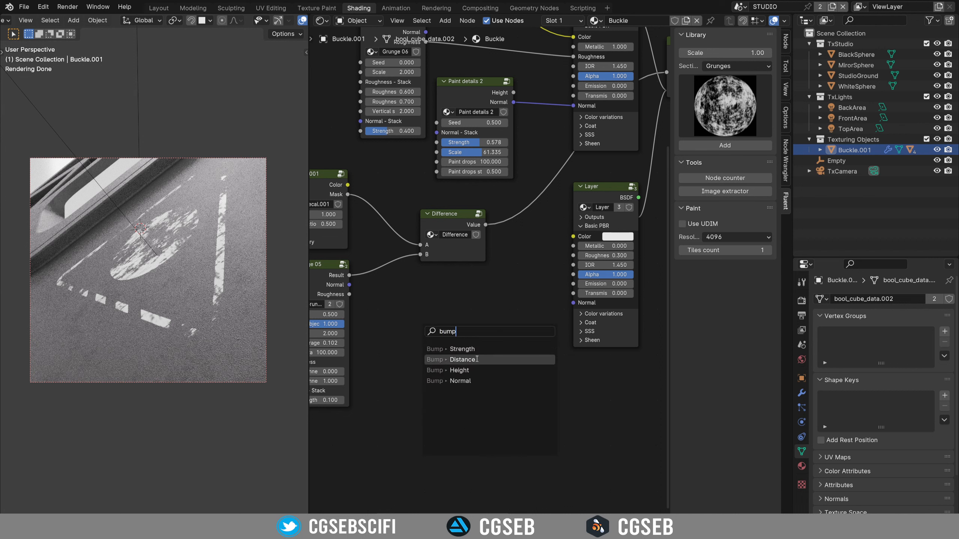
{"action": "left_click", "coordinate": [462, 371]}
{"action": "left_click", "coordinate": [532, 309]}
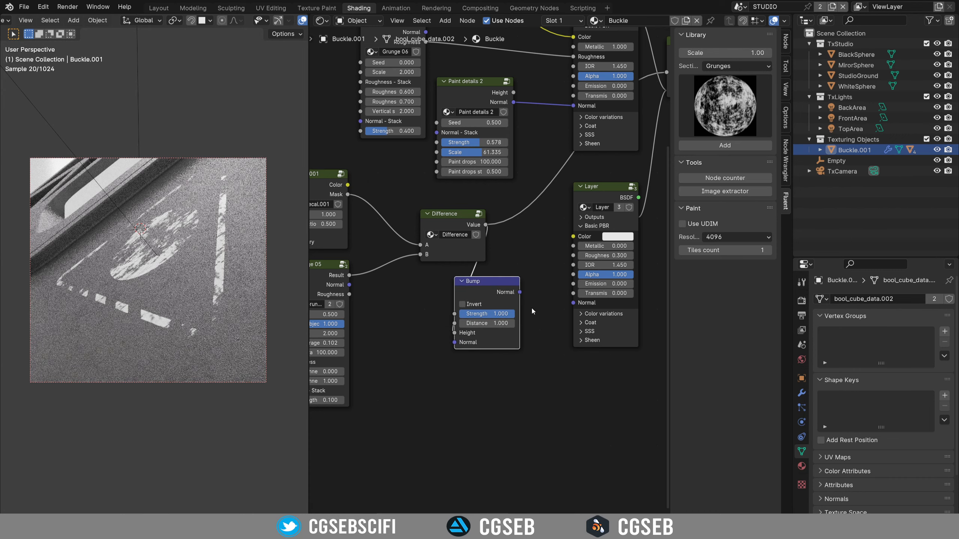
{"action": "left_click_drag", "start_coordinate": [520, 292], "coordinate": [574, 303]}
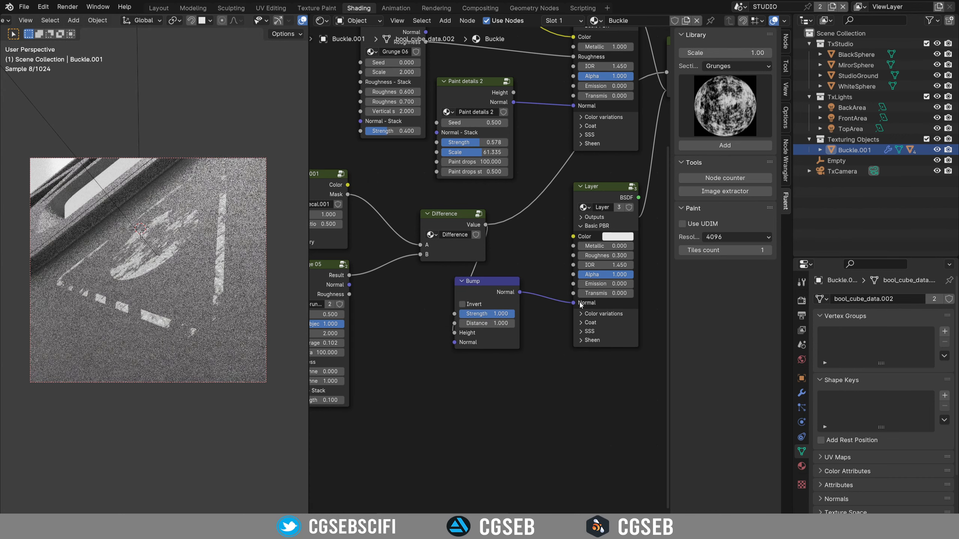
{"action": "scroll", "coordinate": [160, 307], "scroll_direction": "up", "scroll_amount": 4}
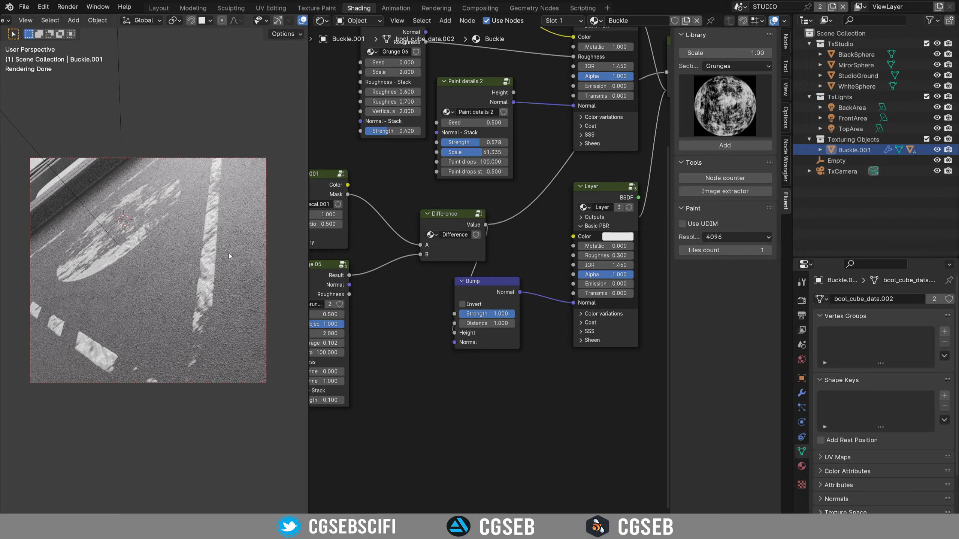
{"action": "scroll", "coordinate": [136, 286], "scroll_direction": "down", "scroll_amount": 2}
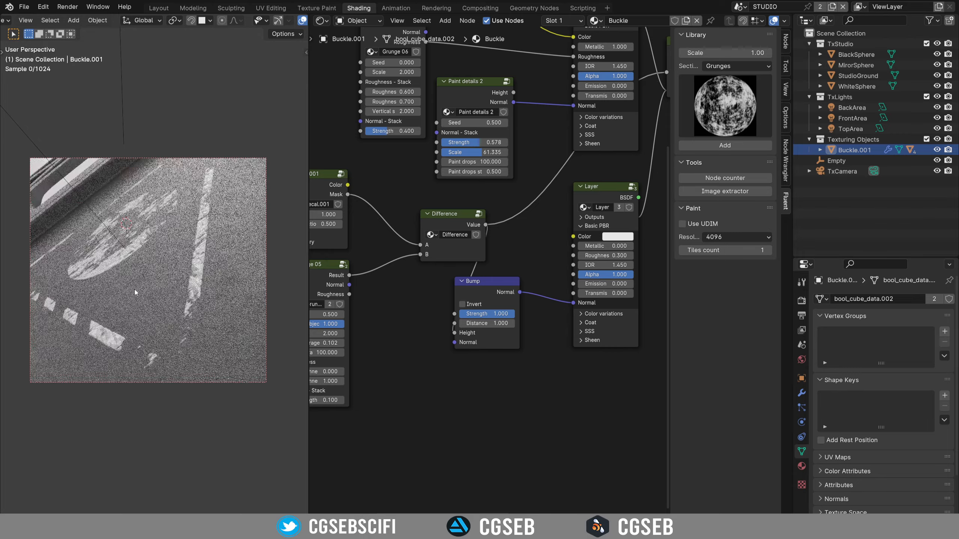
Step: Select the buckle's central button and assign the existing Buckle material to it
{"action": "scroll", "coordinate": [137, 287], "scroll_direction": "down", "scroll_amount": 2}
{"action": "middle_click_drag", "start_coordinate": [142, 278], "coordinate": [198, 282]}
{"action": "scroll", "coordinate": [198, 297], "scroll_direction": "down", "scroll_amount": 5}
{"action": "scroll", "coordinate": [204, 282], "scroll_direction": "up", "scroll_amount": 4}
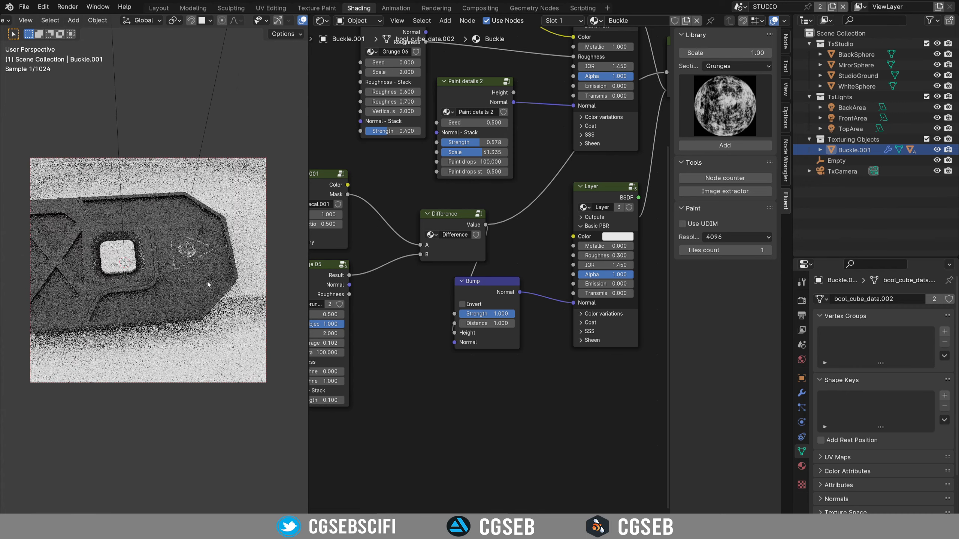
{"action": "left_click", "coordinate": [195, 266]}
{"action": "left_click", "coordinate": [542, 20]}
{"action": "left_click", "coordinate": [552, 58]}
{"action": "middle_click_drag", "start_coordinate": [217, 233], "coordinate": [167, 237]}
{"action": "scroll", "coordinate": [166, 237], "scroll_direction": "up", "scroll_amount": 4}
{"action": "middle_click_drag", "start_coordinate": [108, 225], "coordinate": [156, 267]}
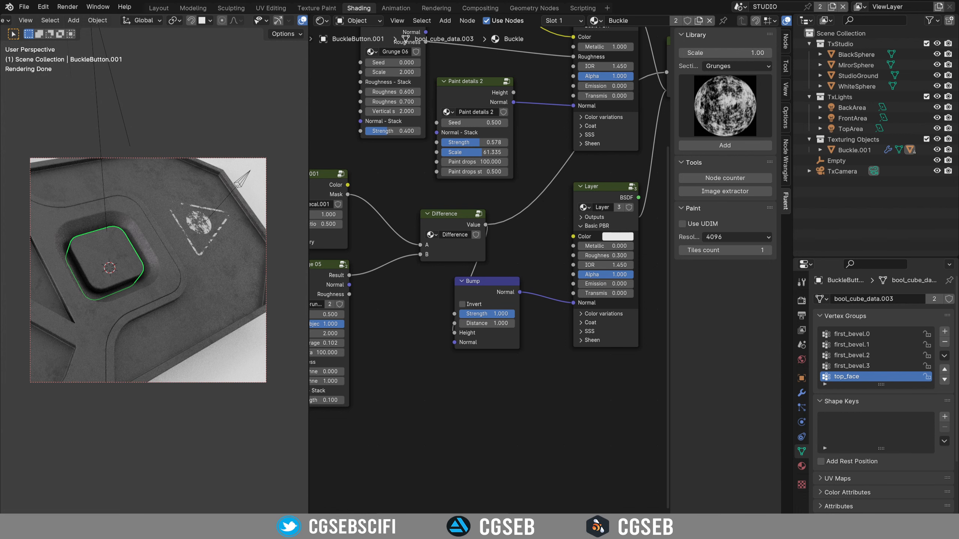
Step: Darken the color of the Layer feeding the final Mix Layers node to a value of about 0.05
{"action": "middle_click_drag", "start_coordinate": [544, 220], "coordinate": [556, 251]}
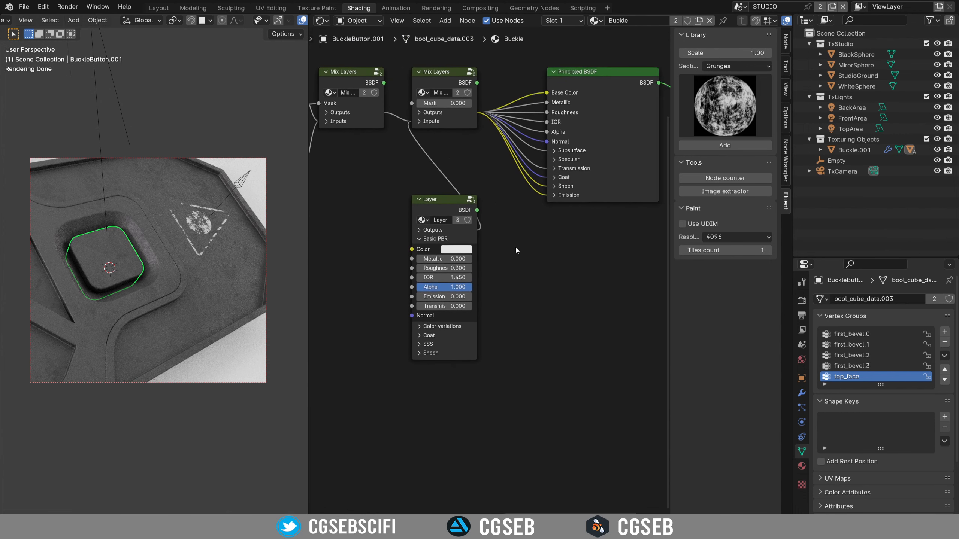
{"action": "left_click", "coordinate": [451, 250]}
{"action": "left_click_drag", "start_coordinate": [537, 139], "coordinate": [535, 168]}
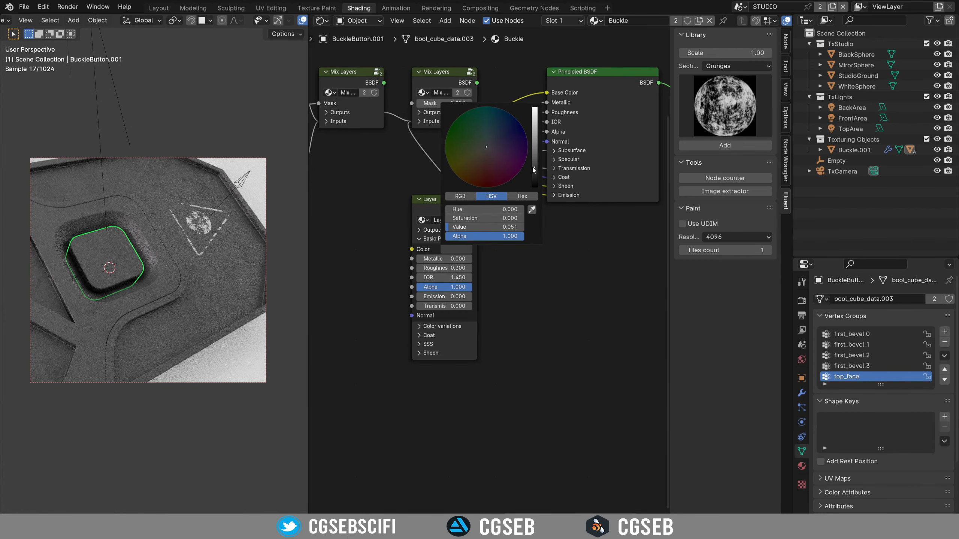
Step: Move the final Mix Layers and Principled BSDF nodes farther along and shift the dark Layer to make room for mask nodes
{"action": "middle_click_drag", "start_coordinate": [556, 83], "coordinate": [482, 115]}
{"action": "left_click_drag", "start_coordinate": [389, 85], "coordinate": [651, 159]}
{"action": "left_click_drag", "start_coordinate": [526, 128], "coordinate": [653, 140]}
{"action": "middle_click_drag", "start_coordinate": [429, 233], "coordinate": [558, 241]}
{"action": "left_click_drag", "start_coordinate": [423, 252], "coordinate": [451, 287]}
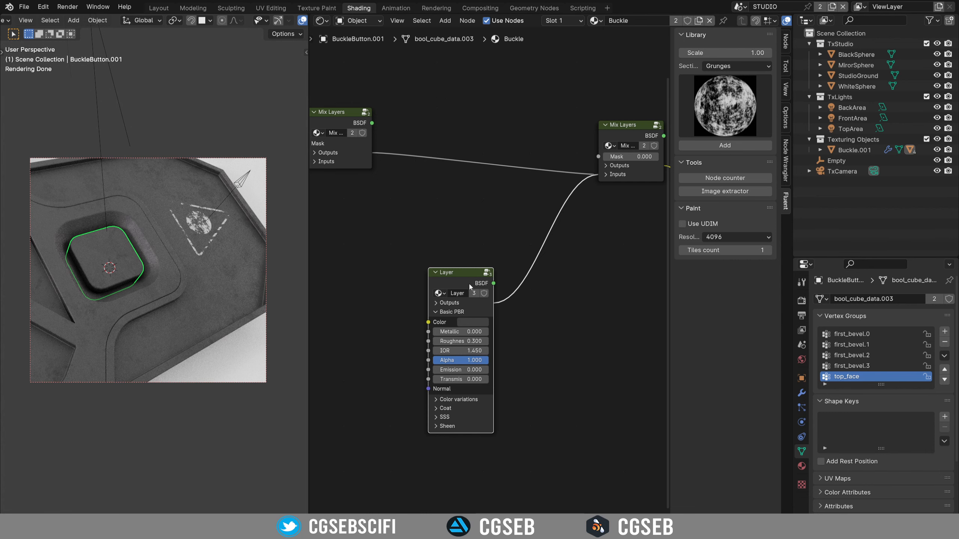
Step: Add a Grunge 03 node from the library and position it between the first Mix Layers node and the dark Layer
{"action": "left_click", "coordinate": [732, 123]}
{"action": "left_click", "coordinate": [525, 166]}
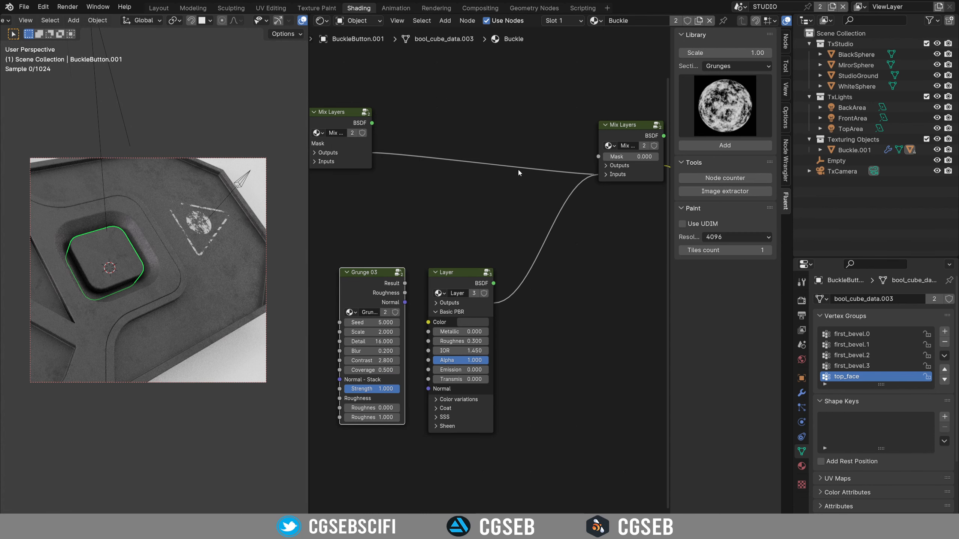
{"action": "left_click_drag", "start_coordinate": [388, 280], "coordinate": [328, 227]}
{"action": "left_click_drag", "start_coordinate": [347, 236], "coordinate": [351, 237]}
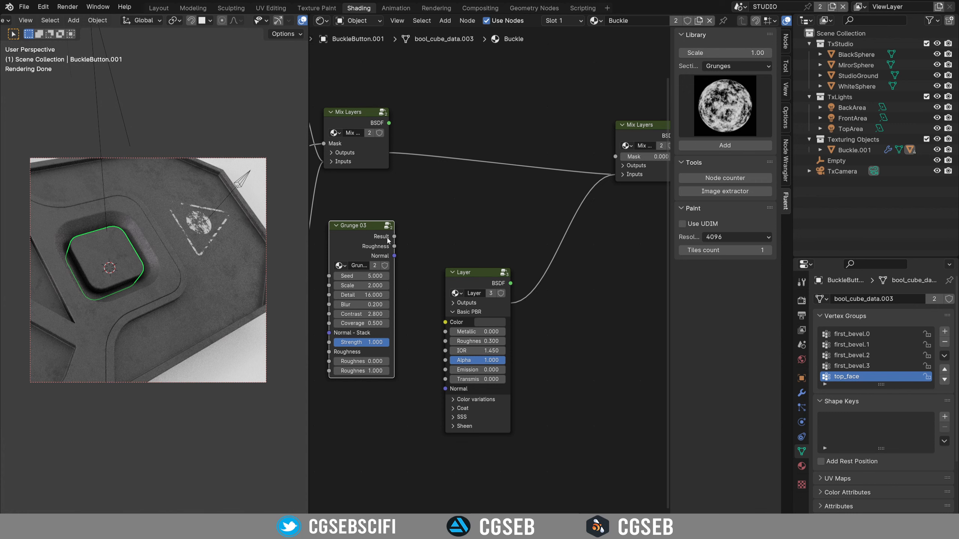
Step: Add an All Edges mask node from the Fluent menu and place it above the dark Layer node
{"action": "middle_click_drag", "start_coordinate": [453, 231], "coordinate": [486, 223]}
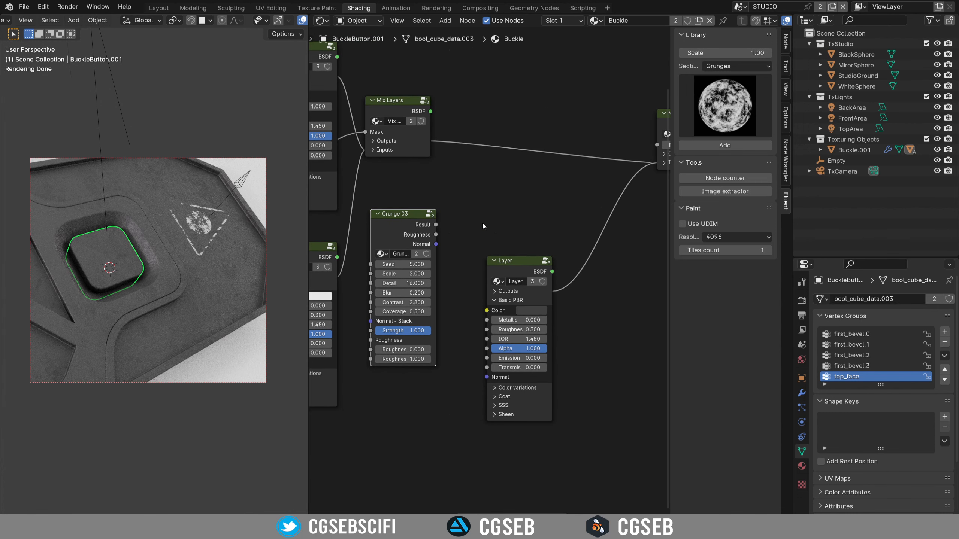
{"action": "key", "text": "shift+f"}
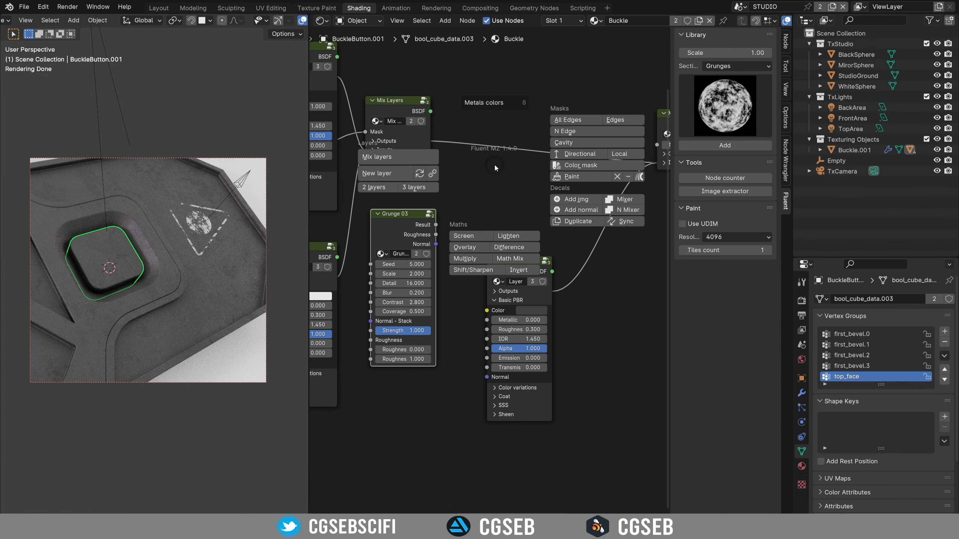
{"action": "left_click", "coordinate": [572, 120]}
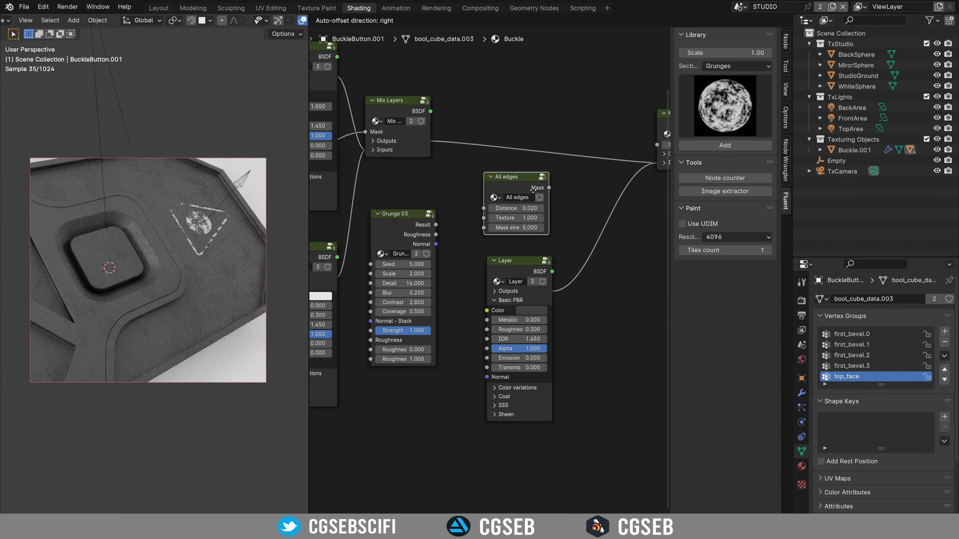
{"action": "left_click", "coordinate": [533, 189]}
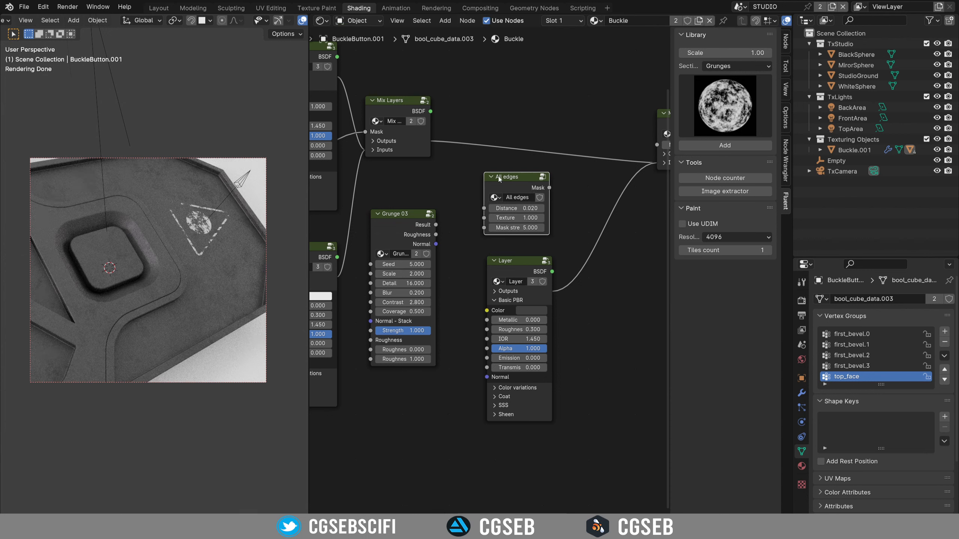
{"action": "key", "text": "f"}
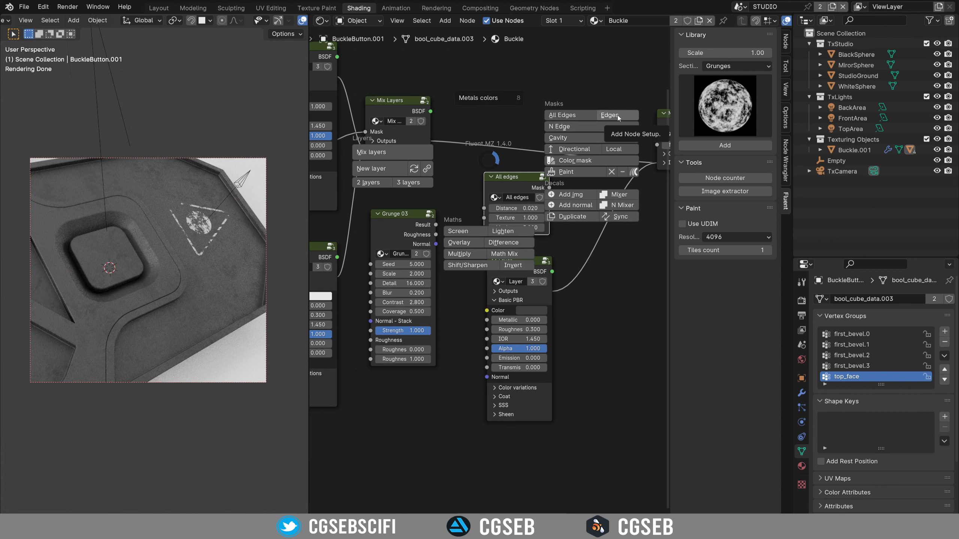
{"action": "key", "text": "Escape"}
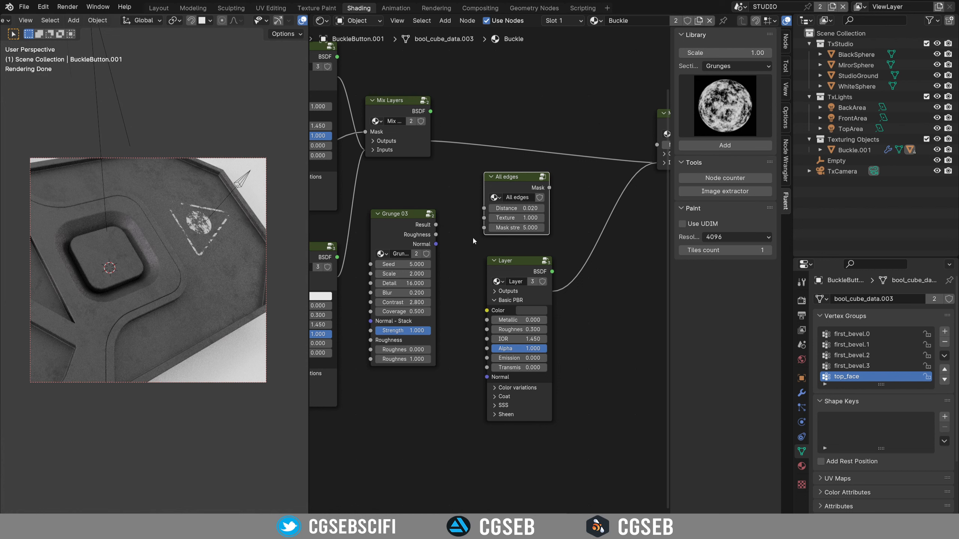
Step: Feed the Grunge 03 Result into the All edges Texture input, and the All edges Mask into the final Mix Layers Mask
{"action": "left_click", "coordinate": [437, 225]}
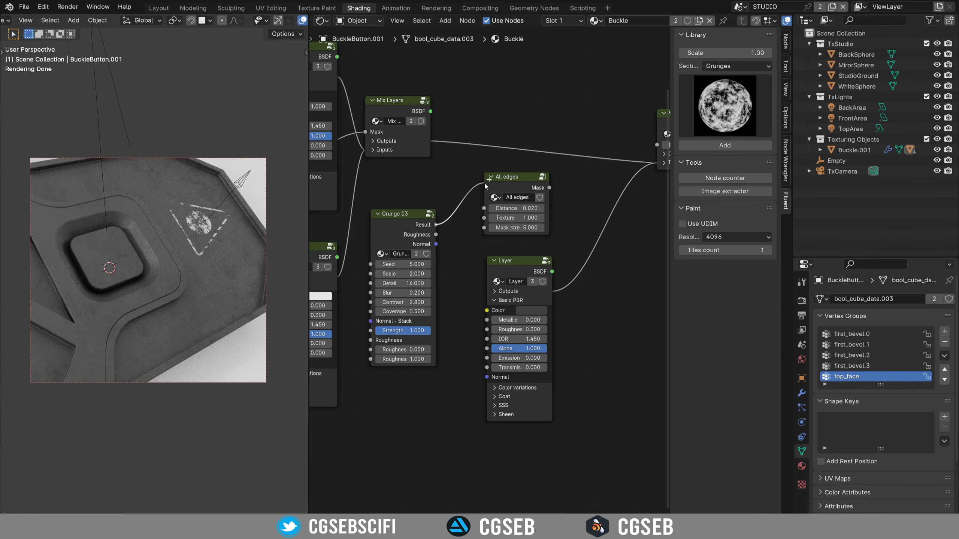
{"action": "left_click_drag", "start_coordinate": [446, 206], "coordinate": [491, 219]}
{"action": "scroll", "coordinate": [538, 161], "scroll_direction": "up", "scroll_amount": 1}
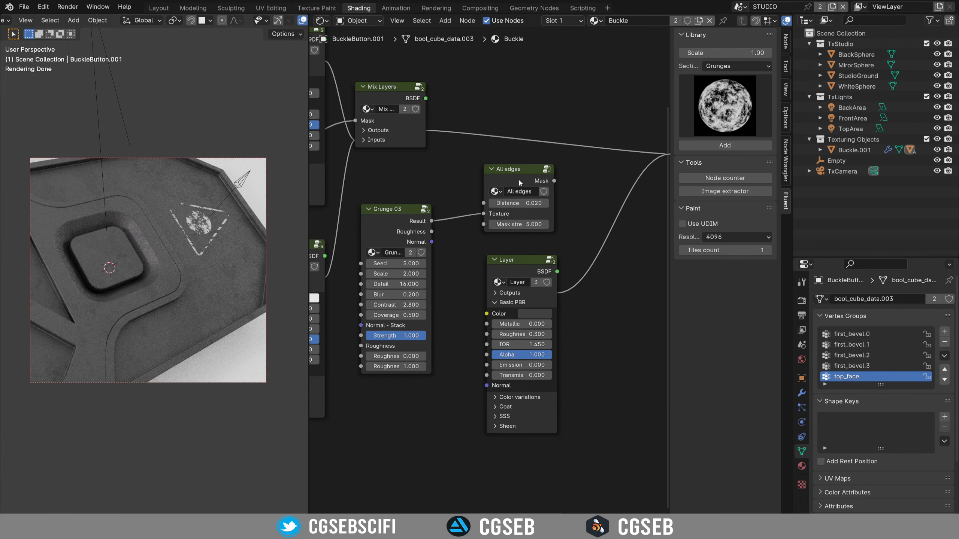
{"action": "middle_click_drag", "start_coordinate": [548, 189], "coordinate": [395, 235]}
{"action": "left_click_drag", "start_coordinate": [353, 231], "coordinate": [471, 185]}
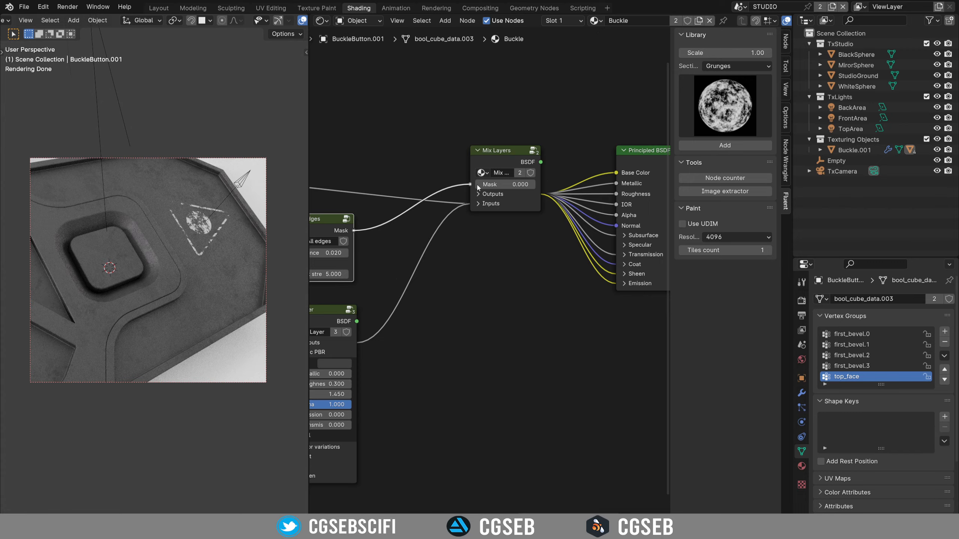
Step: Set the dark edge-wear Layer's Roughness to 0.8 and darken its Color to a Value of 0.013
{"action": "middle_click_drag", "start_coordinate": [196, 295], "coordinate": [313, 190]}
{"action": "middle_click_drag", "start_coordinate": [158, 314], "coordinate": [127, 312]}
{"action": "middle_click_drag", "start_coordinate": [388, 349], "coordinate": [534, 296]}
{"action": "scroll", "coordinate": [495, 320], "scroll_direction": "up", "scroll_amount": 2}
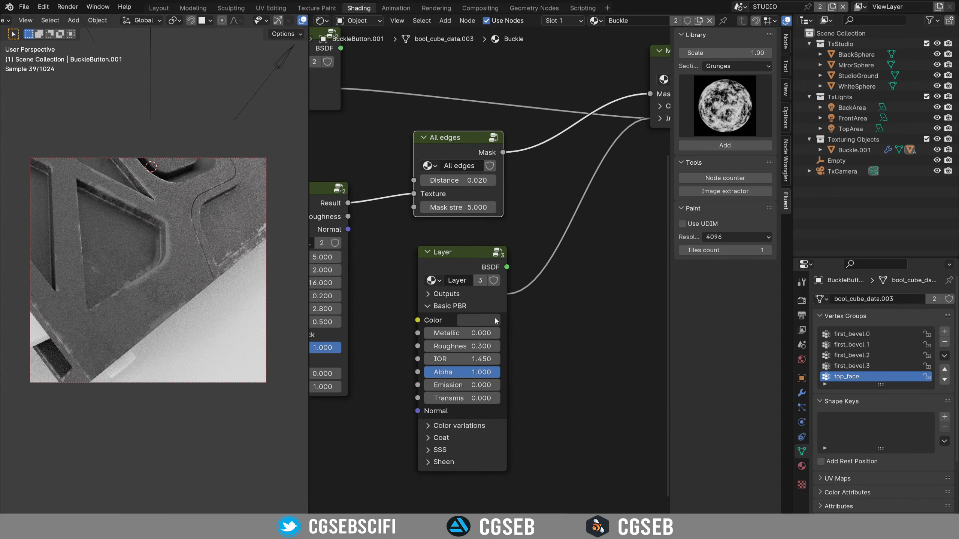
{"action": "double_click", "coordinate": [462, 346]}
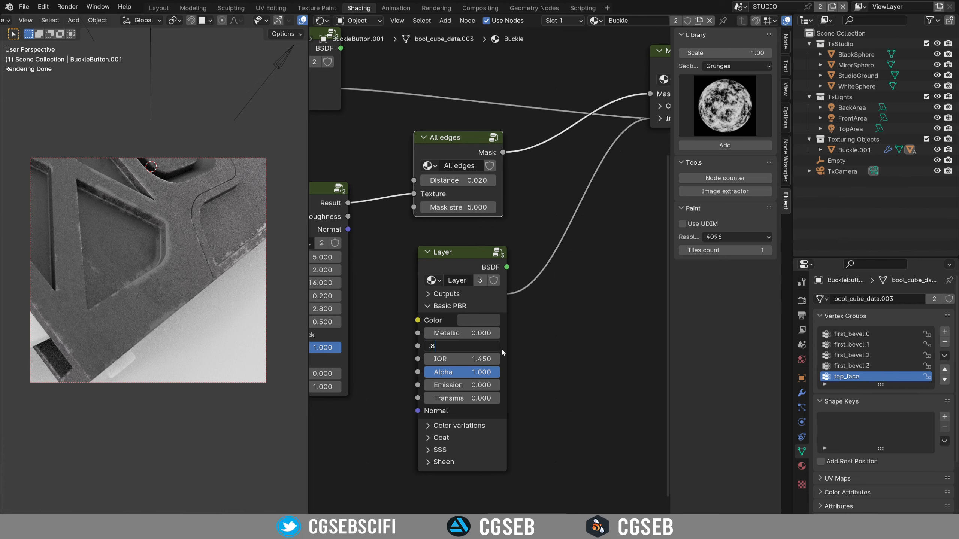
{"action": "key", "text": "Return"}
{"action": "left_click", "coordinate": [489, 322]}
{"action": "left_click_drag", "start_coordinate": [586, 212], "coordinate": [585, 223]}
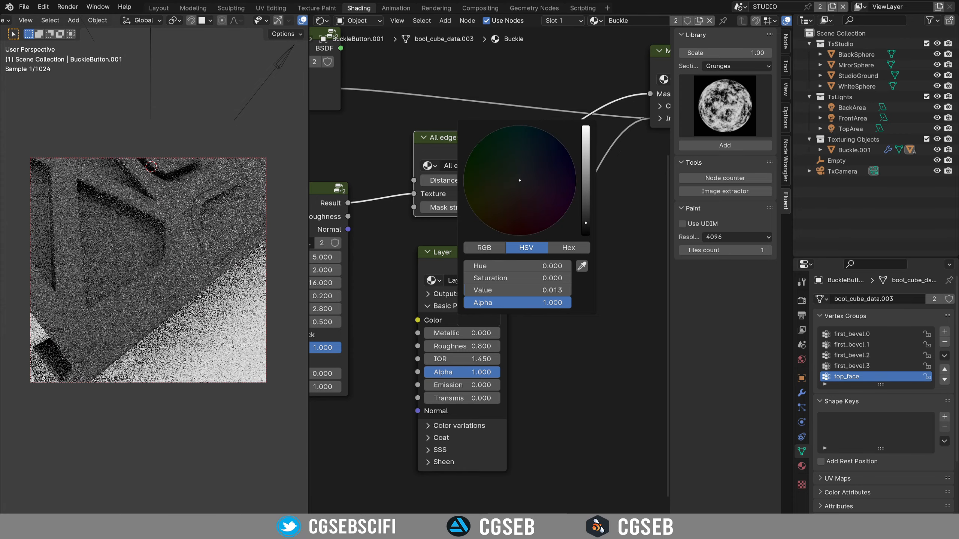
{"action": "mouse_move", "coordinate": [191, 280]}
{"action": "middle_mouse_down"}
{"action": "mouse_move", "coordinate": [126, 318]}
{"action": "mouse_move", "coordinate": [144, 285]}
{"action": "mouse_move", "coordinate": [285, 178]}
{"action": "mouse_move", "coordinate": [208, 253]}
{"action": "mouse_move", "coordinate": [20, 265]}
{"action": "mouse_move", "coordinate": [129, 284]}
{"action": "mouse_move", "coordinate": [203, 284]}
{"action": "middle_mouse_up"}
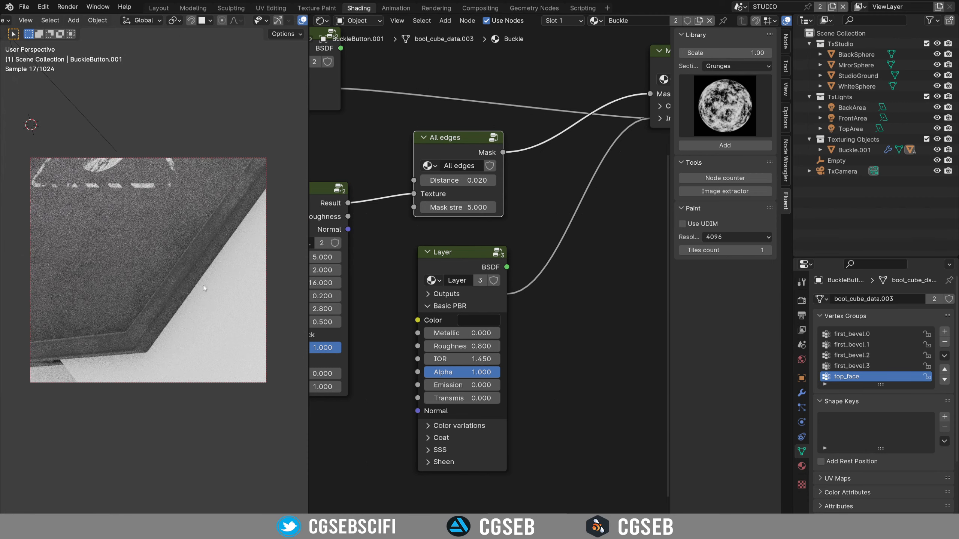
{"action": "middle_click_drag", "start_coordinate": [219, 246], "coordinate": [220, 287]}
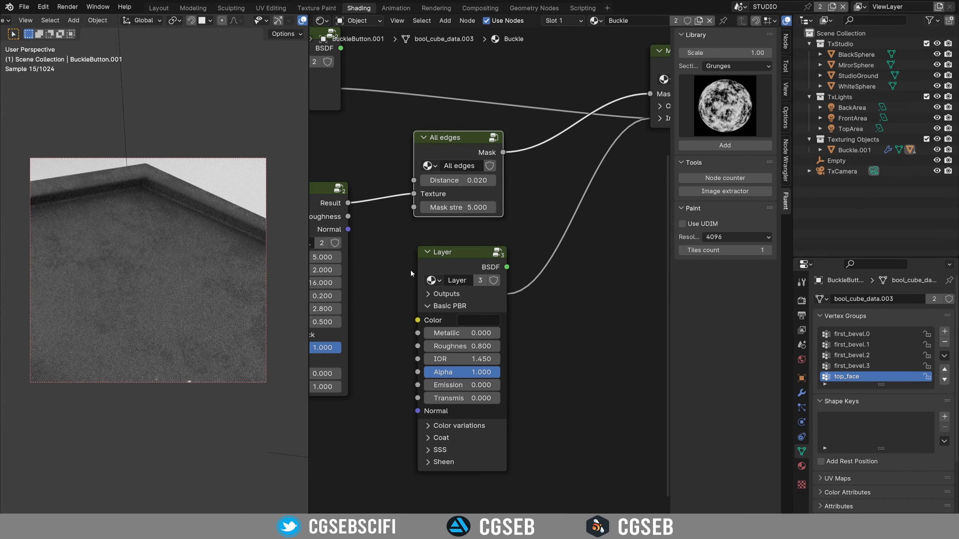
Step: Disconnect Grunge 03 from the All edges Texture input to compare the edge wear without it, and reconnect its Result output
{"action": "middle_click_drag", "start_coordinate": [411, 269], "coordinate": [519, 299]}
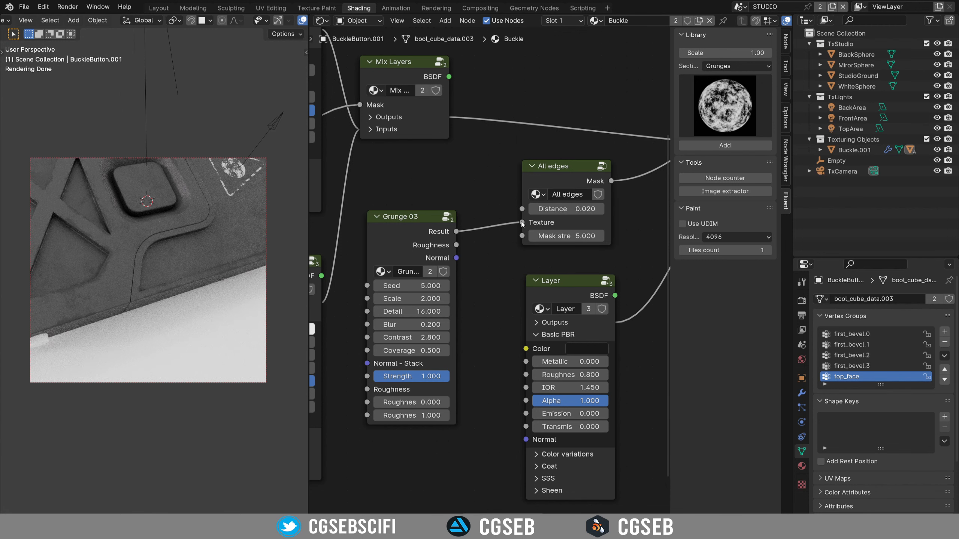
{"action": "left_click_drag", "start_coordinate": [523, 224], "coordinate": [485, 271]}
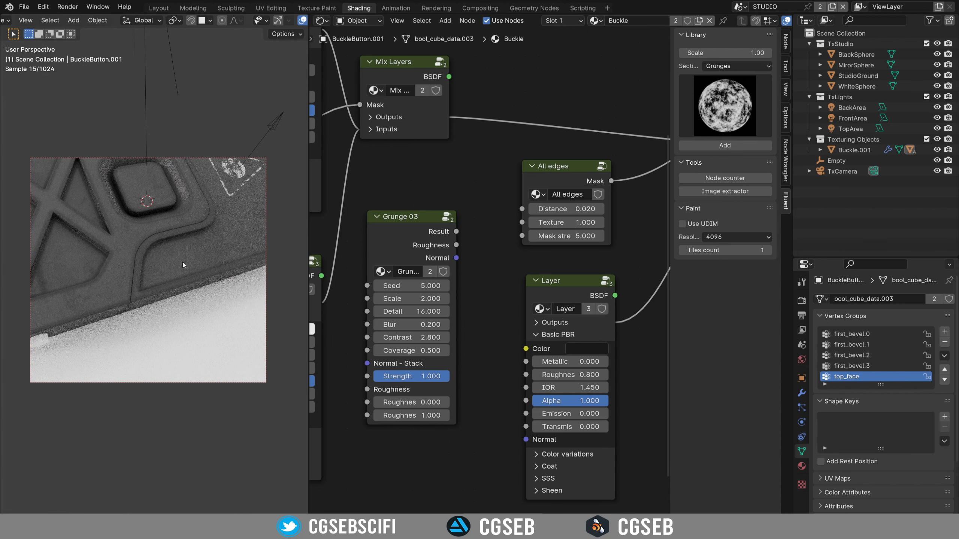
{"action": "middle_click_drag", "start_coordinate": [82, 278], "coordinate": [203, 266]}
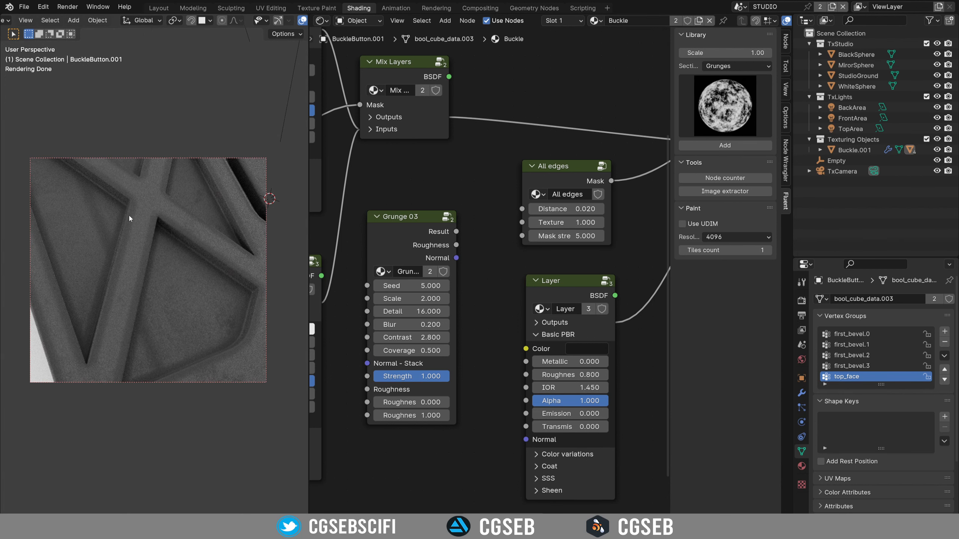
{"action": "left_click_drag", "start_coordinate": [455, 231], "coordinate": [522, 222]}
{"action": "middle_click_drag", "start_coordinate": [225, 251], "coordinate": [49, 190]}
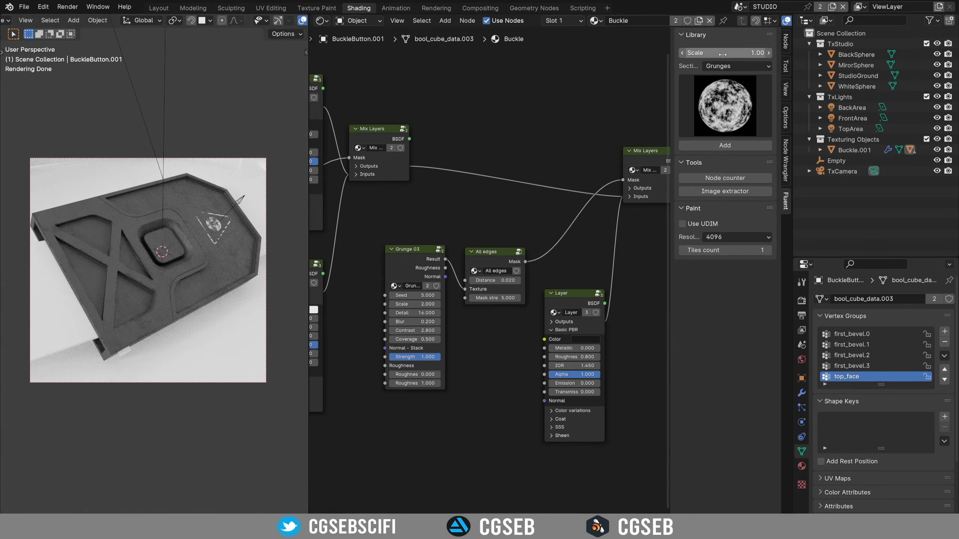
Step: Add a Scratches node from the library's Imperfections section and place it below the Grunge 03 node
{"action": "left_click", "coordinate": [738, 65]}
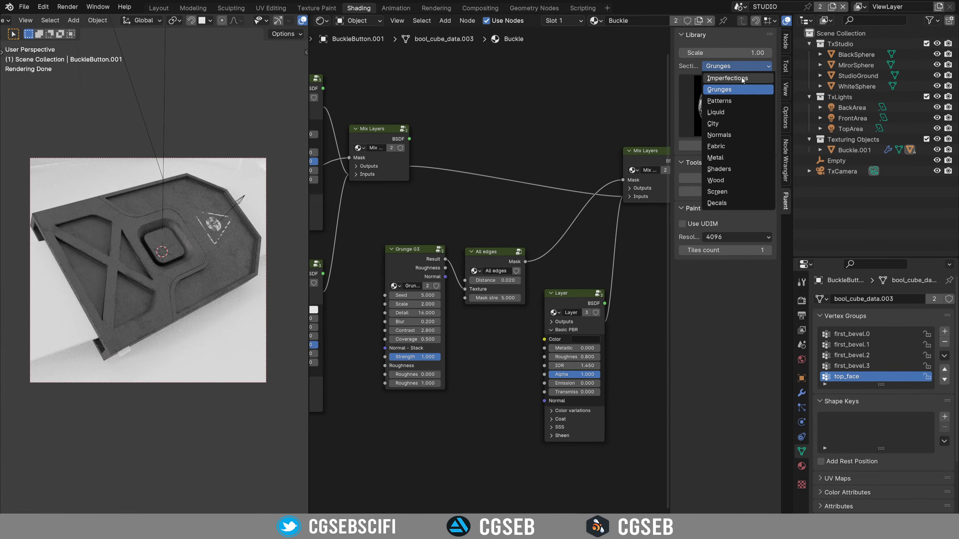
{"action": "left_click", "coordinate": [741, 78]}
{"action": "left_click", "coordinate": [718, 93]}
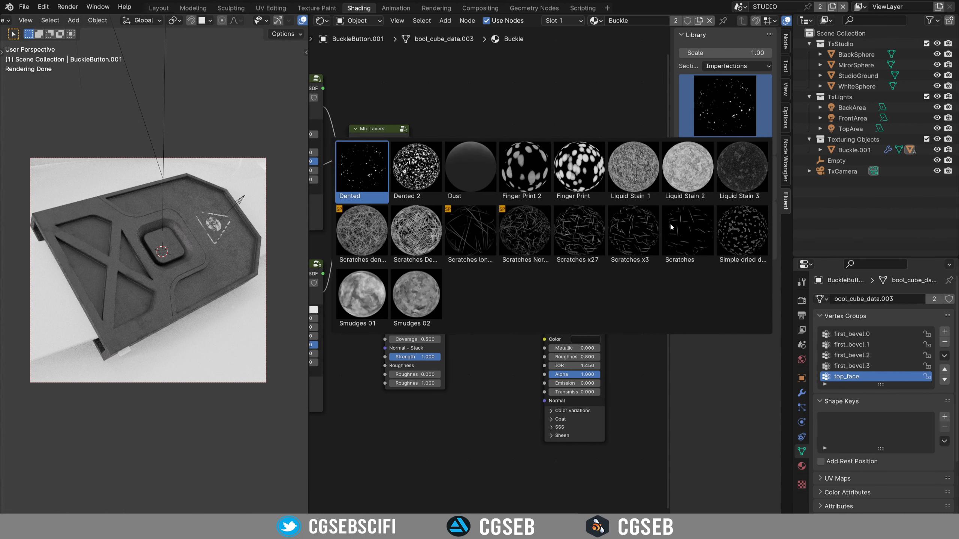
{"action": "left_click", "coordinate": [682, 225]}
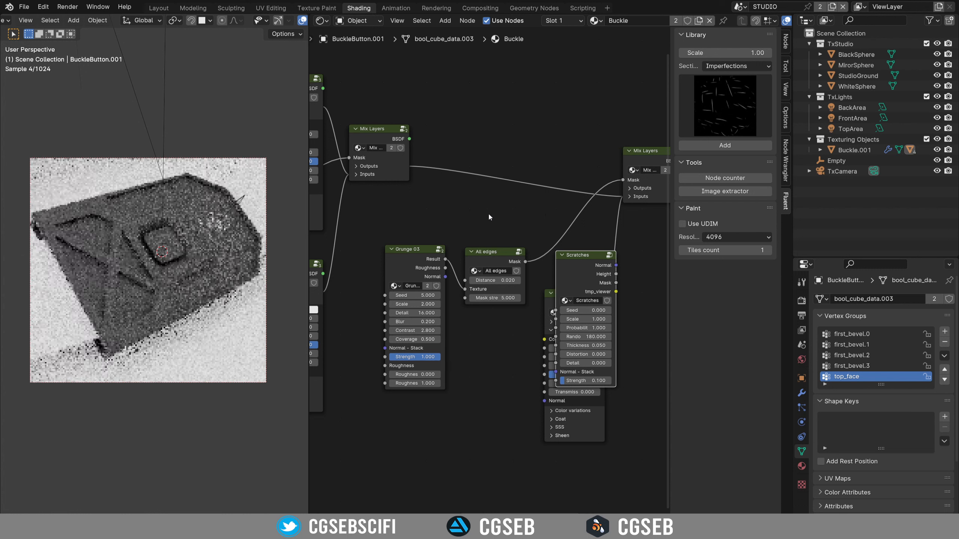
{"action": "left_click", "coordinate": [725, 145]}
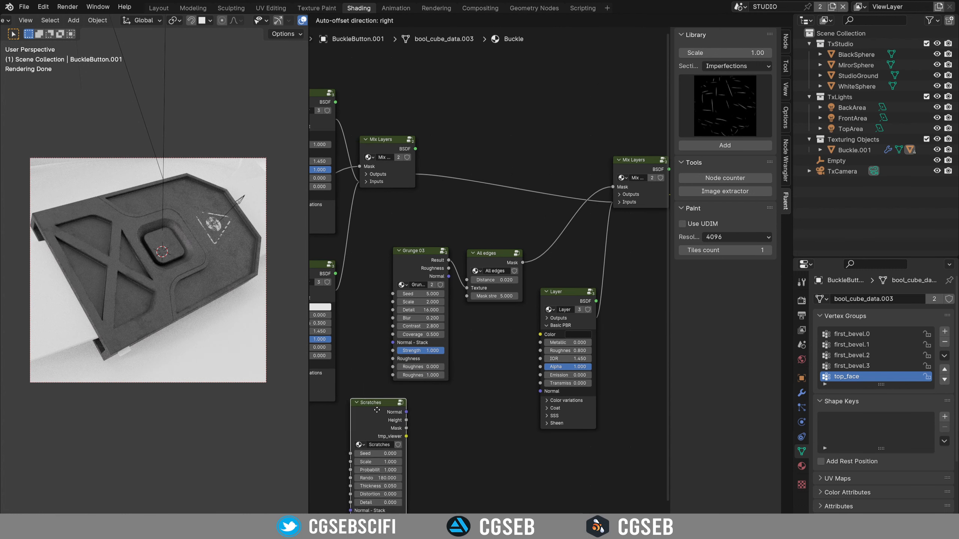
{"action": "left_click", "coordinate": [377, 410]}
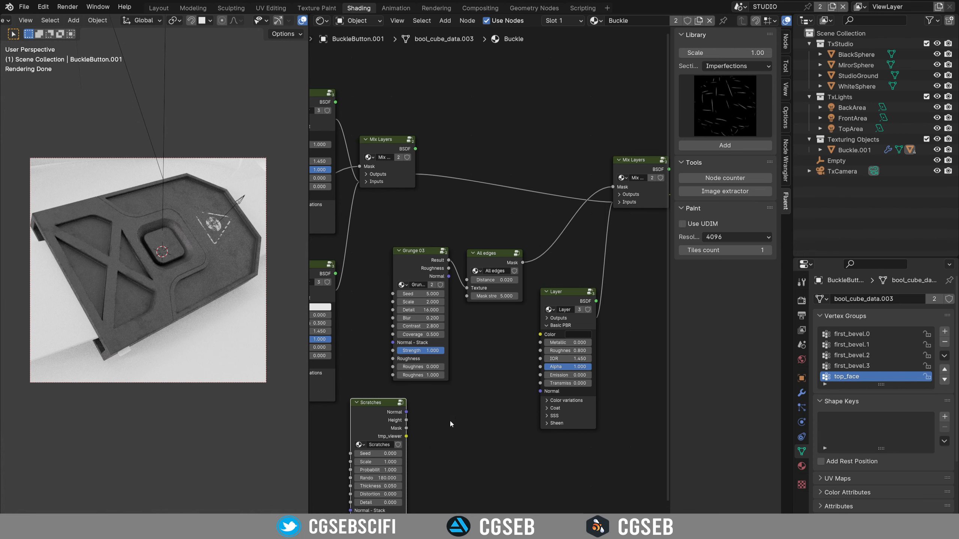
Step: Connect the Scratches Normal output to the Normal input of the dark edge-wear Layer
{"action": "left_click_drag", "start_coordinate": [406, 413], "coordinate": [543, 394]}
{"action": "middle_click_drag", "start_coordinate": [485, 314], "coordinate": [535, 235]}
{"action": "scroll", "coordinate": [622, 238], "scroll_direction": "up", "scroll_amount": 1}
{"action": "scroll", "coordinate": [622, 235], "scroll_direction": "down", "scroll_amount": 1}
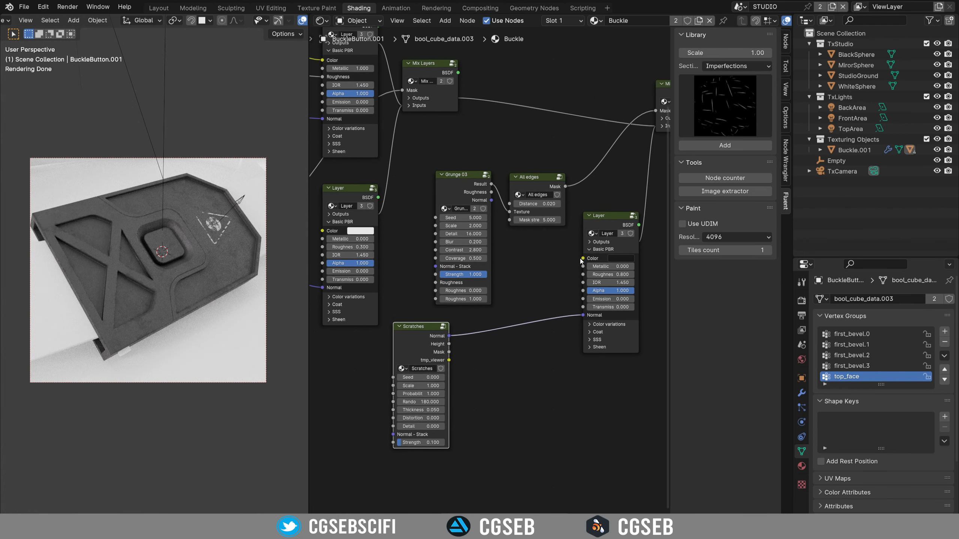
Step: Connect the Scratches Normal output to the Normal - Stack input of the Paint details 2 node as well
{"action": "middle_click_drag", "start_coordinate": [539, 274], "coordinate": [601, 404]}
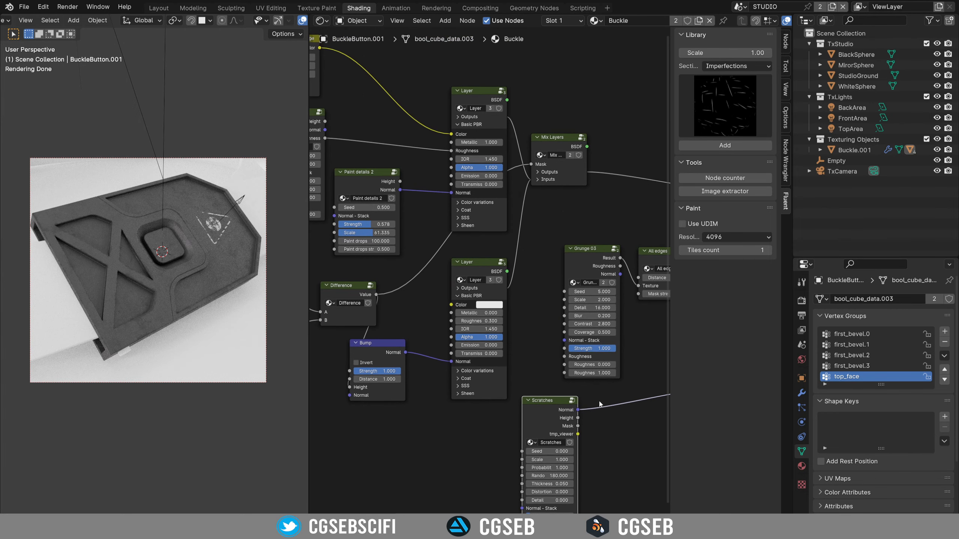
{"action": "mouse_move", "coordinate": [580, 412]}
{"action": "left_mouse_down"}
{"action": "mouse_move", "coordinate": [593, 389]}
{"action": "mouse_move", "coordinate": [246, 229]}
{"action": "mouse_move", "coordinate": [455, 234]}
{"action": "mouse_move", "coordinate": [509, 192]}
{"action": "mouse_move", "coordinate": [456, 195]}
{"action": "mouse_move", "coordinate": [465, 194]}
{"action": "mouse_move", "coordinate": [357, 224]}
{"action": "mouse_move", "coordinate": [366, 180]}
{"action": "mouse_move", "coordinate": [384, 173]}
{"action": "mouse_move", "coordinate": [378, 179]}
{"action": "mouse_move", "coordinate": [445, 227]}
{"action": "mouse_move", "coordinate": [436, 224]}
{"action": "left_mouse_up"}
{"action": "right_click", "coordinate": [436, 225]}
{"action": "middle_click_drag", "start_coordinate": [412, 215], "coordinate": [519, 186]}
{"action": "scroll", "coordinate": [519, 186], "scroll_direction": "up", "scroll_amount": 2}
{"action": "mouse_move", "coordinate": [659, 406]}
{"action": "left_mouse_down"}
{"action": "mouse_move", "coordinate": [373, 428]}
{"action": "mouse_move", "coordinate": [426, 423]}
{"action": "mouse_move", "coordinate": [412, 314]}
{"action": "mouse_move", "coordinate": [379, 227]}
{"action": "mouse_move", "coordinate": [433, 182]}
{"action": "left_mouse_up"}
{"action": "left_click_drag", "start_coordinate": [469, 143], "coordinate": [487, 145]}
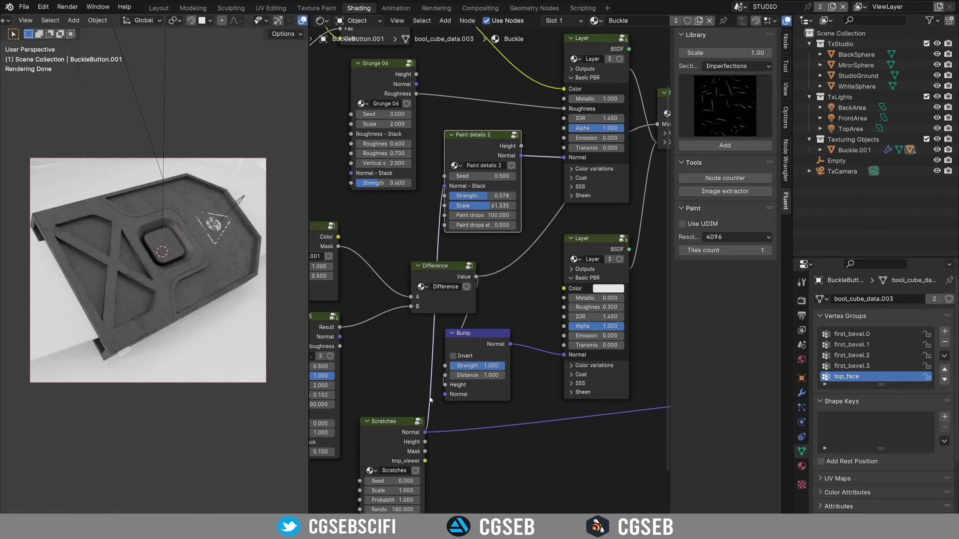
Step: Preview the Scratches node on the buckle, cycling through its outputs up to Mask
{"action": "scroll", "coordinate": [506, 146], "scroll_direction": "up", "scroll_amount": 1}
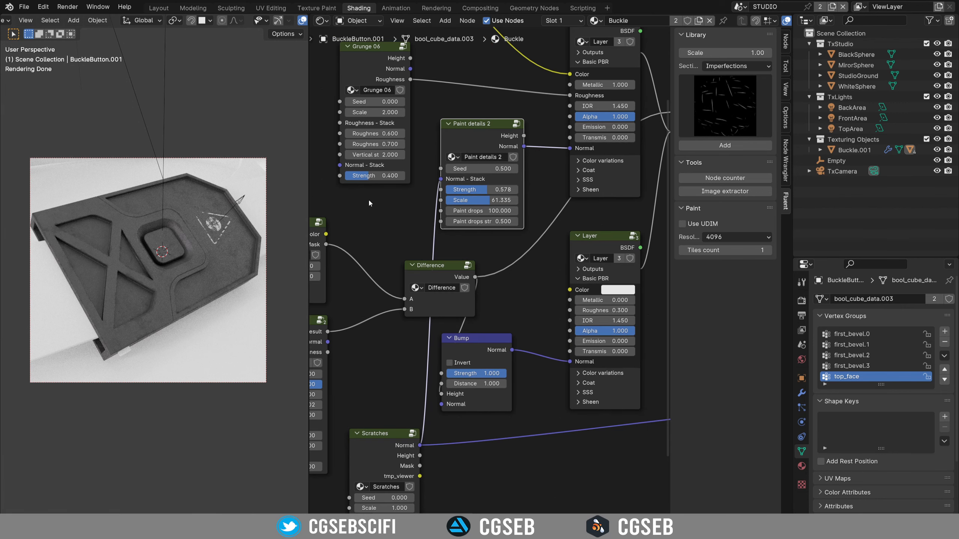
{"action": "scroll", "coordinate": [189, 297], "scroll_direction": "up", "scroll_amount": 3}
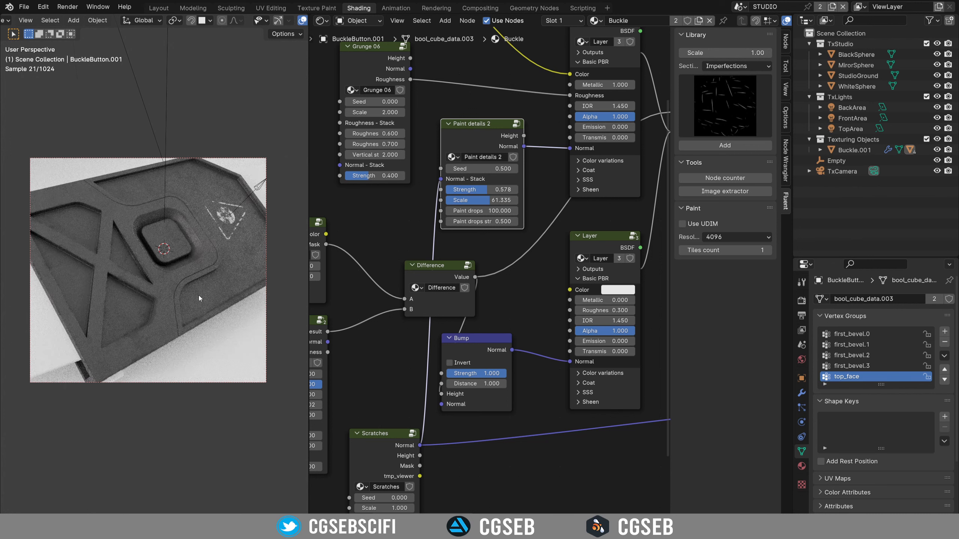
{"action": "left_click", "coordinate": [405, 435]}
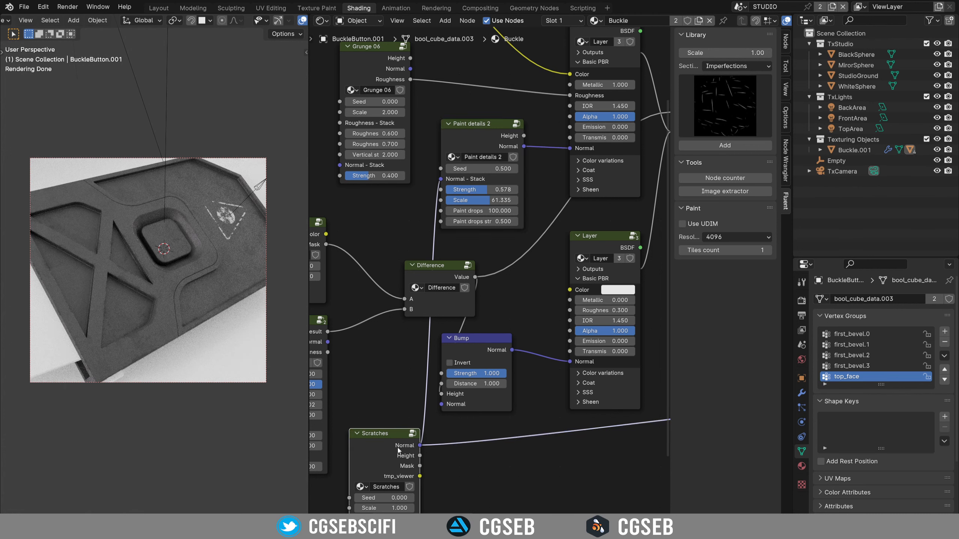
{"action": "left_click", "coordinate": [397, 451], "text": "ctrl+shift"}
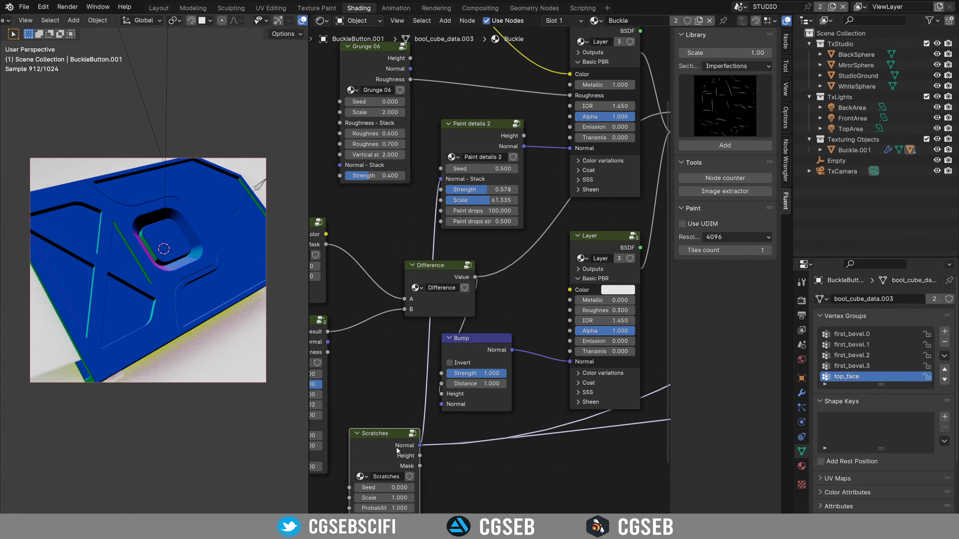
{"action": "left_click", "coordinate": [397, 451], "text": "ctrl+shift"}
{"action": "left_click", "coordinate": [397, 450], "text": "ctrl+shift"}
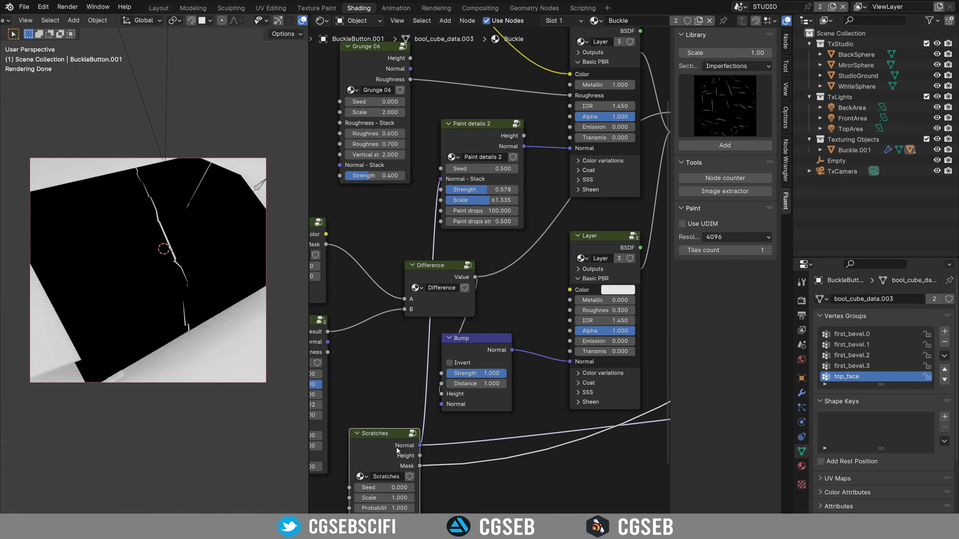
Step: Set the Scratches node's Distortion to 18.2, Scale to 2.87 and Probability to 0.21
{"action": "middle_click_drag", "start_coordinate": [481, 466], "coordinate": [560, 281]}
{"action": "scroll", "coordinate": [561, 280], "scroll_direction": "up", "scroll_amount": 2}
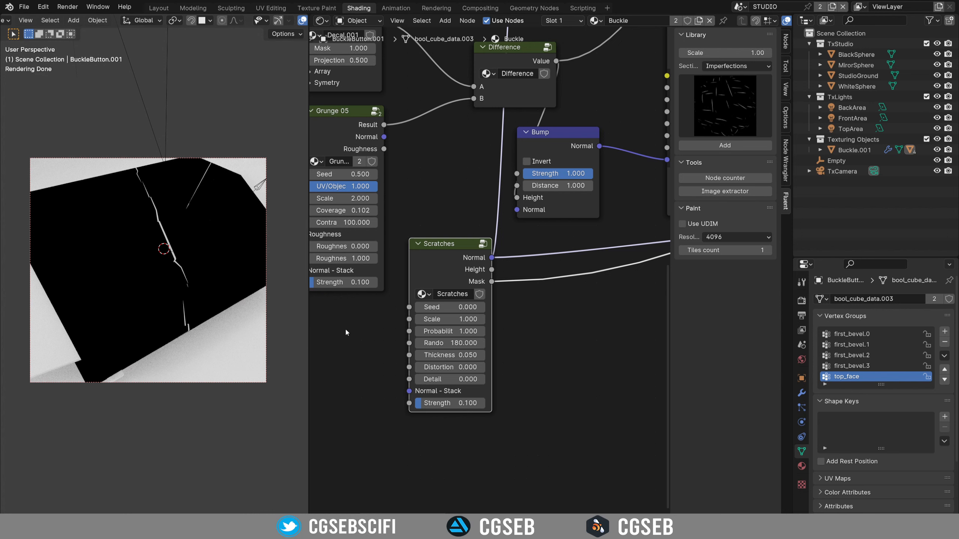
{"action": "left_click_drag", "start_coordinate": [449, 367], "coordinate": [494, 367]}
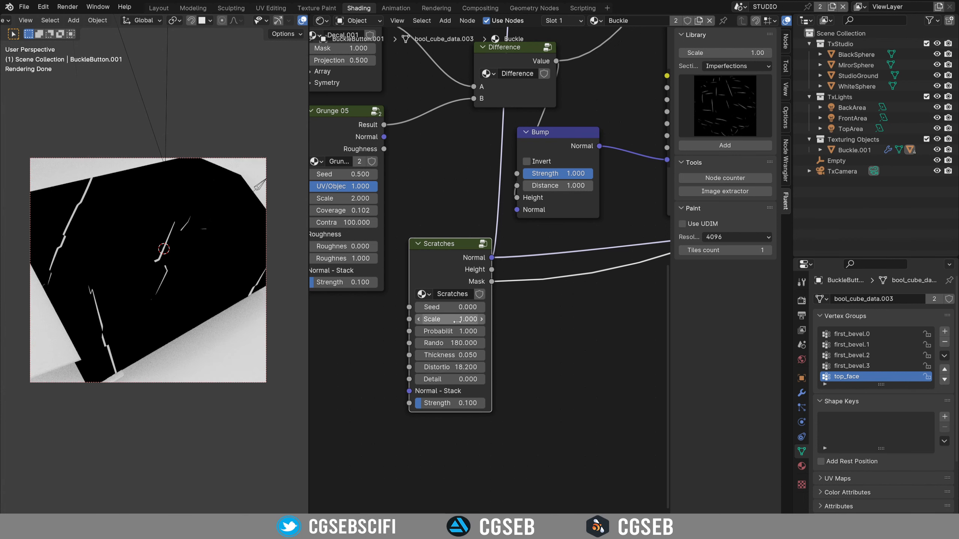
{"action": "mouse_move", "coordinate": [454, 320]}
{"action": "left_mouse_down"}
{"action": "mouse_move", "coordinate": [499, 320]}
{"action": "mouse_move", "coordinate": [440, 329]}
{"action": "mouse_move", "coordinate": [464, 308]}
{"action": "left_mouse_up"}
Step: Raise the Scratches Seed in small increments to 1.3 to choose a different scratch distribution
{"action": "left_click", "coordinate": [482, 307]}
{"action": "left_click", "coordinate": [482, 307]}
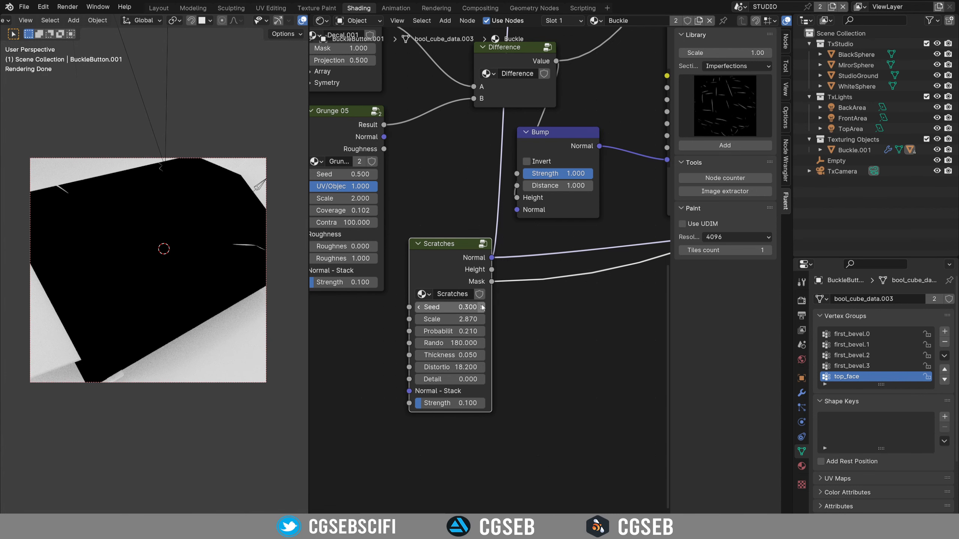
{"action": "scroll", "coordinate": [218, 257], "scroll_direction": "down", "scroll_amount": 2}
{"action": "scroll", "coordinate": [219, 257], "scroll_direction": "up", "scroll_amount": 1}
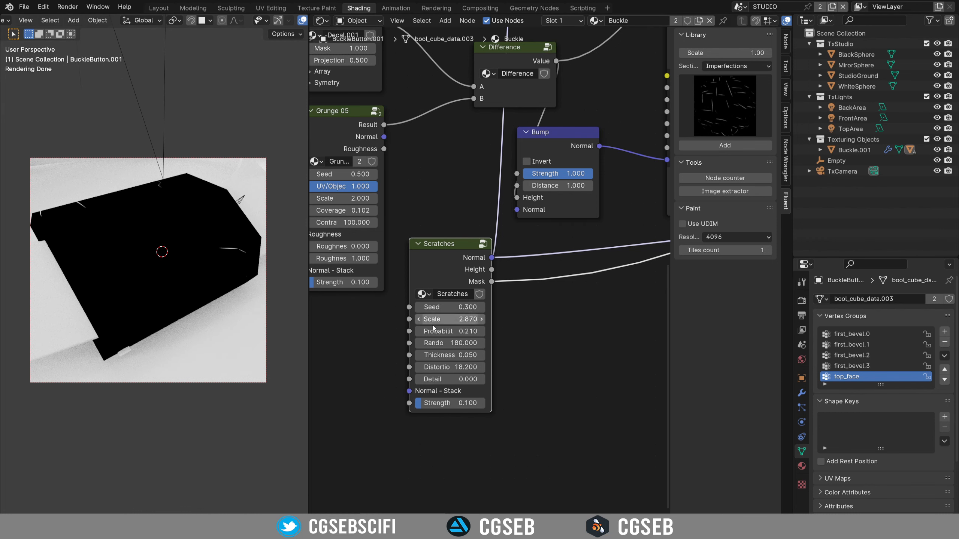
{"action": "left_click", "coordinate": [482, 307]}
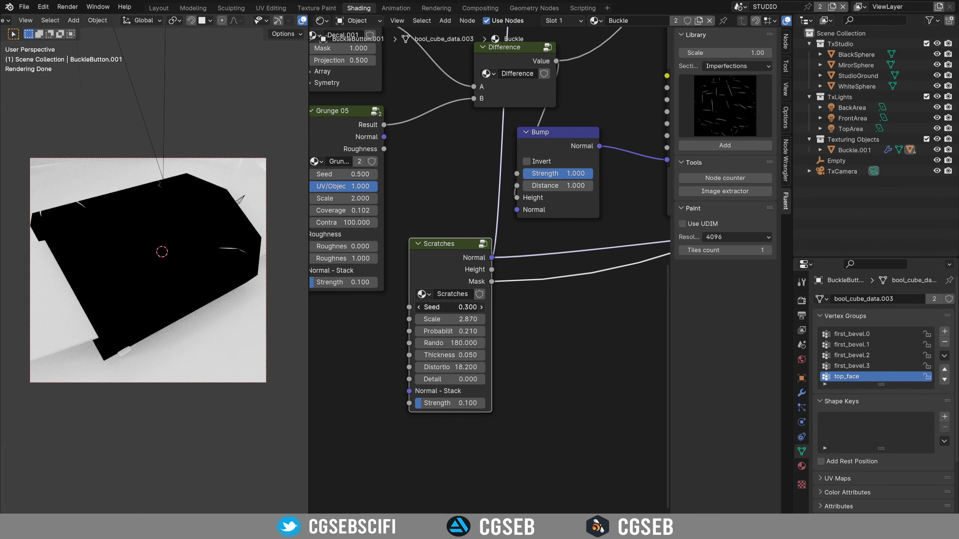
{"action": "left_click", "coordinate": [481, 307]}
{"action": "left_click", "coordinate": [482, 308]}
{"action": "left_click", "coordinate": [482, 308]}
{"action": "left_click", "coordinate": [482, 307]}
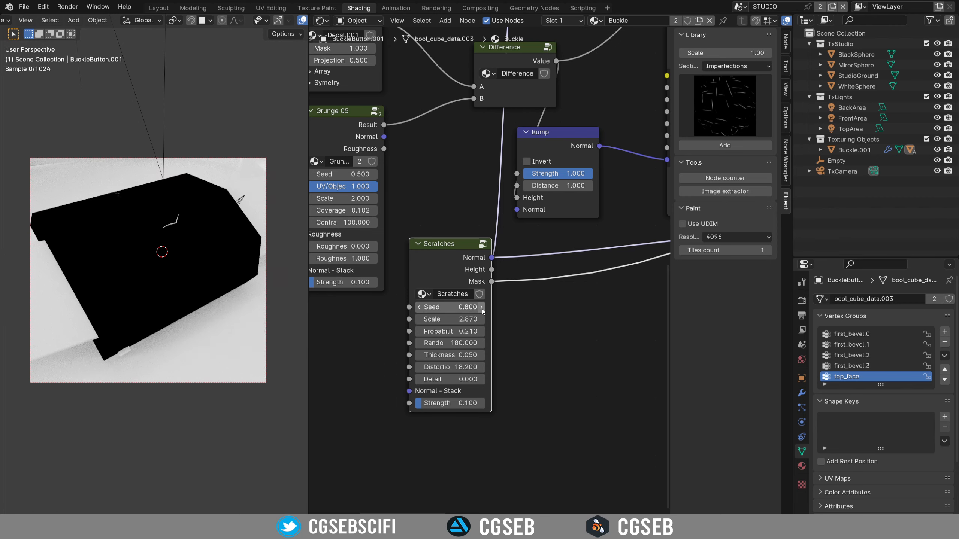
{"action": "left_click", "coordinate": [482, 308]}
{"action": "left_click", "coordinate": [481, 308]}
{"action": "left_click", "coordinate": [482, 307]}
{"action": "left_click", "coordinate": [482, 308]}
{"action": "left_click", "coordinate": [482, 307]}
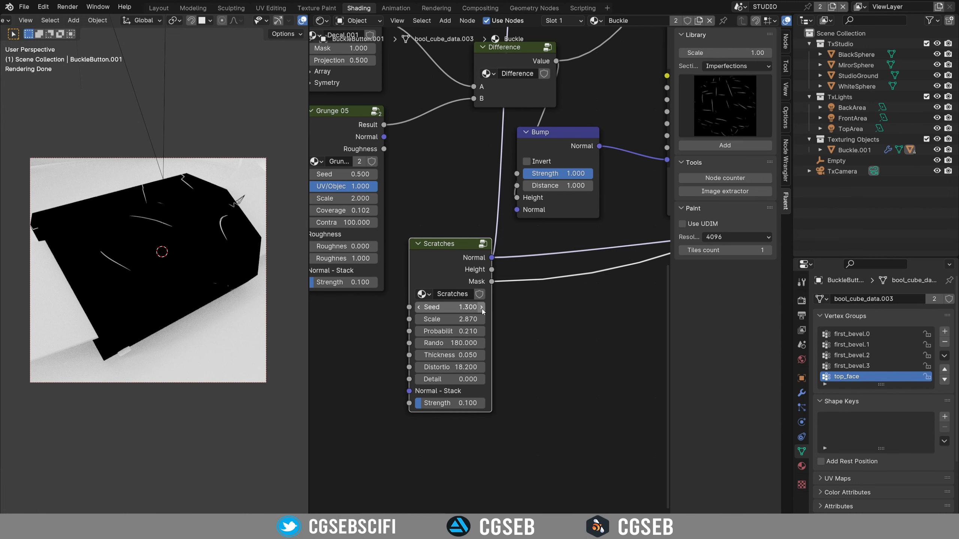
Step: Restore the full material preview by sending the Principled BSDF to the output
{"action": "middle_click_drag", "start_coordinate": [585, 283], "coordinate": [401, 356]}
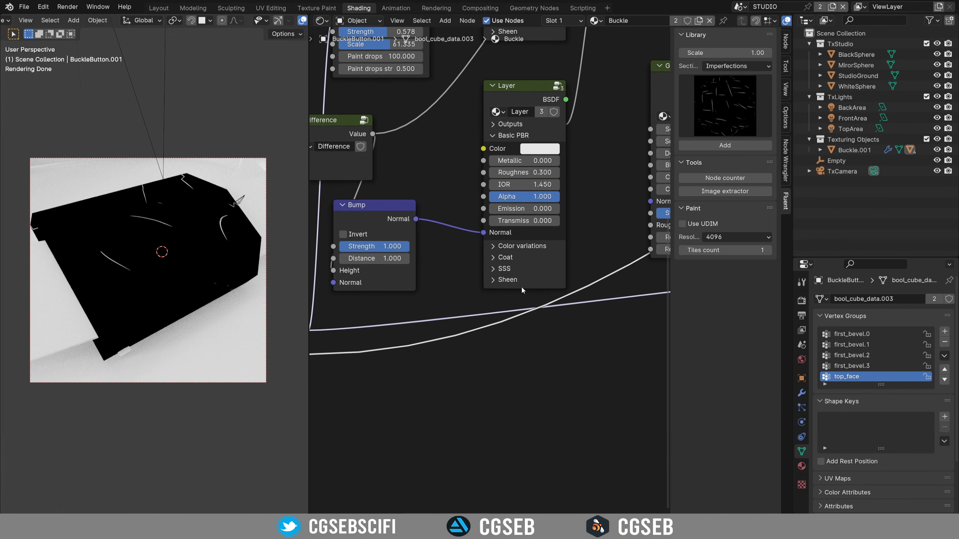
{"action": "middle_click_drag", "start_coordinate": [554, 241], "coordinate": [307, 371]}
{"action": "middle_click_drag", "start_coordinate": [639, 238], "coordinate": [256, 349]}
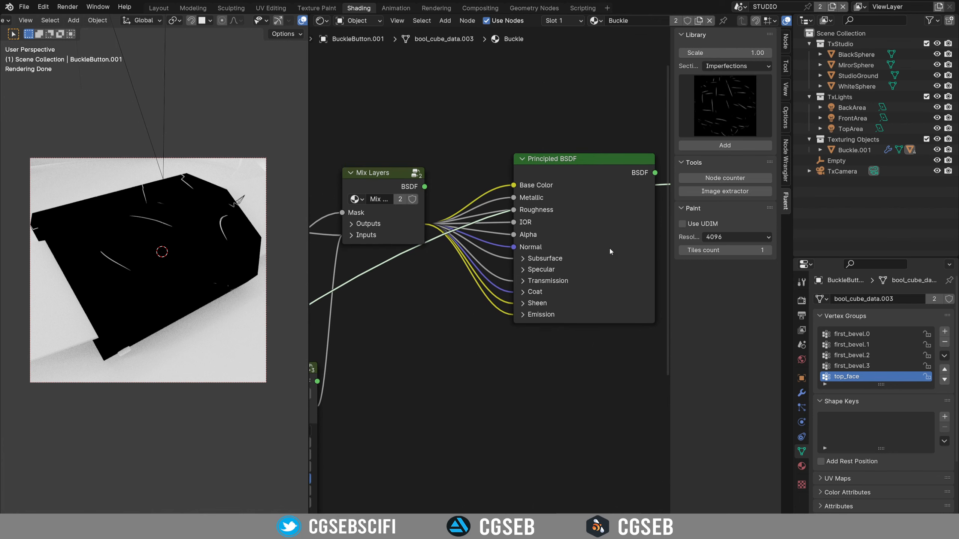
{"action": "left_click", "coordinate": [600, 170], "text": "ctrl+shift"}
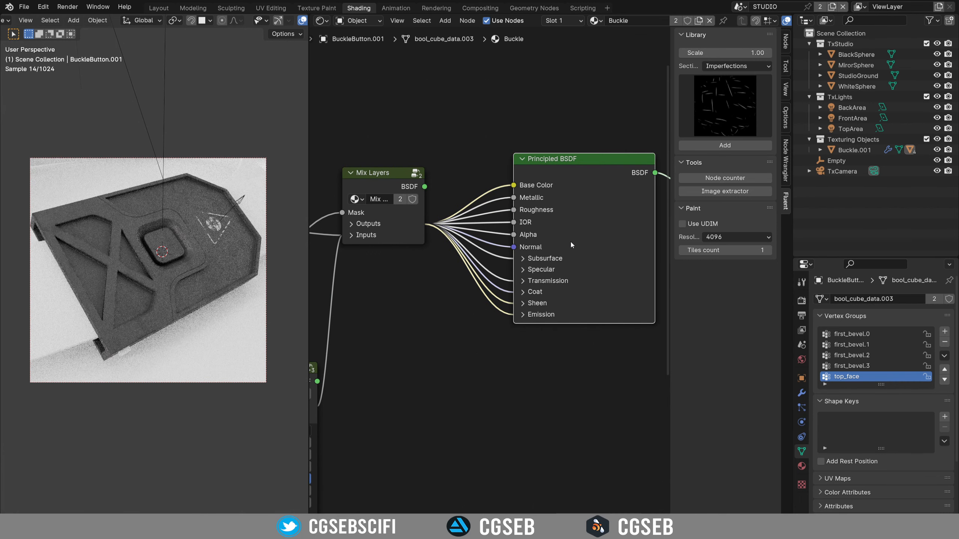
Step: Set the Scratches node's Strength to 0.391 and inspect the scratches on the buckle surface
{"action": "scroll", "coordinate": [158, 292], "scroll_direction": "up", "scroll_amount": 2}
{"action": "middle_click_drag", "start_coordinate": [368, 334], "coordinate": [625, 231]}
{"action": "middle_click_drag", "start_coordinate": [468, 299], "coordinate": [646, 206]}
{"action": "middle_click_drag", "start_coordinate": [480, 313], "coordinate": [641, 277]}
{"action": "middle_click_drag", "start_coordinate": [502, 311], "coordinate": [664, 237]}
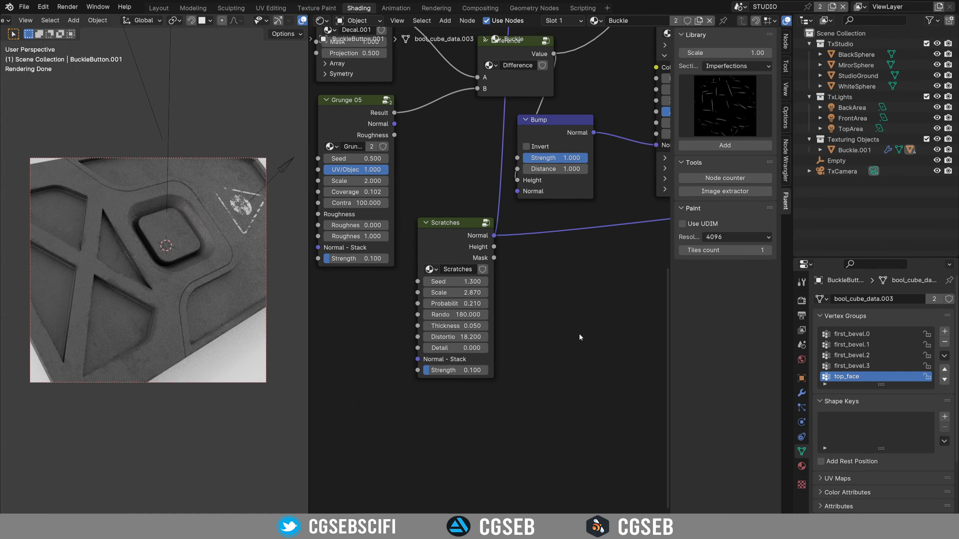
{"action": "scroll", "coordinate": [576, 336], "scroll_direction": "up", "scroll_amount": 4}
{"action": "left_click_drag", "start_coordinate": [413, 409], "coordinate": [434, 409]}
{"action": "scroll", "coordinate": [181, 310], "scroll_direction": "up", "scroll_amount": 5}
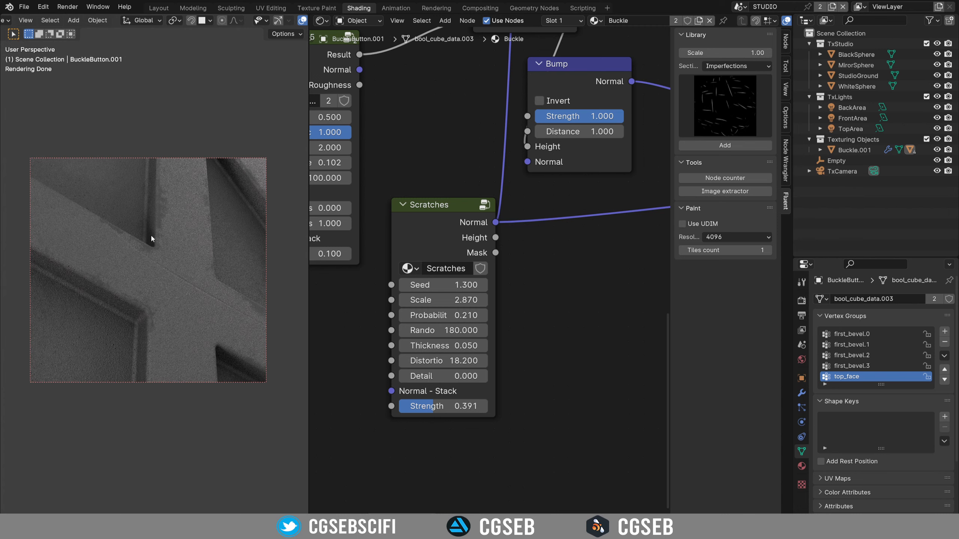
{"action": "scroll", "coordinate": [150, 233], "scroll_direction": "down", "scroll_amount": 8}
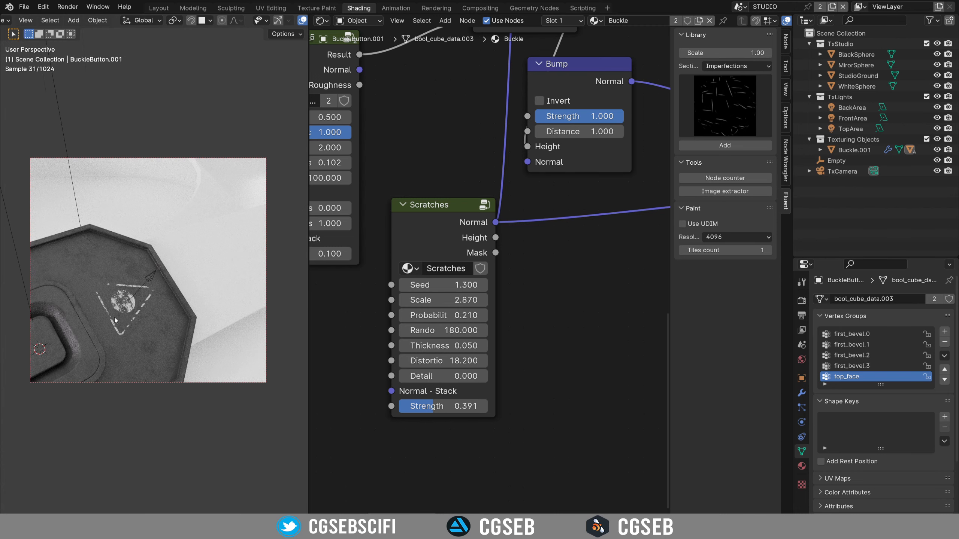
Step: Examine the scratches and edge wear on the buckle surface and around the triangle decal from several angles
{"action": "middle_click_drag", "start_coordinate": [124, 262], "coordinate": [152, 189]}
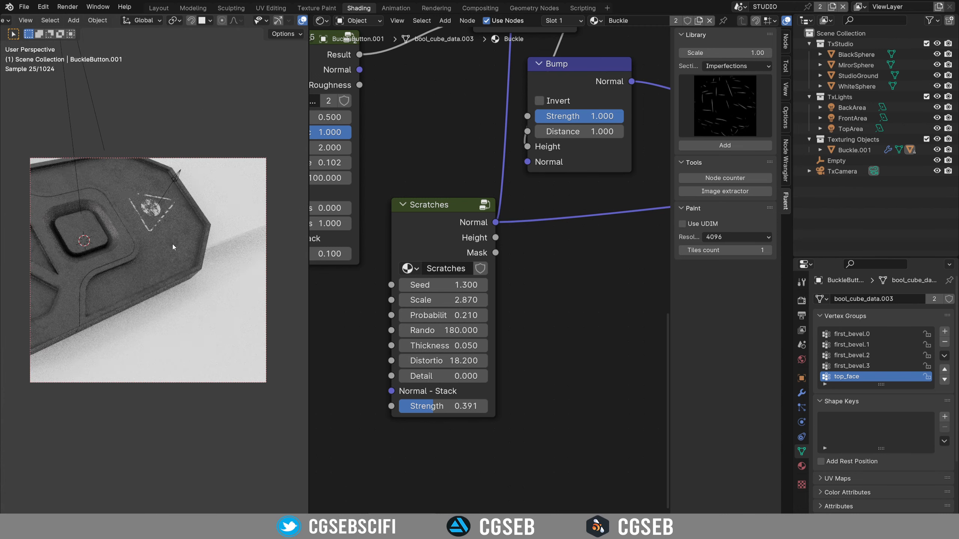
{"action": "scroll", "coordinate": [173, 244], "scroll_direction": "up", "scroll_amount": 4}
{"action": "scroll", "coordinate": [174, 244], "scroll_direction": "down", "scroll_amount": 3}
{"action": "middle_click_drag", "start_coordinate": [195, 229], "coordinate": [210, 288]}
{"action": "scroll", "coordinate": [183, 301], "scroll_direction": "down", "scroll_amount": 4}
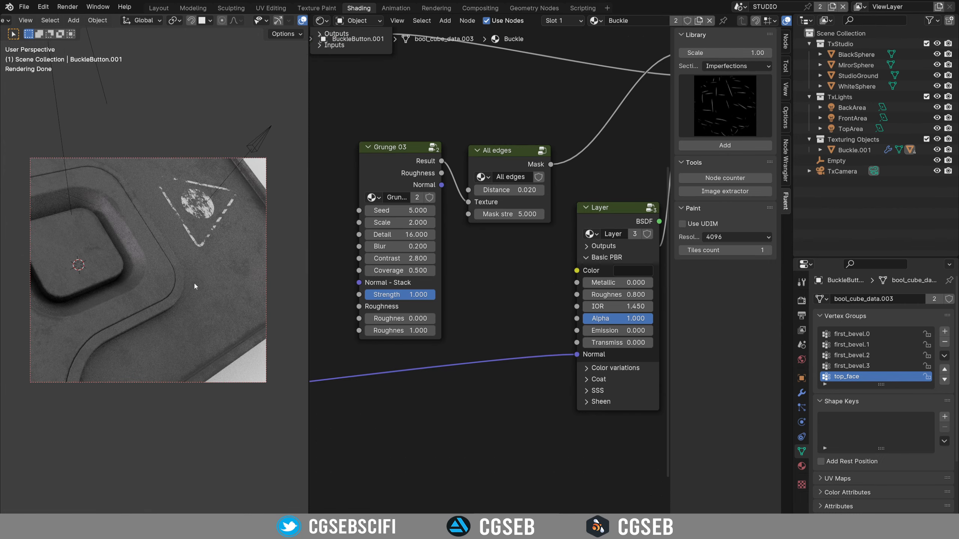
{"action": "middle_click_drag", "start_coordinate": [194, 283], "coordinate": [156, 276]}
{"action": "middle_click_drag", "start_coordinate": [591, 233], "coordinate": [562, 248]}
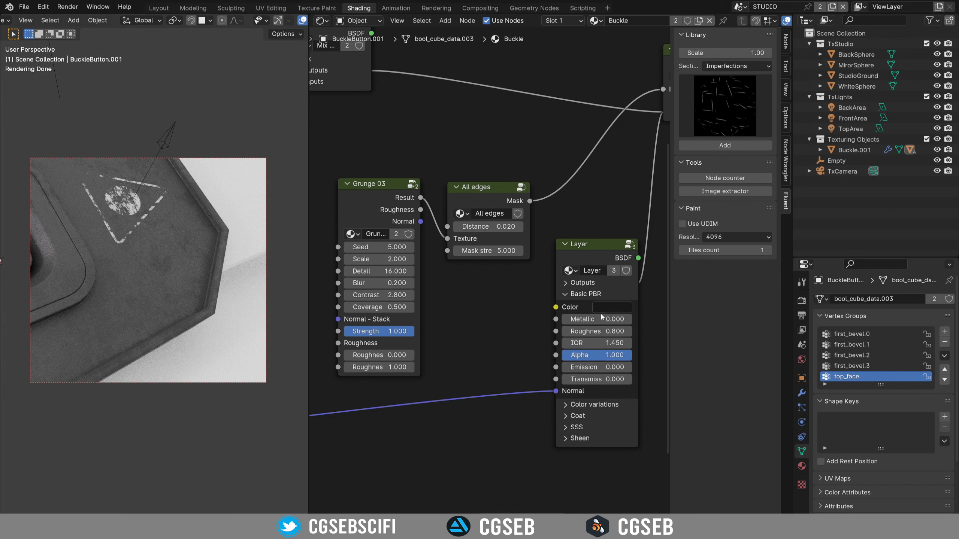
{"action": "middle_click_drag", "start_coordinate": [170, 297], "coordinate": [111, 291]}
{"action": "scroll", "coordinate": [151, 301], "scroll_direction": "up", "scroll_amount": 3}
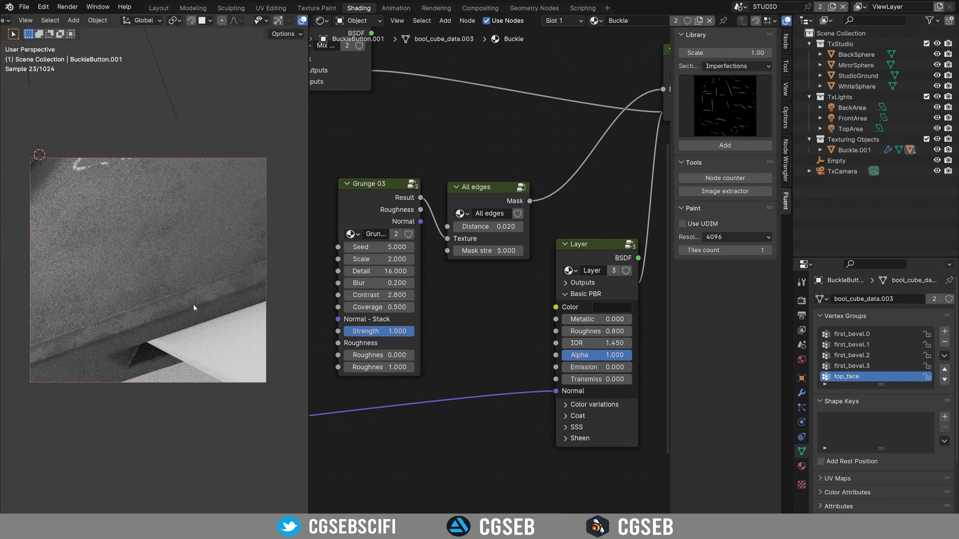
{"action": "middle_click_drag", "start_coordinate": [164, 231], "coordinate": [195, 305], "text": "shift"}
{"action": "scroll", "coordinate": [195, 305], "scroll_direction": "up", "scroll_amount": 2}
{"action": "scroll", "coordinate": [195, 304], "scroll_direction": "up", "scroll_amount": 1}
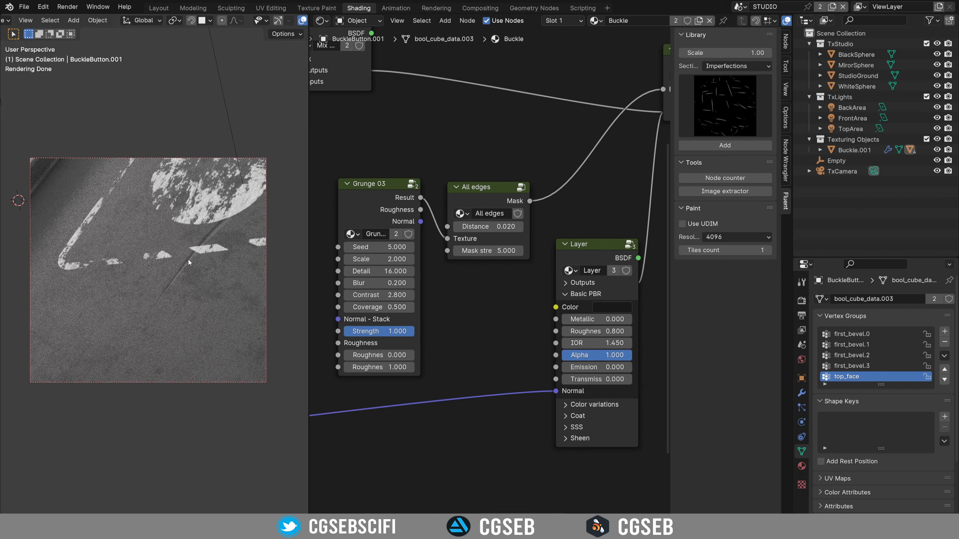
{"action": "middle_click_drag", "start_coordinate": [211, 225], "coordinate": [213, 287]}
Step: Add a Lighten node between the All edges mask and the Mask input of its Mix Layers node
{"action": "middle_click_drag", "start_coordinate": [441, 295], "coordinate": [487, 328]}
{"action": "left_click", "coordinate": [511, 232]}
{"action": "key", "text": "f"}
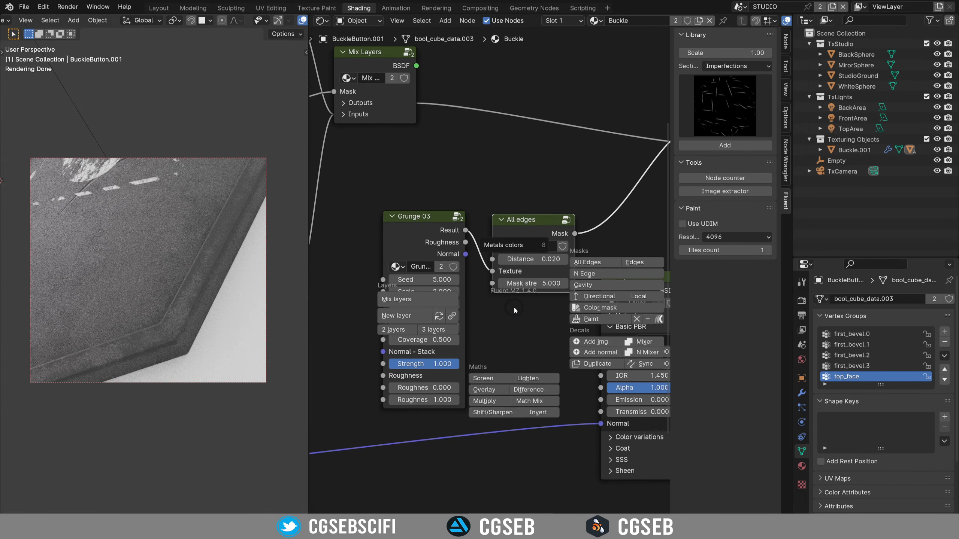
{"action": "left_click", "coordinate": [531, 379]}
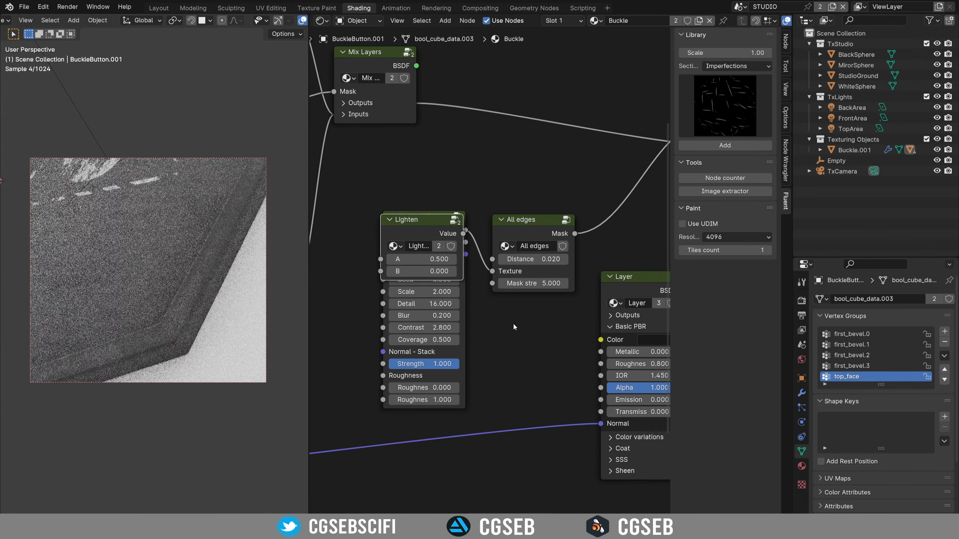
{"action": "left_click", "coordinate": [606, 203]}
Step: Connect the Scratches node's Mask output to the Lighten node's B input and inspect the combined wear on the buckle
{"action": "middle_click_drag", "start_coordinate": [513, 222], "coordinate": [591, 200]}
{"action": "scroll", "coordinate": [477, 265], "scroll_direction": "down", "scroll_amount": 3}
{"action": "middle_click_drag", "start_coordinate": [447, 263], "coordinate": [714, 152]}
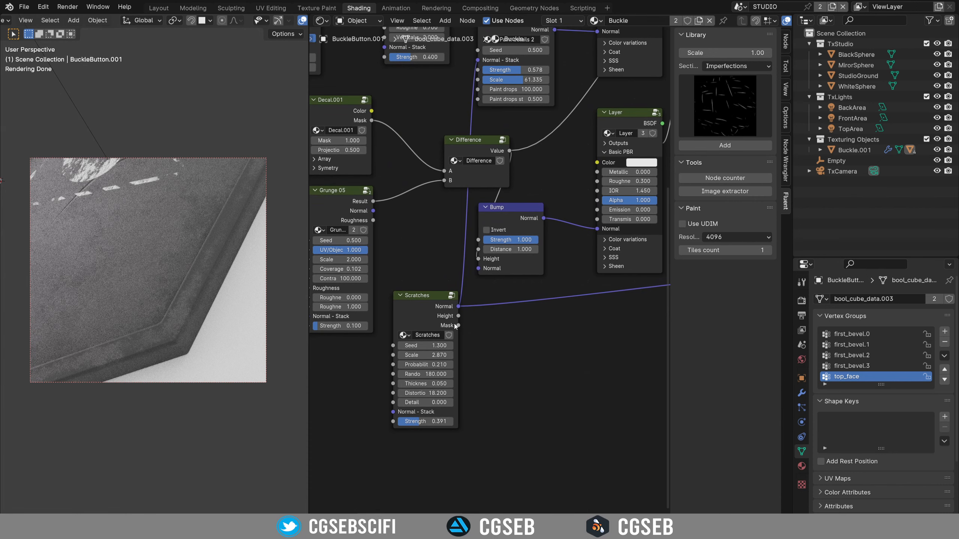
{"action": "left_click_drag", "start_coordinate": [457, 326], "coordinate": [478, 115]}
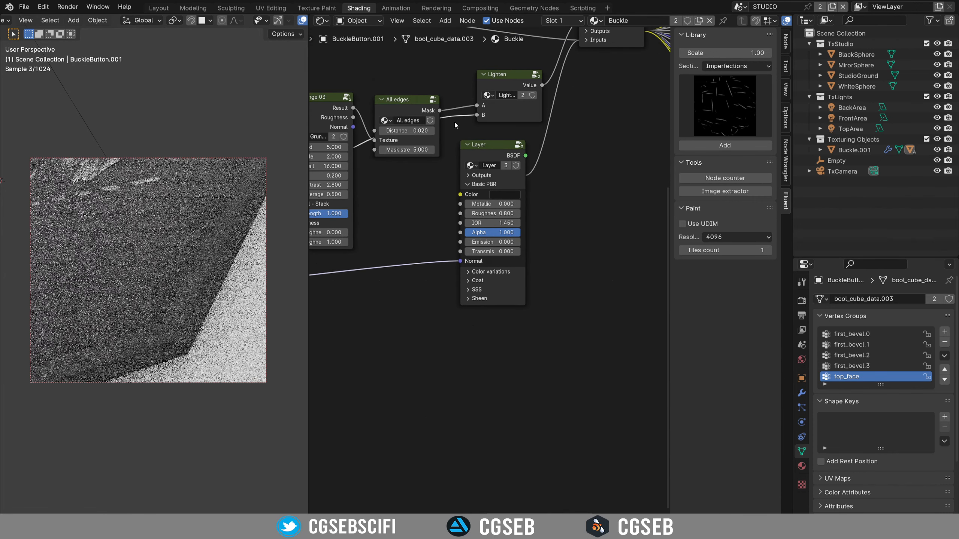
{"action": "middle_click_drag", "start_coordinate": [81, 258], "coordinate": [184, 270]}
{"action": "scroll", "coordinate": [180, 275], "scroll_direction": "up", "scroll_amount": 5}
{"action": "scroll", "coordinate": [184, 270], "scroll_direction": "down", "scroll_amount": 5}
{"action": "middle_click_drag", "start_coordinate": [219, 309], "coordinate": [185, 313]}
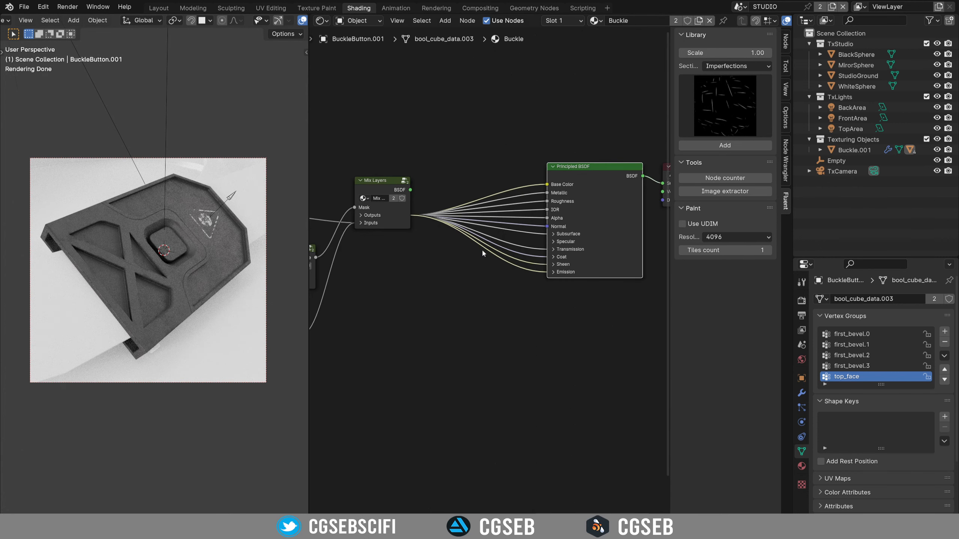
Step: Insert another Mix Layers node between the last Mix Layers and the Principled BSDF, and spread the nodes apart for more room
{"action": "key", "text": "f"}
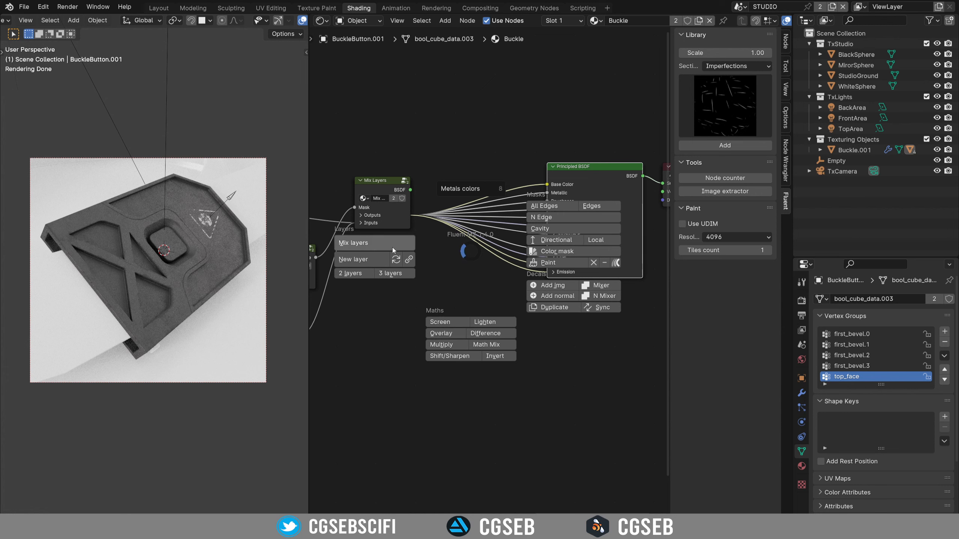
{"action": "left_click", "coordinate": [355, 243]}
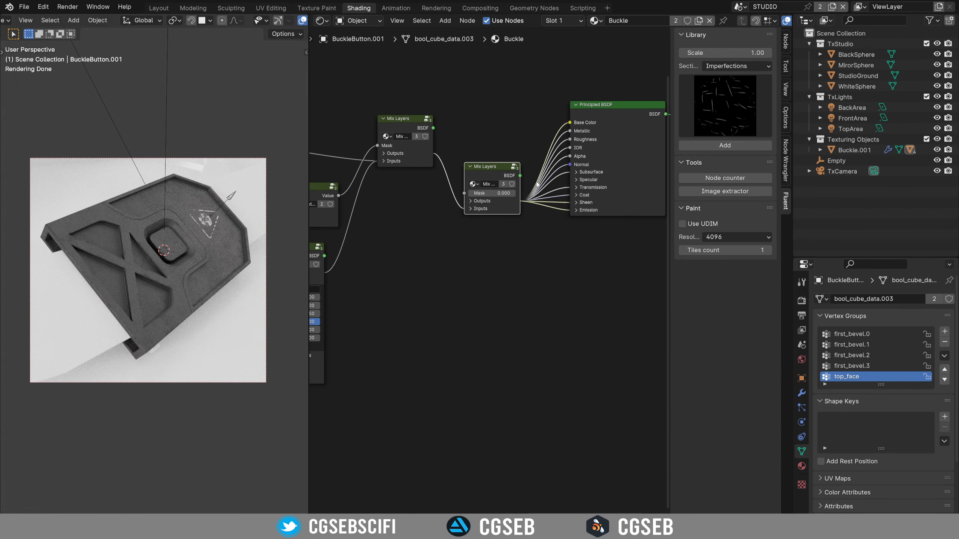
{"action": "middle_click_drag", "start_coordinate": [538, 185], "coordinate": [406, 199]}
{"action": "left_click_drag", "start_coordinate": [350, 83], "coordinate": [592, 254]}
{"action": "left_click_drag", "start_coordinate": [361, 186], "coordinate": [509, 141]}
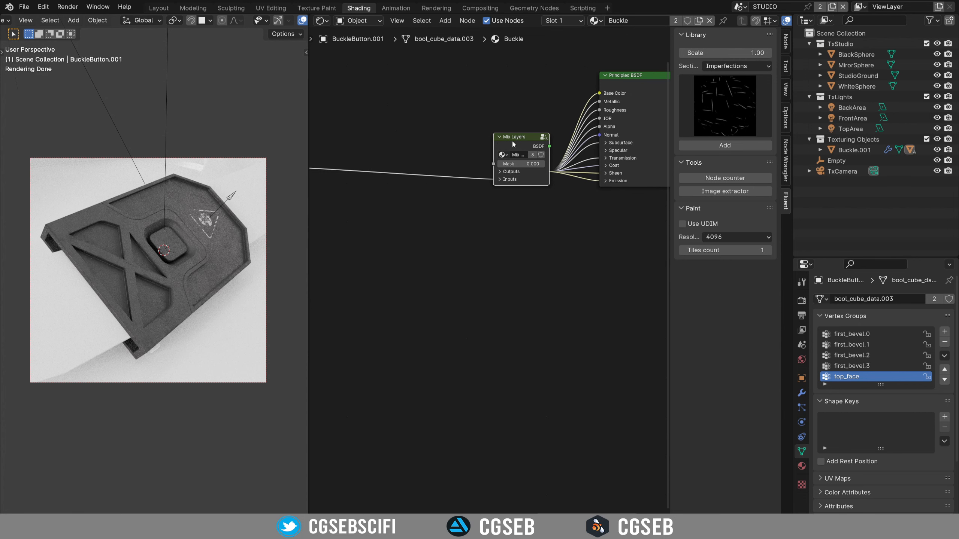
Step: Add a new Layer node feeding the new Mix Layers node and place it just below and before it
{"action": "key", "text": "f"}
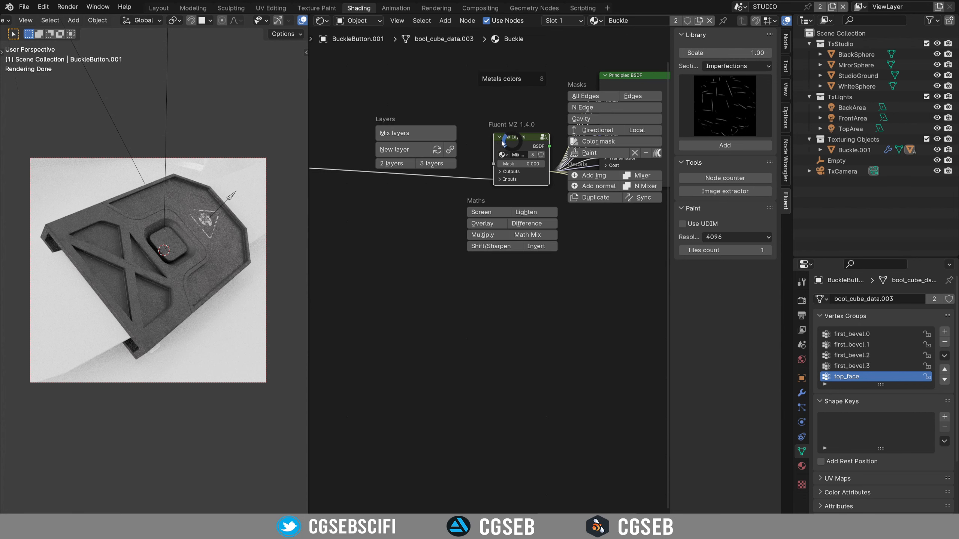
{"action": "left_click", "coordinate": [400, 152]}
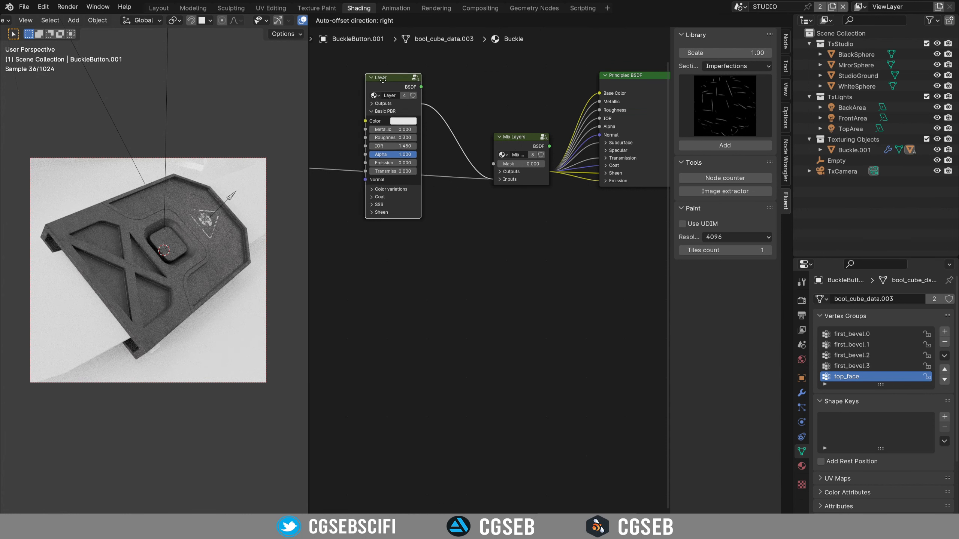
{"action": "left_click", "coordinate": [397, 266]}
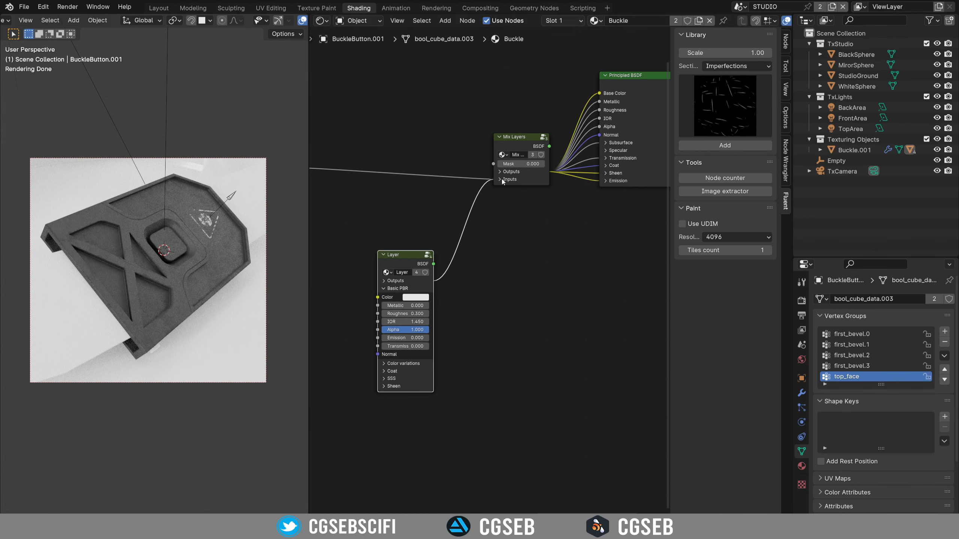
{"action": "left_click", "coordinate": [501, 172]}
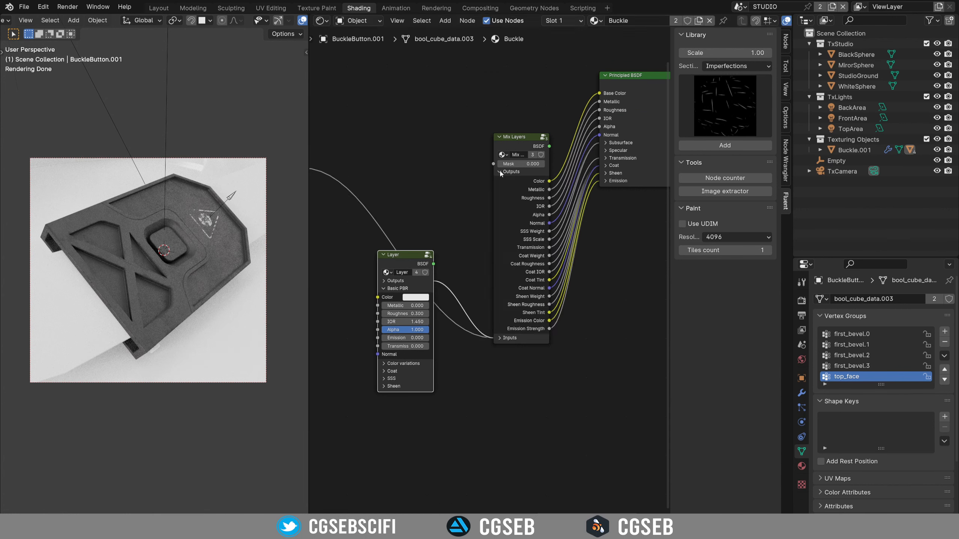
{"action": "left_click", "coordinate": [500, 171]}
{"action": "left_click", "coordinate": [499, 181]}
{"action": "left_click", "coordinate": [499, 181]}
{"action": "middle_click_drag", "start_coordinate": [408, 190], "coordinate": [597, 198]}
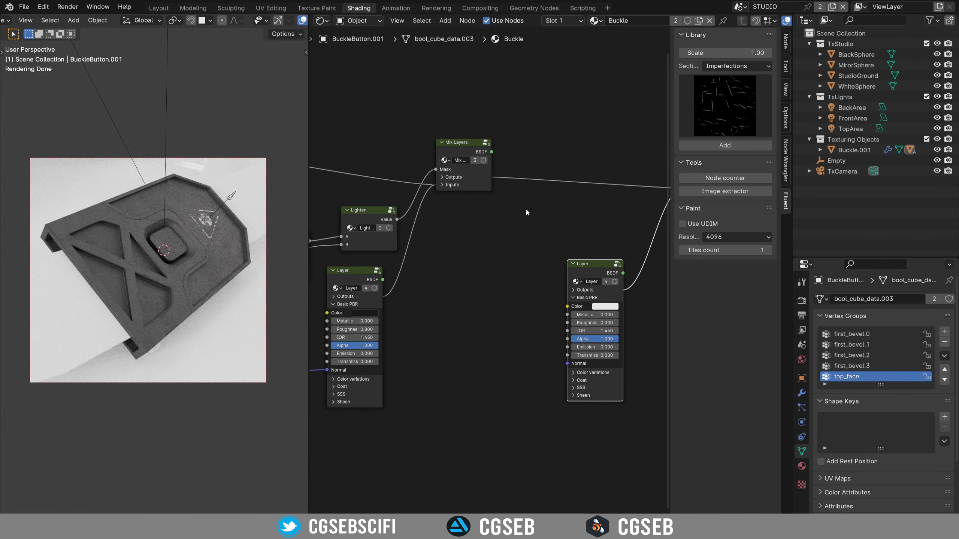
{"action": "middle_click_drag", "start_coordinate": [526, 210], "coordinate": [389, 206]}
{"action": "left_click_drag", "start_coordinate": [458, 270], "coordinate": [490, 233]}
{"action": "scroll", "coordinate": [538, 256], "scroll_direction": "up", "scroll_amount": 2}
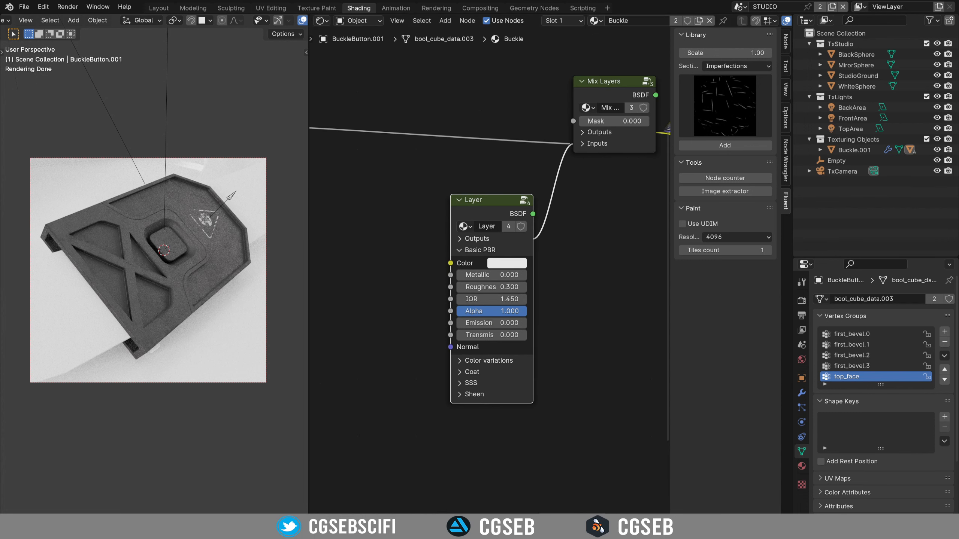
Step: Darken the new layer's color to a mid grey and set its Metallic to 1.000
{"action": "left_click", "coordinate": [521, 264]}
{"action": "left_click_drag", "start_coordinate": [606, 98], "coordinate": [606, 120]}
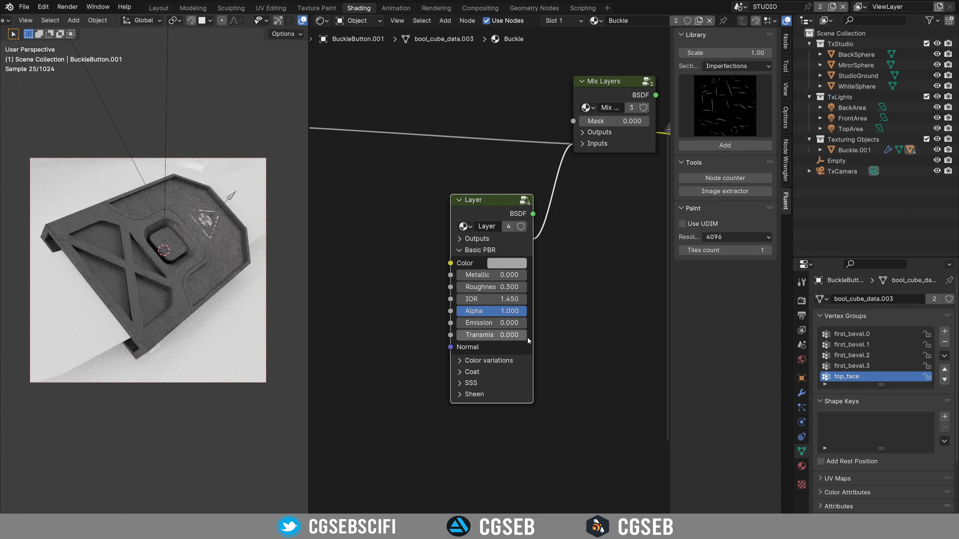
{"action": "left_click_drag", "start_coordinate": [499, 275], "coordinate": [525, 275]}
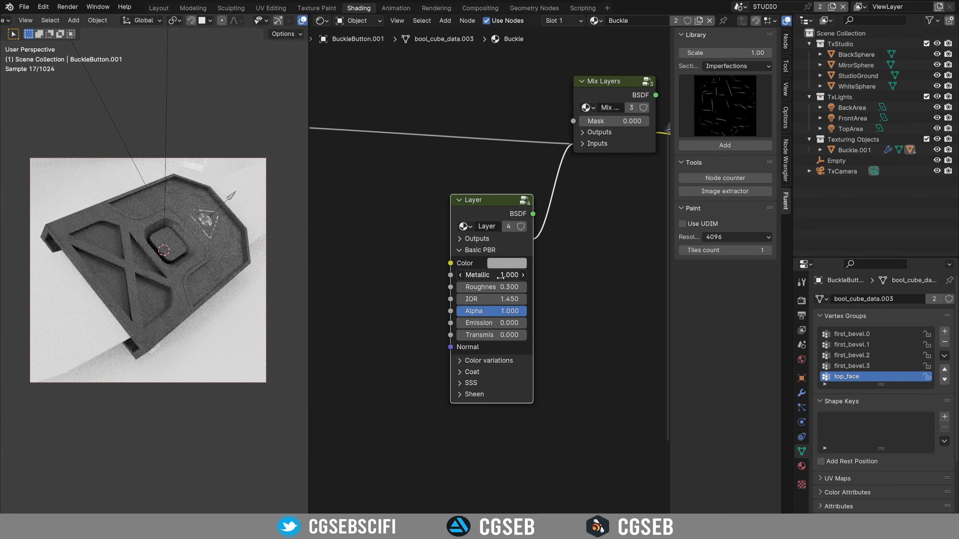
{"action": "scroll", "coordinate": [162, 212], "scroll_direction": "up", "scroll_amount": 5}
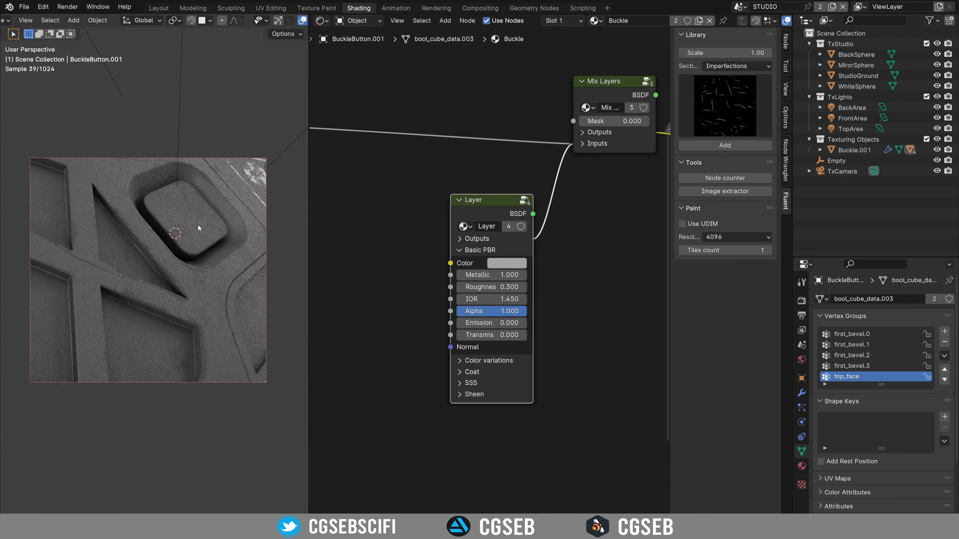
{"action": "scroll", "coordinate": [194, 209], "scroll_direction": "down", "scroll_amount": 1}
{"action": "scroll", "coordinate": [179, 227], "scroll_direction": "up", "scroll_amount": 1}
{"action": "middle_click_drag", "start_coordinate": [215, 266], "coordinate": [127, 281]}
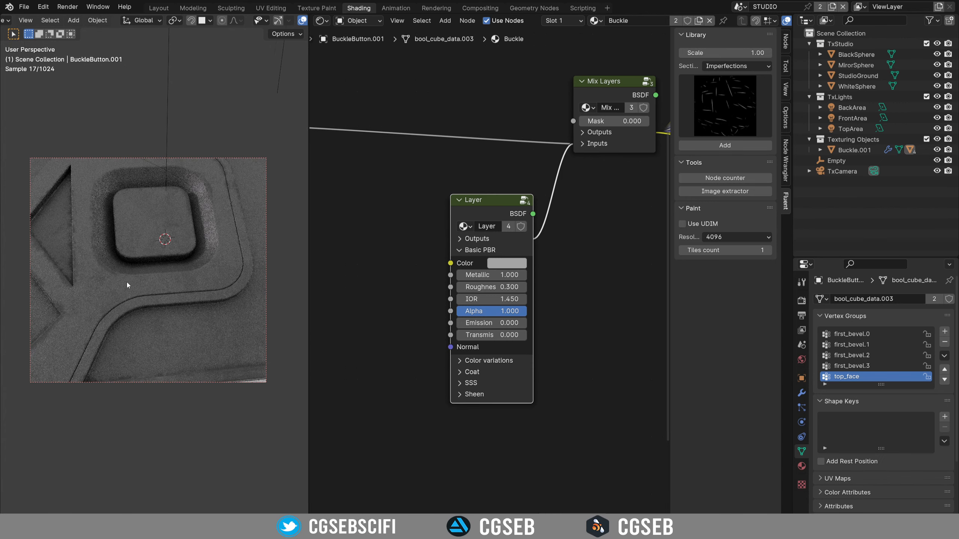
Step: Add a Decal Mixer node and place it beside the new metallic layer
{"action": "middle_click_drag", "start_coordinate": [393, 257], "coordinate": [425, 266]}
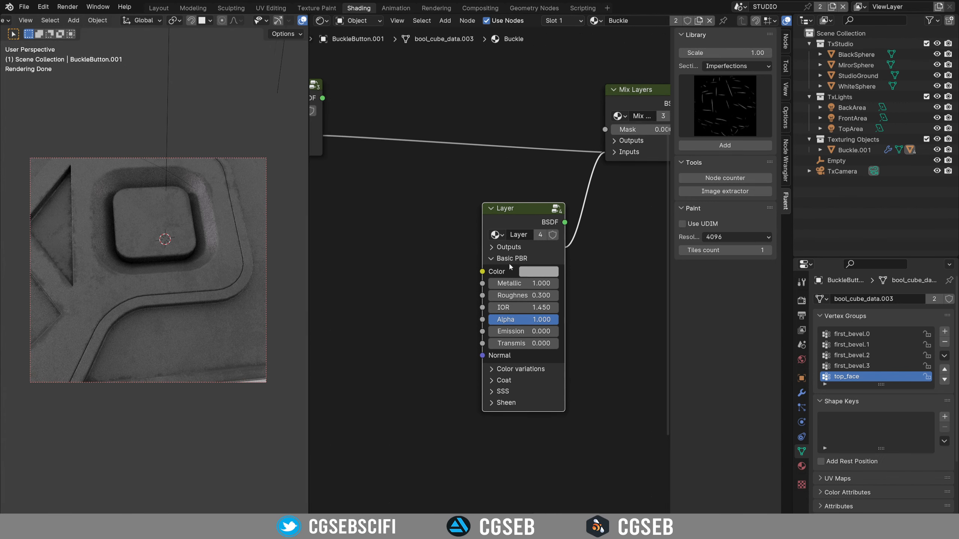
{"action": "middle_click_drag", "start_coordinate": [354, 237], "coordinate": [455, 216]}
{"action": "key", "text": "f"}
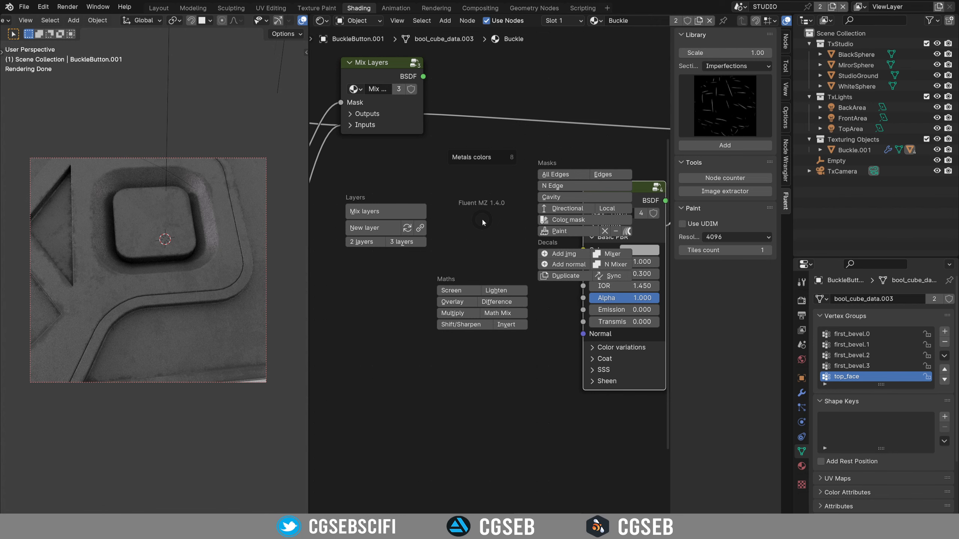
{"action": "left_click", "coordinate": [610, 256]}
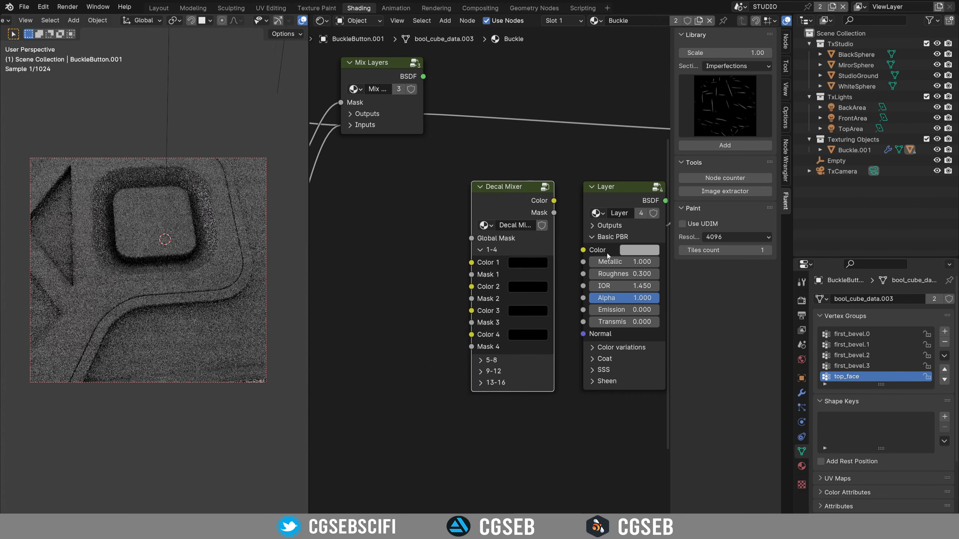
{"action": "left_click", "coordinate": [472, 188]}
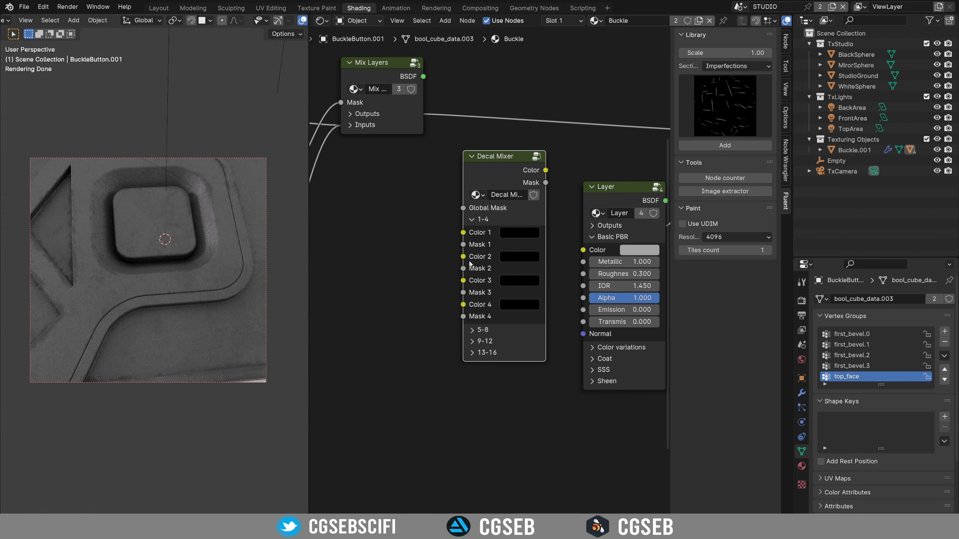
Step: Connect the Decal Mixer's Mask output to the Mask input of the new Mix Layers node
{"action": "middle_click_drag", "start_coordinate": [565, 222], "coordinate": [417, 297]}
{"action": "left_click_drag", "start_coordinate": [393, 258], "coordinate": [583, 184]}
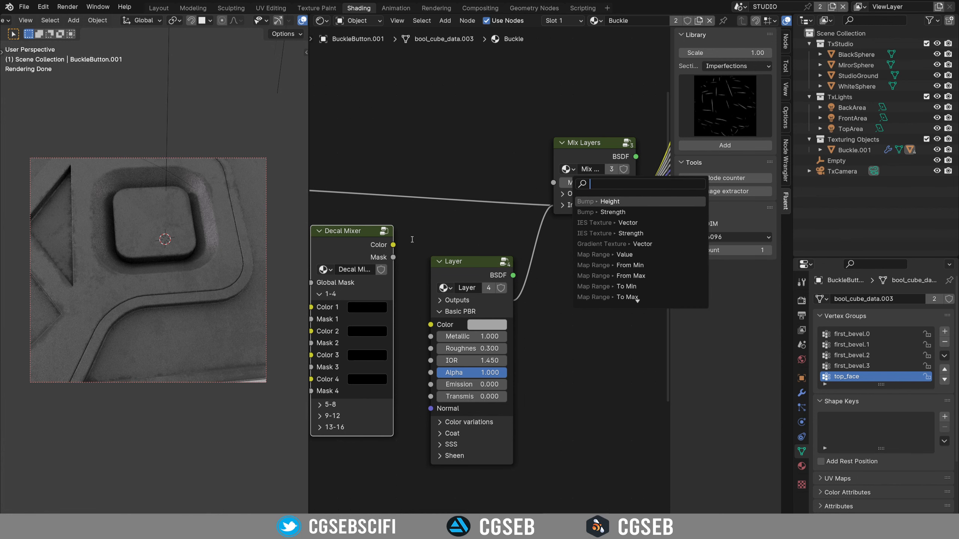
{"action": "left_click", "coordinate": [395, 258]}
{"action": "left_click_drag", "start_coordinate": [394, 258], "coordinate": [553, 183]}
{"action": "middle_click_drag", "start_coordinate": [423, 280], "coordinate": [652, 159]}
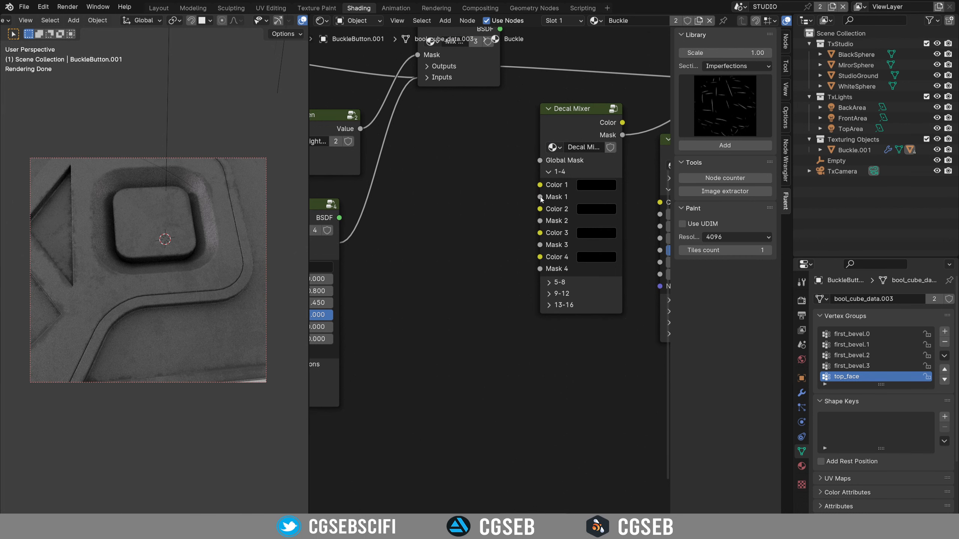
Step: Add a new decal with its own control empty for use with the Decal Mixer
{"action": "left_click", "coordinate": [580, 121]}
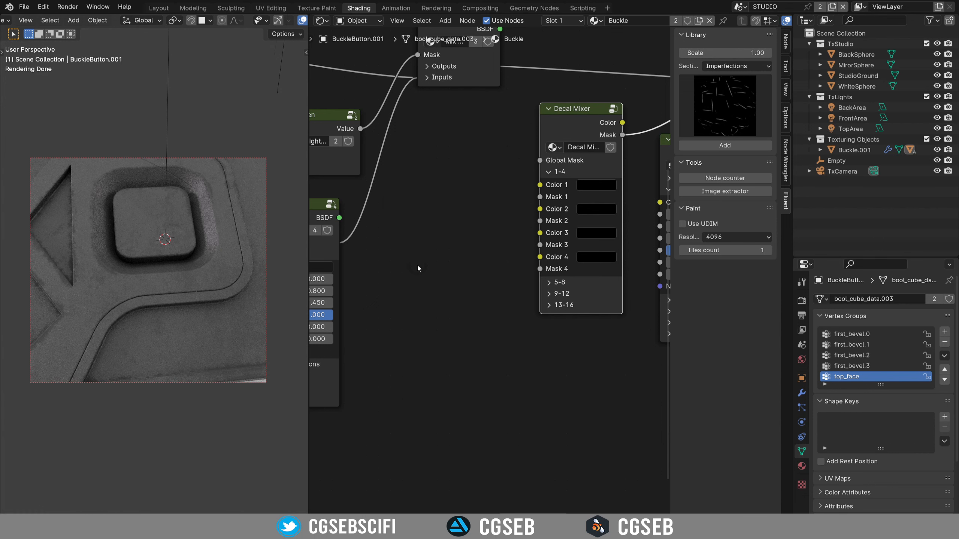
{"action": "key", "text": "shift+f"}
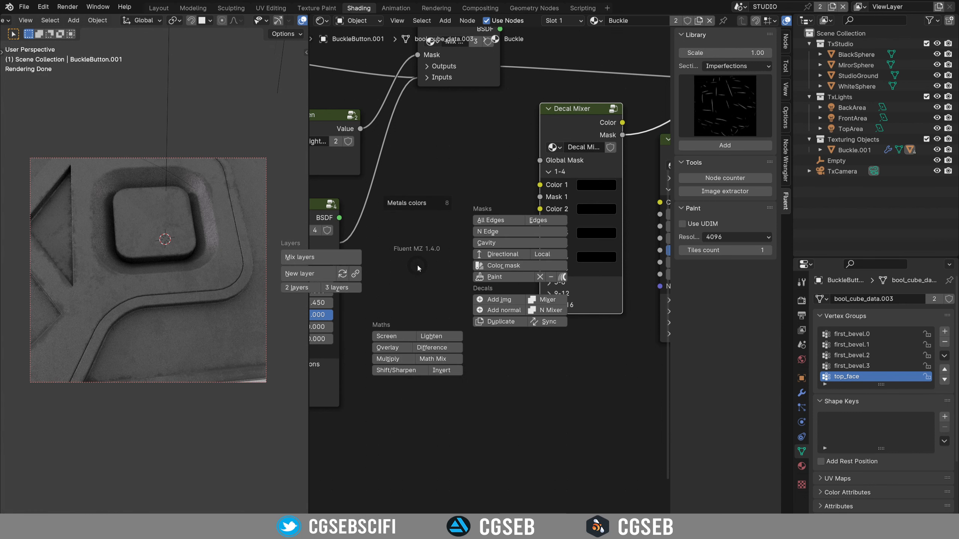
{"action": "left_click", "coordinate": [547, 255]}
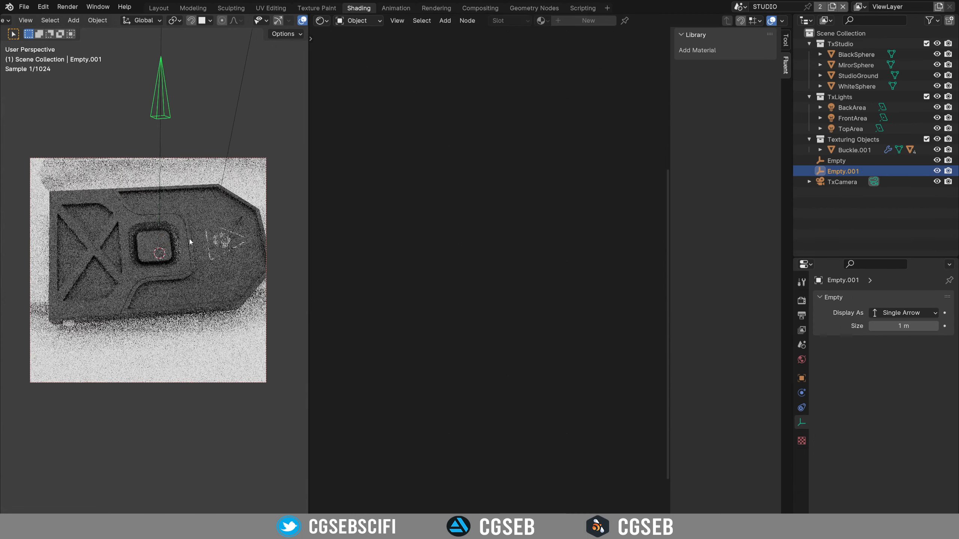
Step: Move the new control empty over the buckle's central button and scale it down
{"action": "middle_click_drag", "start_coordinate": [232, 262], "coordinate": [268, 253]}
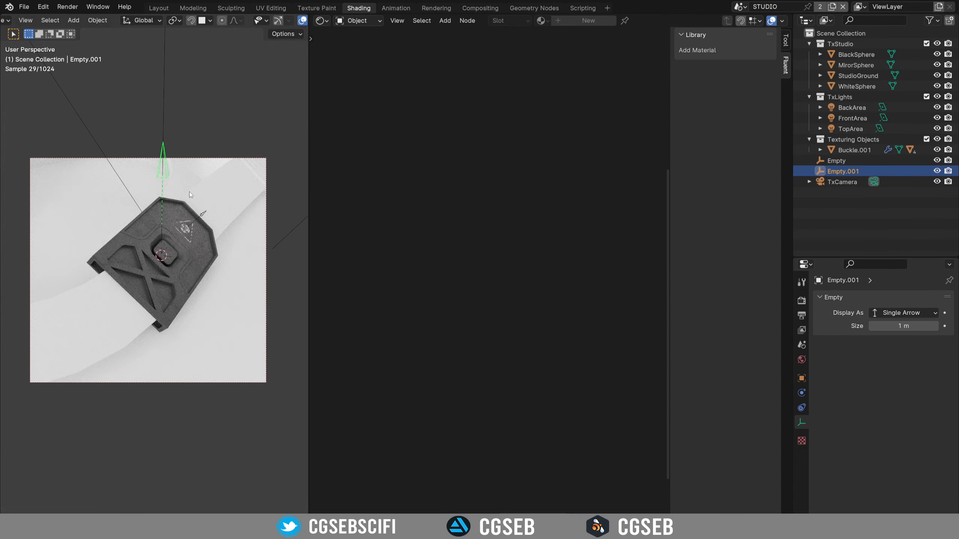
{"action": "middle_click_drag", "start_coordinate": [150, 185], "coordinate": [169, 242]}
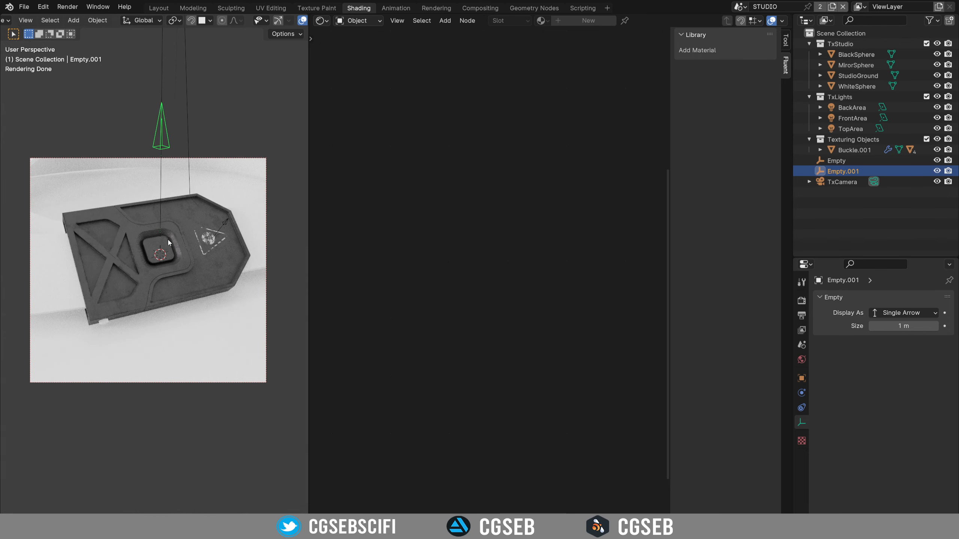
{"action": "key", "text": "g"}
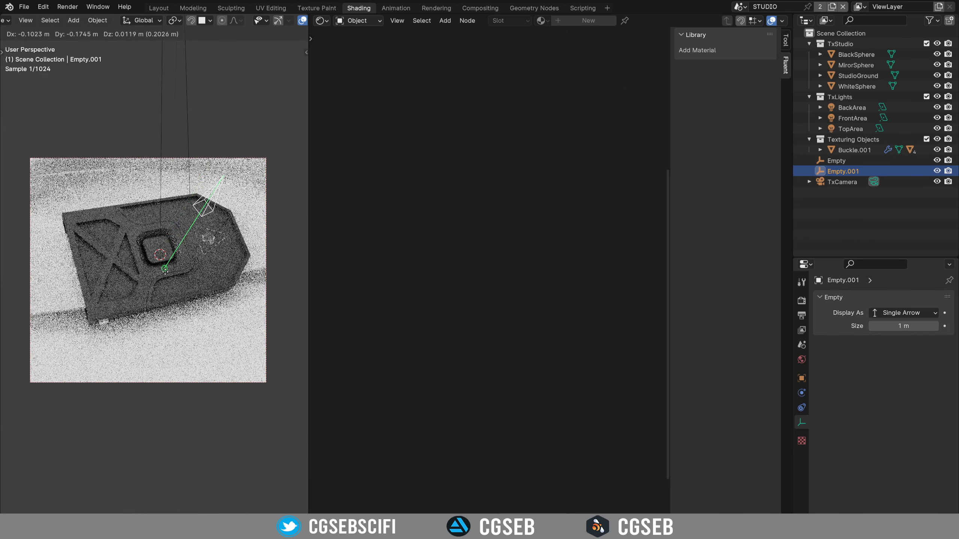
{"action": "left_click", "coordinate": [236, 280]}
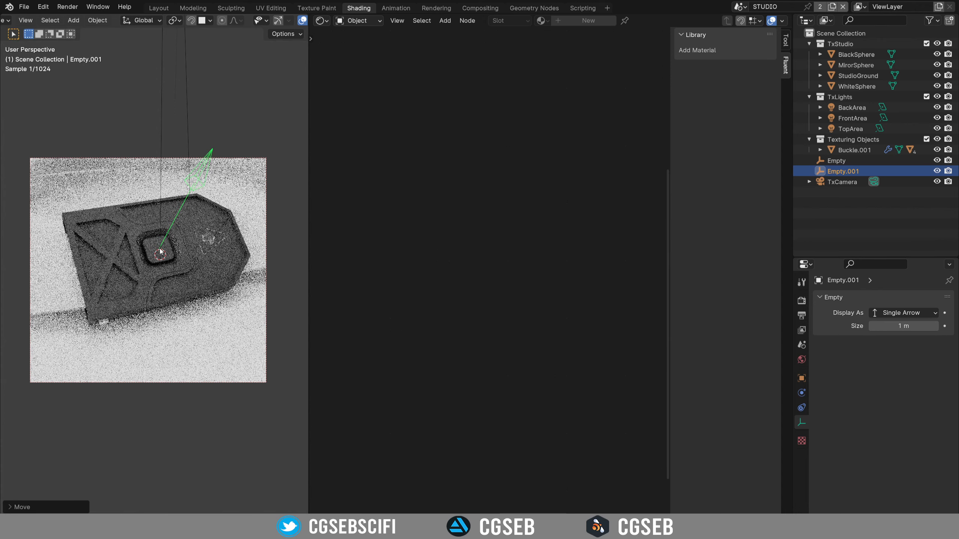
{"action": "key", "text": "s"}
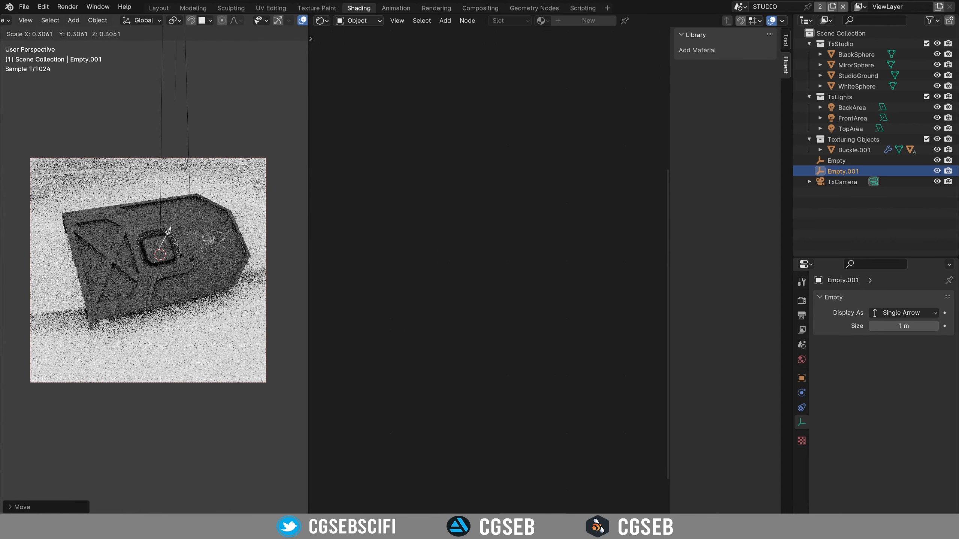
{"action": "left_click", "coordinate": [164, 254]}
{"action": "scroll", "coordinate": [164, 254], "scroll_direction": "up", "scroll_amount": 8}
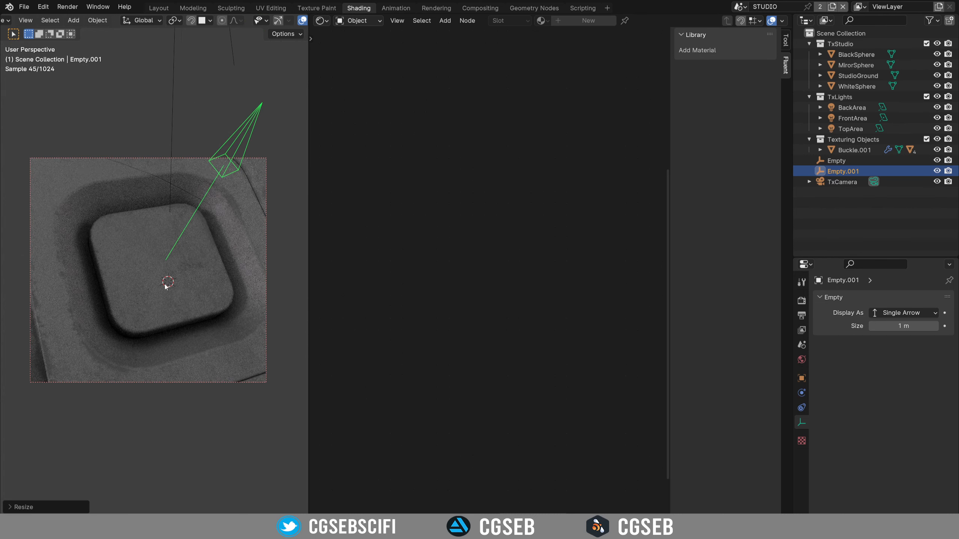
Step: Select the buckle button and connect the Local mask.001 node's Mask output to Mask 1 of the Decal Mixer
{"action": "left_click", "coordinate": [190, 291]}
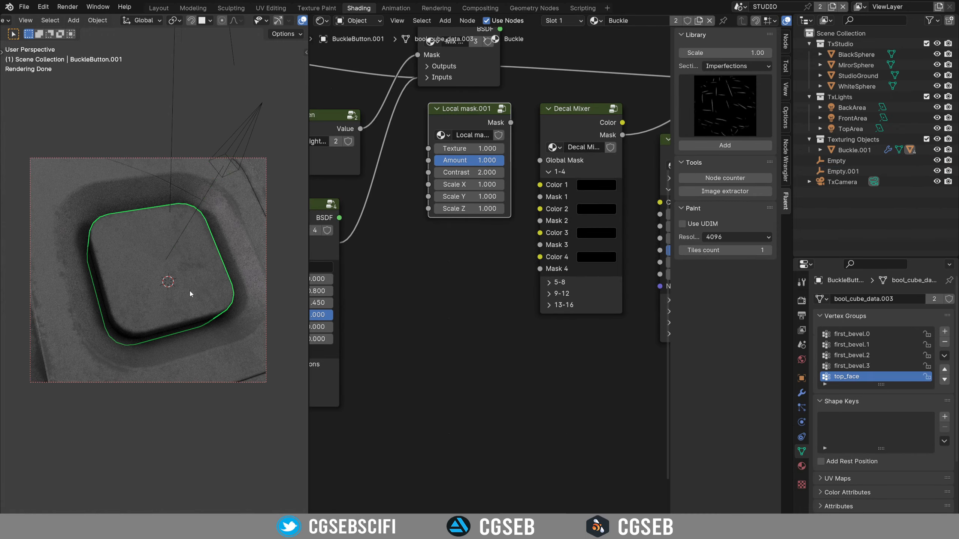
{"action": "mouse_move", "coordinate": [133, 291]}
{"action": "middle_mouse_down"}
{"action": "mouse_move", "coordinate": [161, 295]}
{"action": "mouse_move", "coordinate": [134, 293]}
{"action": "middle_mouse_up"}
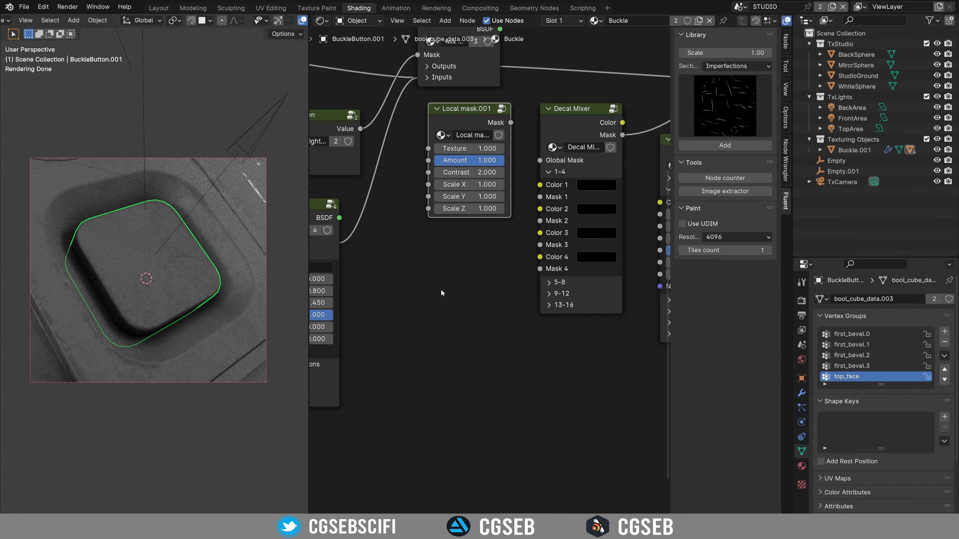
{"action": "middle_click_drag", "start_coordinate": [441, 290], "coordinate": [439, 321]}
{"action": "left_click_drag", "start_coordinate": [477, 146], "coordinate": [538, 227]}
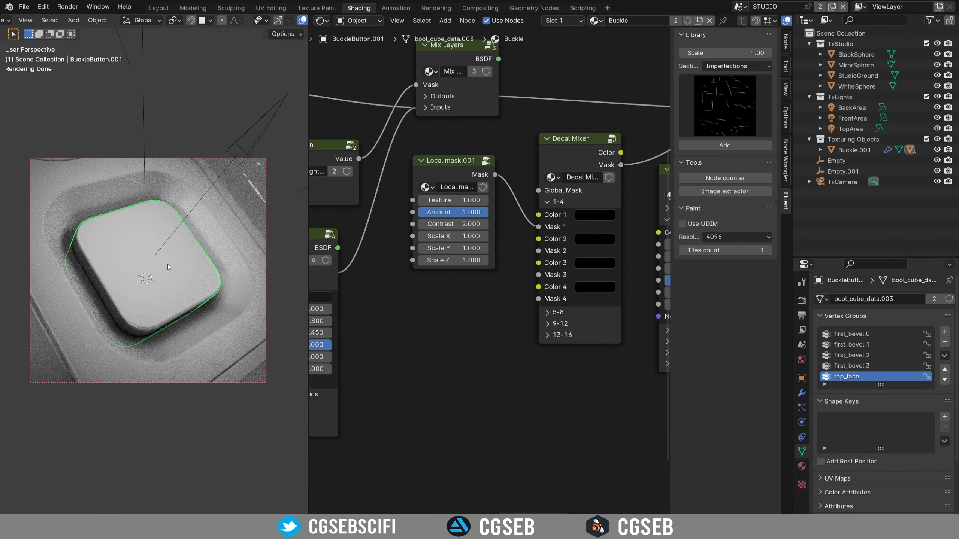
Step: Scale the control empty on the button down to about 0.37 of its size and reselect the button
{"action": "left_click", "coordinate": [247, 152]}
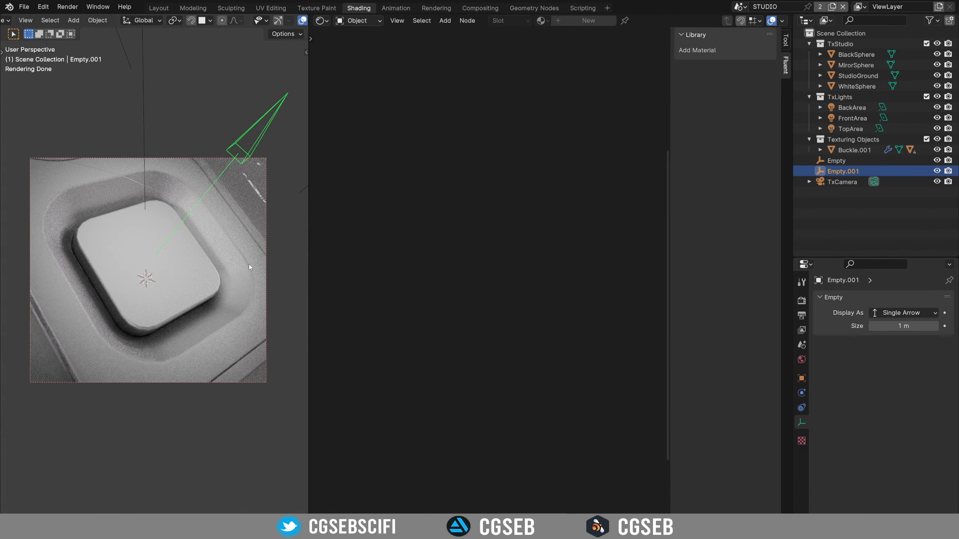
{"action": "key", "text": "s"}
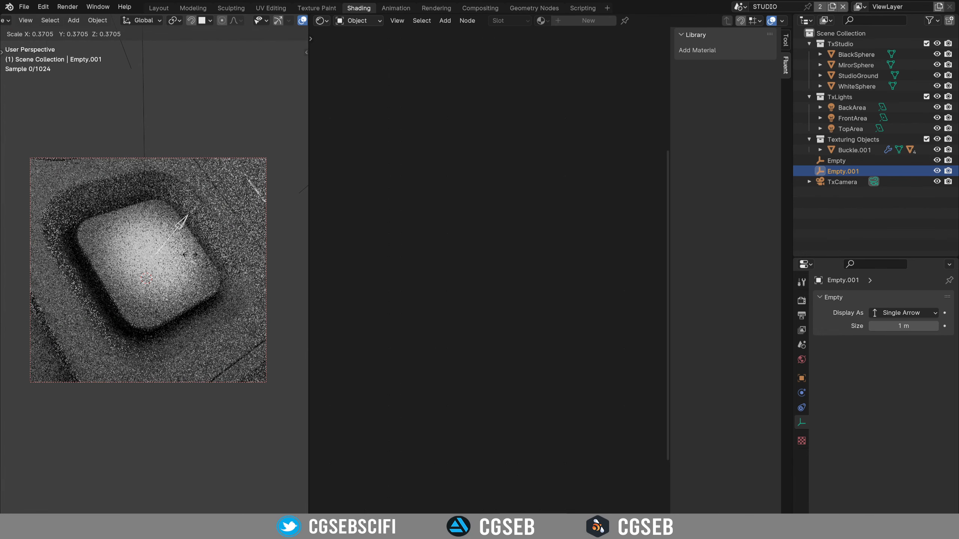
{"action": "left_click", "coordinate": [190, 255]}
{"action": "left_click", "coordinate": [195, 275]}
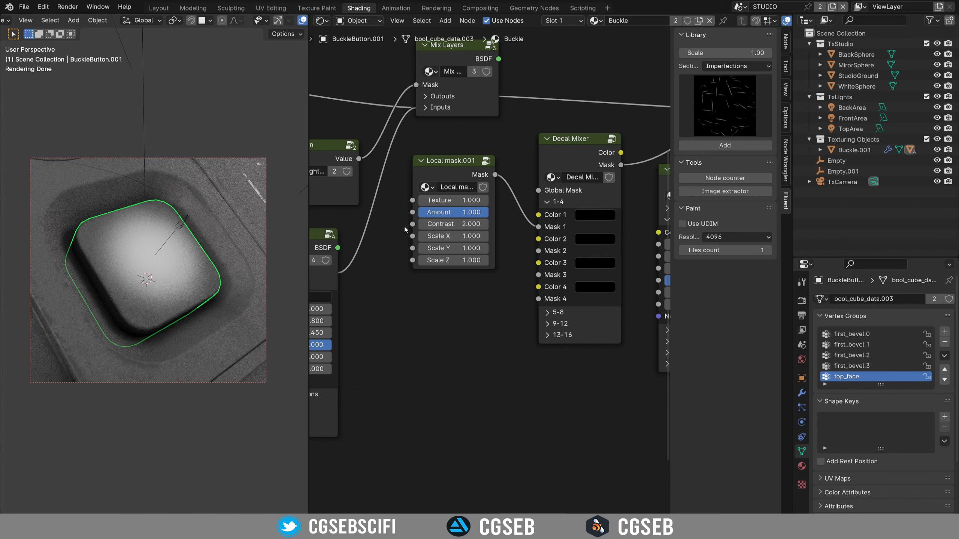
Step: Move the Local mask, Decal Mixer, Layer and final Mix Layers nodes away from the earlier layers to make room
{"action": "scroll", "coordinate": [443, 179], "scroll_direction": "up", "scroll_amount": 1}
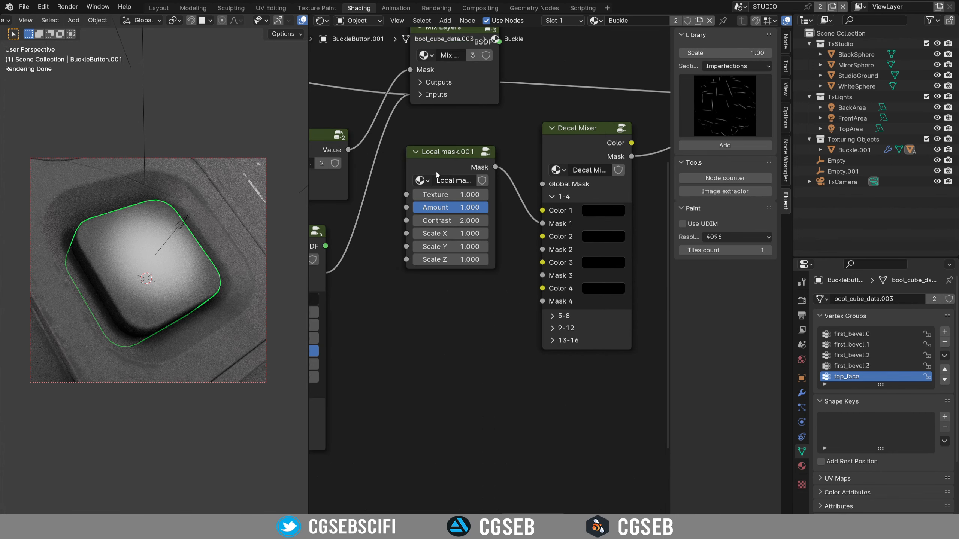
{"action": "left_click_drag", "start_coordinate": [436, 171], "coordinate": [442, 189]}
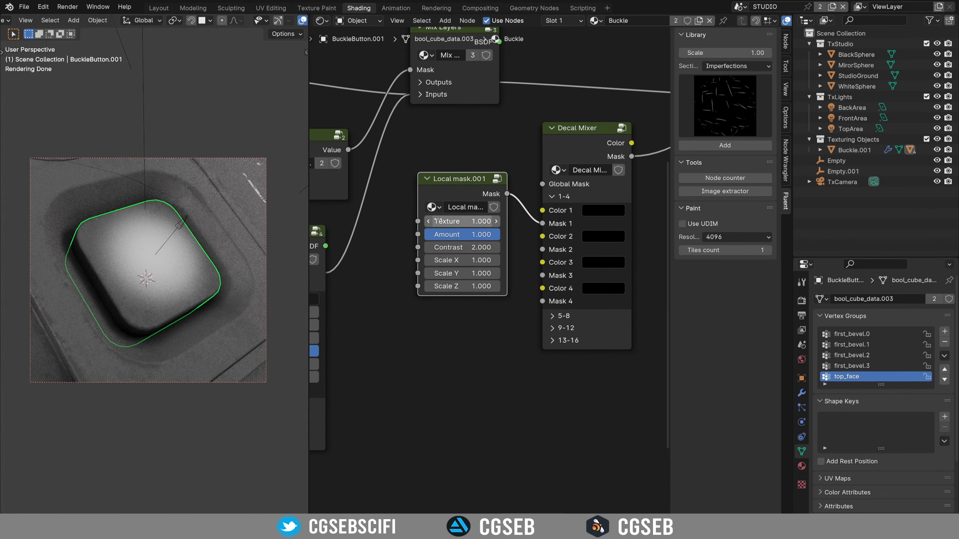
{"action": "scroll", "coordinate": [525, 334], "scroll_direction": "down", "scroll_amount": 3}
{"action": "middle_click_drag", "start_coordinate": [523, 330], "coordinate": [369, 312]}
{"action": "scroll", "coordinate": [480, 330], "scroll_direction": "down", "scroll_amount": 4}
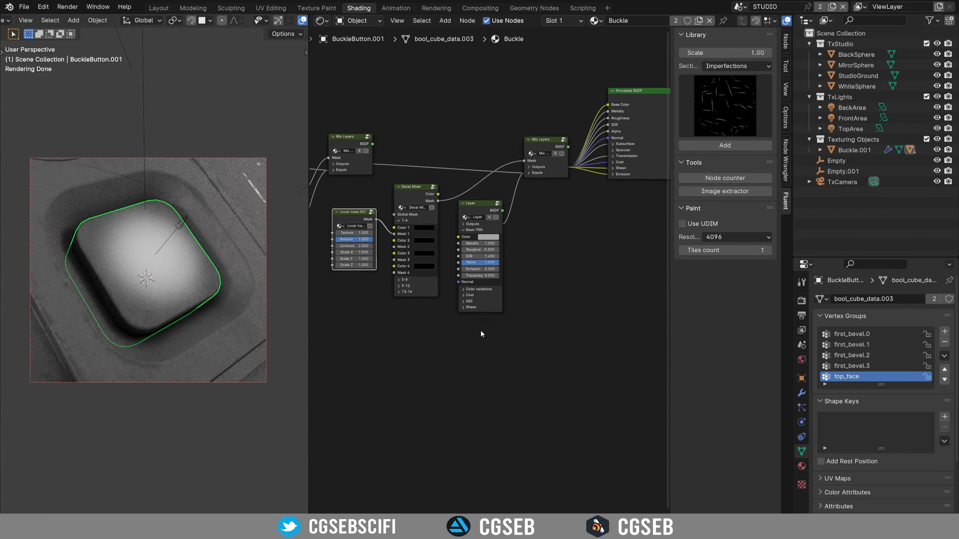
{"action": "left_click_drag", "start_coordinate": [639, 295], "coordinate": [458, 160]}
{"action": "left_click", "coordinate": [422, 240], "text": "shift"}
{"action": "left_click_drag", "start_coordinate": [452, 231], "coordinate": [534, 266]}
{"action": "scroll", "coordinate": [505, 281], "scroll_direction": "up", "scroll_amount": 1}
{"action": "scroll", "coordinate": [504, 282], "scroll_direction": "up", "scroll_amount": 5}
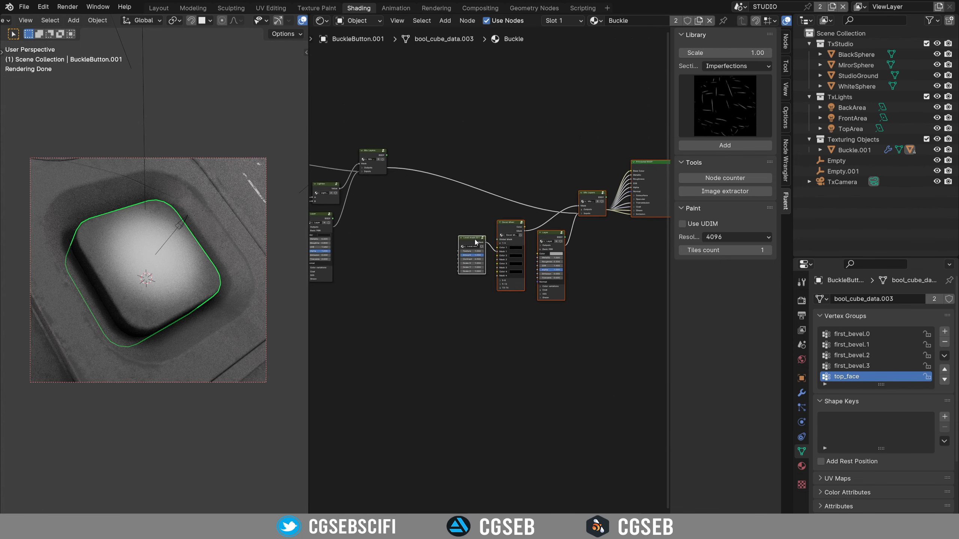
Step: Add a Grunge 03 node from the Grunges section and connect its Result to the Local mask.001 Texture input
{"action": "left_click", "coordinate": [737, 65]}
{"action": "left_click", "coordinate": [735, 55]}
{"action": "left_click", "coordinate": [725, 106]}
{"action": "left_click", "coordinate": [530, 162]}
{"action": "left_click_drag", "start_coordinate": [404, 180], "coordinate": [476, 210]}
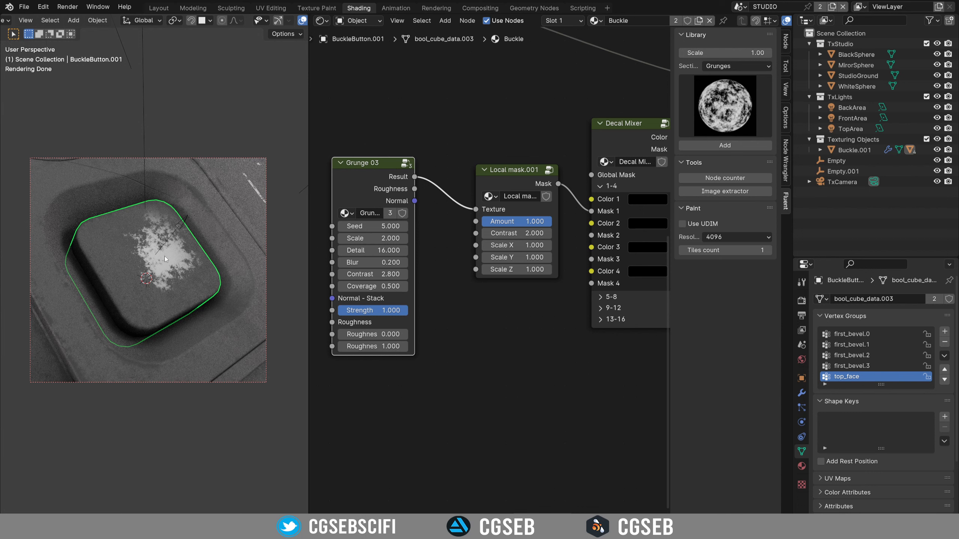
Step: Set the Grunge 03 node's Coverage to 0.990 and its Detail to 11
{"action": "scroll", "coordinate": [439, 271], "scroll_direction": "up", "scroll_amount": 1}
{"action": "middle_click_drag", "start_coordinate": [439, 271], "coordinate": [510, 278]}
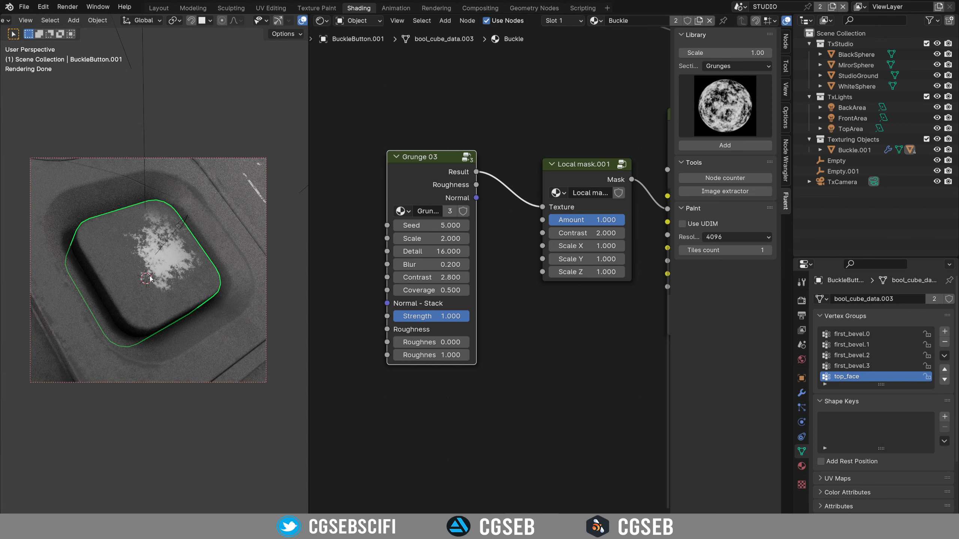
{"action": "middle_click_drag", "start_coordinate": [157, 274], "coordinate": [129, 262]}
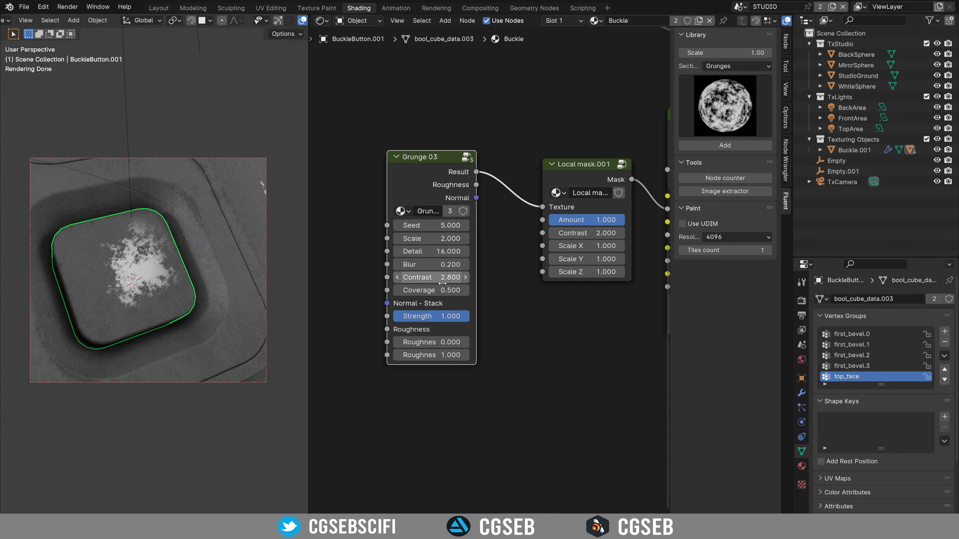
{"action": "left_click_drag", "start_coordinate": [431, 290], "coordinate": [504, 290]}
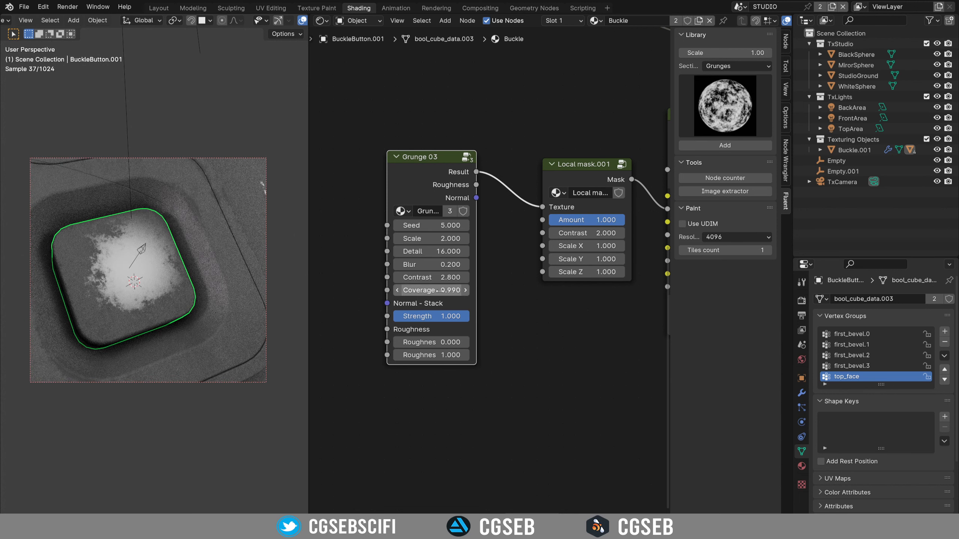
{"action": "scroll", "coordinate": [490, 272], "scroll_direction": "up", "scroll_amount": 1}
{"action": "left_click", "coordinate": [423, 246]}
{"action": "type", "text": "11"}
{"action": "key", "text": "Return"}
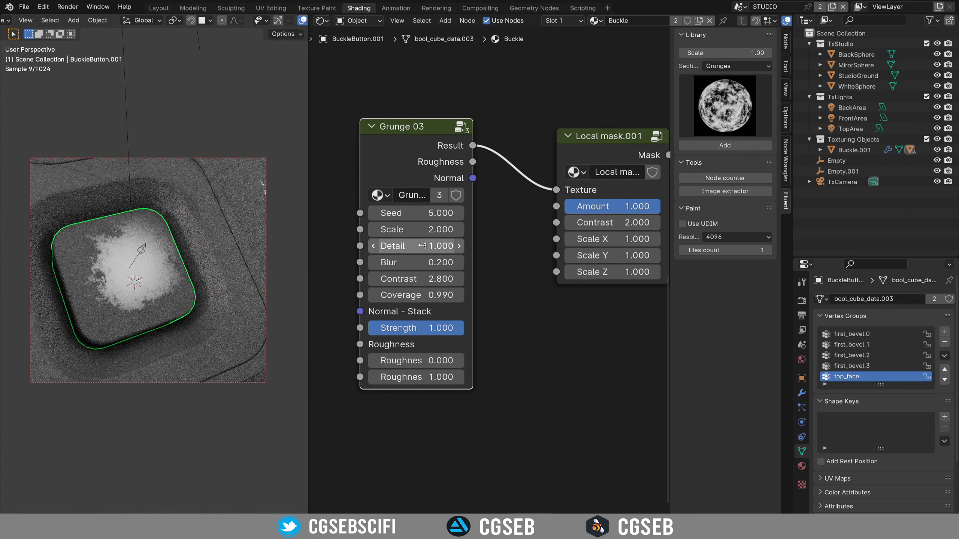
Step: Set the Grunge 03 node's Blur to 0.3
{"action": "middle_click_drag", "start_coordinate": [97, 236], "coordinate": [107, 206]}
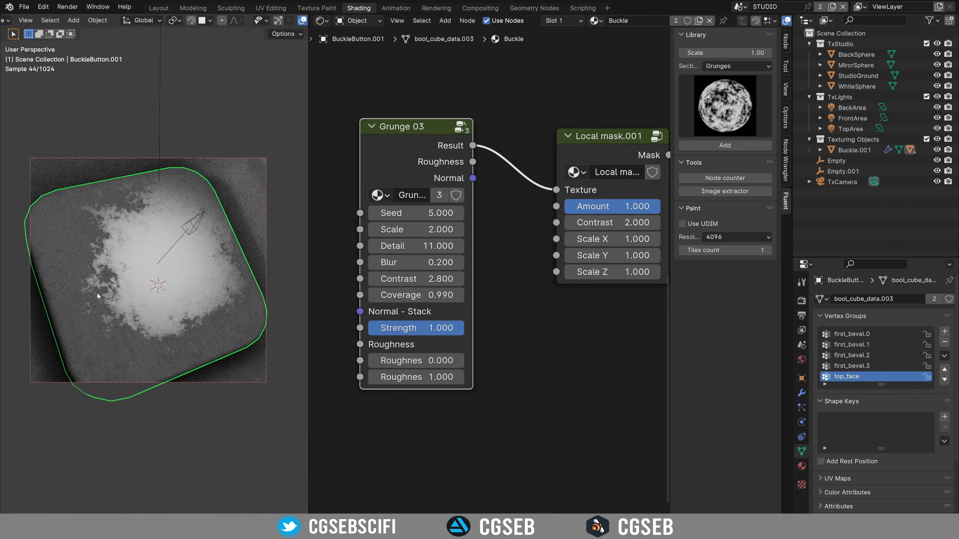
{"action": "double_click", "coordinate": [430, 262]}
{"action": "type", "text": "0.2"}
{"action": "key", "text": "BackSpace"}
{"action": "type", "text": "3"}
{"action": "key", "text": "Return"}
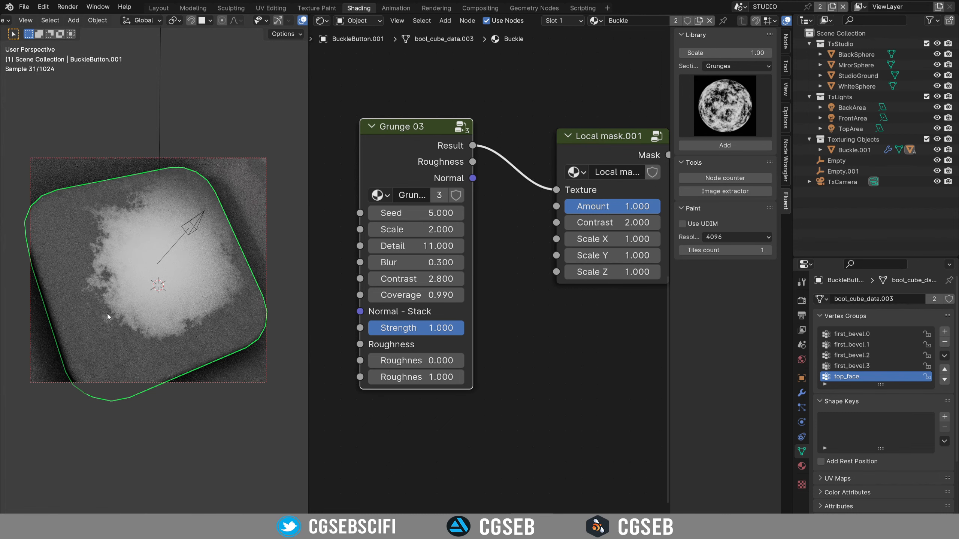
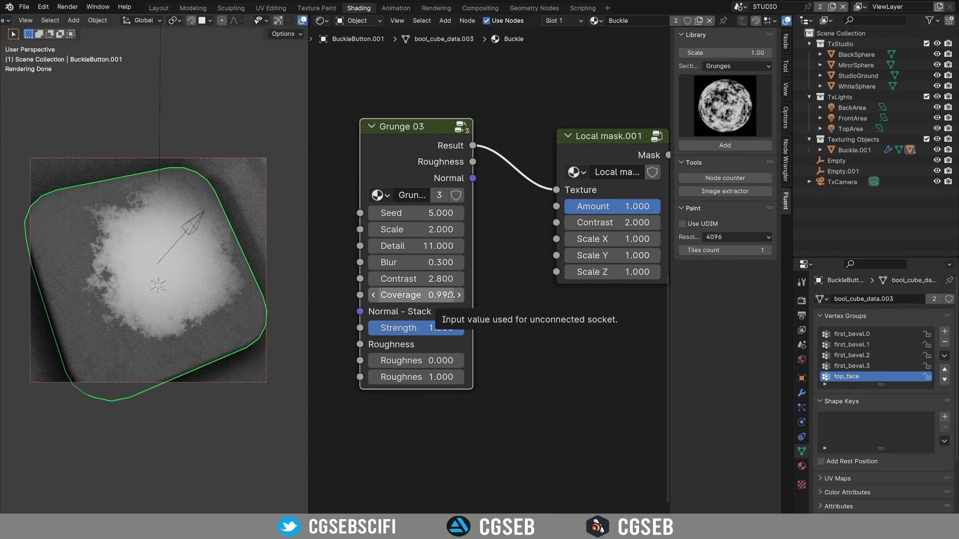
Step: Move the Decal Mixer with its input nodes away from the Layer node to free space along its Mask link
{"action": "middle_click_drag", "start_coordinate": [562, 311], "coordinate": [406, 351]}
{"action": "scroll", "coordinate": [461, 340], "scroll_direction": "down", "scroll_amount": 3}
{"action": "middle_click_drag", "start_coordinate": [576, 321], "coordinate": [591, 254]}
{"action": "scroll", "coordinate": [595, 296], "scroll_direction": "down", "scroll_amount": 2}
{"action": "left_click_drag", "start_coordinate": [605, 348], "coordinate": [349, 121]}
{"action": "left_click_drag", "start_coordinate": [590, 120], "coordinate": [487, 143]}
{"action": "left_click", "coordinate": [488, 144]}
{"action": "middle_click_drag", "start_coordinate": [579, 176], "coordinate": [497, 203]}
{"action": "scroll", "coordinate": [498, 203], "scroll_direction": "up", "scroll_amount": 3}
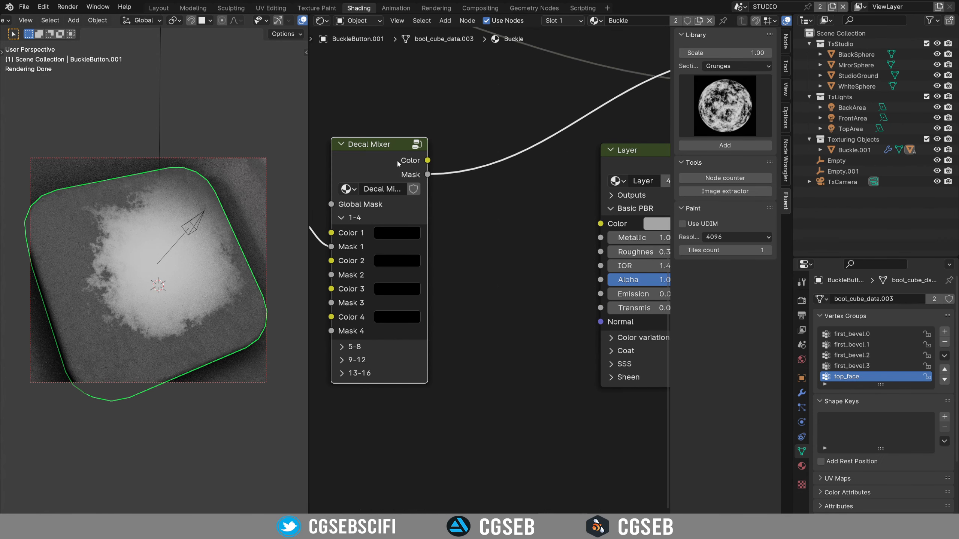
Step: Add a Math node and insert it on the link leaving the Decal Mixer's Mask output
{"action": "scroll", "coordinate": [397, 161], "scroll_direction": "up", "scroll_amount": 1}
{"action": "middle_click_drag", "start_coordinate": [403, 171], "coordinate": [450, 192]}
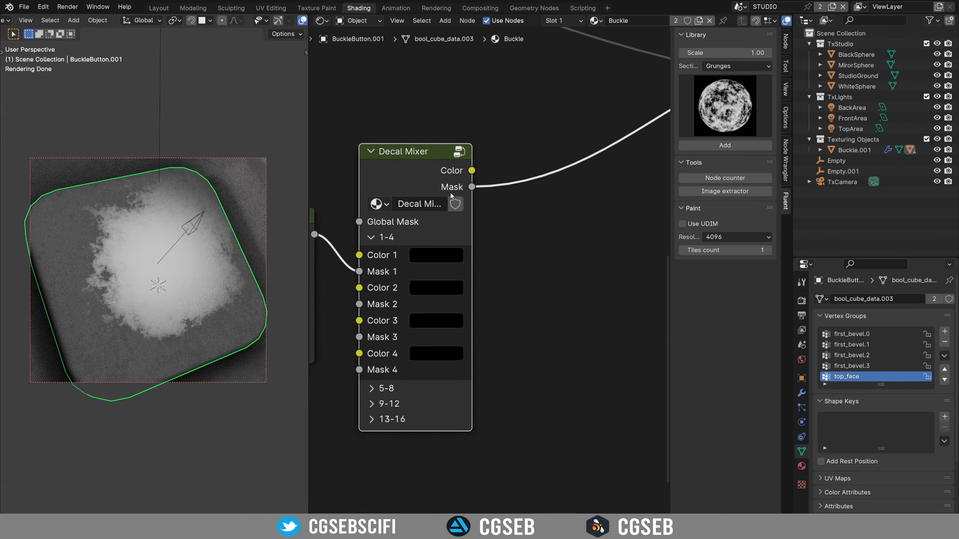
{"action": "key", "text": "shift+a"}
{"action": "left_click", "coordinate": [497, 204]}
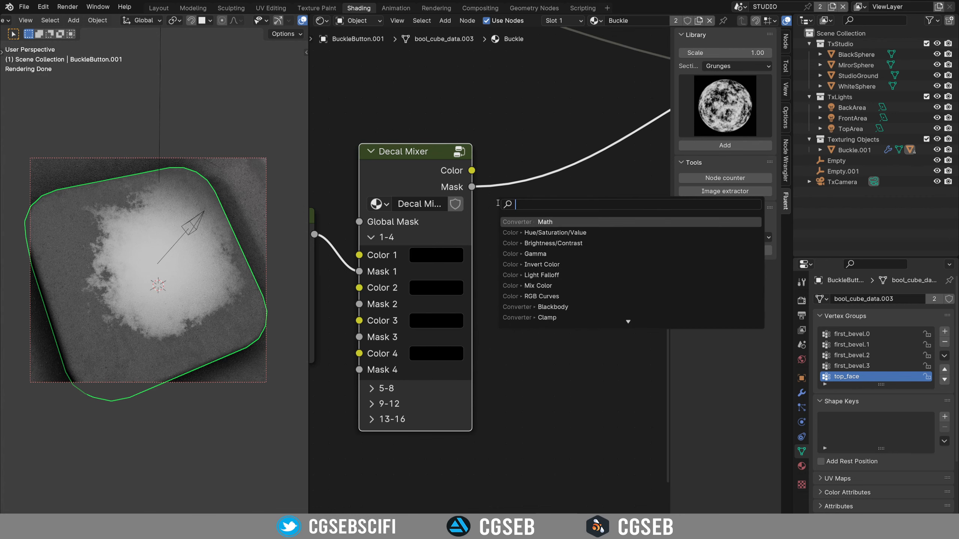
{"action": "left_click", "coordinate": [538, 222]}
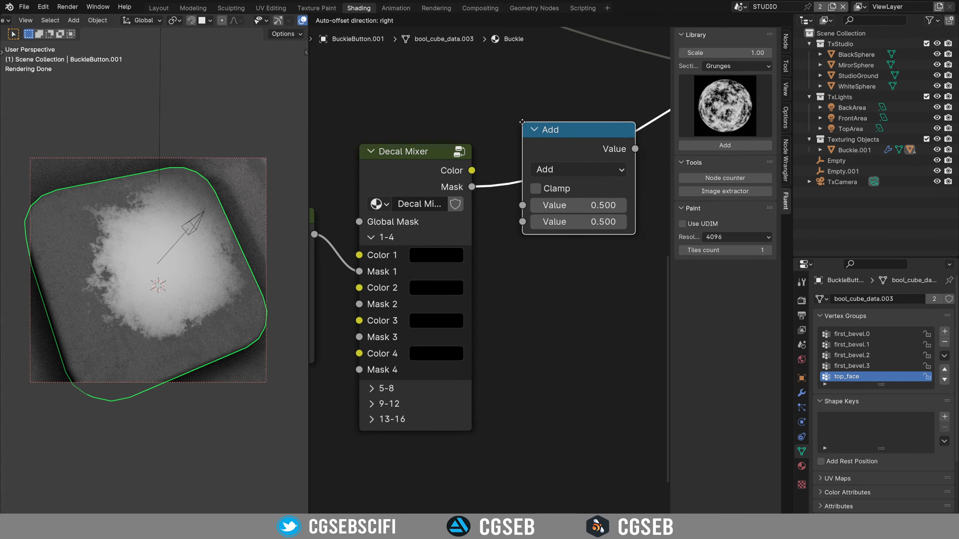
{"action": "left_click", "coordinate": [569, 178]}
Step: Switch the Math node's operation to Greater Than and set its Threshold to 0.040
{"action": "left_click", "coordinate": [573, 169]}
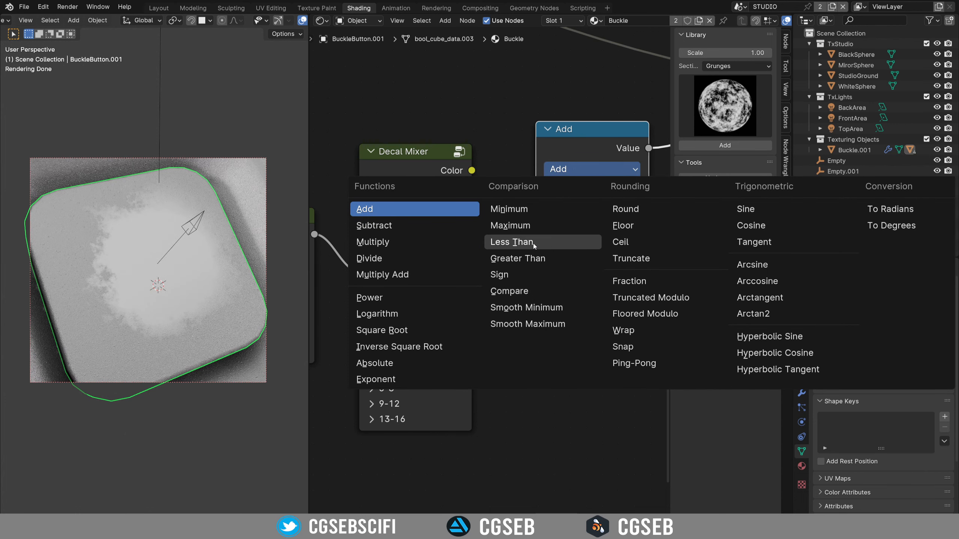
{"action": "left_click", "coordinate": [535, 258]}
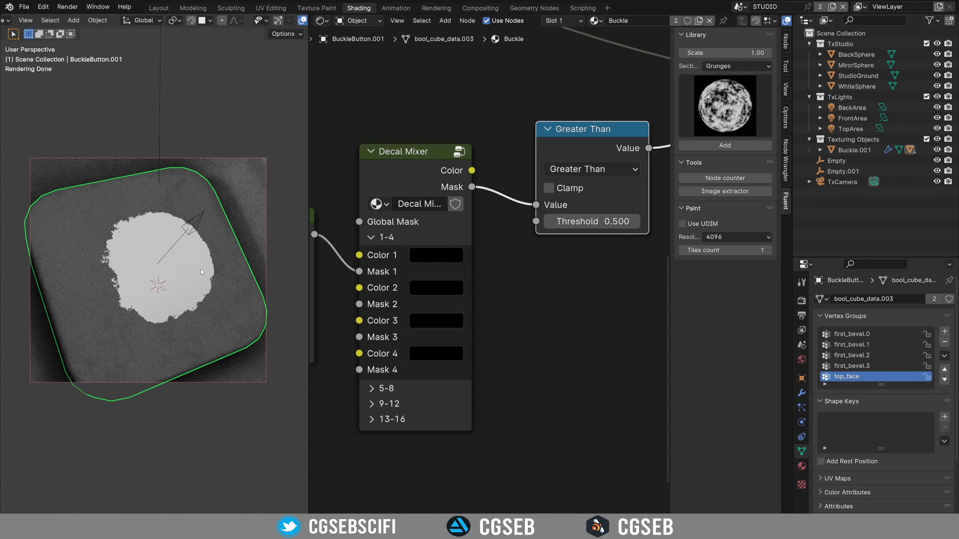
{"action": "left_click_drag", "start_coordinate": [591, 221], "coordinate": [549, 221]}
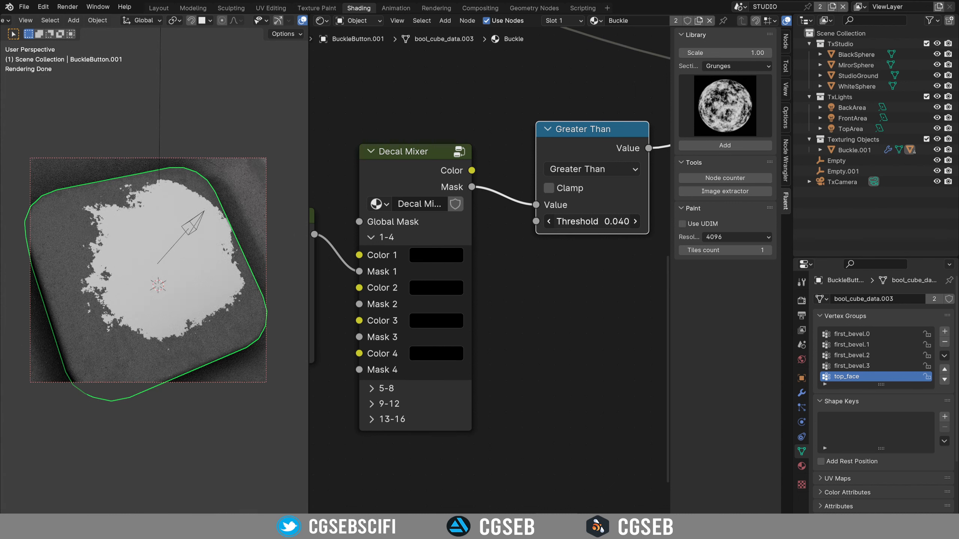
Step: Move the control empty to shift the worn mask patch slightly across the button
{"action": "middle_click_drag", "start_coordinate": [187, 258], "coordinate": [191, 295]}
{"action": "scroll", "coordinate": [167, 275], "scroll_direction": "up", "scroll_amount": 3}
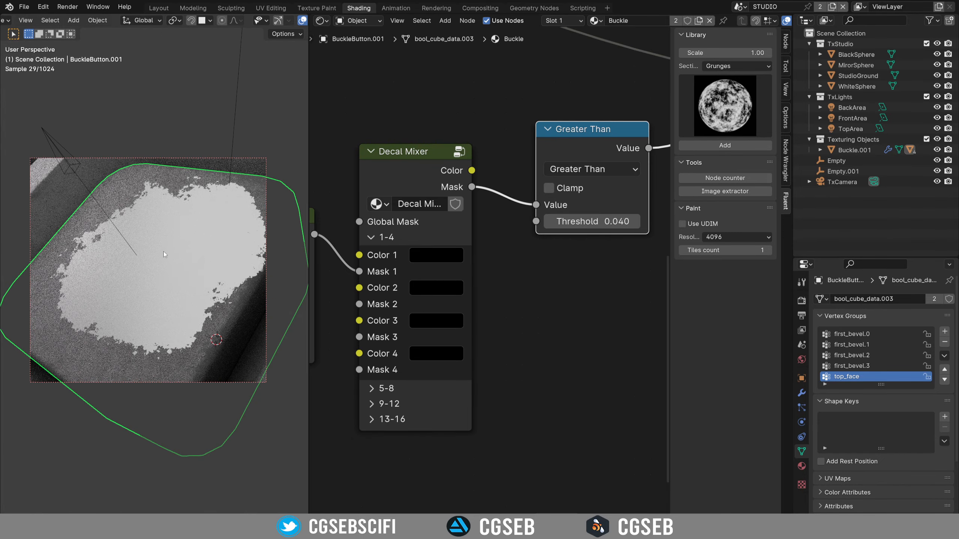
{"action": "scroll", "coordinate": [163, 253], "scroll_direction": "down", "scroll_amount": 4}
{"action": "scroll", "coordinate": [162, 253], "scroll_direction": "up", "scroll_amount": 2}
{"action": "middle_click_drag", "start_coordinate": [162, 253], "coordinate": [212, 283]}
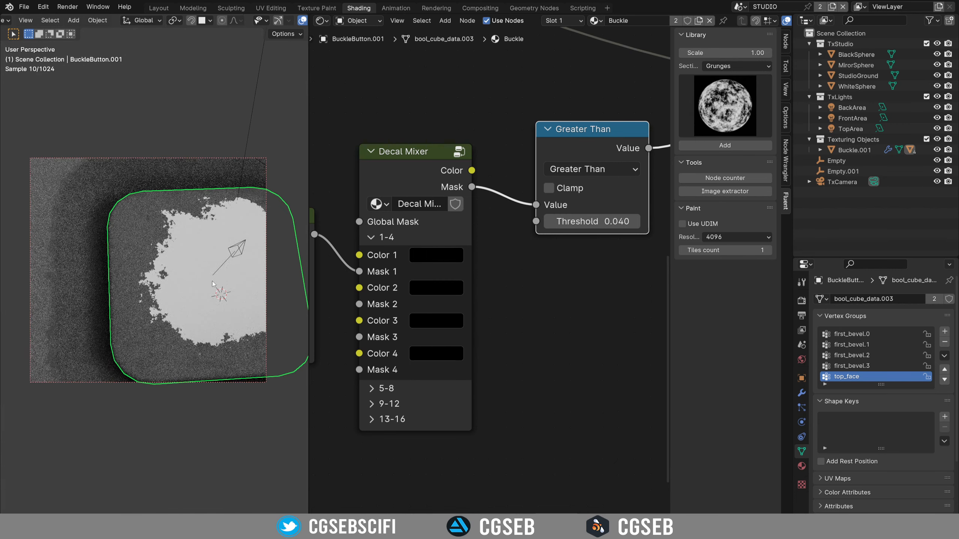
{"action": "left_click", "coordinate": [240, 260]}
{"action": "key", "text": "g"}
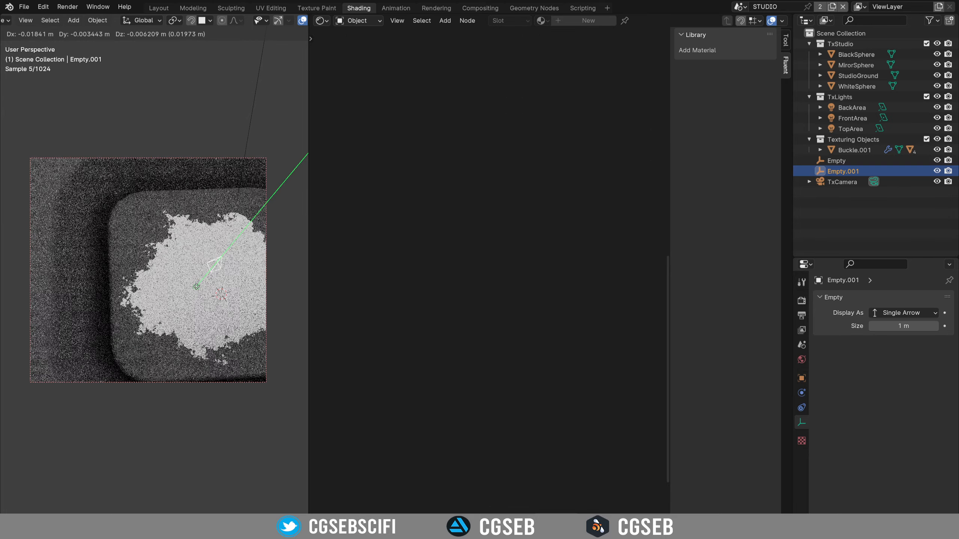
{"action": "left_click", "coordinate": [198, 286]}
Step: Rescale the control empty to adjust the mask patch's size and reselect the button
{"action": "scroll", "coordinate": [218, 321], "scroll_direction": "down", "scroll_amount": 3}
{"action": "middle_click_drag", "start_coordinate": [208, 310], "coordinate": [188, 192]}
{"action": "scroll", "coordinate": [166, 256], "scroll_direction": "up", "scroll_amount": 4}
{"action": "left_click", "coordinate": [166, 248]}
{"action": "left_click", "coordinate": [189, 194]}
{"action": "key", "text": "s"}
{"action": "left_click", "coordinate": [192, 190]}
{"action": "left_click", "coordinate": [196, 227]}
{"action": "middle_click_drag", "start_coordinate": [325, 325], "coordinate": [655, 257]}
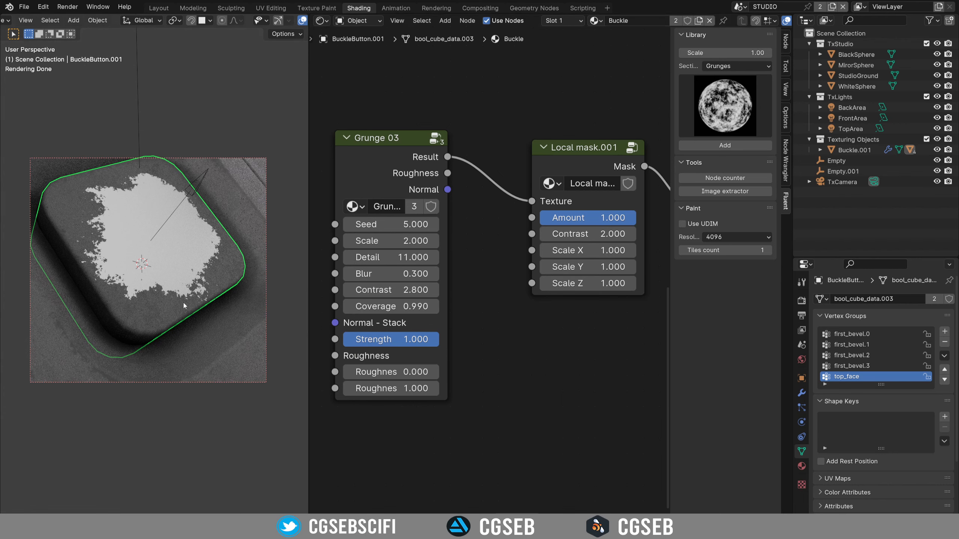
Step: Reposition the Decal Mixer and Greater Than nodes to free up space before the metal Layer node
{"action": "middle_click_drag", "start_coordinate": [167, 266], "coordinate": [121, 267]}
{"action": "scroll", "coordinate": [127, 266], "scroll_direction": "up", "scroll_amount": 4}
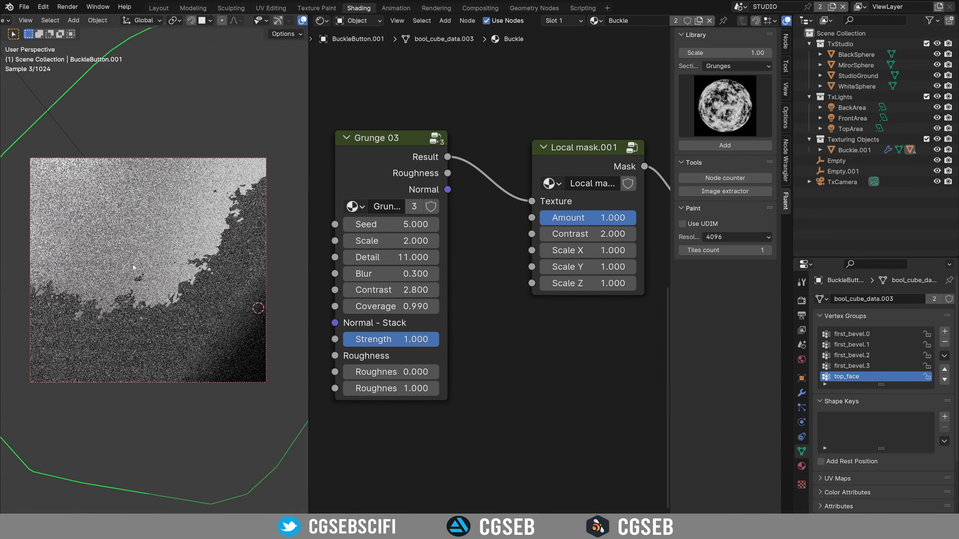
{"action": "scroll", "coordinate": [180, 284], "scroll_direction": "up", "scroll_amount": 3}
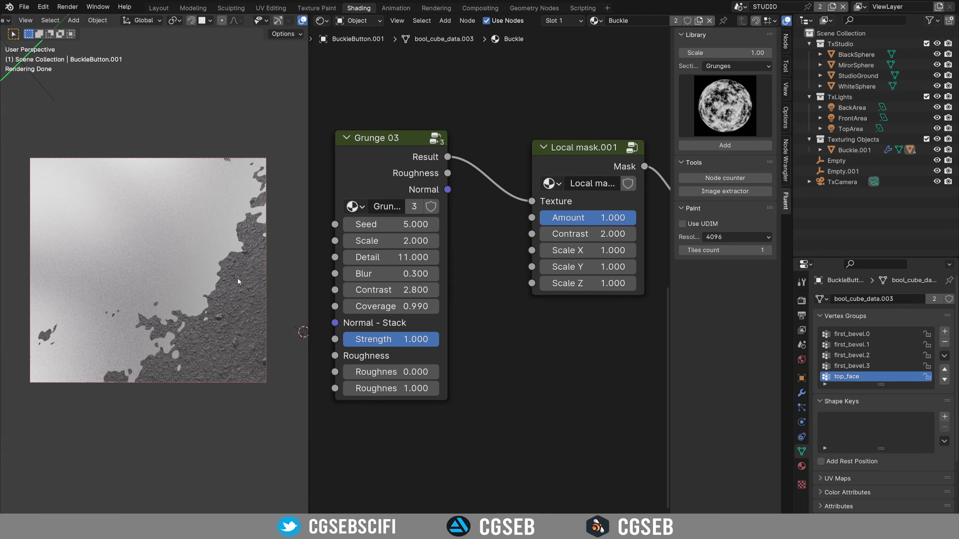
{"action": "middle_click_drag", "start_coordinate": [173, 248], "coordinate": [145, 276]}
{"action": "middle_click_drag", "start_coordinate": [180, 244], "coordinate": [159, 245]}
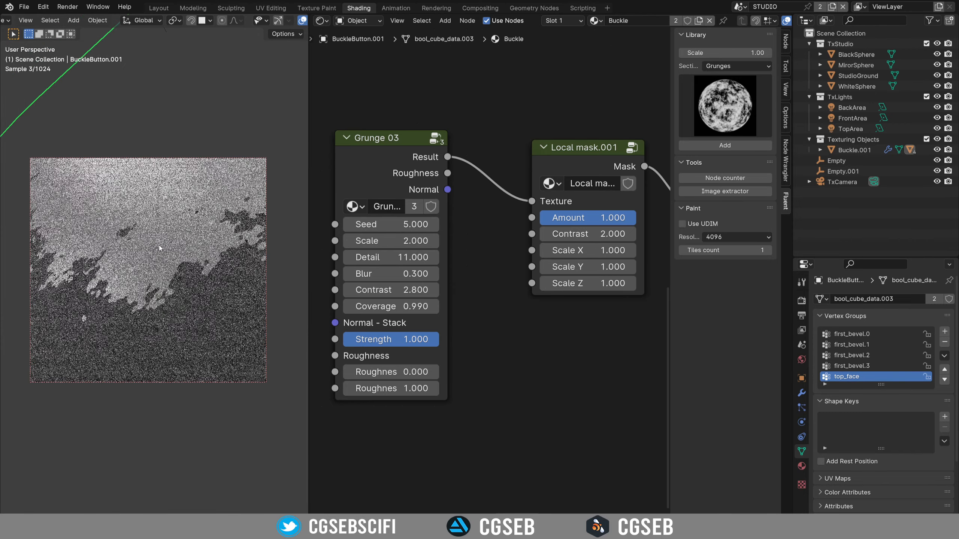
{"action": "middle_click_drag", "start_coordinate": [623, 283], "coordinate": [406, 267]}
{"action": "scroll", "coordinate": [416, 270], "scroll_direction": "down", "scroll_amount": 2}
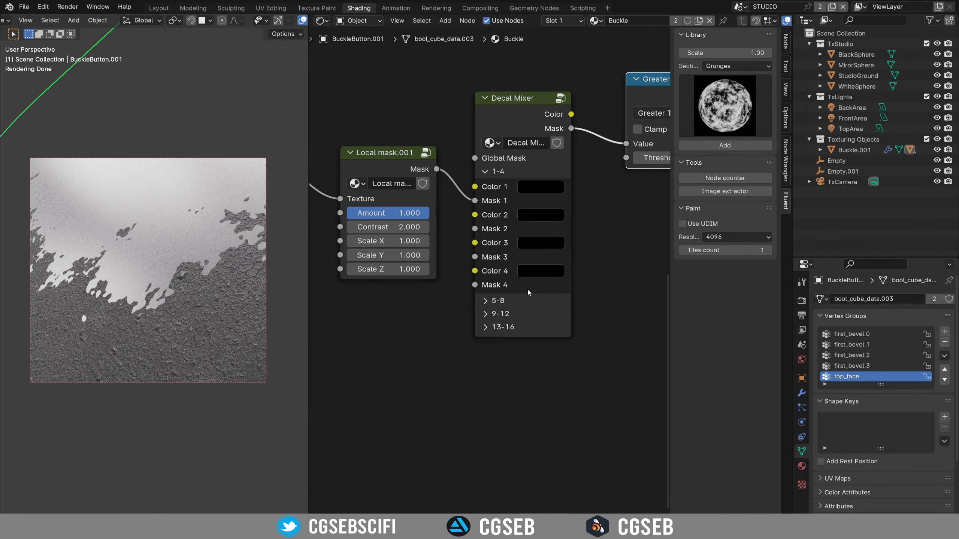
{"action": "scroll", "coordinate": [489, 270], "scroll_direction": "down", "scroll_amount": 2}
{"action": "middle_click_drag", "start_coordinate": [565, 218], "coordinate": [452, 253]}
{"action": "left_click_drag", "start_coordinate": [534, 269], "coordinate": [359, 143]}
{"action": "key", "text": "g"}
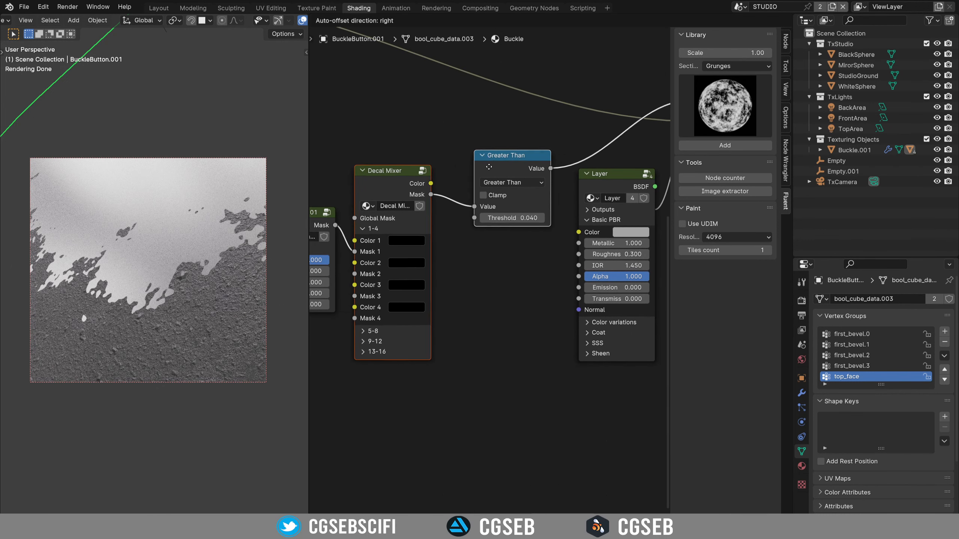
{"action": "left_click_drag", "start_coordinate": [480, 166], "coordinate": [478, 166]}
Step: Add a Bump node between the Greater Than node and the metal Layer node
{"action": "scroll", "coordinate": [529, 181], "scroll_direction": "down", "scroll_amount": 1}
{"action": "middle_click_drag", "start_coordinate": [539, 184], "coordinate": [392, 225]}
{"action": "left_click_drag", "start_coordinate": [446, 220], "coordinate": [555, 226]}
{"action": "left_click", "coordinate": [435, 277]}
{"action": "key", "text": "shift+a"}
{"action": "left_click", "coordinate": [460, 248]}
{"action": "type", "text": "bump"}
{"action": "key", "text": "Return"}
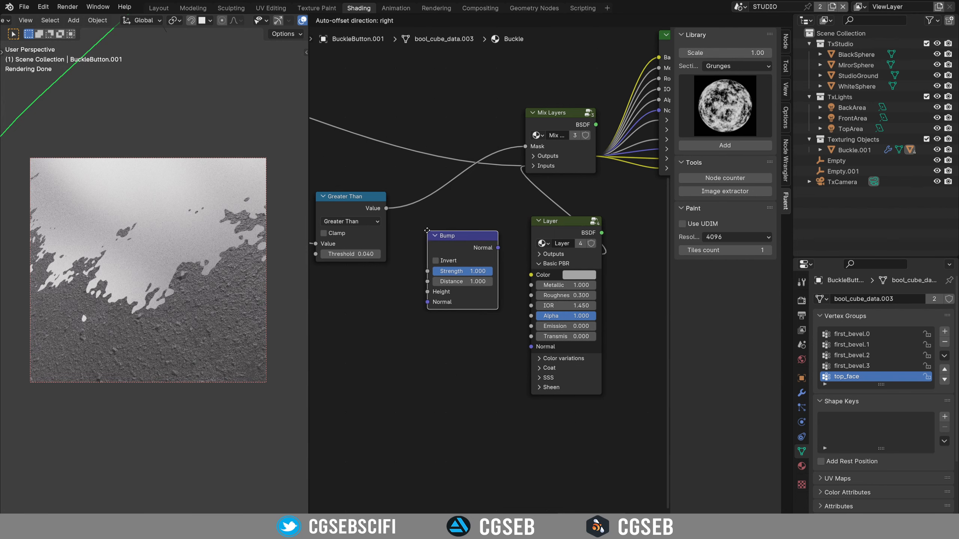
{"action": "left_click", "coordinate": [425, 219]}
Step: Connect the Greater Than node's Value to the Bump's Height, and the Bump's Normal to the Layer's Normal input
{"action": "scroll", "coordinate": [378, 209], "scroll_direction": "up", "scroll_amount": 1}
{"action": "left_click", "coordinate": [366, 199]}
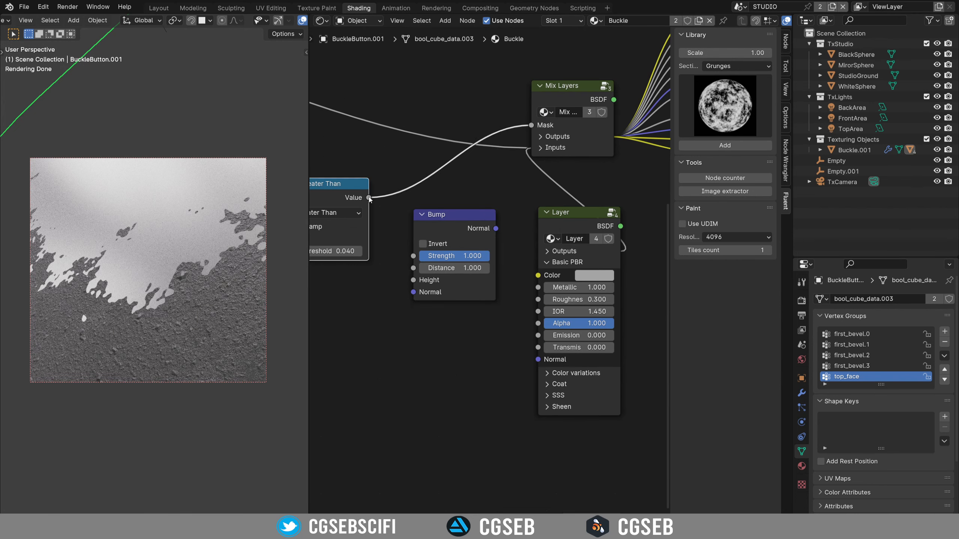
{"action": "left_click_drag", "start_coordinate": [369, 196], "coordinate": [468, 280]}
{"action": "left_click_drag", "start_coordinate": [550, 229], "coordinate": [594, 359]}
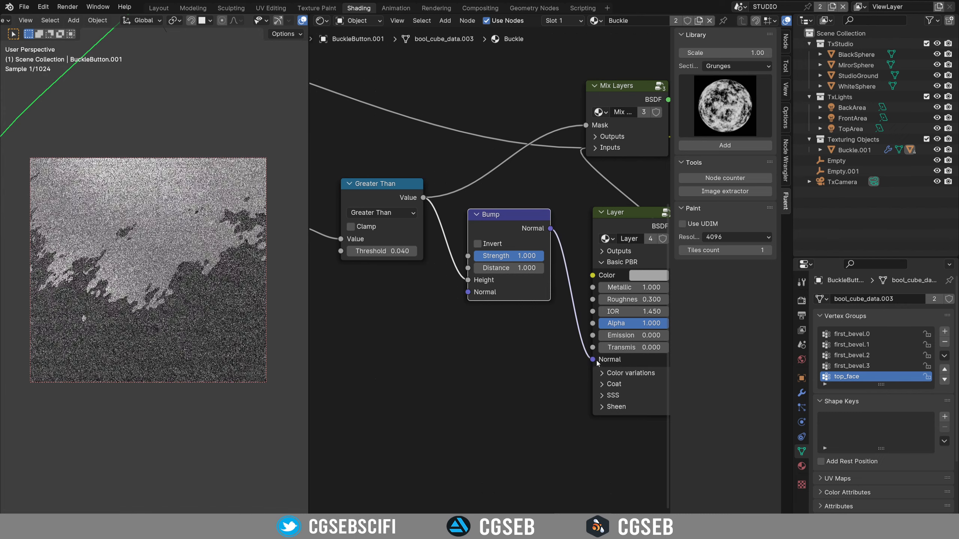
Step: Enable Invert on the Bump node and inspect the relief along the worn patch's edge
{"action": "middle_click_drag", "start_coordinate": [489, 251], "coordinate": [540, 243]}
{"action": "left_click", "coordinate": [531, 236]}
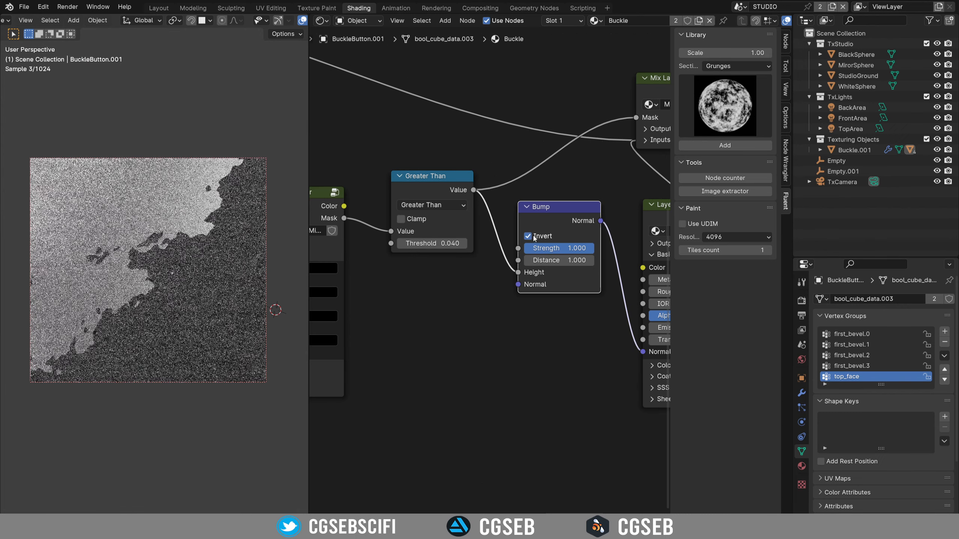
{"action": "mouse_move", "coordinate": [125, 321]}
{"action": "middle_mouse_down"}
{"action": "mouse_move", "coordinate": [267, 318]}
{"action": "mouse_move", "coordinate": [80, 304]}
{"action": "mouse_move", "coordinate": [80, 287]}
{"action": "mouse_move", "coordinate": [124, 343]}
{"action": "mouse_move", "coordinate": [288, 336]}
{"action": "middle_mouse_up"}
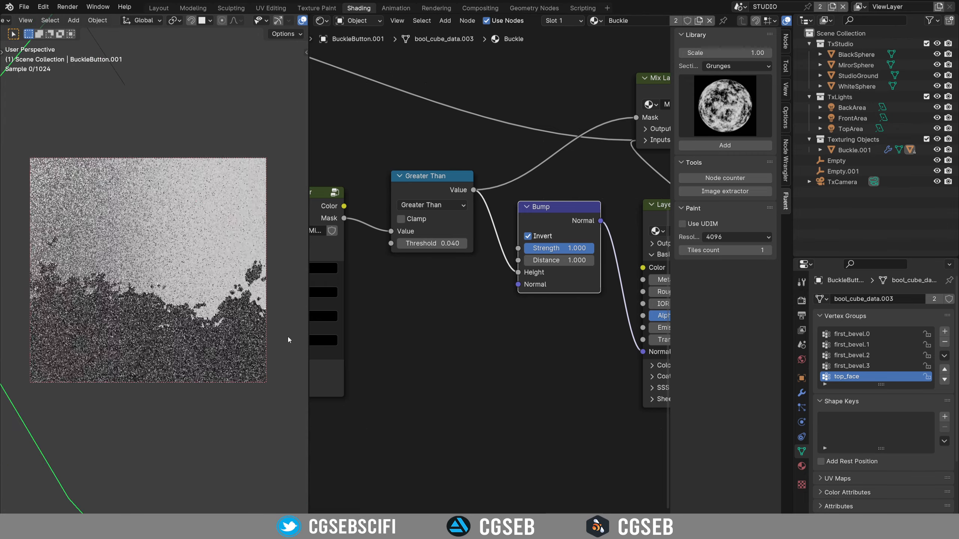
{"action": "middle_click_drag", "start_coordinate": [91, 322], "coordinate": [192, 281]}
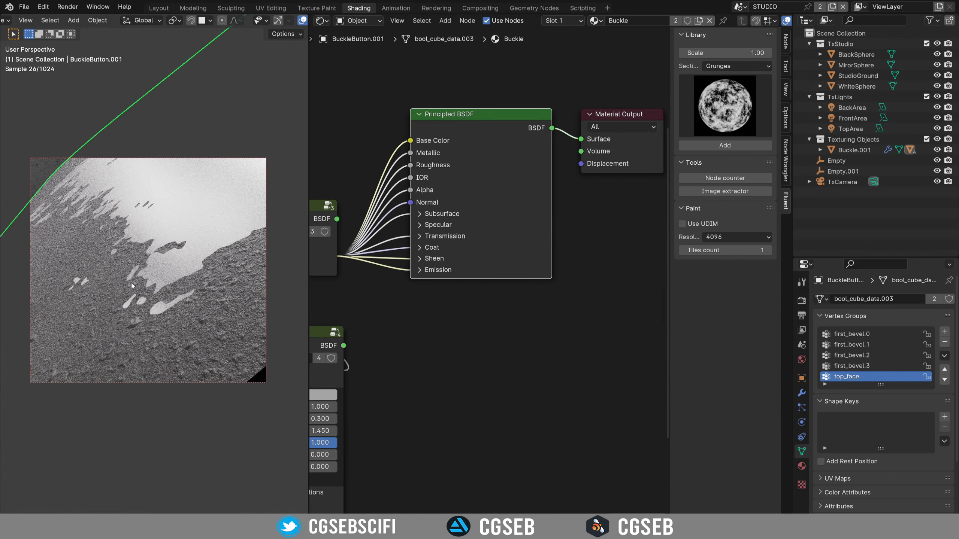
{"action": "middle_click_drag", "start_coordinate": [113, 279], "coordinate": [191, 230]}
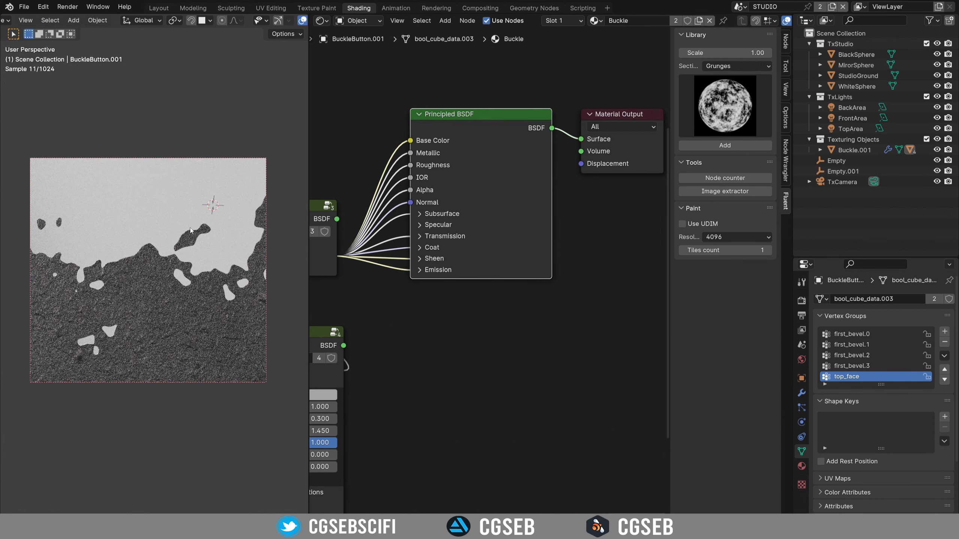
{"action": "middle_click_drag", "start_coordinate": [162, 194], "coordinate": [145, 231]}
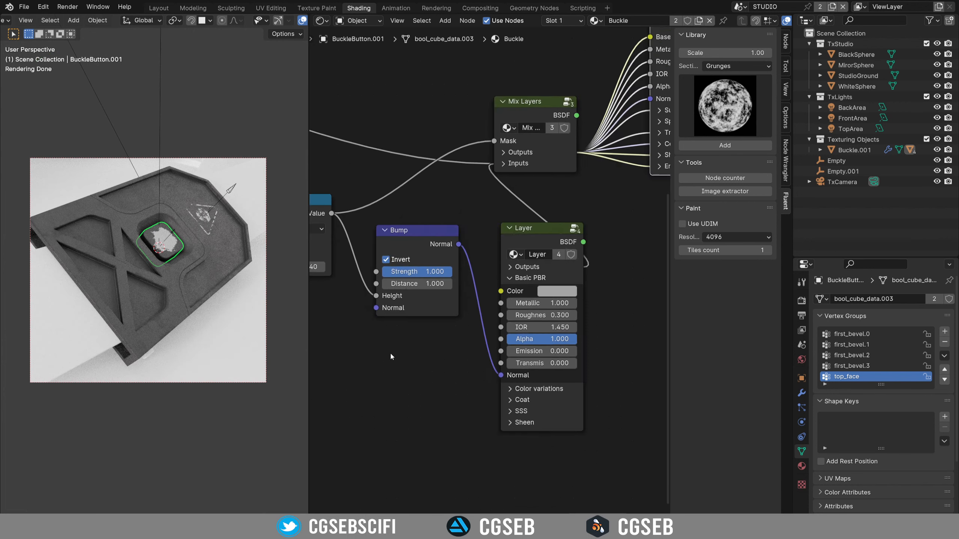
Step: Reposition the Local mask.001 node between the Grunge 03 and Decal Mixer nodes
{"action": "mouse_move", "coordinate": [389, 352]}
{"action": "middle_mouse_down"}
{"action": "mouse_move", "coordinate": [514, 290]}
{"action": "mouse_move", "coordinate": [587, 323]}
{"action": "mouse_move", "coordinate": [691, 263]}
{"action": "middle_mouse_up"}
{"action": "middle_click_drag", "start_coordinate": [404, 315], "coordinate": [517, 278]}
{"action": "left_click", "coordinate": [618, 100]}
{"action": "left_click_drag", "start_coordinate": [530, 134], "coordinate": [490, 97]}
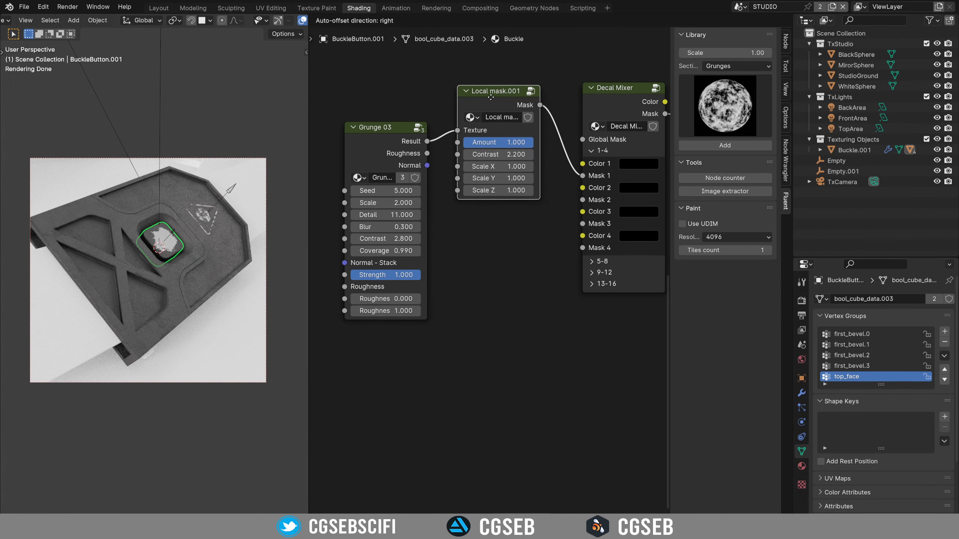
{"action": "left_click", "coordinate": [592, 104]}
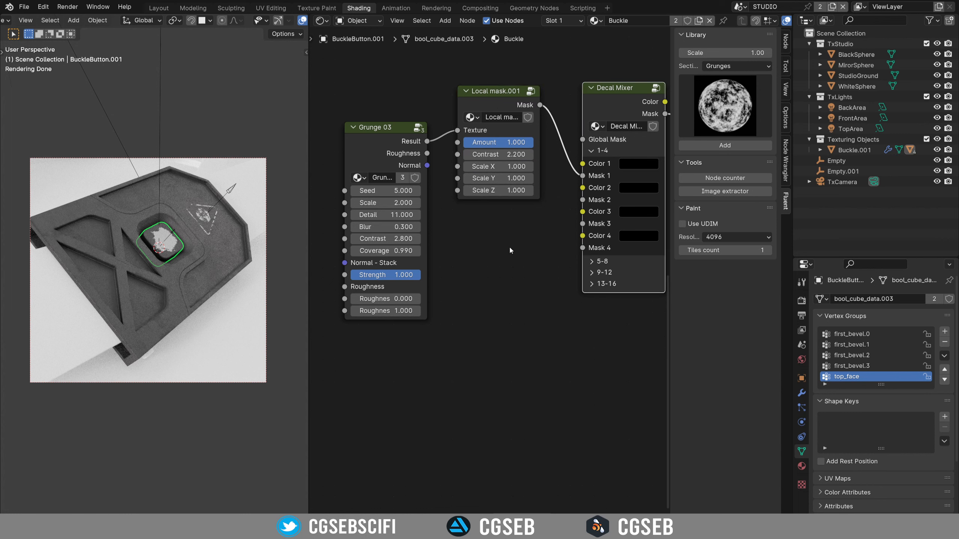
{"action": "scroll", "coordinate": [500, 261], "scroll_direction": "up", "scroll_amount": 1}
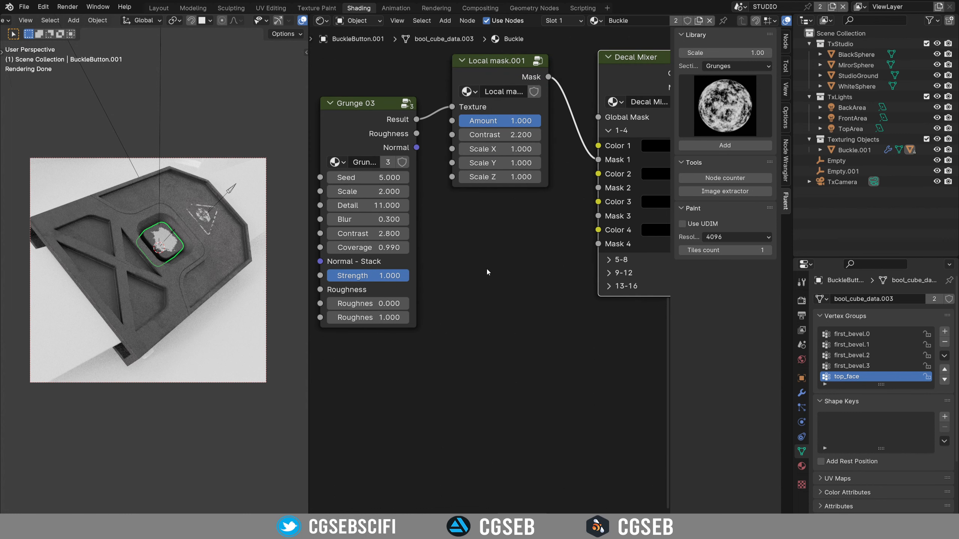
Step: Add an All Edges mask below the local mask and connect its Mask output to the Decal Mixer's Mask 2
{"action": "key", "text": "shift+f"}
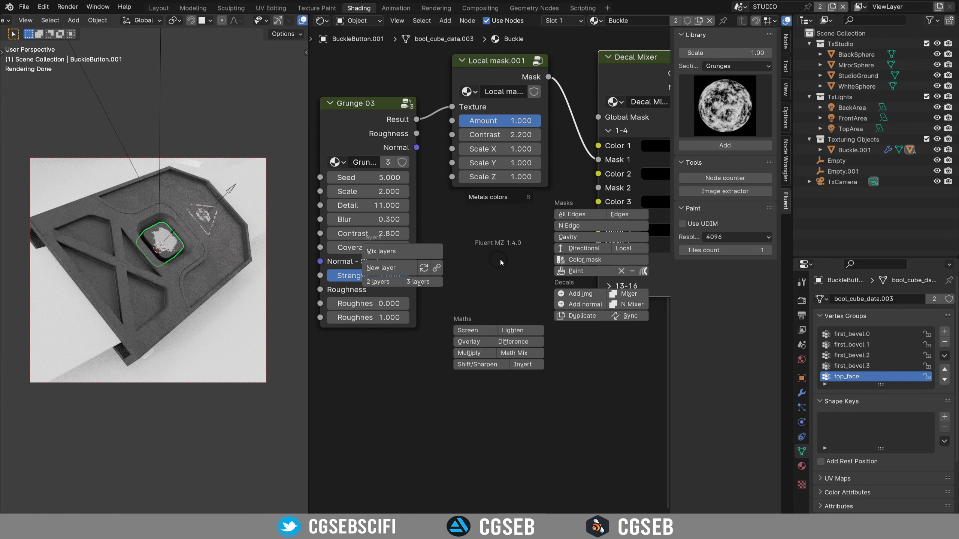
{"action": "left_click", "coordinate": [581, 215]}
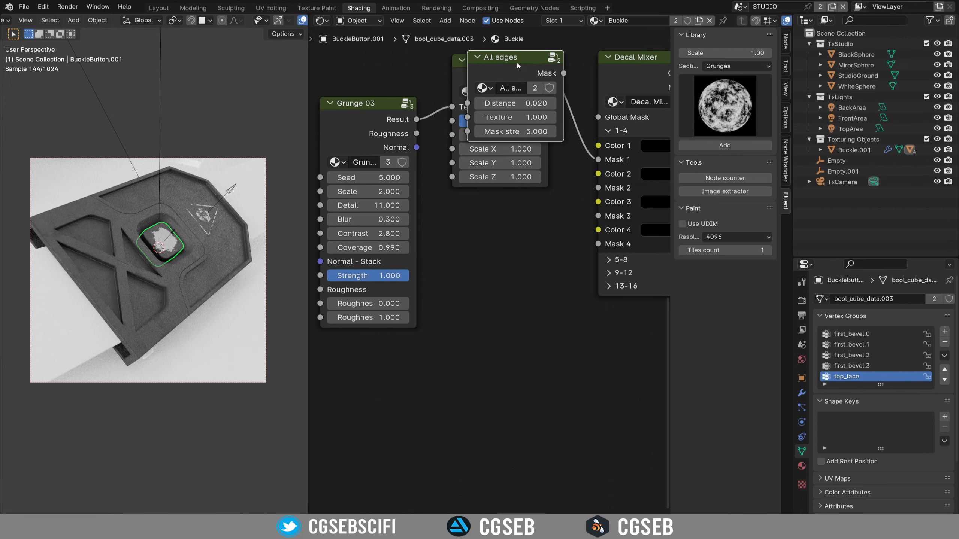
{"action": "left_click", "coordinate": [492, 235]}
{"action": "left_click_drag", "start_coordinate": [537, 242], "coordinate": [600, 189]}
Step: Duplicate the Grunge 03 node and connect the copy's Result to the All edges node's Texture input
{"action": "middle_click_drag", "start_coordinate": [361, 123], "coordinate": [464, 119]}
{"action": "left_click_drag", "start_coordinate": [464, 120], "coordinate": [389, 66]}
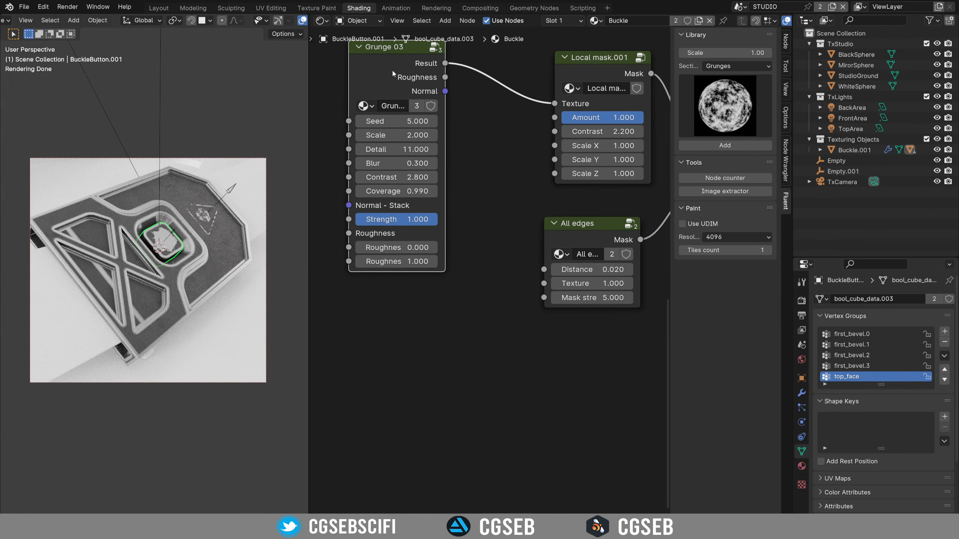
{"action": "key", "text": "shift+d"}
{"action": "left_click", "coordinate": [432, 327]}
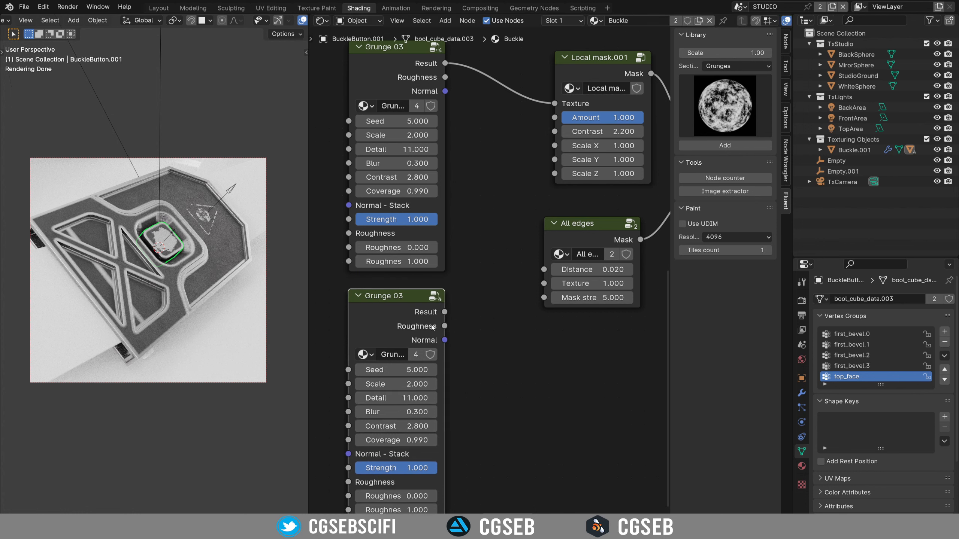
{"action": "left_click_drag", "start_coordinate": [445, 312], "coordinate": [520, 254]}
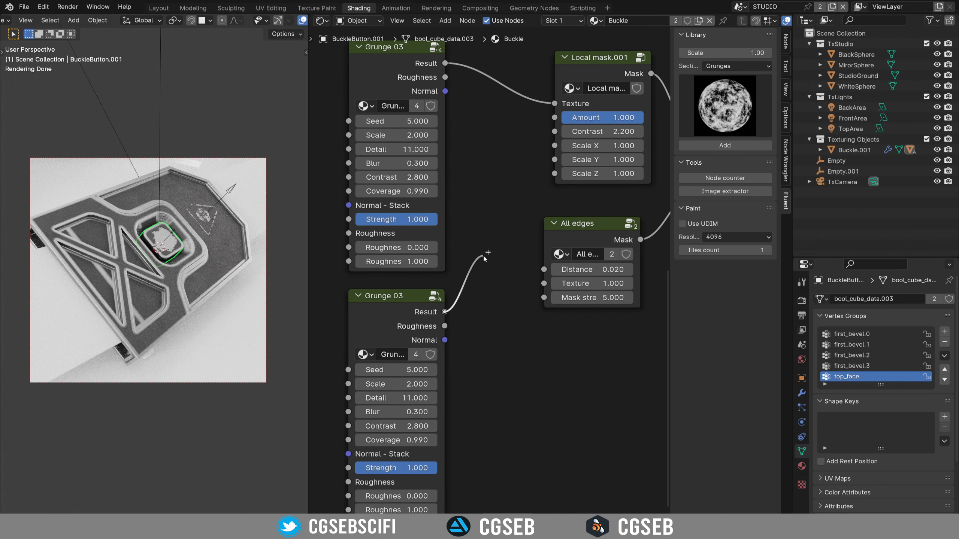
{"action": "left_click_drag", "start_coordinate": [560, 283], "coordinate": [560, 284]}
{"action": "middle_click_drag", "start_coordinate": [543, 327], "coordinate": [536, 251]}
{"action": "middle_click_drag", "start_coordinate": [477, 284], "coordinate": [497, 265]}
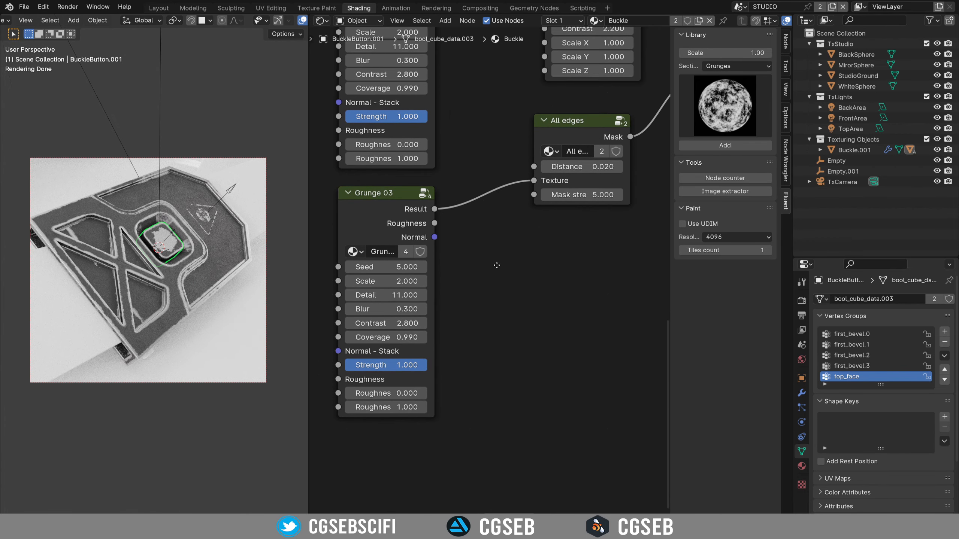
{"action": "left_click_drag", "start_coordinate": [572, 131], "coordinate": [578, 153]}
Step: Set the duplicated Grunge 03 node's Coverage to 0.390
{"action": "scroll", "coordinate": [218, 262], "scroll_direction": "up", "scroll_amount": 2}
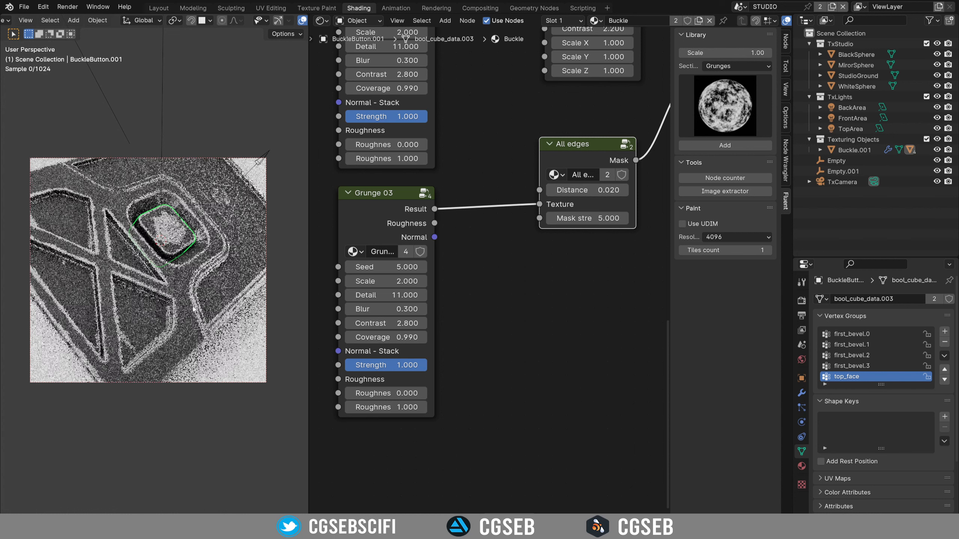
{"action": "middle_click_drag", "start_coordinate": [115, 277], "coordinate": [158, 250]}
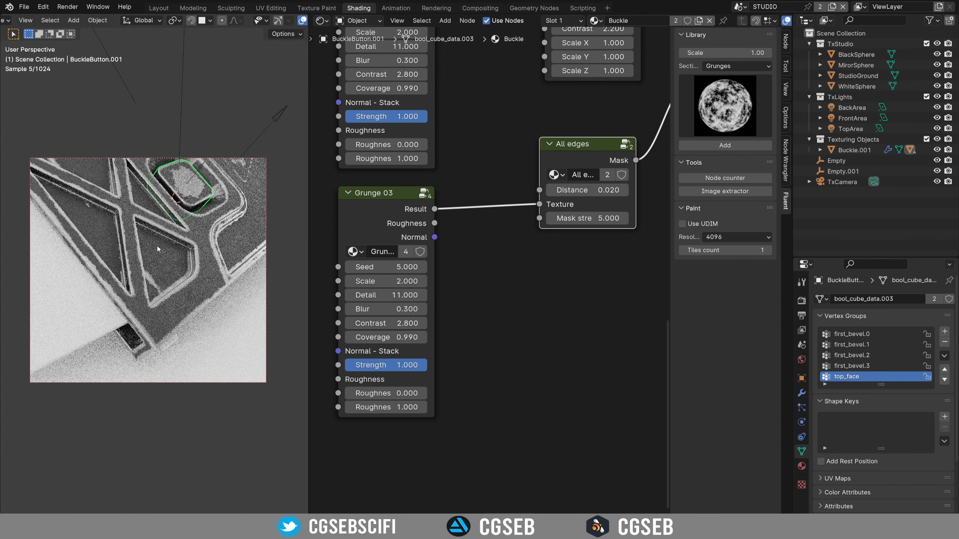
{"action": "scroll", "coordinate": [491, 299], "scroll_direction": "up", "scroll_amount": 2}
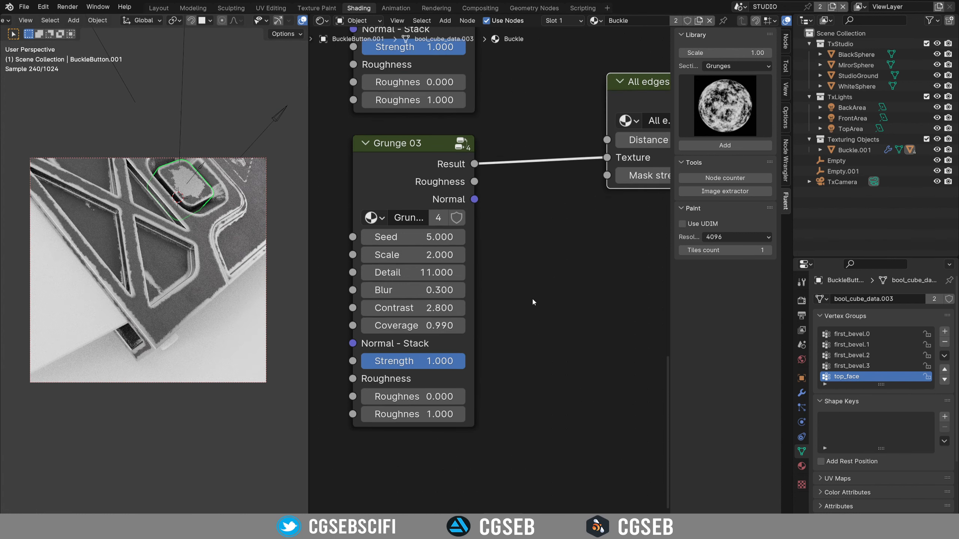
{"action": "left_click_drag", "start_coordinate": [429, 325], "coordinate": [373, 326]}
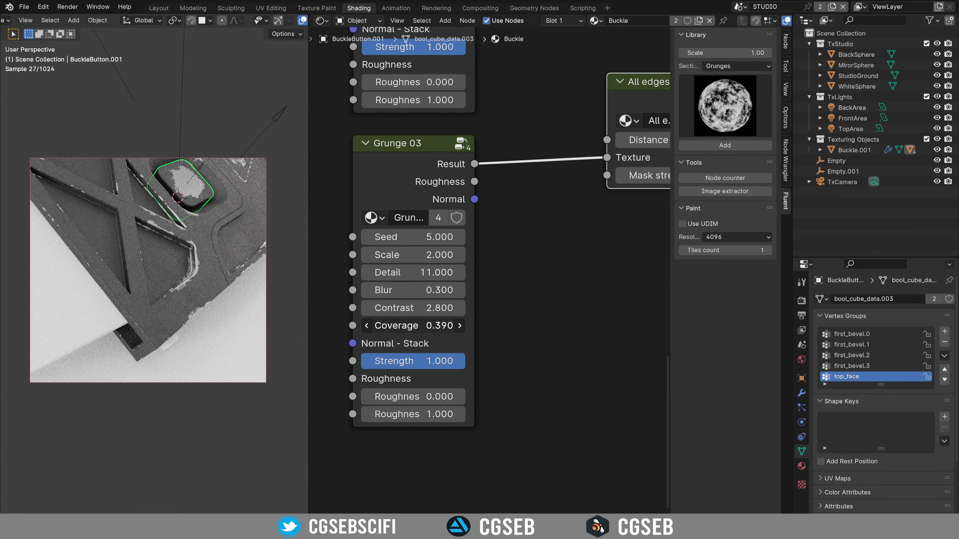
Step: Examine the edge wear across the buckle's corners and recesses from several angles
{"action": "middle_click_drag", "start_coordinate": [176, 271], "coordinate": [140, 308]}
{"action": "scroll", "coordinate": [182, 327], "scroll_direction": "down", "scroll_amount": 1}
{"action": "scroll", "coordinate": [187, 329], "scroll_direction": "up", "scroll_amount": 3}
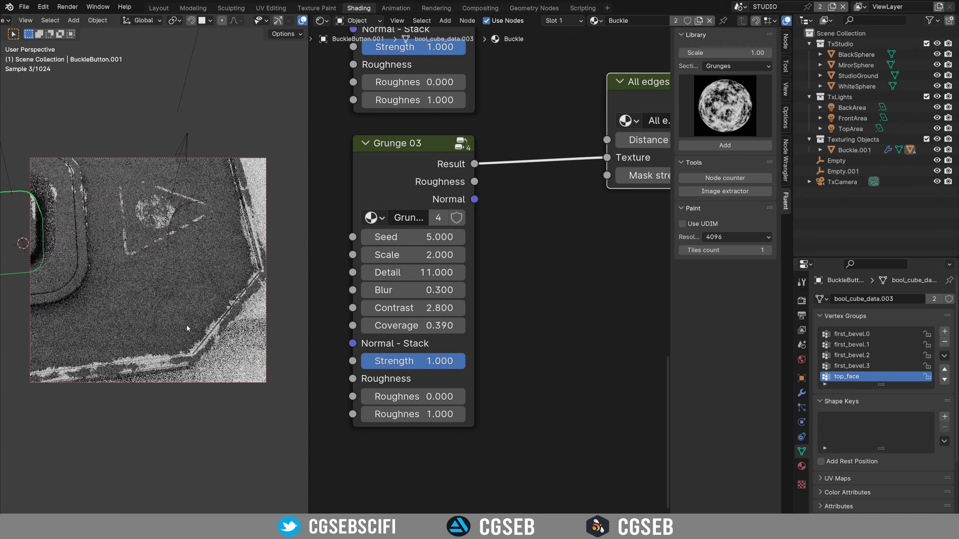
{"action": "middle_click_drag", "start_coordinate": [188, 329], "coordinate": [82, 236]}
{"action": "scroll", "coordinate": [163, 285], "scroll_direction": "down", "scroll_amount": 2}
{"action": "middle_click_drag", "start_coordinate": [166, 290], "coordinate": [210, 290]}
{"action": "scroll", "coordinate": [177, 294], "scroll_direction": "down", "scroll_amount": 2}
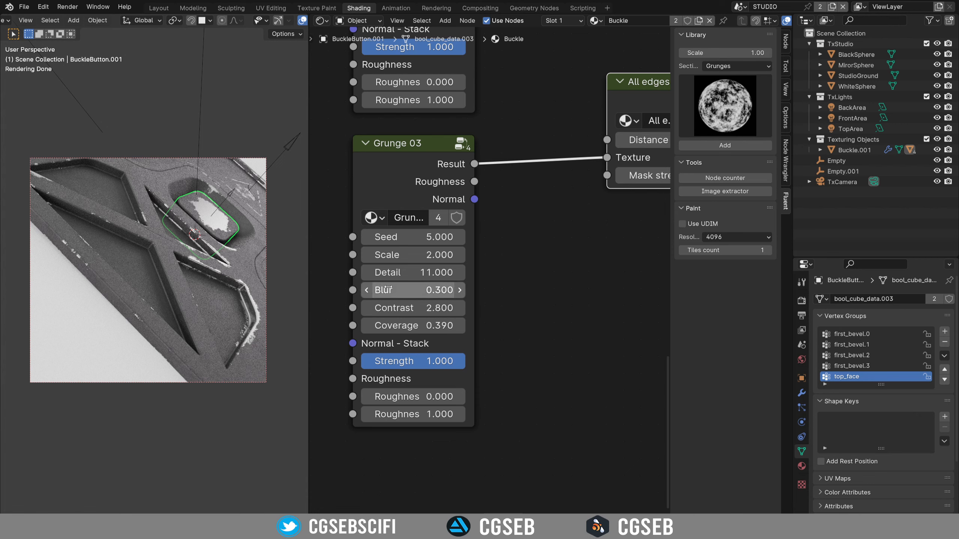
{"action": "mouse_move", "coordinate": [173, 292]}
{"action": "middle_mouse_down", "text": "shift"}
{"action": "mouse_move", "coordinate": [105, 287]}
{"action": "mouse_move", "coordinate": [177, 279]}
{"action": "mouse_move", "coordinate": [138, 285]}
{"action": "mouse_move", "coordinate": [155, 293]}
{"action": "mouse_move", "coordinate": [135, 282]}
{"action": "mouse_move", "coordinate": [124, 296]}
{"action": "mouse_move", "coordinate": [173, 281]}
{"action": "middle_mouse_up", "text": "shift"}
Step: Move the duplicated Grunge 03 node closer to the All edges node and check the wear along the buckle's outer edge
{"action": "middle_click_drag", "start_coordinate": [521, 228], "coordinate": [429, 298]}
{"action": "left_click_drag", "start_coordinate": [340, 238], "coordinate": [376, 231]}
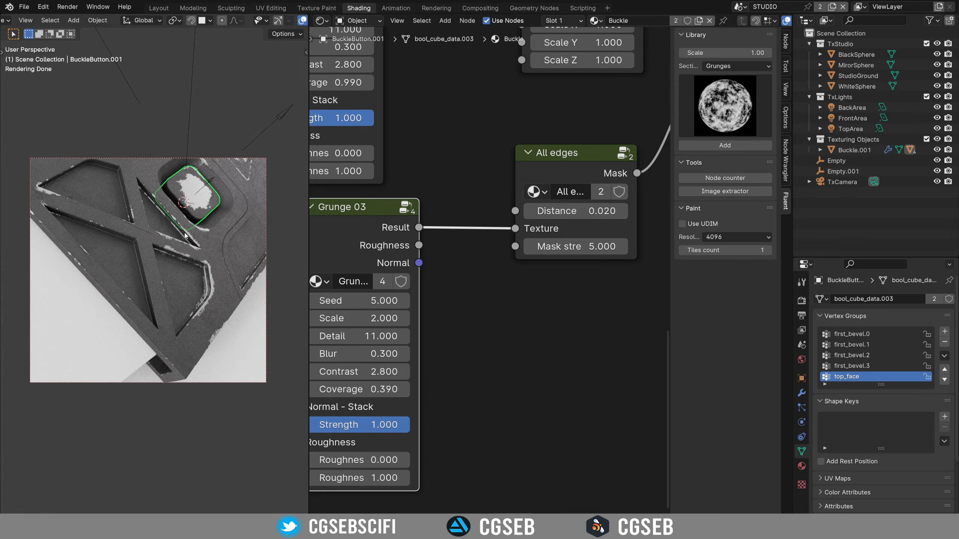
{"action": "scroll", "coordinate": [206, 267], "scroll_direction": "down", "scroll_amount": 2}
{"action": "middle_click_drag", "start_coordinate": [207, 237], "coordinate": [185, 291], "text": "shift"}
{"action": "scroll", "coordinate": [223, 243], "scroll_direction": "up", "scroll_amount": 2}
{"action": "scroll", "coordinate": [197, 262], "scroll_direction": "up", "scroll_amount": 2}
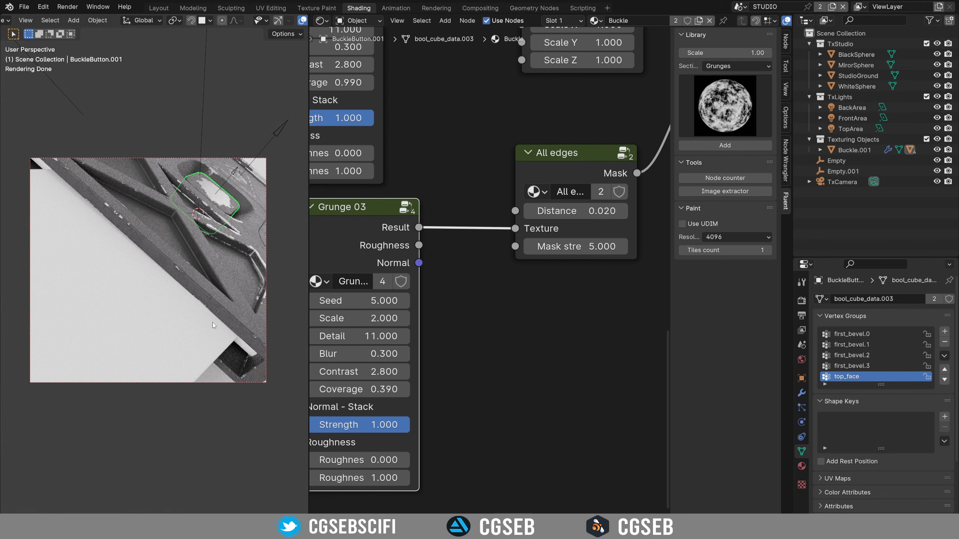
{"action": "scroll", "coordinate": [201, 313], "scroll_direction": "down", "scroll_amount": 5}
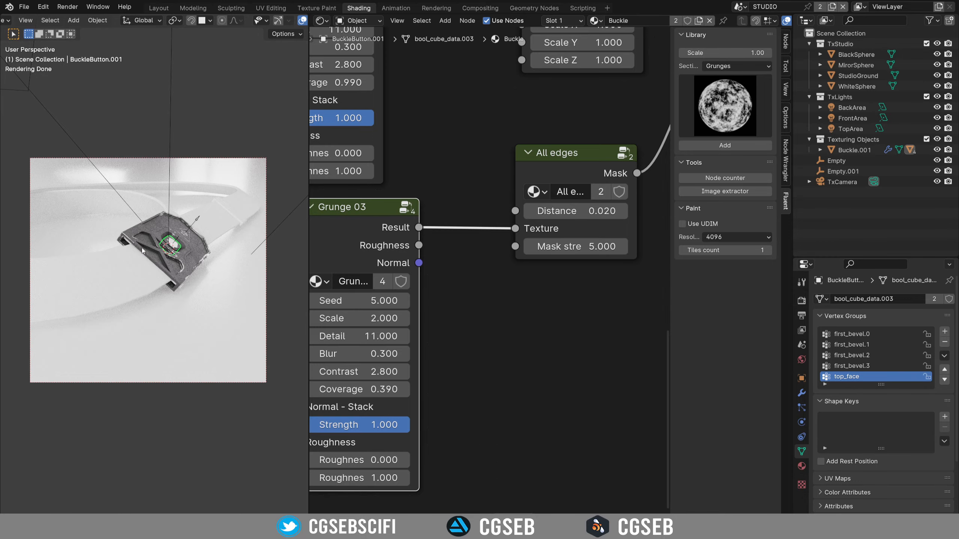
{"action": "scroll", "coordinate": [142, 248], "scroll_direction": "up", "scroll_amount": 10}
{"action": "mouse_move", "coordinate": [166, 261]}
{"action": "middle_mouse_down"}
{"action": "mouse_move", "coordinate": [136, 275]}
{"action": "mouse_move", "coordinate": [152, 267]}
{"action": "middle_mouse_up"}
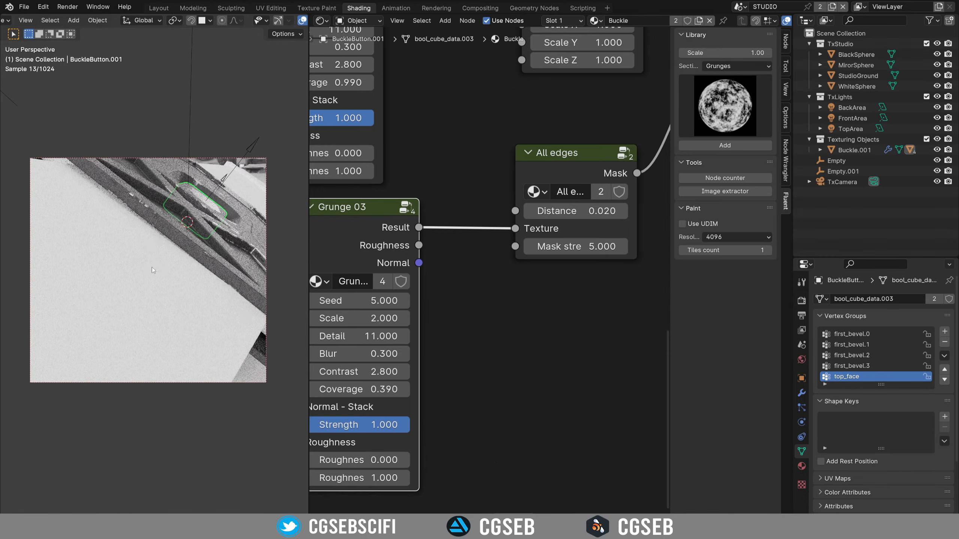
Step: Select the buckle body and add another Local mask with its own control empty
{"action": "left_click", "coordinate": [151, 266]}
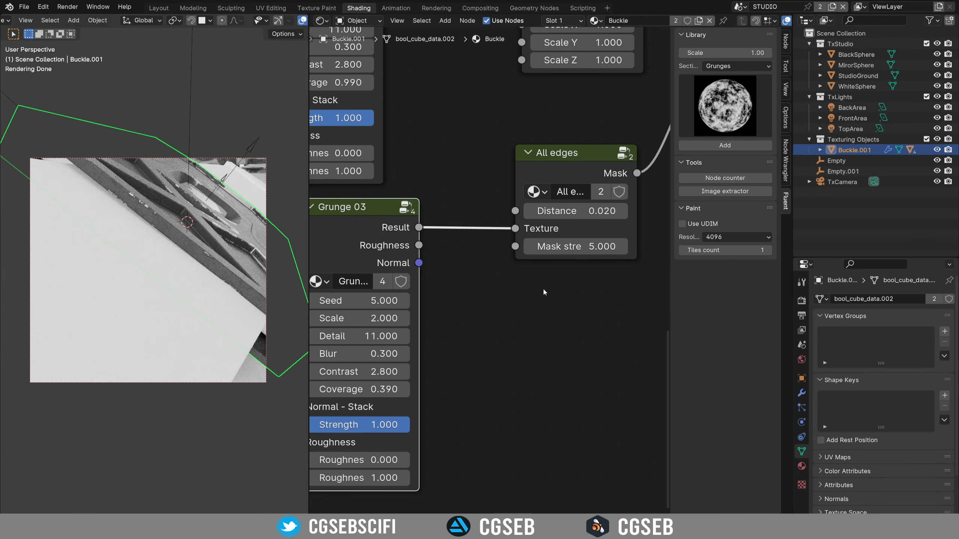
{"action": "key", "text": "shift+a"}
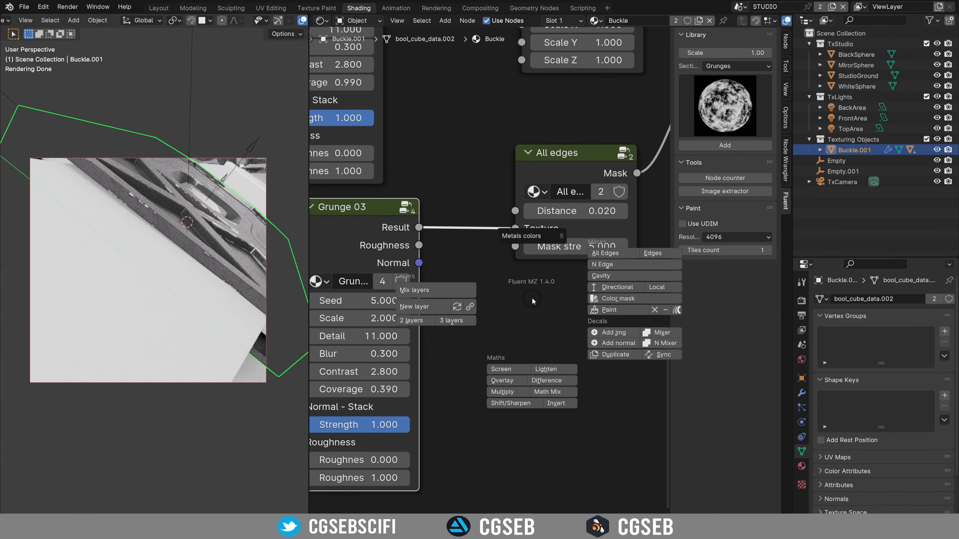
{"action": "left_click", "coordinate": [663, 289]}
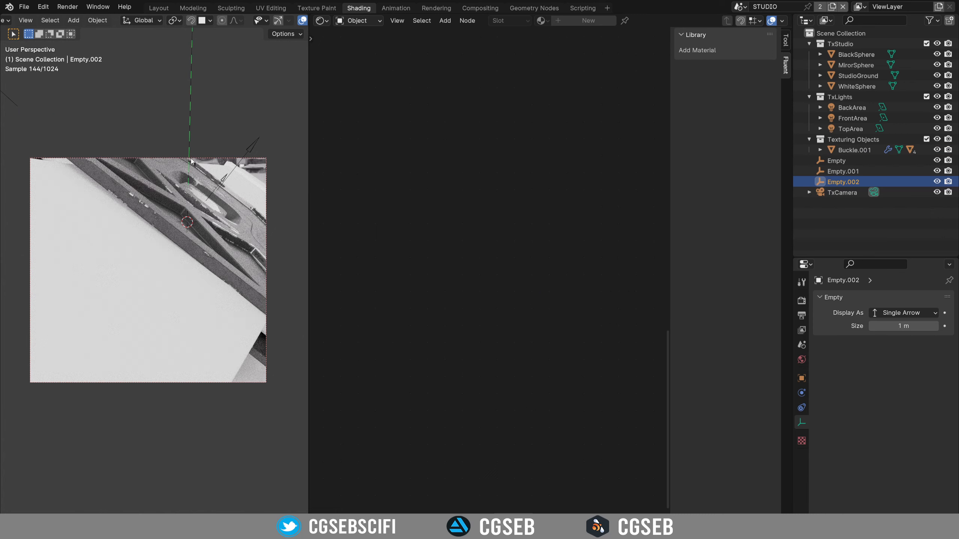
Step: Move the new mask's empty to the buckle's long side edge and scale it down to about 0.1
{"action": "key", "text": "g"}
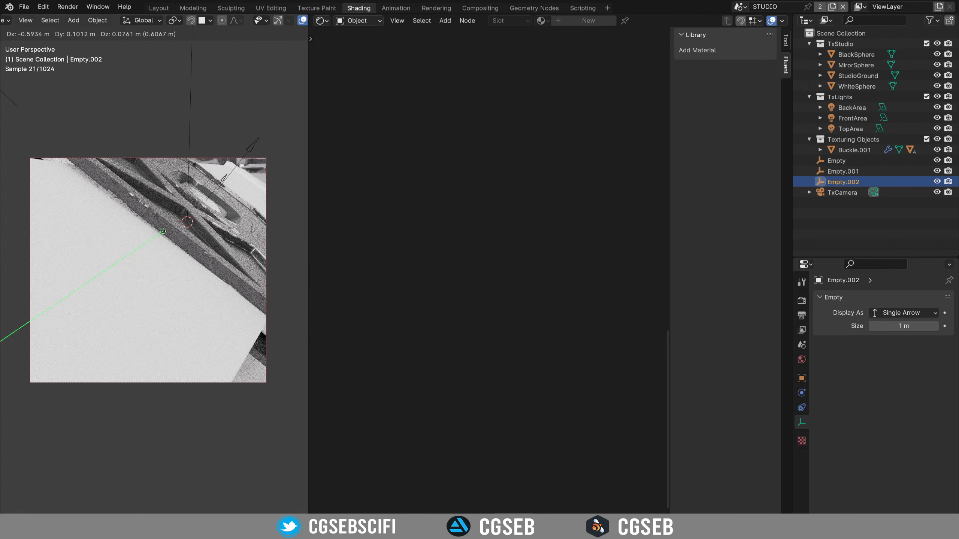
{"action": "left_click", "coordinate": [259, 340]}
{"action": "key", "text": "s"}
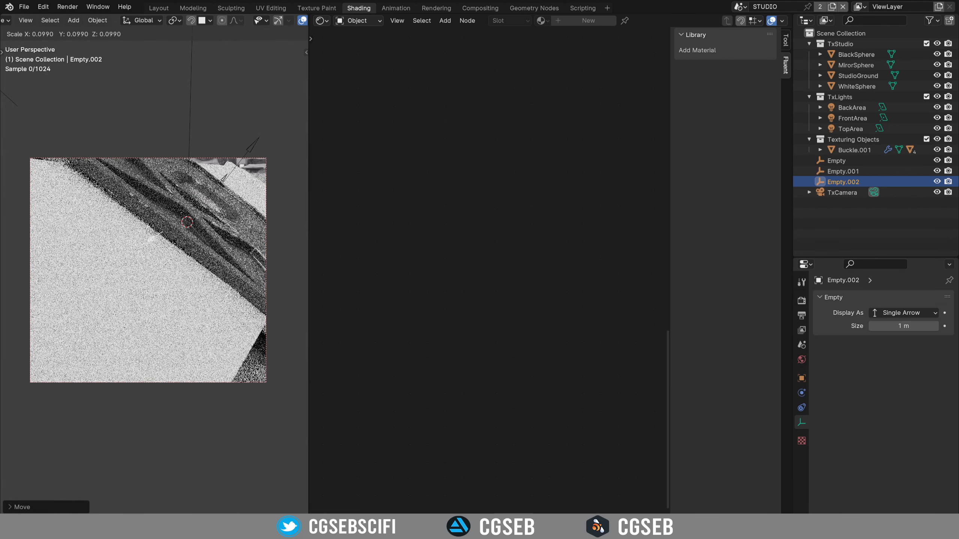
{"action": "left_click", "coordinate": [162, 236]}
Step: Reconnect the All edges mask to the Decal Mixer's Mask 4 and place Local mask.002 directly below Local mask.001
{"action": "left_click", "coordinate": [171, 231]}
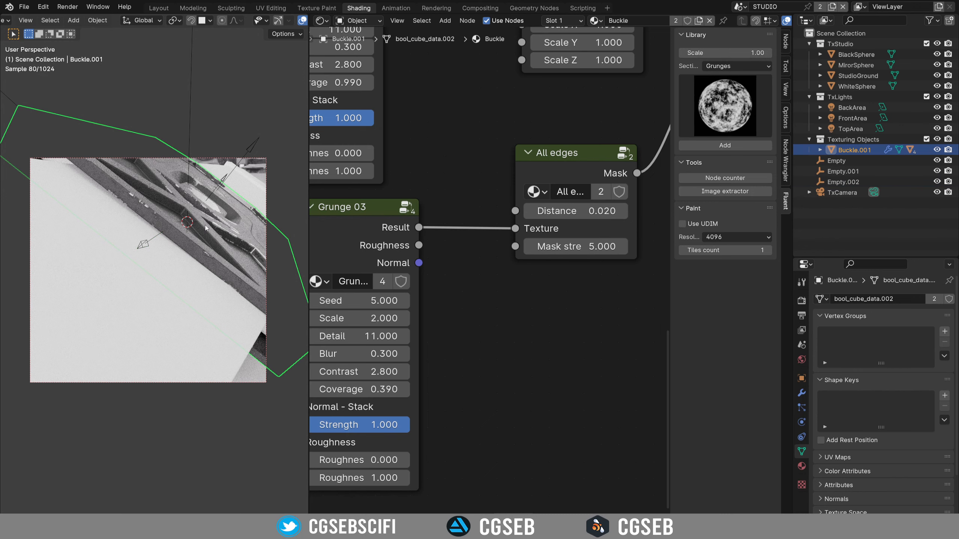
{"action": "scroll", "coordinate": [543, 309], "scroll_direction": "down", "scroll_amount": 3}
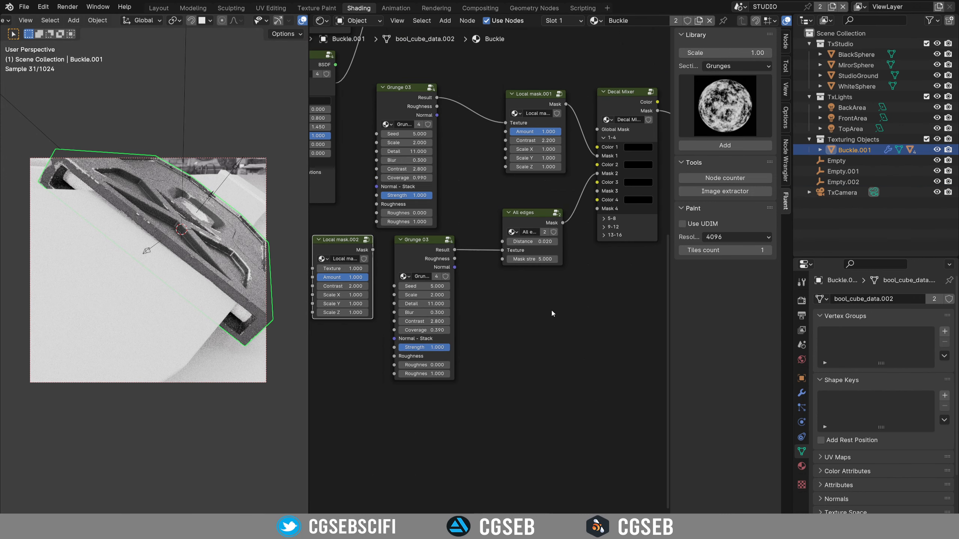
{"action": "left_click_drag", "start_coordinate": [392, 237], "coordinate": [574, 355]}
{"action": "left_click_drag", "start_coordinate": [582, 218], "coordinate": [581, 286]}
{"action": "left_click_drag", "start_coordinate": [473, 247], "coordinate": [445, 312]}
{"action": "middle_click_drag", "start_coordinate": [580, 241], "coordinate": [478, 238]}
{"action": "left_click_drag", "start_coordinate": [547, 165], "coordinate": [547, 201]}
{"action": "left_click_drag", "start_coordinate": [465, 355], "coordinate": [470, 172]}
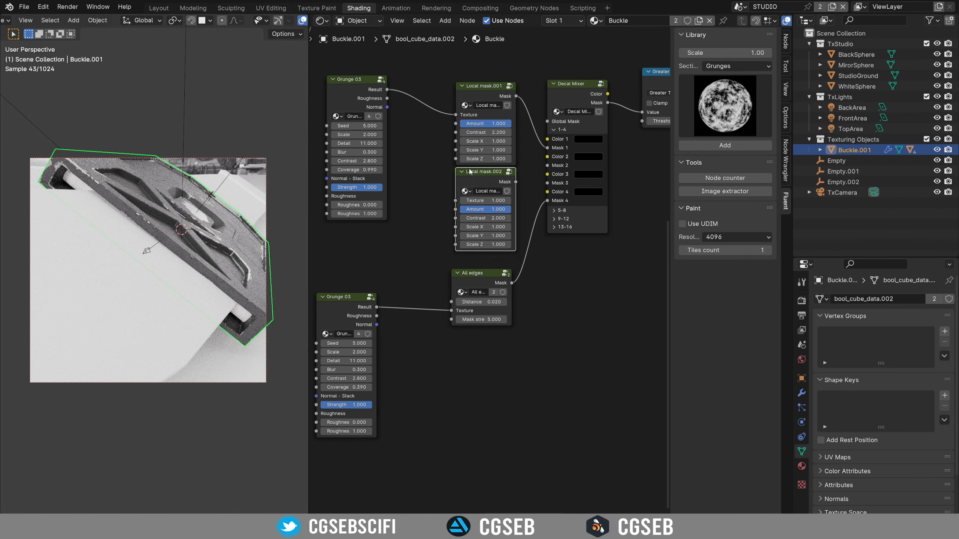
Step: Feed the upper Grunge 03's Result into Local mask.002's Texture and connect its Mask to the Decal Mixer's Mask 2
{"action": "scroll", "coordinate": [446, 209], "scroll_direction": "up", "scroll_amount": 3}
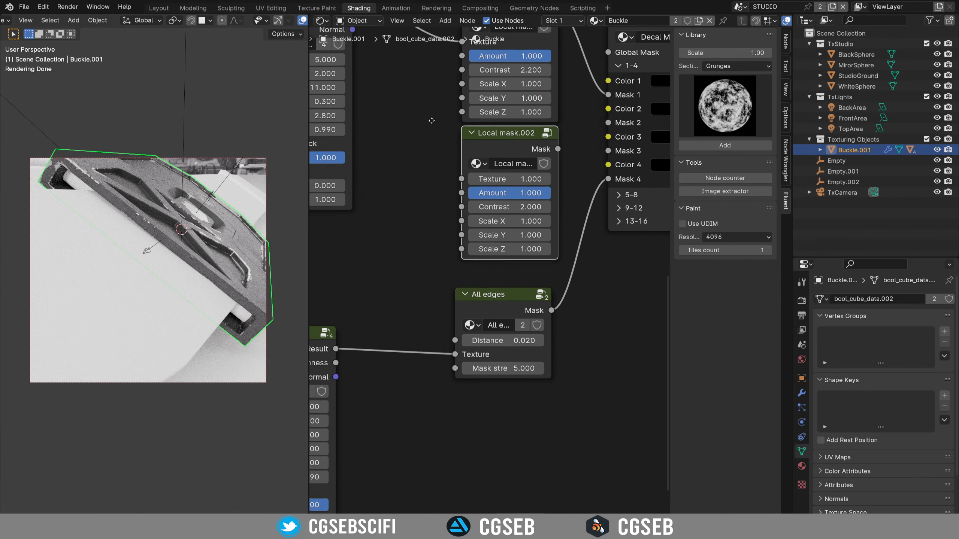
{"action": "middle_click_drag", "start_coordinate": [364, 87], "coordinate": [413, 93]}
{"action": "left_click_drag", "start_coordinate": [406, 82], "coordinate": [524, 275]}
{"action": "middle_click_drag", "start_coordinate": [639, 208], "coordinate": [490, 211]}
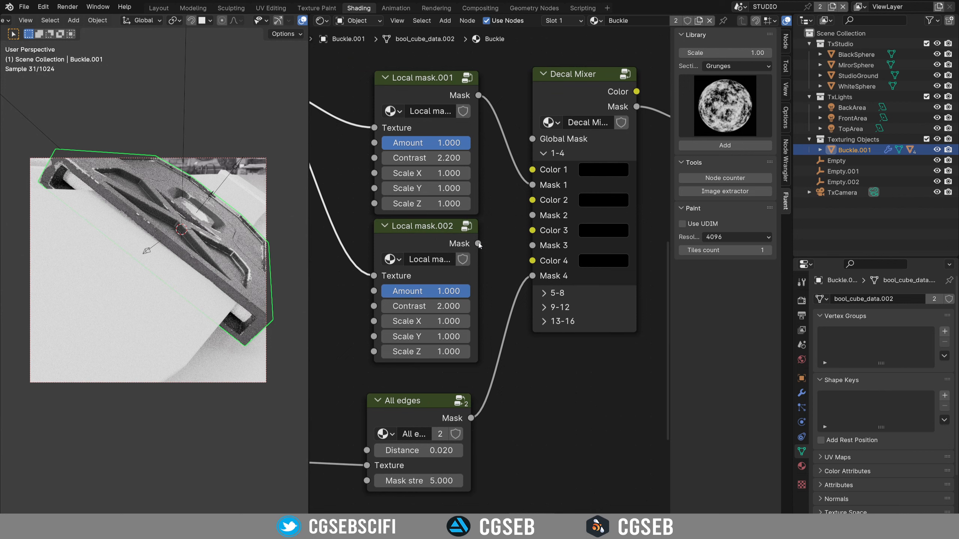
{"action": "left_click_drag", "start_coordinate": [538, 214], "coordinate": [538, 215]}
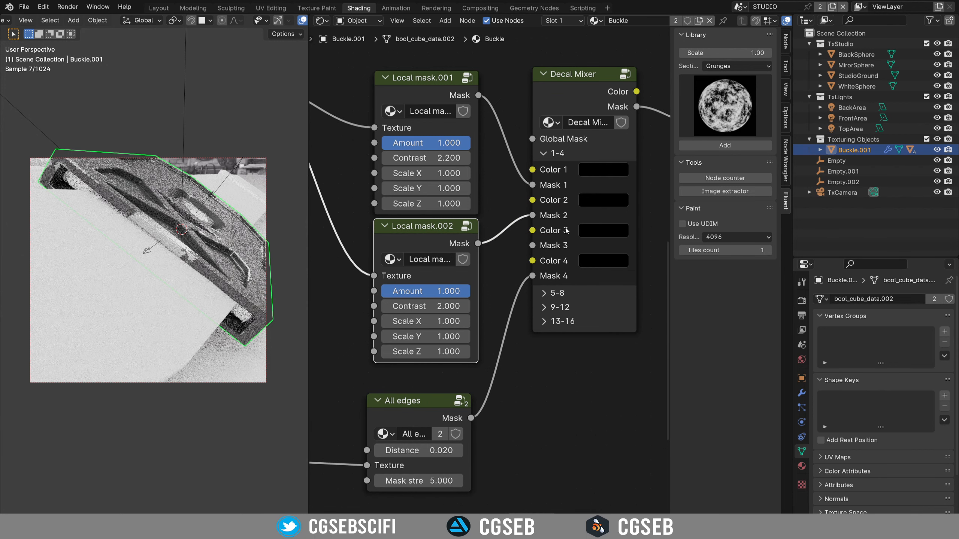
Step: Set Local mask.002's Scale X to 4.050 and Scale Y to 2.900
{"action": "scroll", "coordinate": [177, 317], "scroll_direction": "up", "scroll_amount": 3}
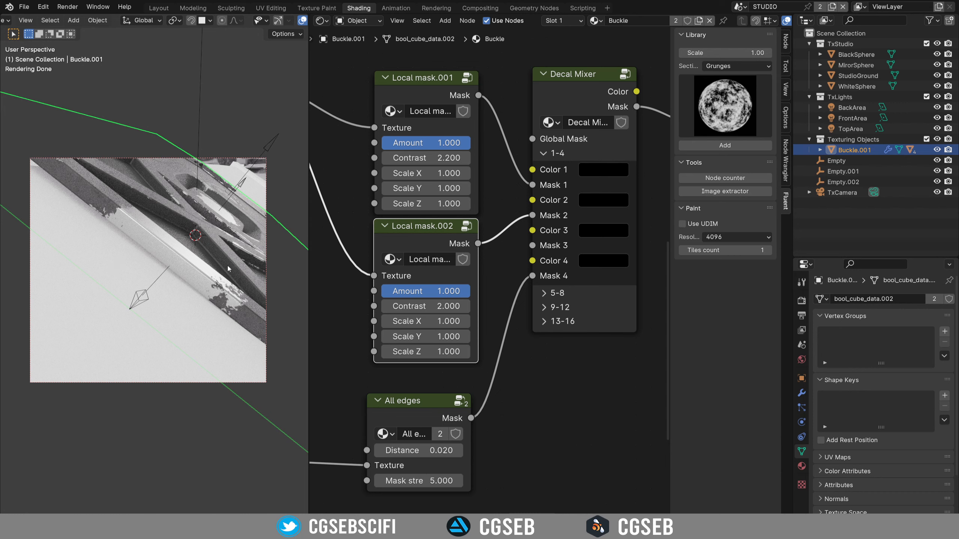
{"action": "scroll", "coordinate": [204, 282], "scroll_direction": "up", "scroll_amount": 3}
{"action": "middle_click_drag", "start_coordinate": [216, 264], "coordinate": [232, 283], "text": "shift"}
{"action": "mouse_move", "coordinate": [434, 320]}
{"action": "left_mouse_down"}
{"action": "mouse_move", "coordinate": [389, 321]}
{"action": "mouse_move", "coordinate": [465, 321]}
{"action": "mouse_move", "coordinate": [432, 336]}
{"action": "mouse_move", "coordinate": [443, 336]}
{"action": "left_mouse_up"}
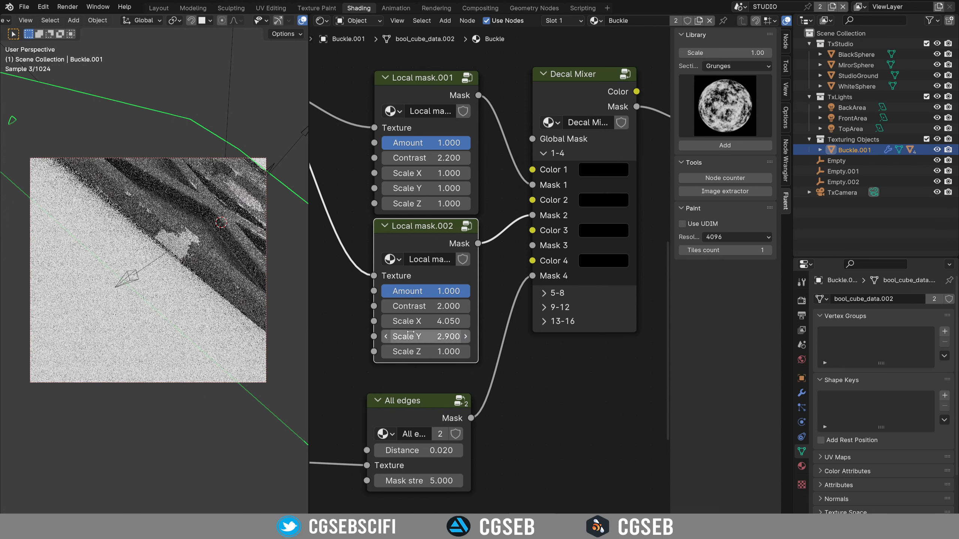
Step: Rotate Local mask.002's control empty about 137° around its local Z axis
{"action": "left_click", "coordinate": [181, 283]}
{"action": "left_click", "coordinate": [142, 278]}
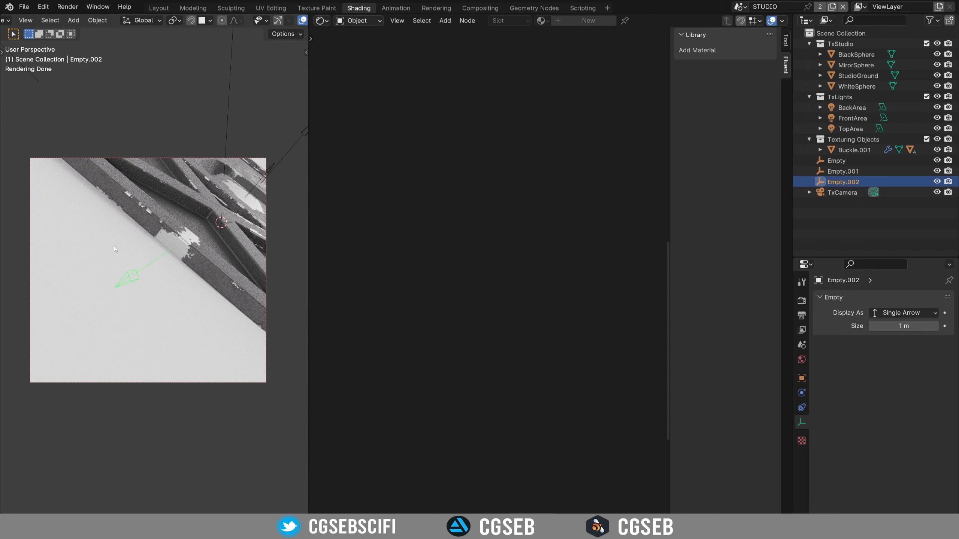
{"action": "key", "text": "r"}
{"action": "key", "text": "z"}
{"action": "key", "text": "z"}
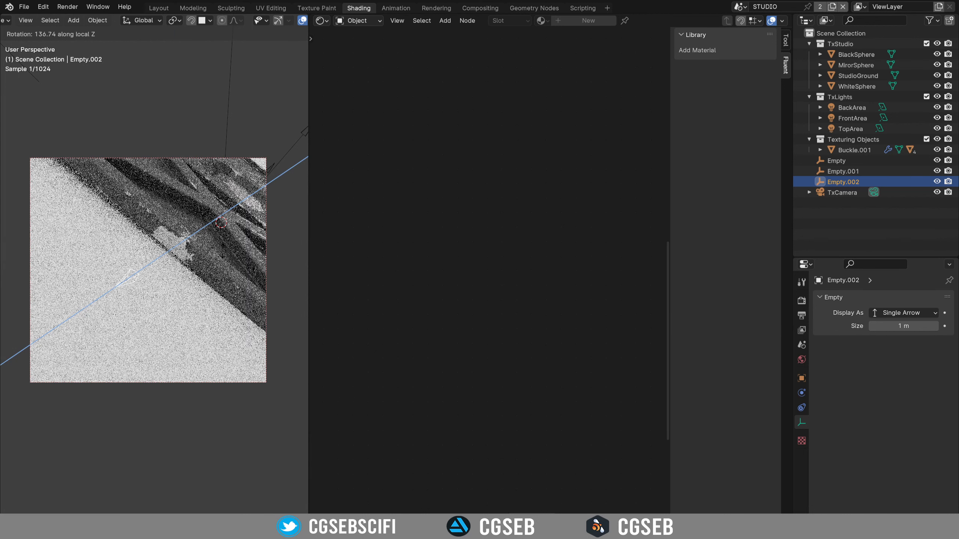
{"action": "left_click", "coordinate": [222, 251]}
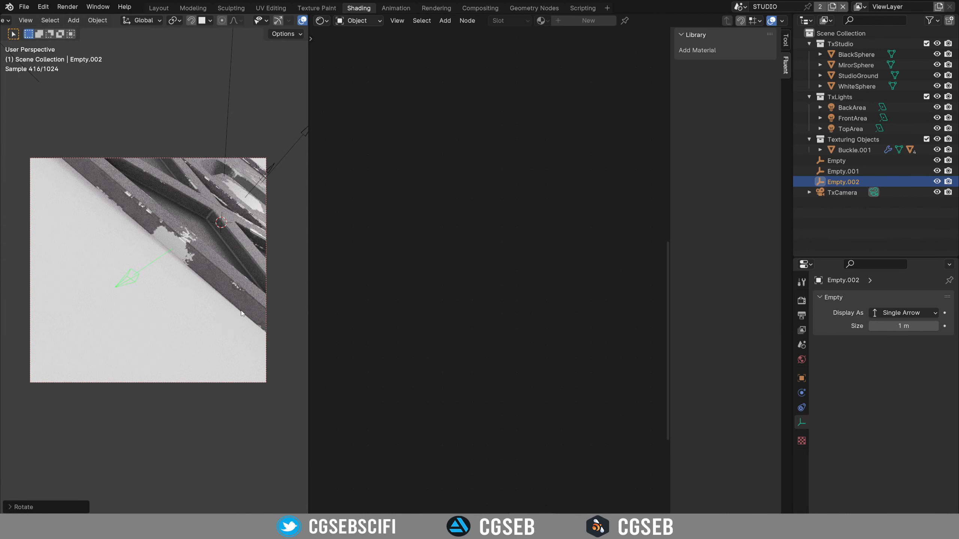
Step: Reselect the buckle and set Local mask.002's Scale Y to 0.300
{"action": "left_click", "coordinate": [203, 256]}
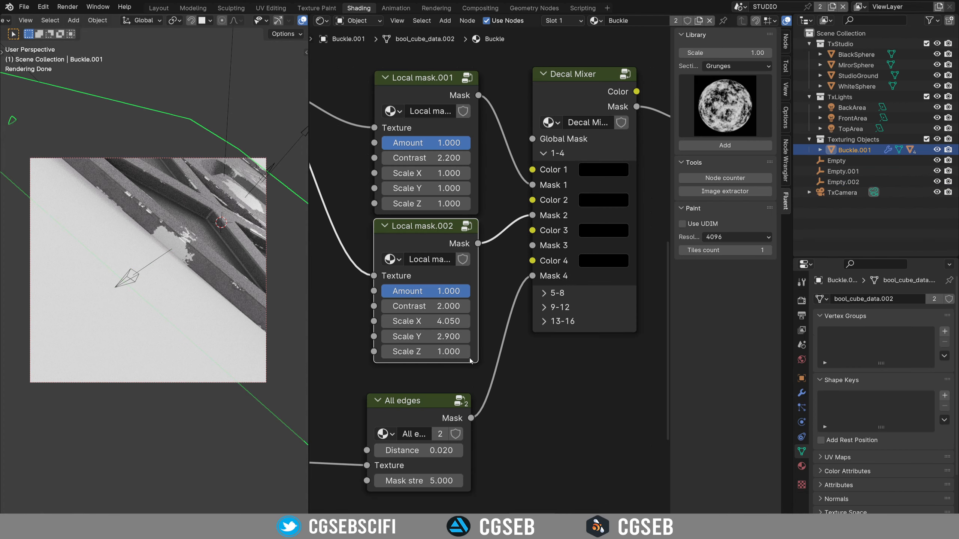
{"action": "left_click_drag", "start_coordinate": [430, 335], "coordinate": [381, 336]}
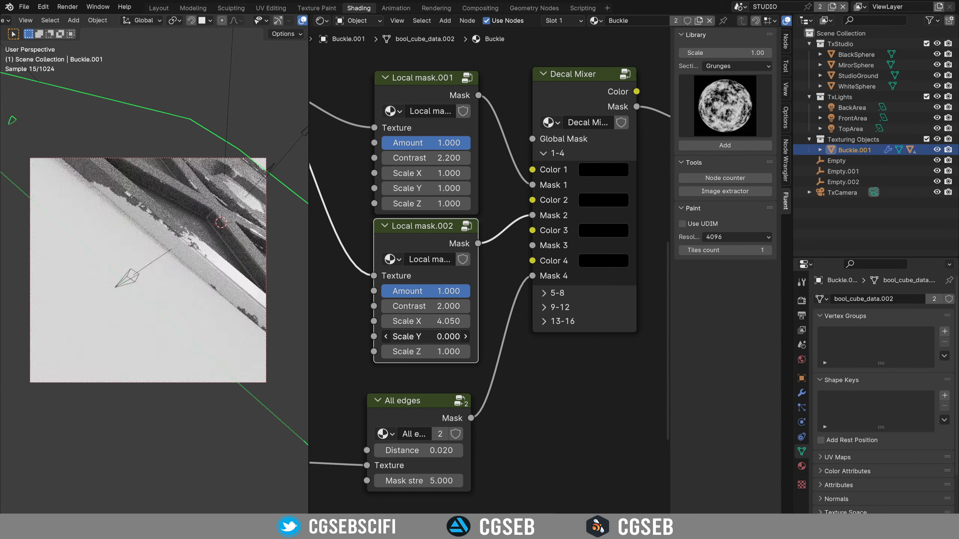
{"action": "scroll", "coordinate": [204, 298], "scroll_direction": "up", "scroll_amount": 1}
{"action": "scroll", "coordinate": [204, 299], "scroll_direction": "down", "scroll_amount": 4}
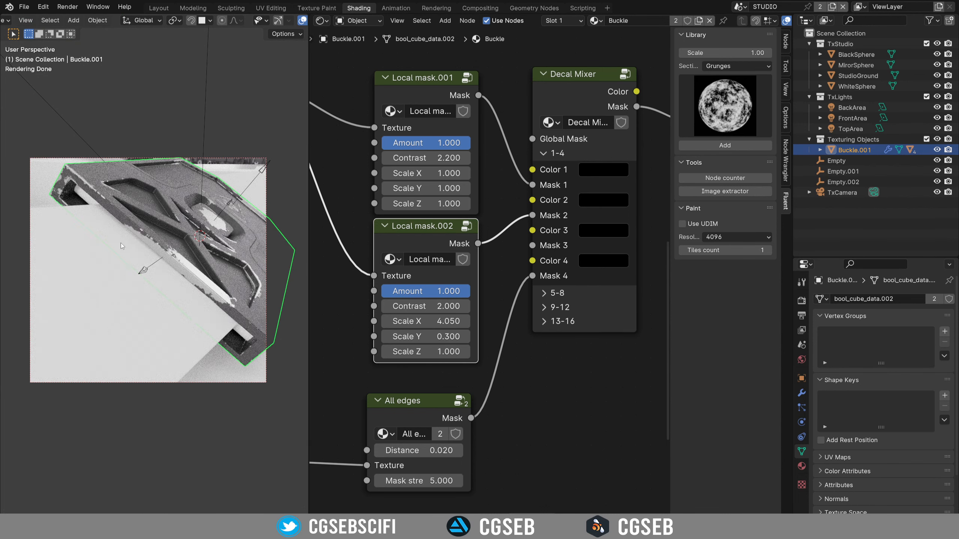
{"action": "scroll", "coordinate": [162, 257], "scroll_direction": "up", "scroll_amount": 4}
{"action": "scroll", "coordinate": [170, 271], "scroll_direction": "down", "scroll_amount": 2}
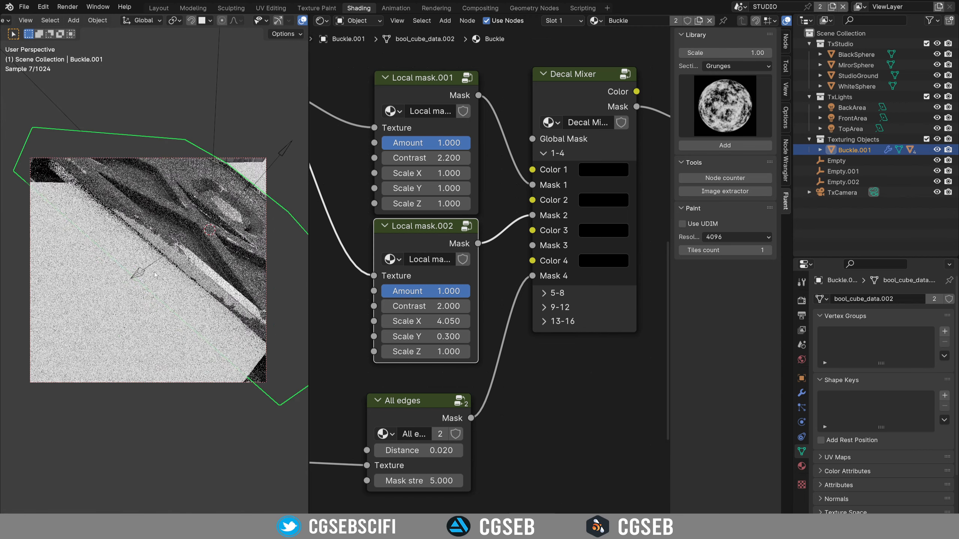
Step: Rotate Local mask.002's control empty about -7° around its local Z axis to follow the side edge
{"action": "left_click", "coordinate": [144, 271]}
{"action": "key", "text": "r"}
{"action": "key", "text": "z"}
{"action": "key", "text": "z"}
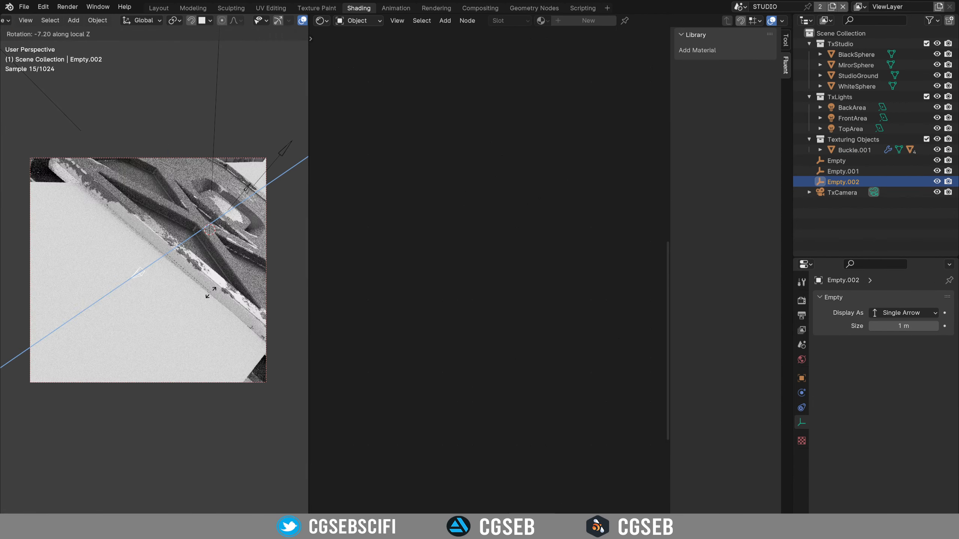
{"action": "left_click", "coordinate": [211, 295]}
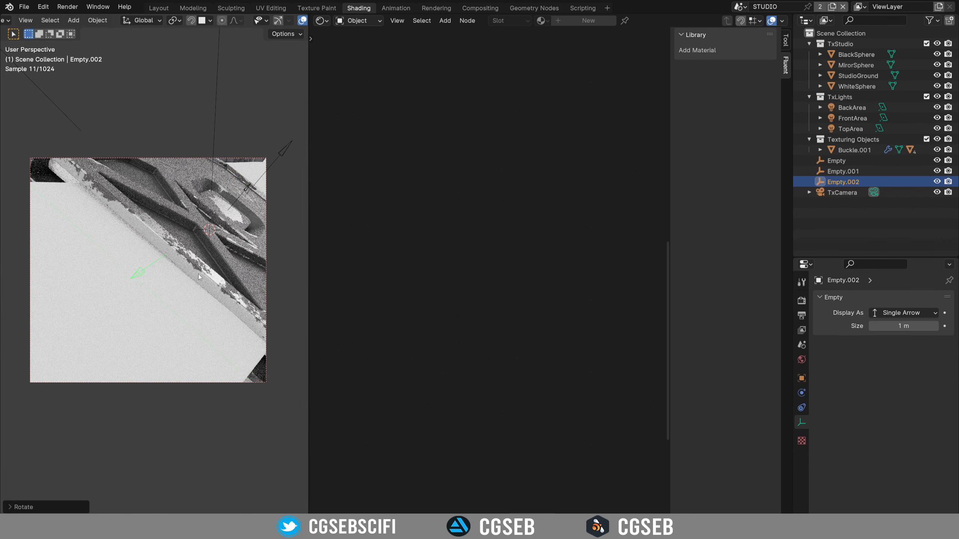
Step: Reselect the buckle and set Local mask.002's Scale X to 9.540 and Scale Y to 0.410
{"action": "left_click", "coordinate": [179, 243]}
{"action": "scroll", "coordinate": [159, 254], "scroll_direction": "up", "scroll_amount": 2}
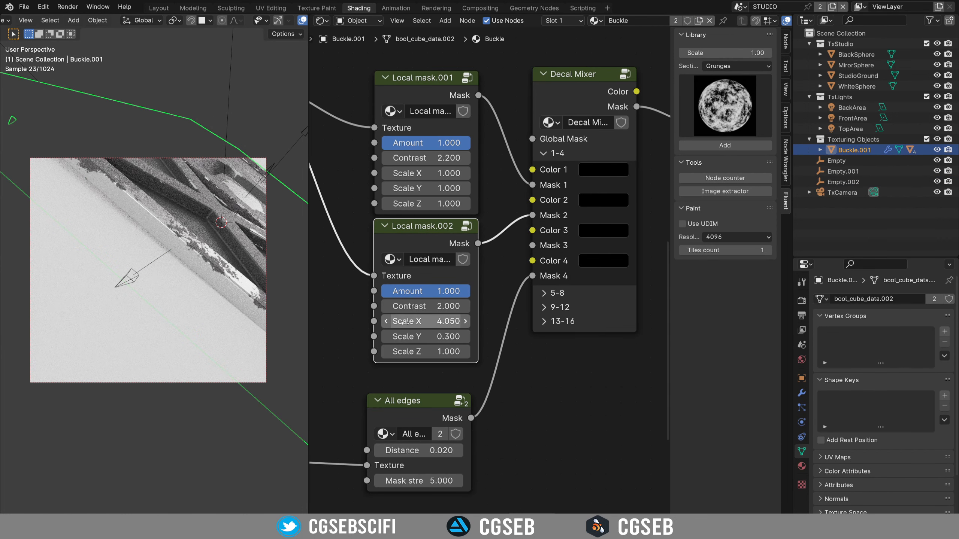
{"action": "left_click_drag", "start_coordinate": [432, 336], "coordinate": [464, 321]}
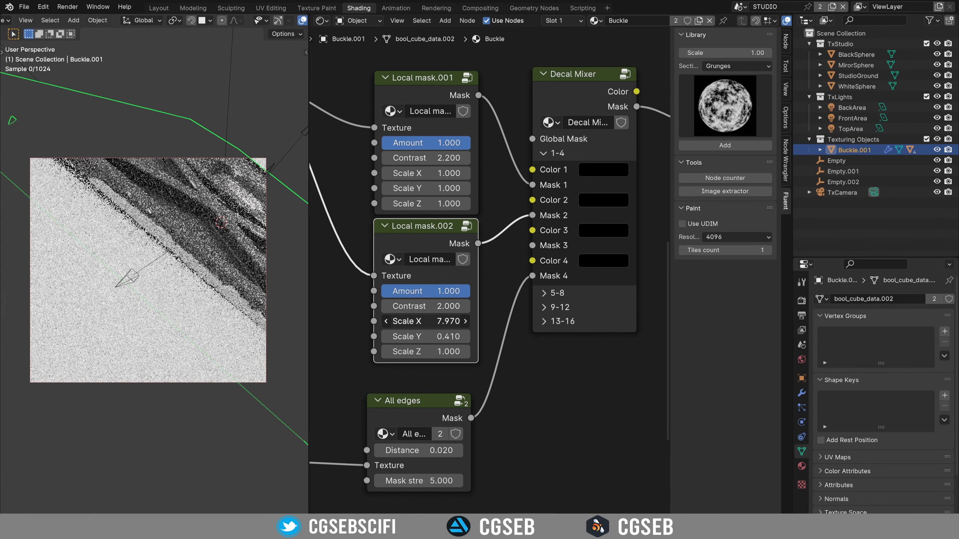
{"action": "left_click_drag", "start_coordinate": [448, 321], "coordinate": [454, 321]}
Step: Examine the wear along the buckle's long side edge and neighbouring recess up close and from several angles
{"action": "scroll", "coordinate": [202, 312], "scroll_direction": "down", "scroll_amount": 5}
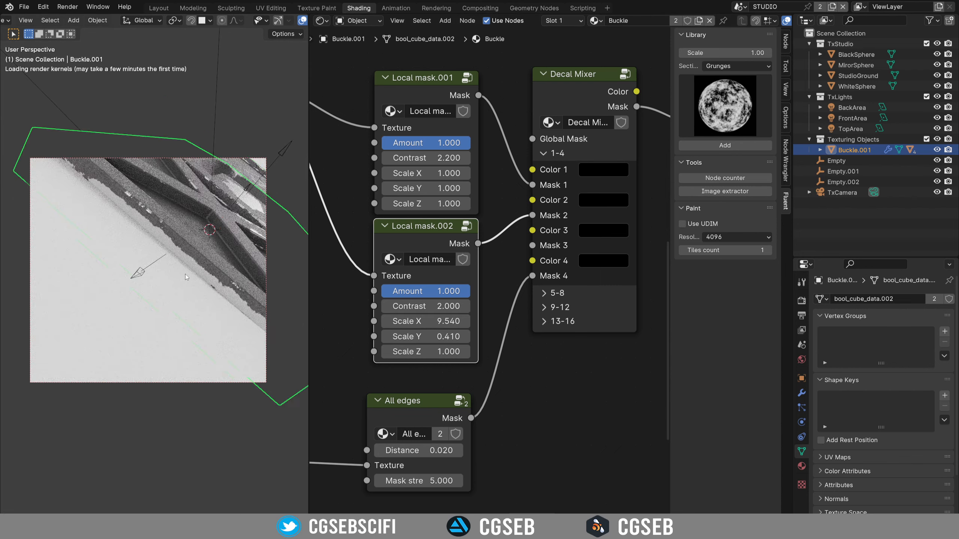
{"action": "scroll", "coordinate": [203, 312], "scroll_direction": "up", "scroll_amount": 3}
{"action": "left_click", "coordinate": [236, 343]}
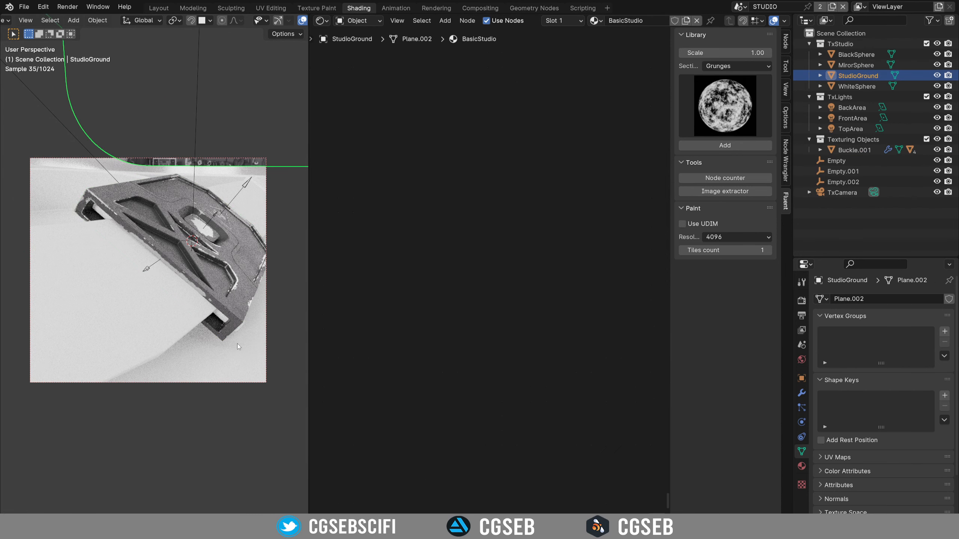
{"action": "scroll", "coordinate": [237, 343], "scroll_direction": "up", "scroll_amount": 5}
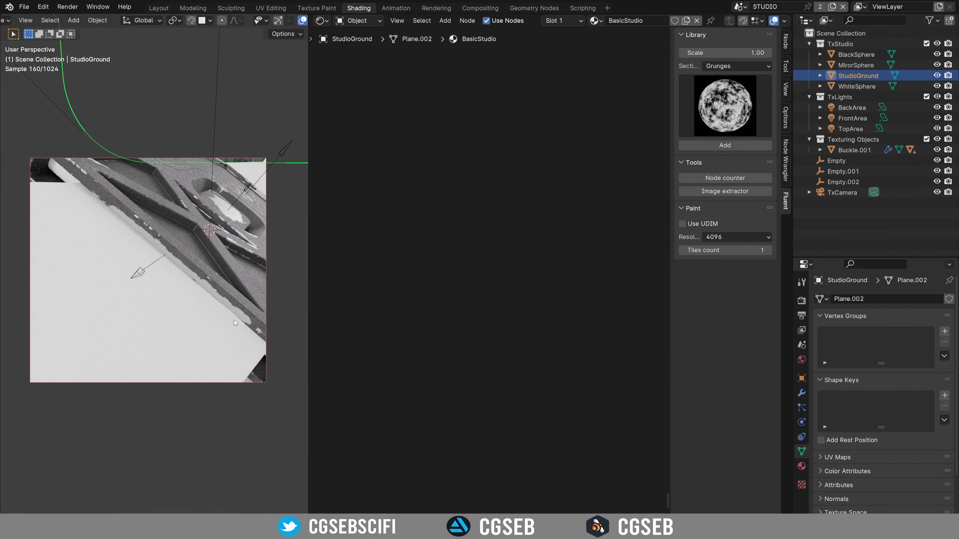
{"action": "middle_click_drag", "start_coordinate": [229, 323], "coordinate": [185, 302]}
{"action": "left_click", "coordinate": [182, 283]}
{"action": "middle_click_drag", "start_coordinate": [525, 65], "coordinate": [402, 197]}
{"action": "middle_click_drag", "start_coordinate": [586, 311], "coordinate": [454, 327]}
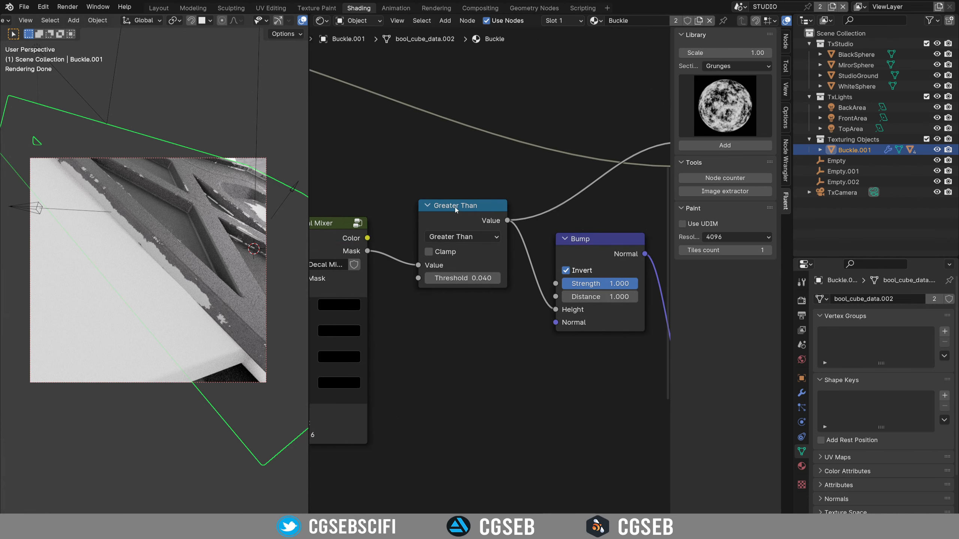
{"action": "scroll", "coordinate": [207, 301], "scroll_direction": "up", "scroll_amount": 6}
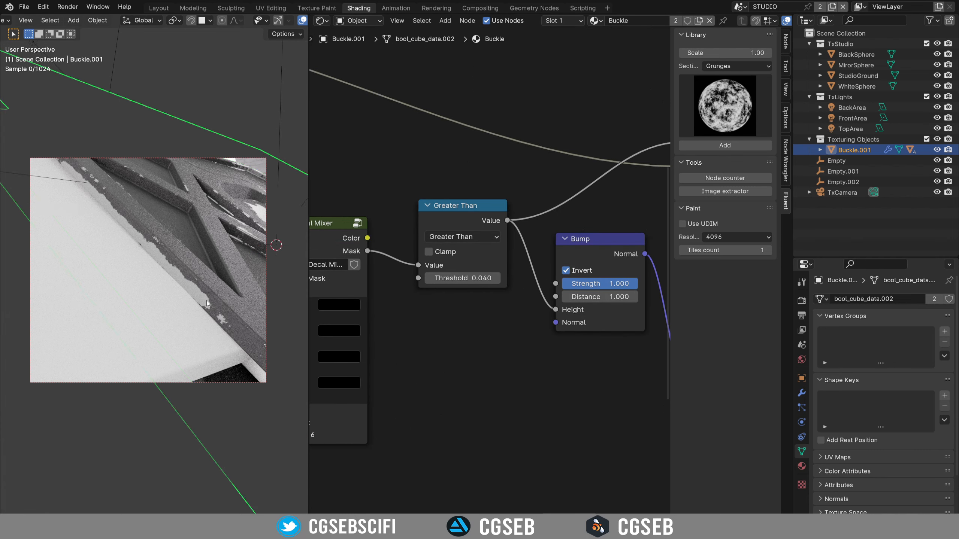
{"action": "middle_click_drag", "start_coordinate": [195, 292], "coordinate": [179, 264]}
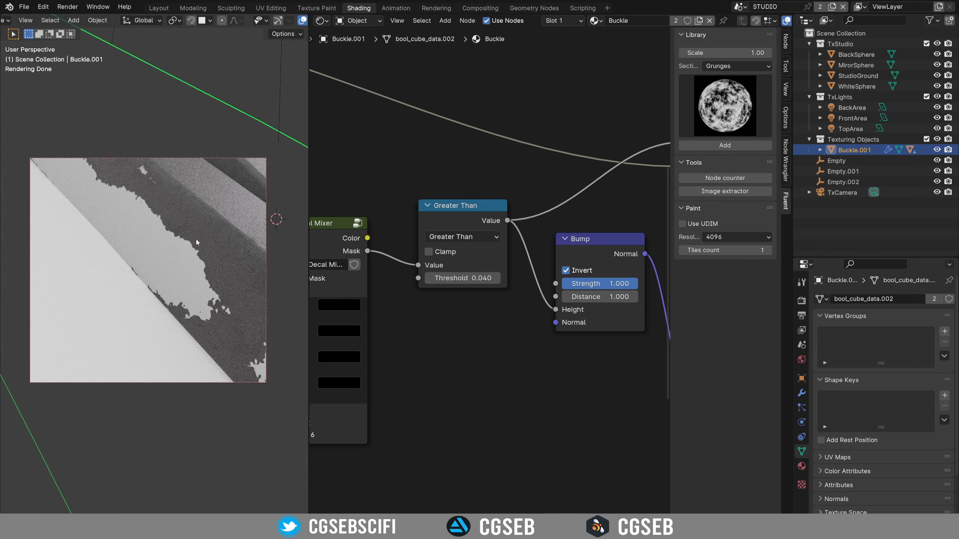
{"action": "scroll", "coordinate": [212, 299], "scroll_direction": "down", "scroll_amount": 5}
{"action": "middle_click_drag", "start_coordinate": [199, 321], "coordinate": [201, 305]}
{"action": "scroll", "coordinate": [200, 304], "scroll_direction": "down", "scroll_amount": 5}
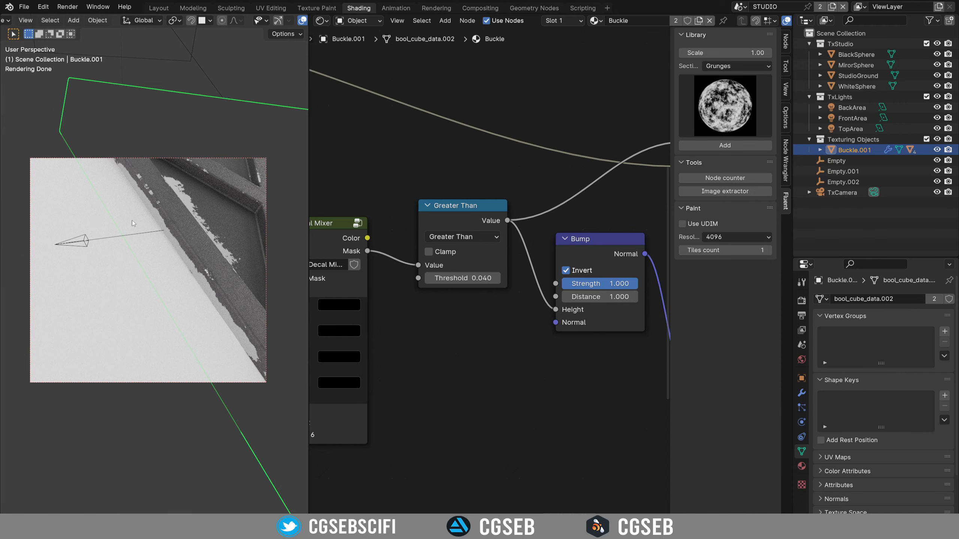
{"action": "middle_click_drag", "start_coordinate": [132, 220], "coordinate": [67, 200]}
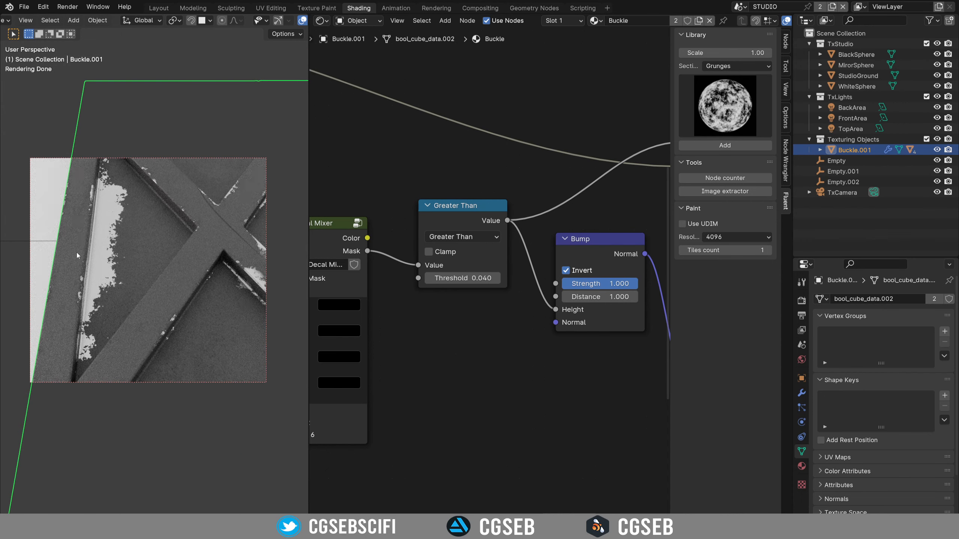
Step: Adjust Local mask.002's Scale Z to control how far its wear reaches into the recess behind the side edge
{"action": "middle_click_drag", "start_coordinate": [358, 345], "coordinate": [315, 185]}
{"action": "scroll", "coordinate": [645, 196], "scroll_direction": "up", "scroll_amount": 6}
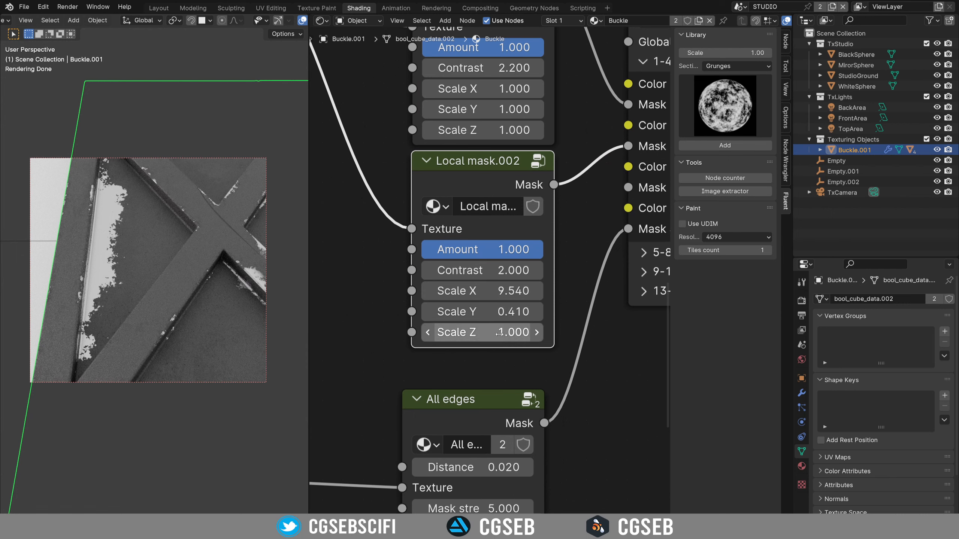
{"action": "left_click_drag", "start_coordinate": [498, 333], "coordinate": [518, 333]}
{"action": "mouse_move", "coordinate": [483, 332]}
{"action": "left_mouse_down"}
{"action": "mouse_move", "coordinate": [507, 332]}
{"action": "mouse_move", "coordinate": [495, 332]}
{"action": "left_mouse_up"}
Step: Select the belt and create a new material named Belt for it
{"action": "middle_click_drag", "start_coordinate": [80, 244], "coordinate": [157, 223]}
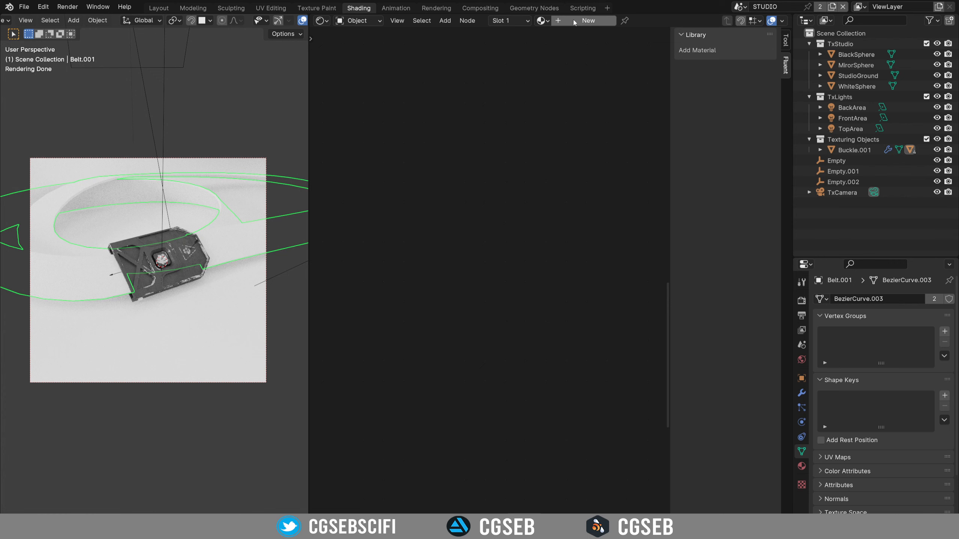
{"action": "left_click", "coordinate": [574, 21]}
{"action": "double_click", "coordinate": [627, 22]}
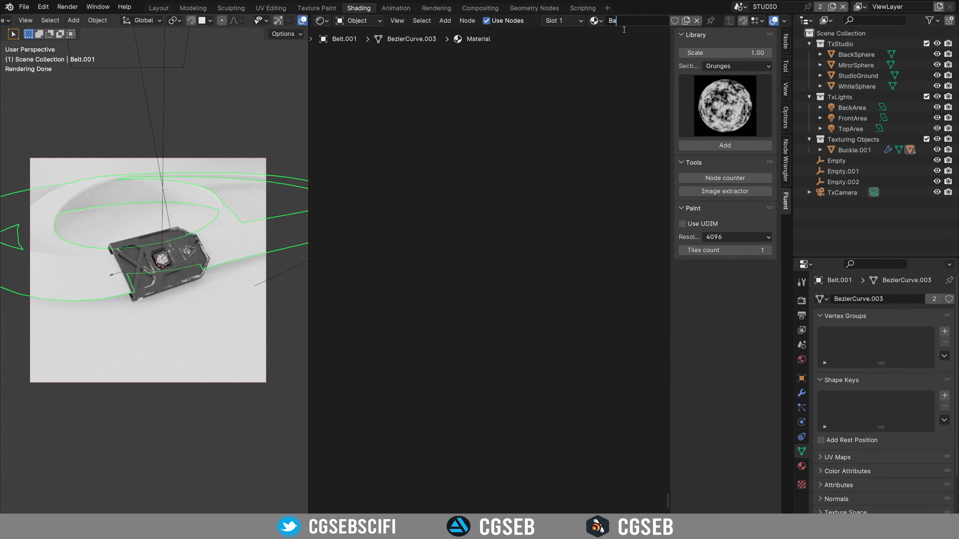
{"action": "type", "text": "Belt"}
{"action": "key", "text": "Return"}
Step: Add Fluent's two-layer setup to the Belt material, feeding the Principled BSDF
{"action": "key", "text": "Home"}
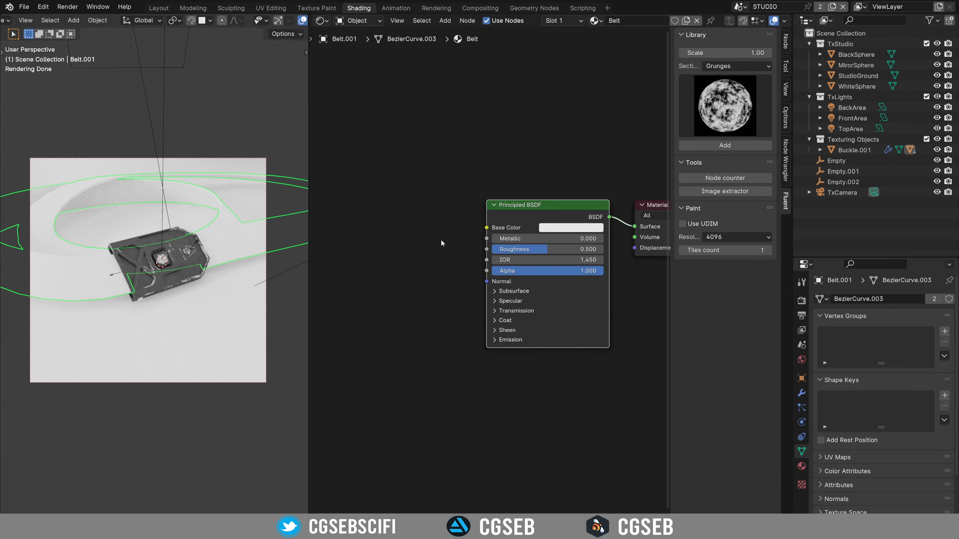
{"action": "key", "text": "f"}
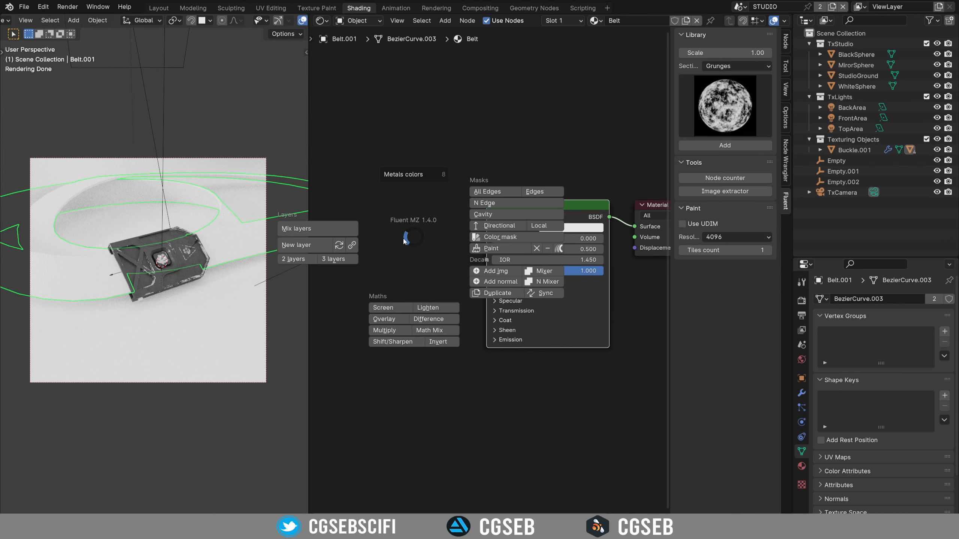
{"action": "left_click", "coordinate": [301, 260]}
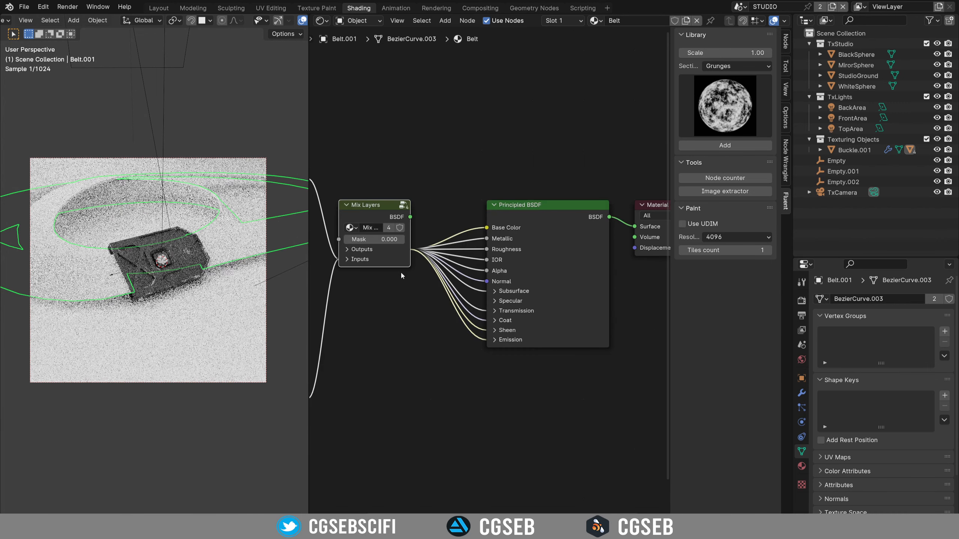
Step: Add a Leather node from the library's Fabric section beside the Belt material's first Layer node
{"action": "middle_click_drag", "start_coordinate": [634, 232], "coordinate": [642, 191]}
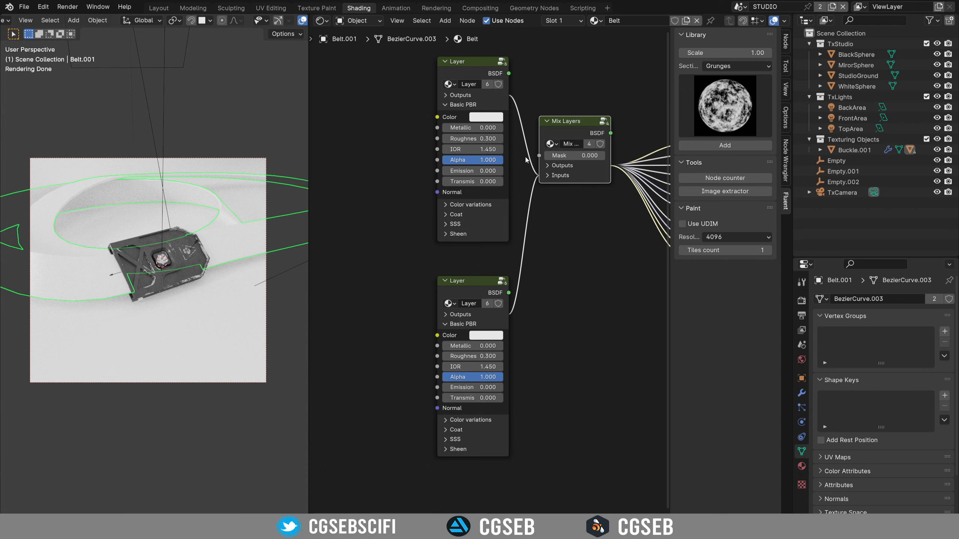
{"action": "left_click", "coordinate": [458, 67]}
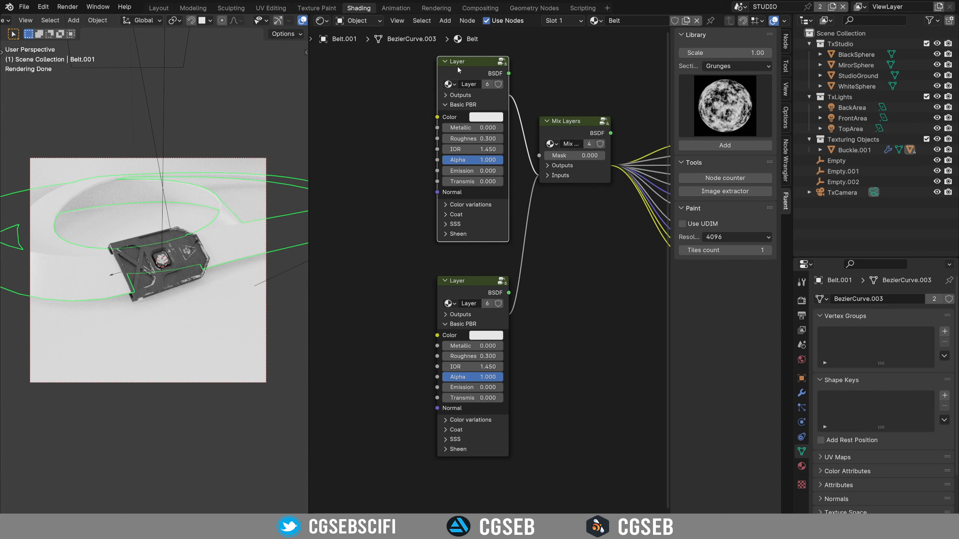
{"action": "left_click", "coordinate": [738, 65]}
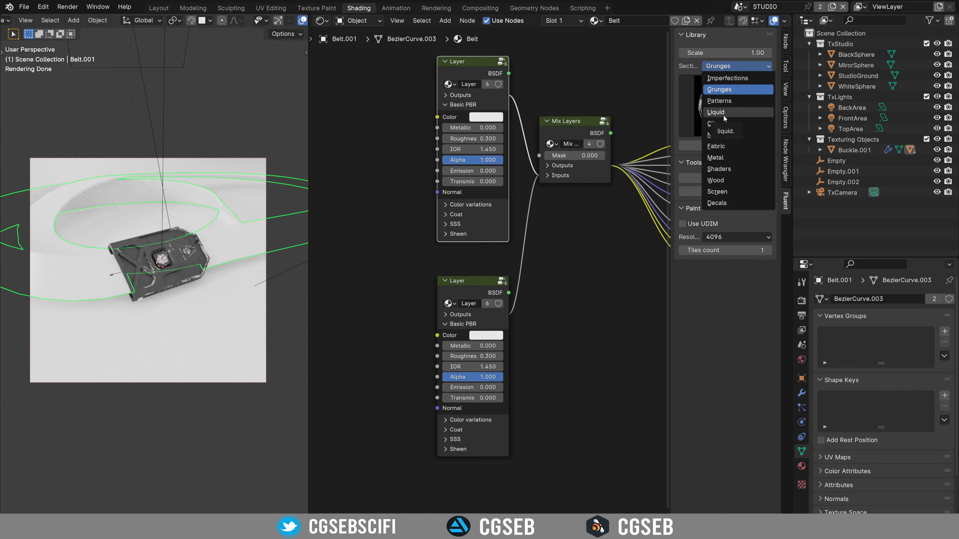
{"action": "left_click", "coordinate": [731, 147]}
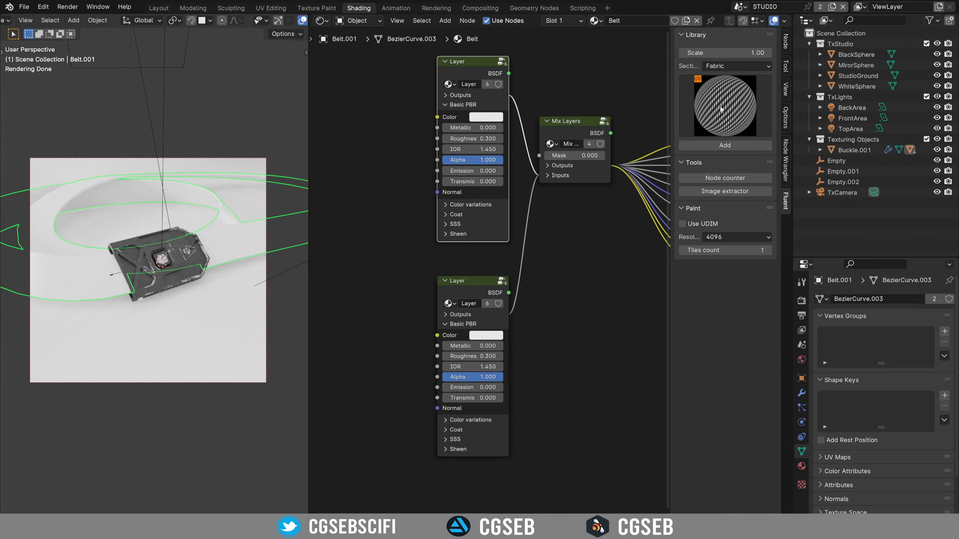
{"action": "left_click", "coordinate": [720, 107]}
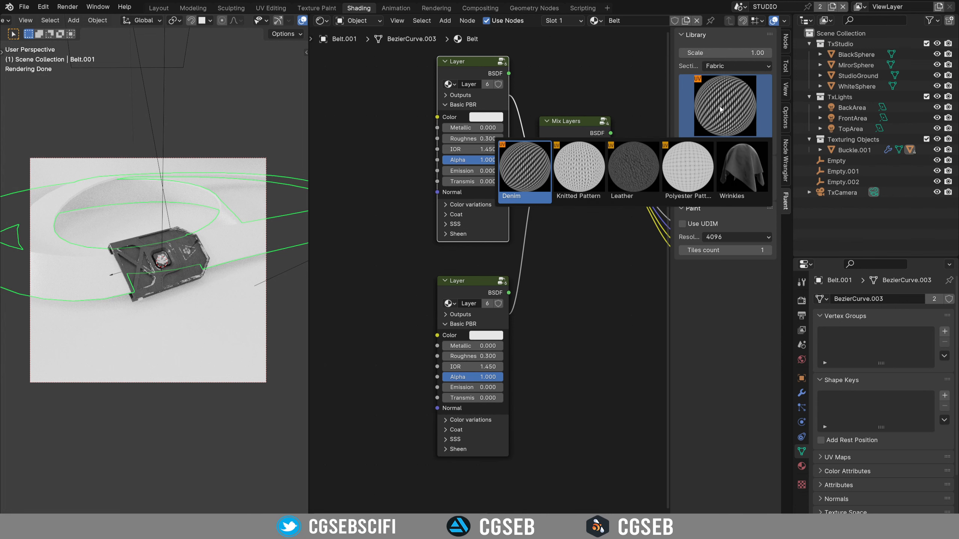
{"action": "left_click", "coordinate": [629, 171]}
{"action": "left_click", "coordinate": [364, 130]}
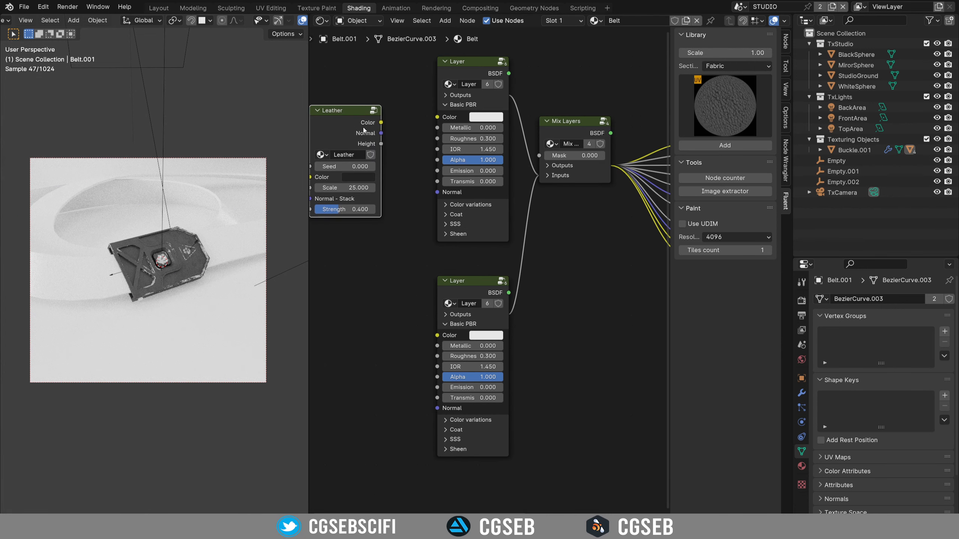
Step: Connect the Leather node's Color and Normal outputs to the first Layer's Color and Normal inputs
{"action": "left_click", "coordinate": [381, 133]}
{"action": "left_click_drag", "start_coordinate": [443, 119], "coordinate": [438, 118]}
{"action": "left_click", "coordinate": [381, 134]}
{"action": "left_click_drag", "start_coordinate": [447, 195], "coordinate": [447, 196]}
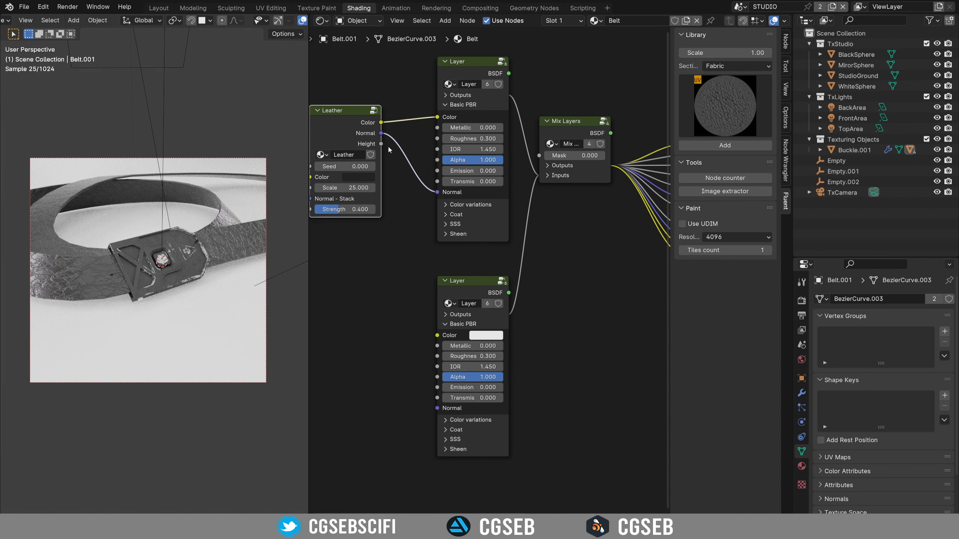
Step: Set the first Layer's Roughness to 0.8
{"action": "scroll", "coordinate": [180, 279], "scroll_direction": "up", "scroll_amount": 1}
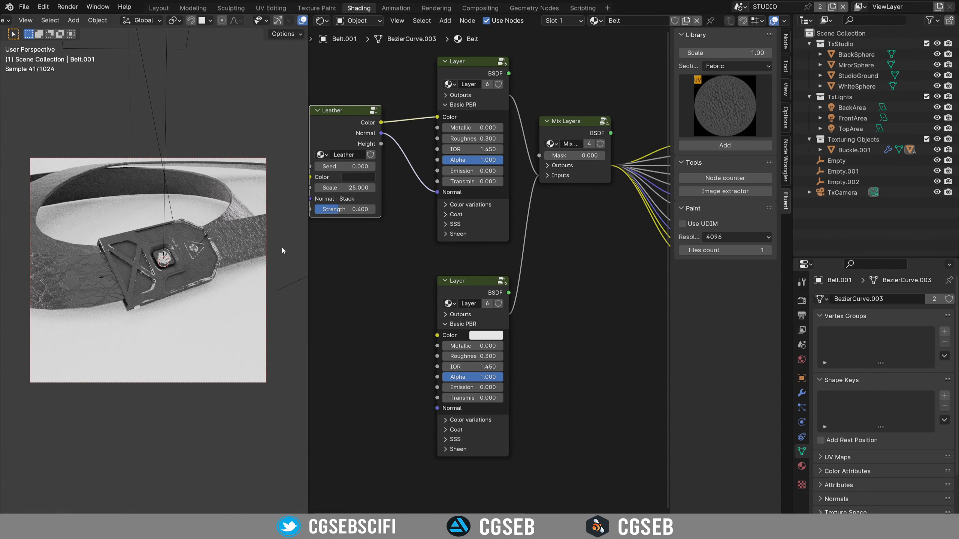
{"action": "scroll", "coordinate": [467, 154], "scroll_direction": "up", "scroll_amount": 3}
{"action": "middle_click_drag", "start_coordinate": [467, 158], "coordinate": [551, 280]}
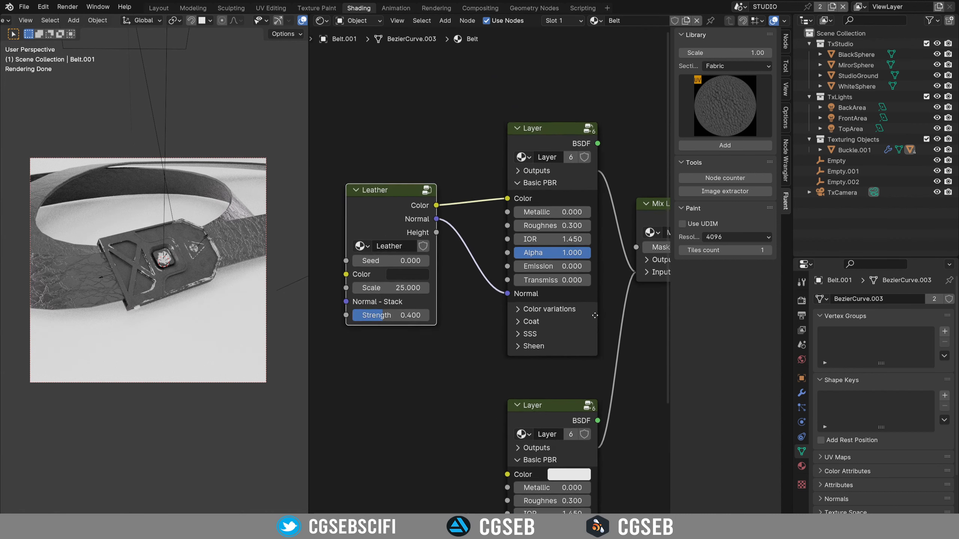
{"action": "scroll", "coordinate": [556, 270], "scroll_direction": "up", "scroll_amount": 2}
{"action": "left_click", "coordinate": [572, 219]}
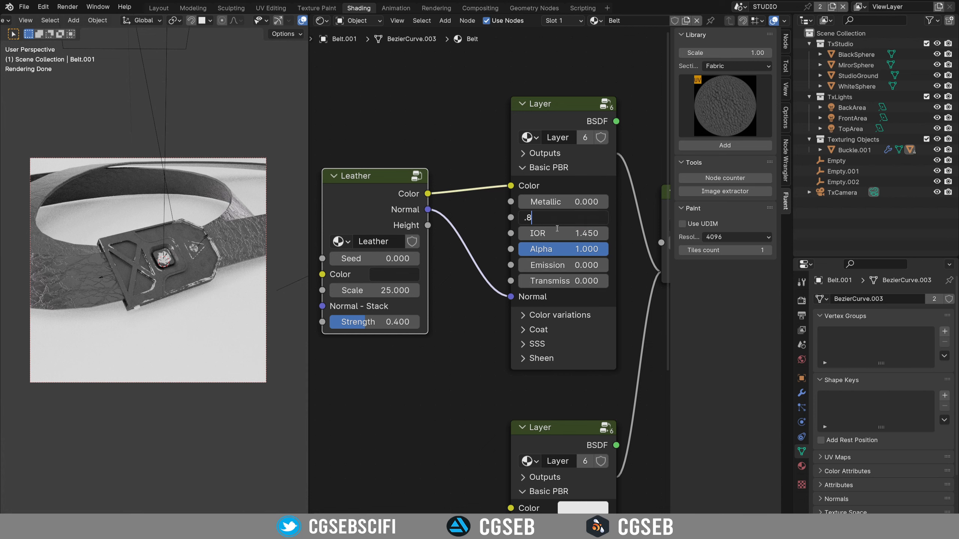
{"action": "type", "text": ".8"}
{"action": "key", "text": "Return"}
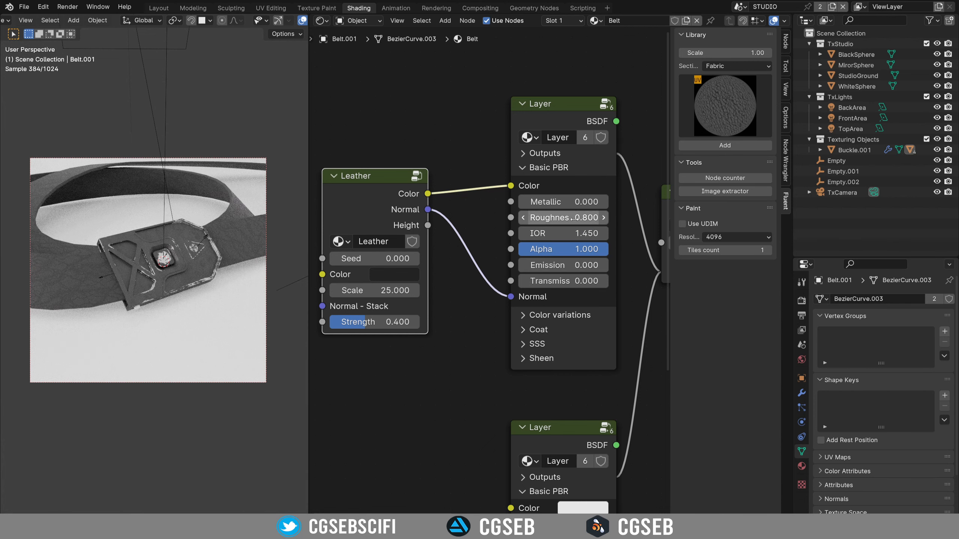
Step: Change the Leather node's Color to a very dark green
{"action": "left_click", "coordinate": [394, 274]}
{"action": "left_click_drag", "start_coordinate": [445, 139], "coordinate": [422, 97]}
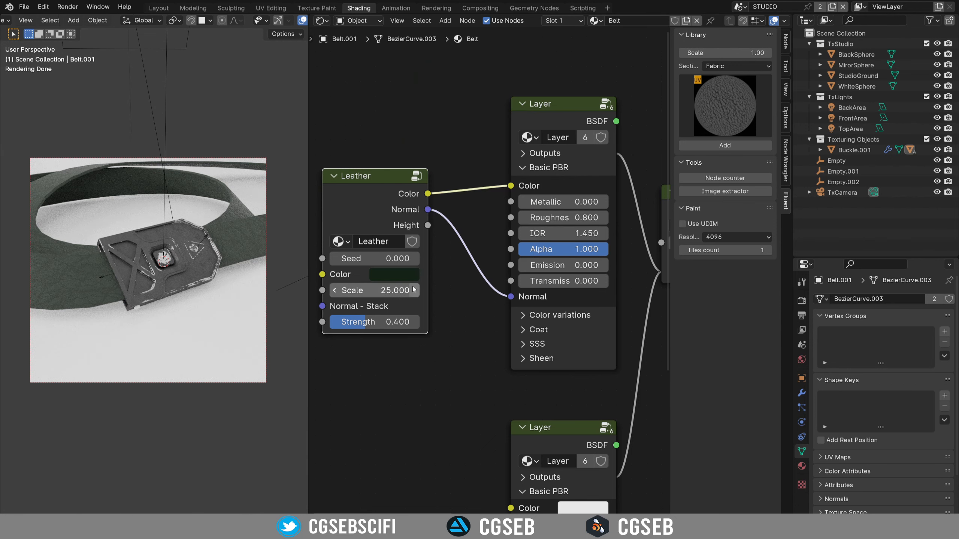
{"action": "left_click", "coordinate": [404, 277]}
{"action": "left_click_drag", "start_coordinate": [449, 225], "coordinate": [430, 225]}
Step: Raise the Leather node's Strength to 0.897 and its Scale to 54.8
{"action": "middle_click_drag", "start_coordinate": [189, 270], "coordinate": [145, 322], "text": "shift"}
{"action": "scroll", "coordinate": [159, 275], "scroll_direction": "up", "scroll_amount": 4}
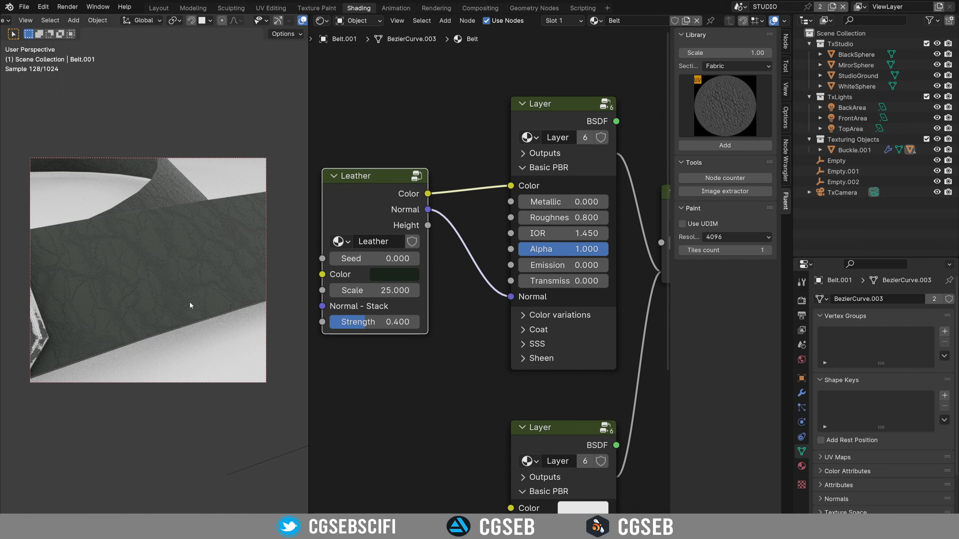
{"action": "left_click_drag", "start_coordinate": [377, 322], "coordinate": [402, 321]}
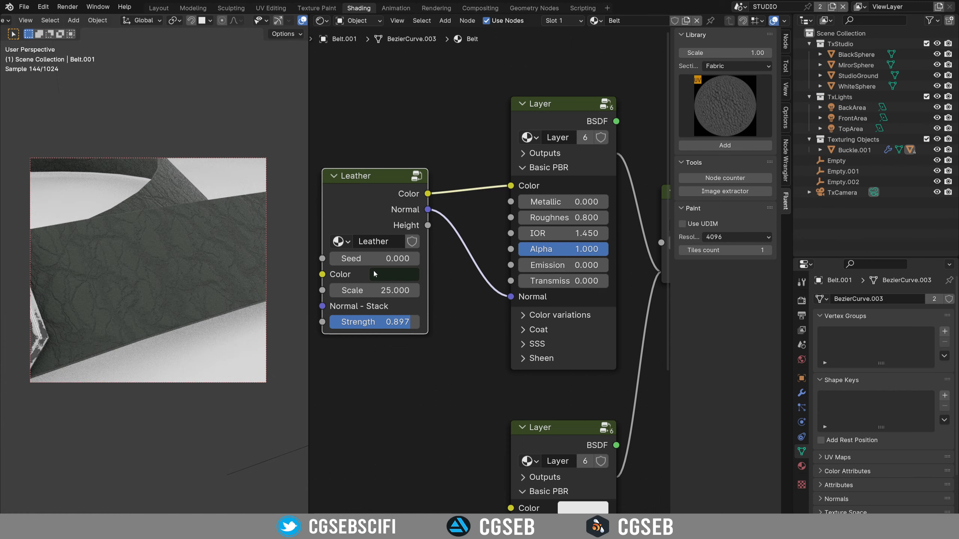
{"action": "left_click_drag", "start_coordinate": [377, 291], "coordinate": [452, 291]}
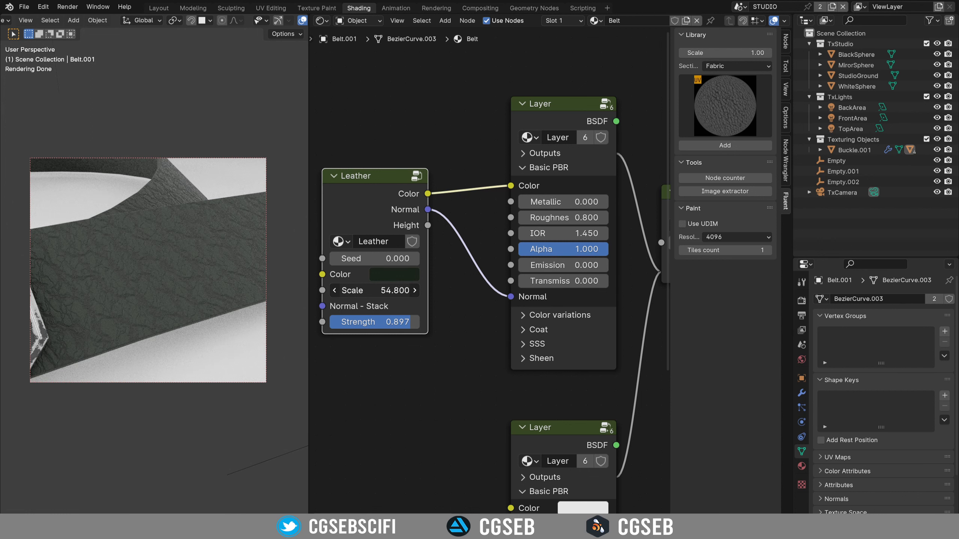
Step: Examine the leather texture on the belt around the buckle up close and from several angles
{"action": "middle_click_drag", "start_coordinate": [173, 299], "coordinate": [150, 237]}
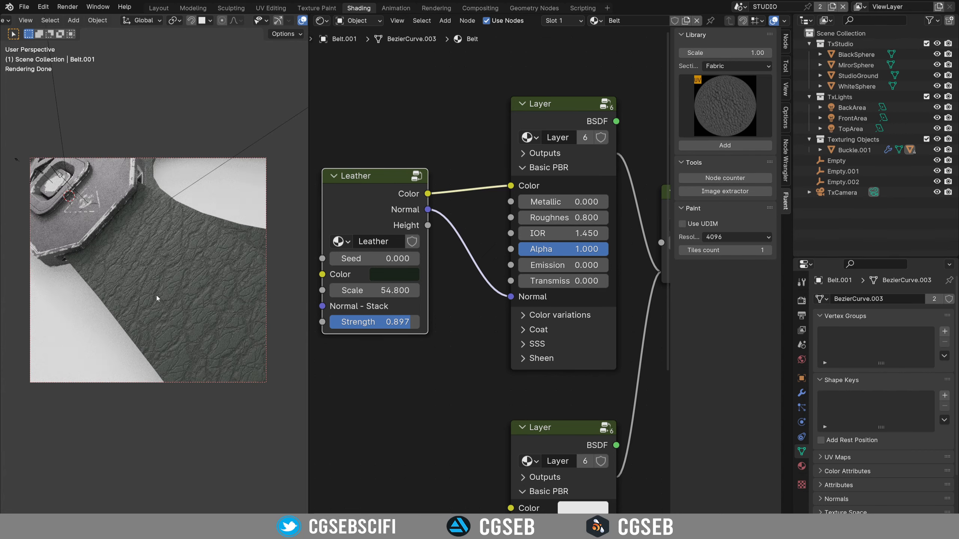
{"action": "scroll", "coordinate": [153, 294], "scroll_direction": "down", "scroll_amount": 3}
{"action": "scroll", "coordinate": [159, 250], "scroll_direction": "up", "scroll_amount": 2}
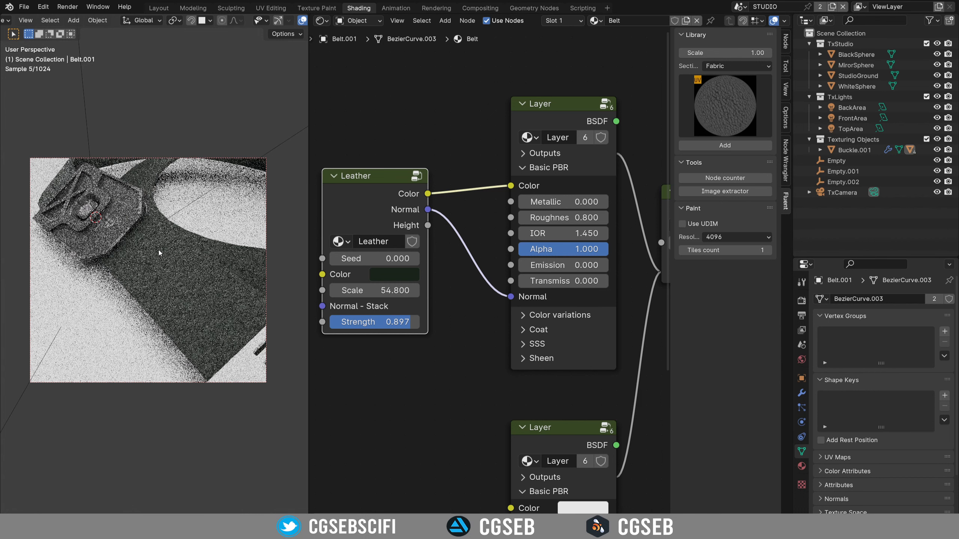
{"action": "scroll", "coordinate": [157, 252], "scroll_direction": "up", "scroll_amount": 1}
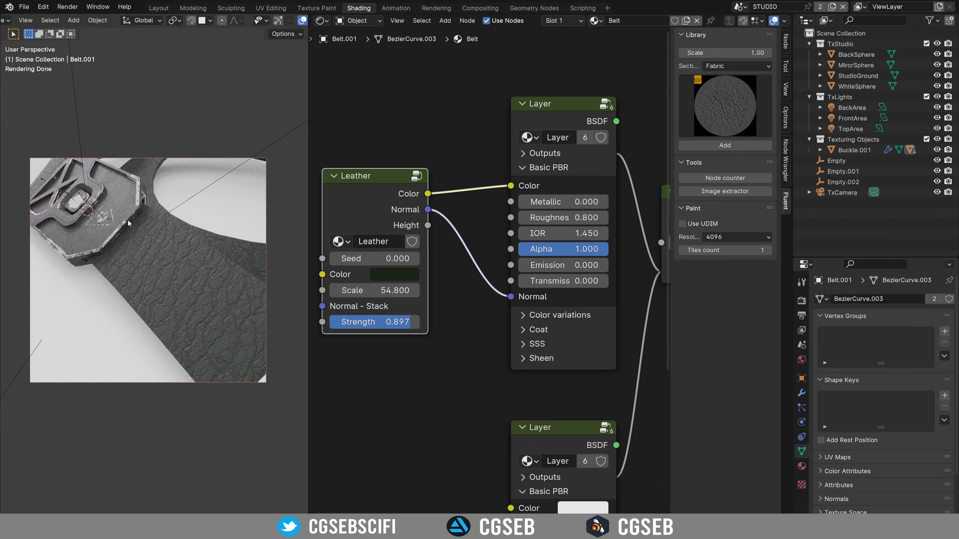
{"action": "middle_click_drag", "start_coordinate": [114, 215], "coordinate": [209, 257]}
{"action": "scroll", "coordinate": [209, 257], "scroll_direction": "up", "scroll_amount": 2}
{"action": "scroll", "coordinate": [209, 257], "scroll_direction": "up", "scroll_amount": 2}
{"action": "middle_click_drag", "start_coordinate": [107, 299], "coordinate": [254, 216]}
{"action": "middle_click_drag", "start_coordinate": [129, 235], "coordinate": [227, 274]}
{"action": "middle_click_drag", "start_coordinate": [226, 318], "coordinate": [216, 276]}
{"action": "scroll", "coordinate": [216, 275], "scroll_direction": "down", "scroll_amount": 7}
Step: Give the Belt material's second Layer a dark grey Color with Value about 0.058 and a Roughness of 0.8
{"action": "left_click", "coordinate": [199, 249]}
{"action": "middle_click_drag", "start_coordinate": [555, 302], "coordinate": [472, 87]}
{"action": "left_click", "coordinate": [498, 294]}
{"action": "left_click_drag", "start_coordinate": [547, 258], "coordinate": [487, 258]}
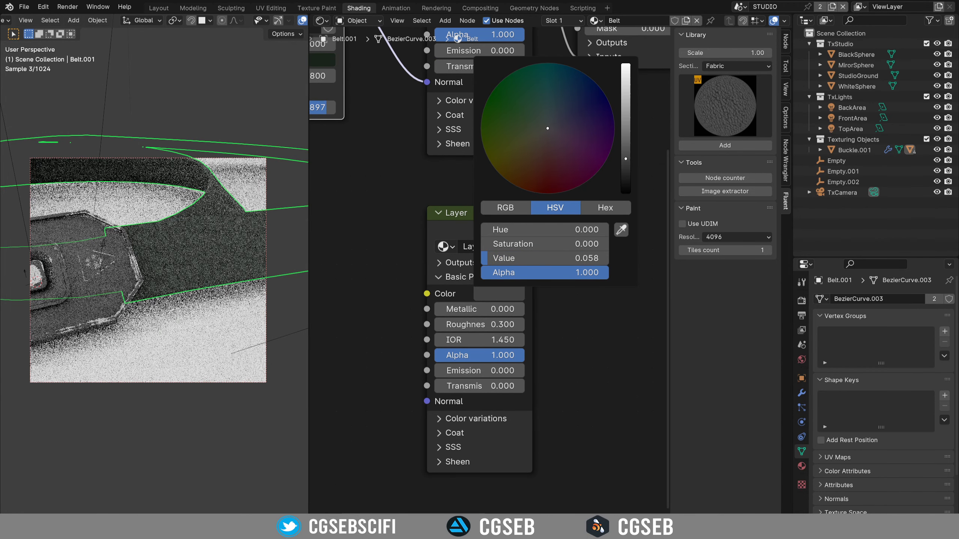
{"action": "left_click", "coordinate": [475, 324]}
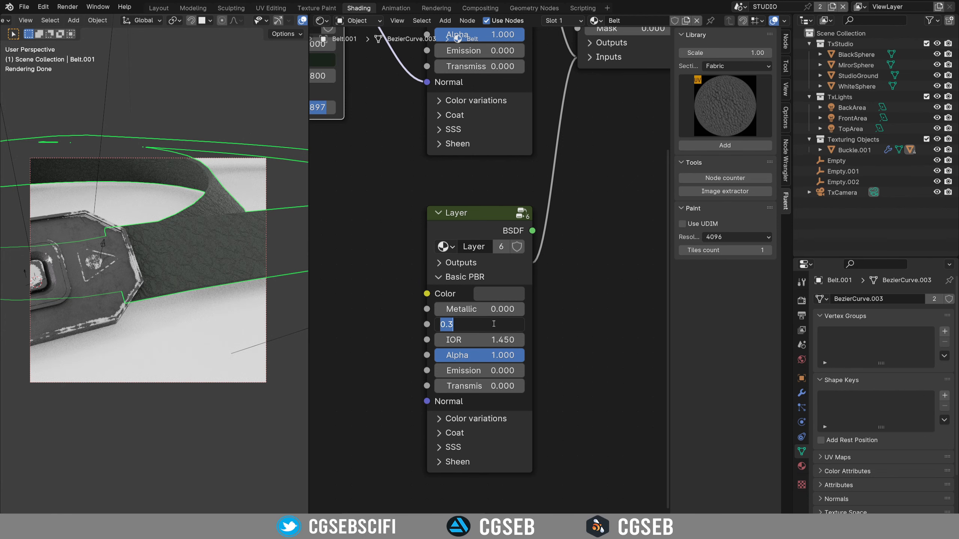
{"action": "key", "text": "Return"}
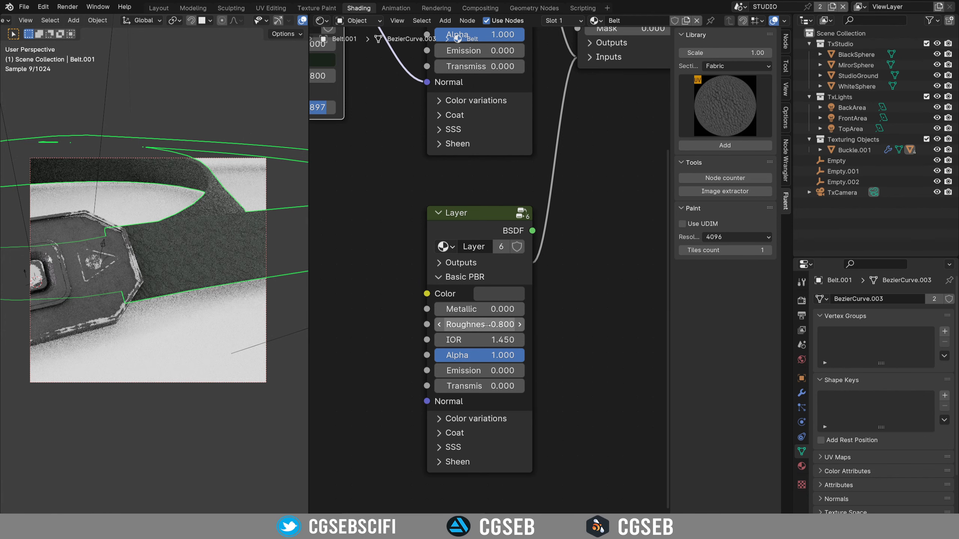
Step: Add a Grunge 05 node from the library's Grunges section and connect its Result to the Mix Layers Mask
{"action": "middle_click_drag", "start_coordinate": [495, 226], "coordinate": [580, 205]}
{"action": "left_click", "coordinate": [613, 159]}
{"action": "left_click", "coordinate": [731, 65]}
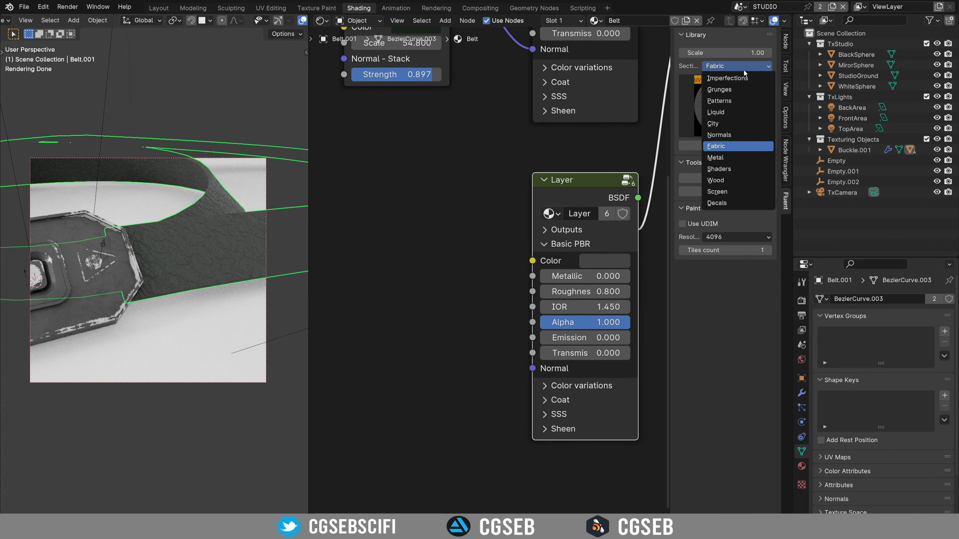
{"action": "left_click", "coordinate": [740, 90]}
{"action": "left_click", "coordinate": [740, 112]}
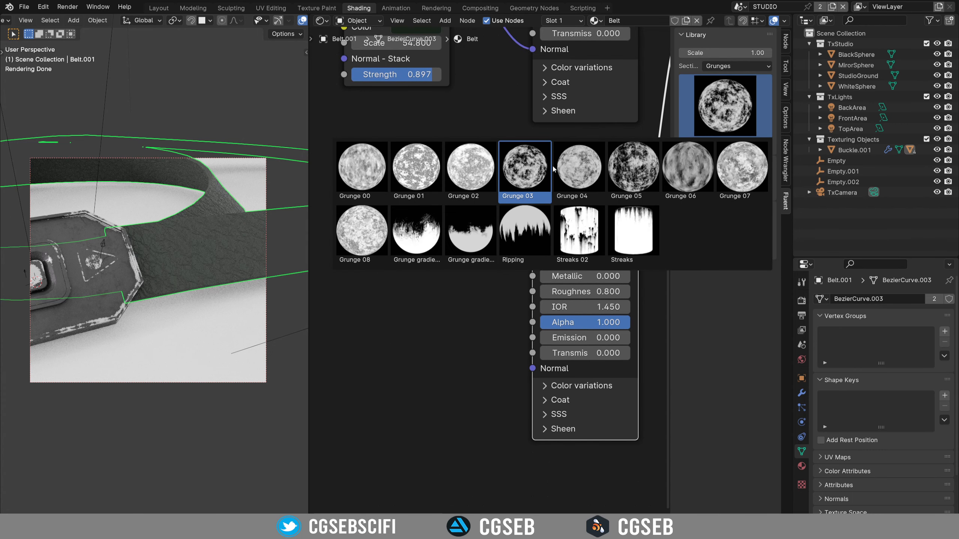
{"action": "left_click", "coordinate": [633, 167]}
{"action": "left_click", "coordinate": [407, 169]}
{"action": "left_click_drag", "start_coordinate": [436, 178], "coordinate": [538, 154]}
Step: Darken the second Layer's Color further to a nearly black tone
{"action": "middle_click_drag", "start_coordinate": [382, 331], "coordinate": [528, 180]}
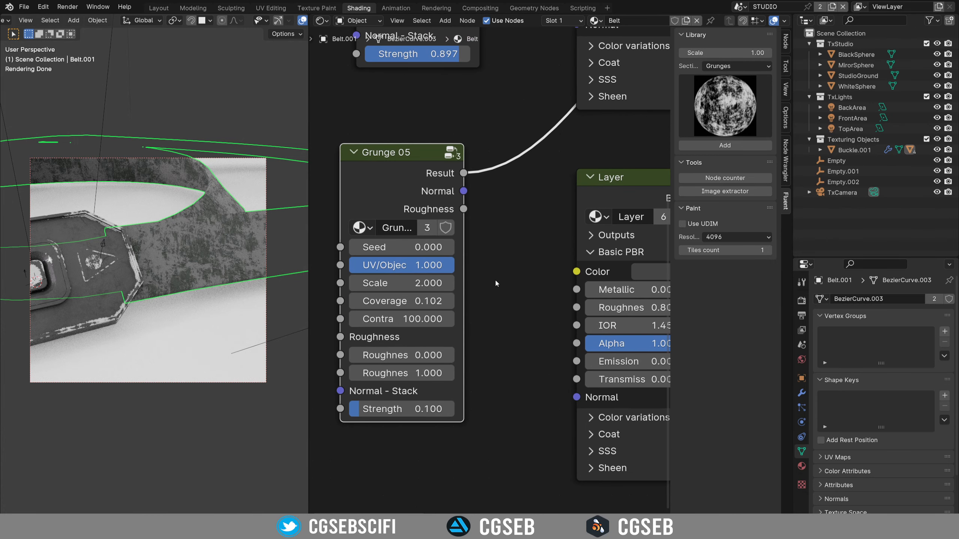
{"action": "scroll", "coordinate": [549, 252], "scroll_direction": "up", "scroll_amount": 1}
{"action": "left_click", "coordinate": [640, 275]}
{"action": "left_click_drag", "start_coordinate": [789, 125], "coordinate": [788, 151]}
Step: Set the Grunge 05 node's Coverage to 0.242 and check the belt surface beside the buckle
{"action": "middle_click_drag", "start_coordinate": [270, 250], "coordinate": [202, 233]}
{"action": "left_click_drag", "start_coordinate": [379, 303], "coordinate": [397, 303]}
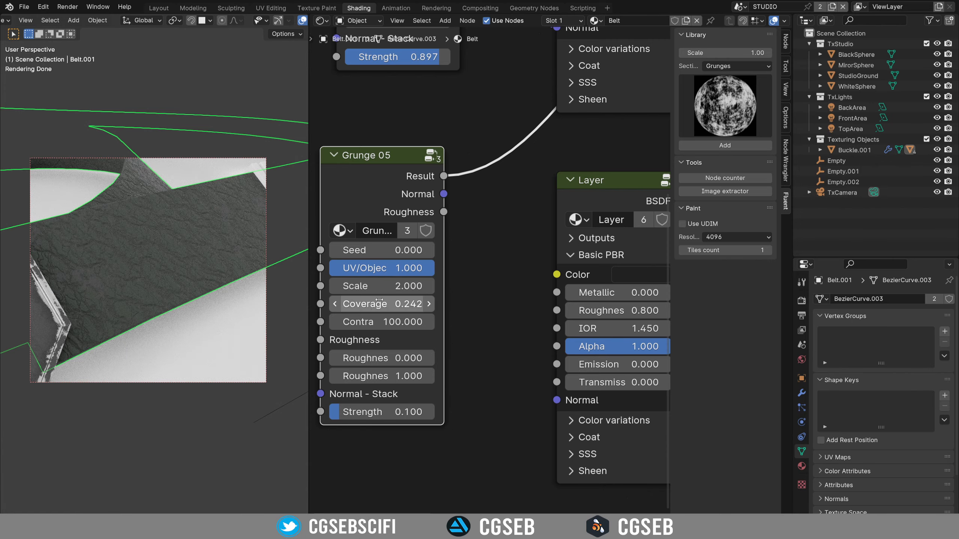
{"action": "middle_click_drag", "start_coordinate": [190, 275], "coordinate": [297, 246]}
{"action": "scroll", "coordinate": [319, 261], "scroll_direction": "up", "scroll_amount": 3}
{"action": "scroll", "coordinate": [183, 299], "scroll_direction": "up", "scroll_amount": 1}
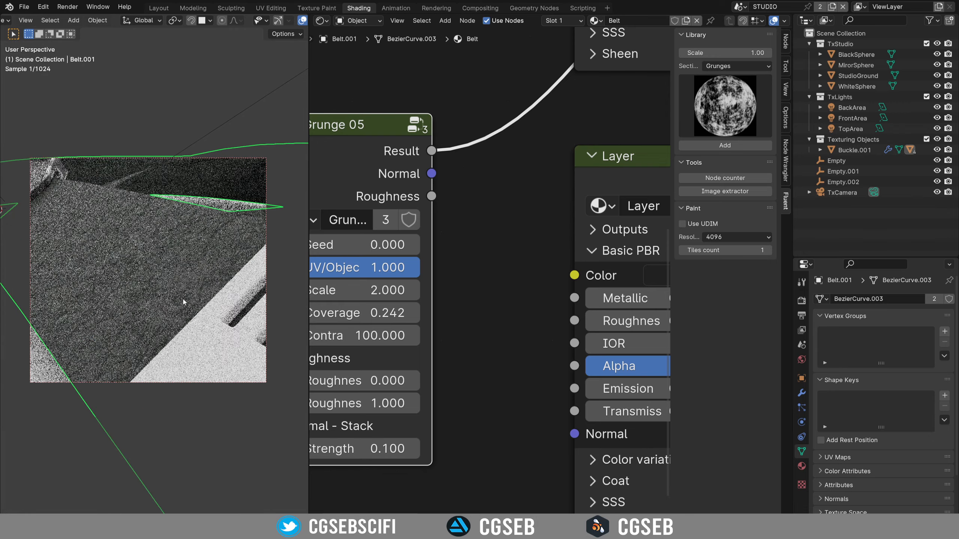
{"action": "middle_click_drag", "start_coordinate": [154, 272], "coordinate": [121, 282]}
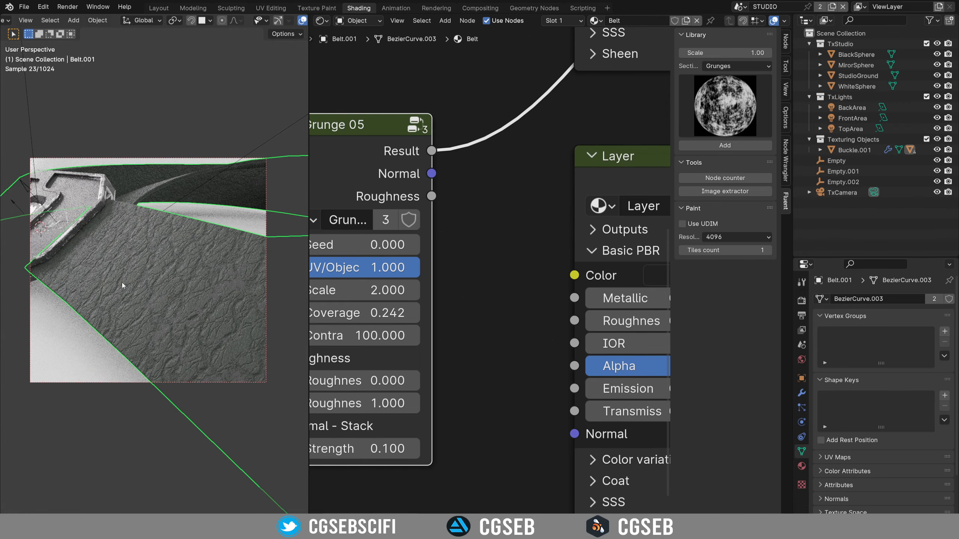
Step: Assign the existing Buckle material to the belt pin, and reselect the belt
{"action": "middle_click_drag", "start_coordinate": [204, 288], "coordinate": [217, 236]}
{"action": "left_click", "coordinate": [230, 234]}
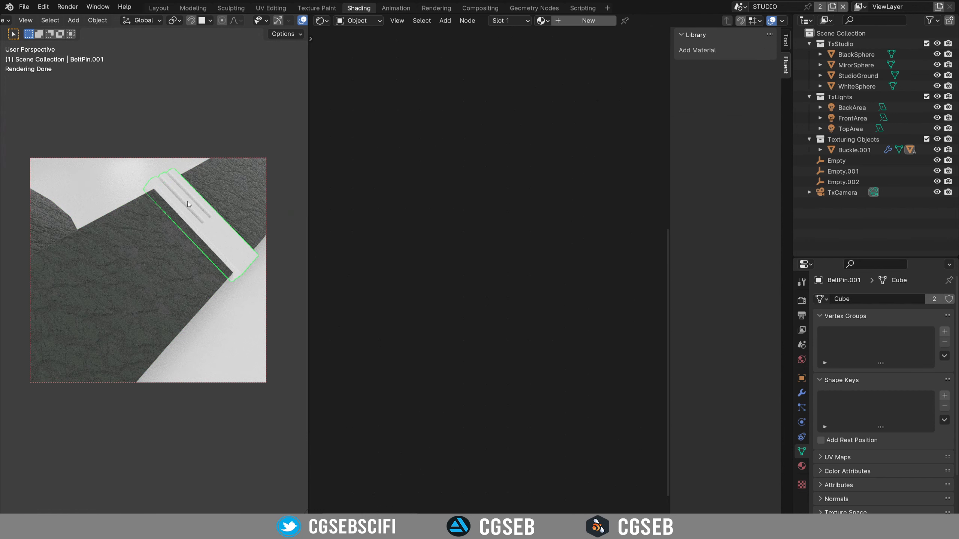
{"action": "left_click", "coordinate": [544, 21]}
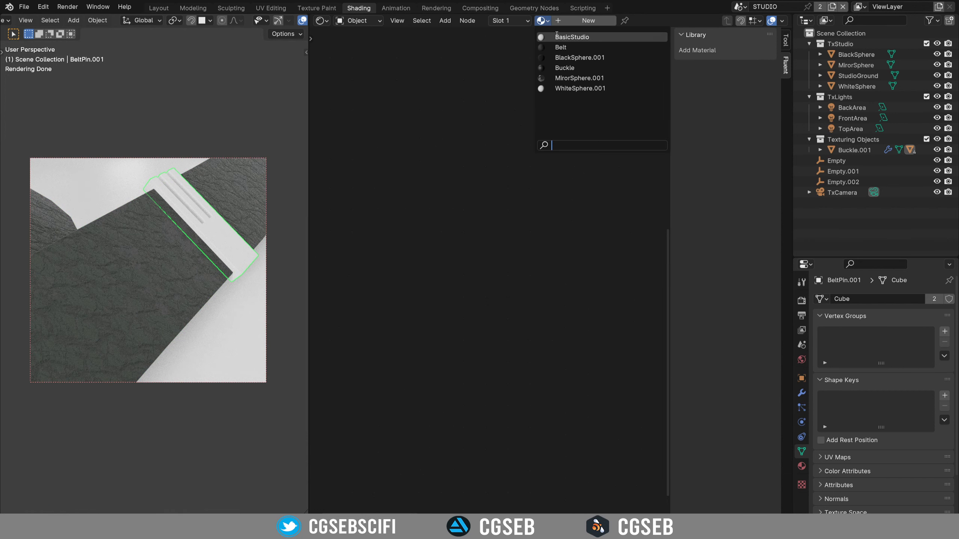
{"action": "left_click", "coordinate": [570, 68]}
{"action": "left_click", "coordinate": [173, 298]}
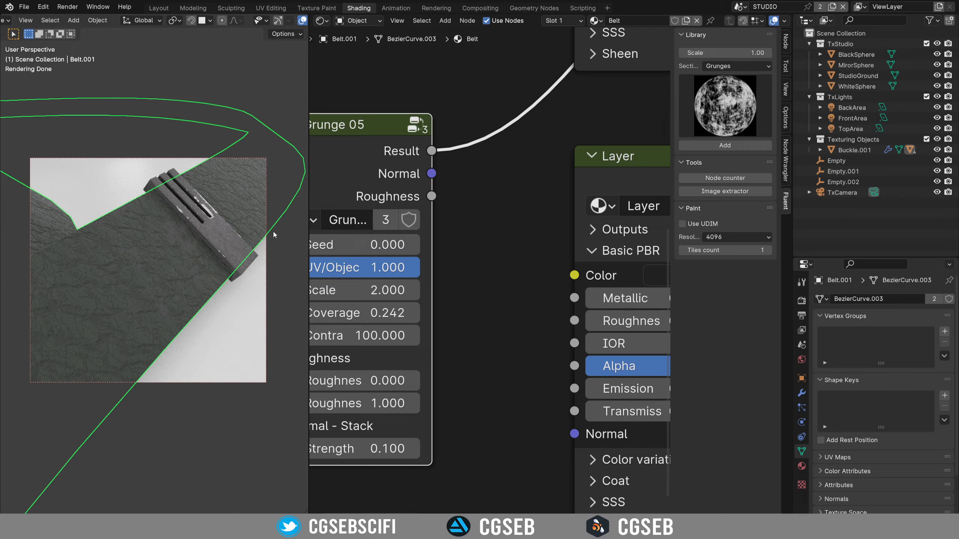
Step: Add an All Edges mask node beside the Grunge 05 node in the Belt material
{"action": "middle_click_drag", "start_coordinate": [214, 261], "coordinate": [229, 233], "text": "shift"}
{"action": "middle_click_drag", "start_coordinate": [166, 328], "coordinate": [185, 319], "text": "shift"}
{"action": "middle_click_drag", "start_coordinate": [190, 264], "coordinate": [105, 274]}
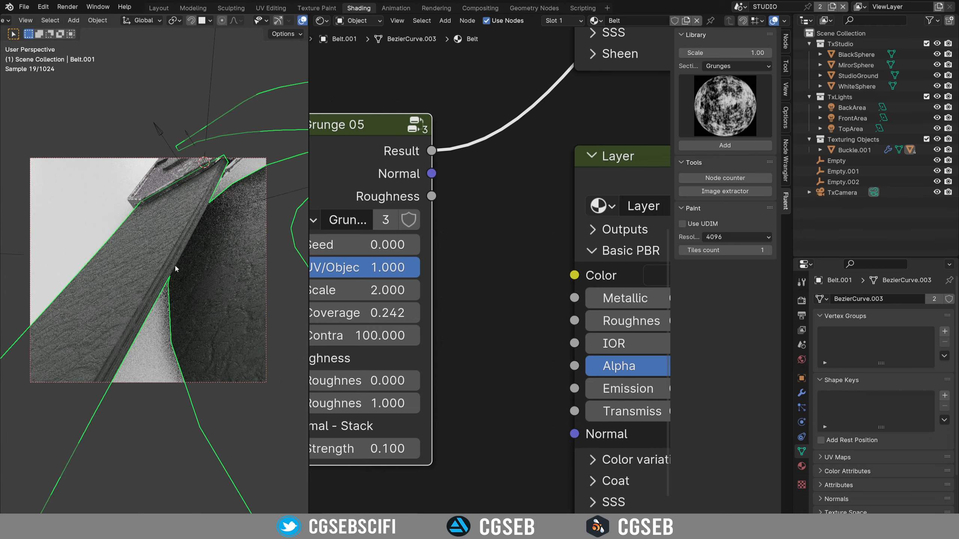
{"action": "middle_click_drag", "start_coordinate": [175, 248], "coordinate": [173, 307]}
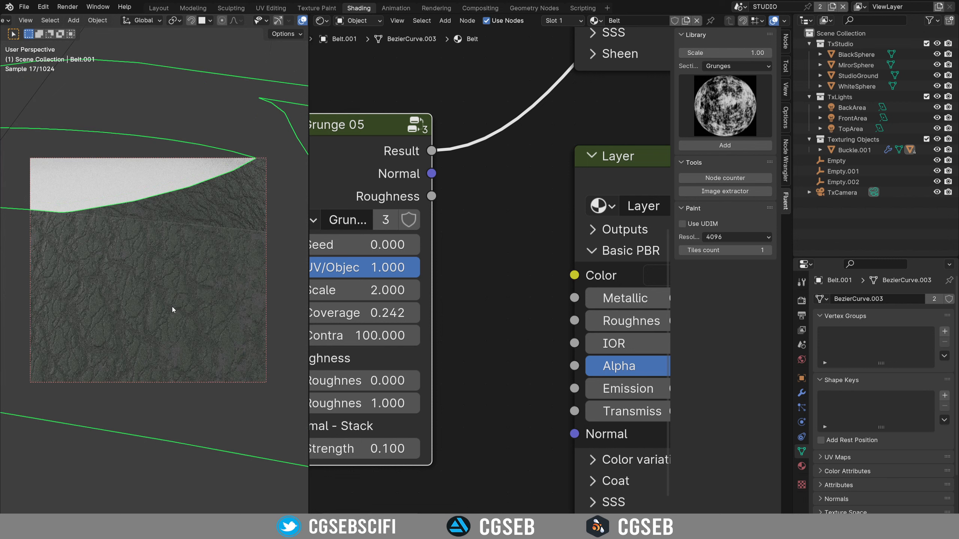
{"action": "scroll", "coordinate": [205, 296], "scroll_direction": "down", "scroll_amount": 6}
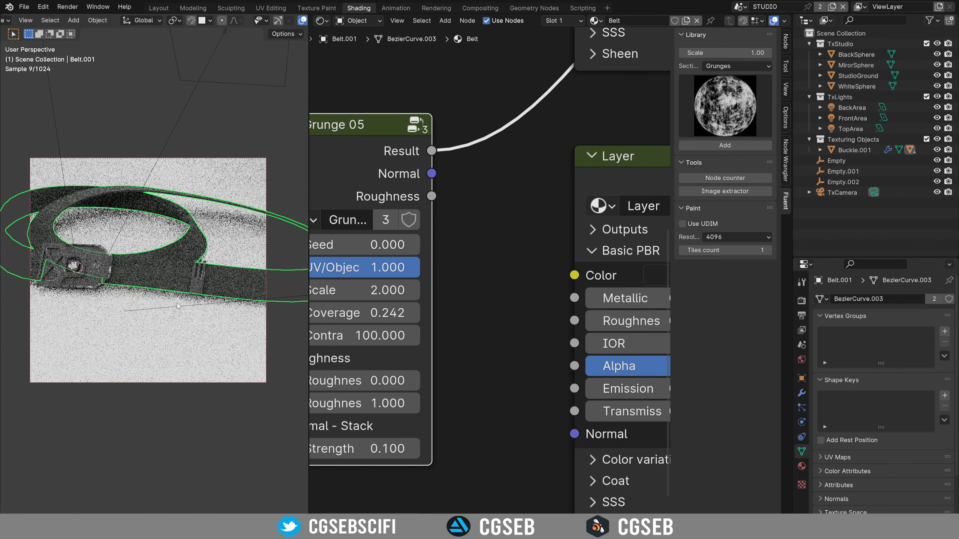
{"action": "middle_click_drag", "start_coordinate": [481, 278], "coordinate": [522, 235]}
{"action": "scroll", "coordinate": [559, 207], "scroll_direction": "down", "scroll_amount": 4}
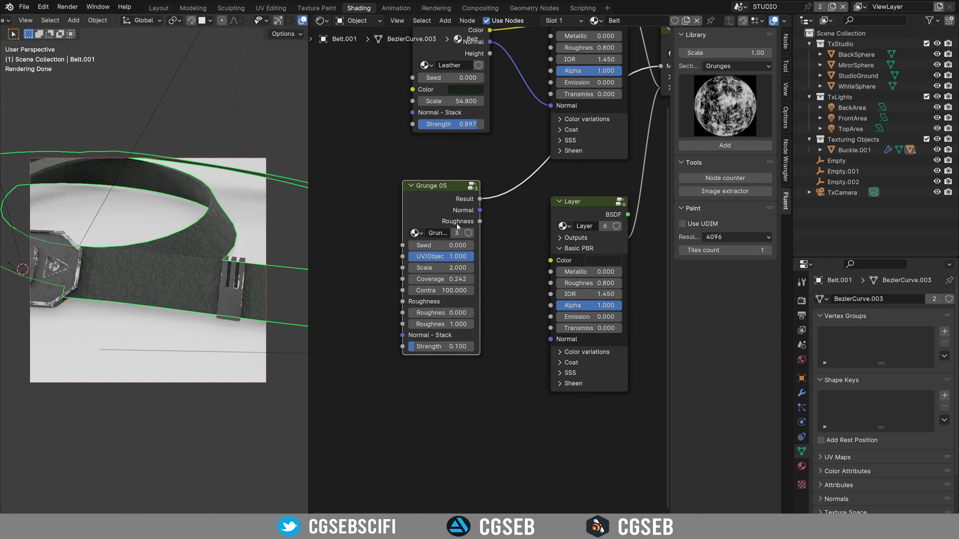
{"action": "key", "text": "f"}
{"action": "left_click", "coordinate": [490, 368]}
{"action": "middle_click_drag", "start_coordinate": [422, 230], "coordinate": [504, 289]}
Step: Insert a Lighten node between the Grunge 05 Result and the Mix Layers Mask, and connect the All edges Mask to its B input
{"action": "key", "text": "f"}
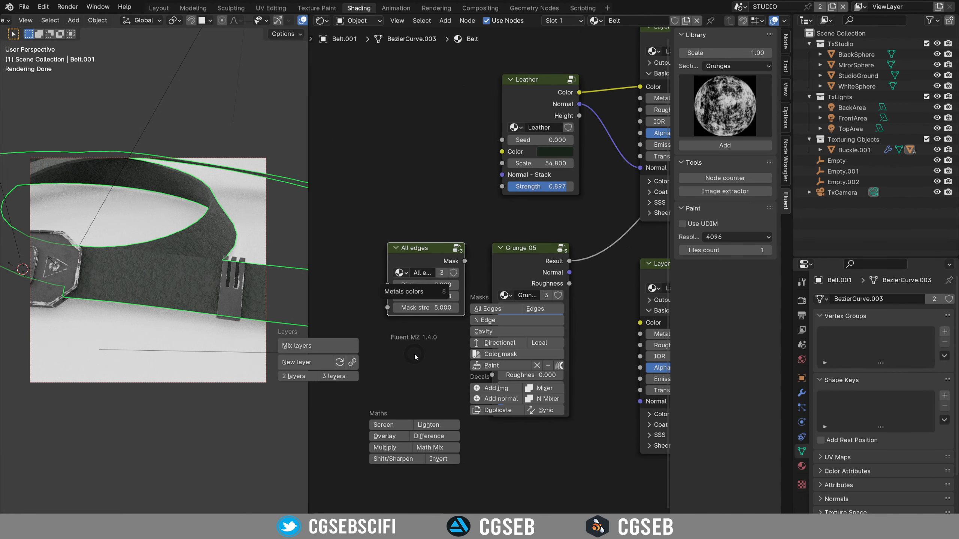
{"action": "left_click", "coordinate": [432, 425]}
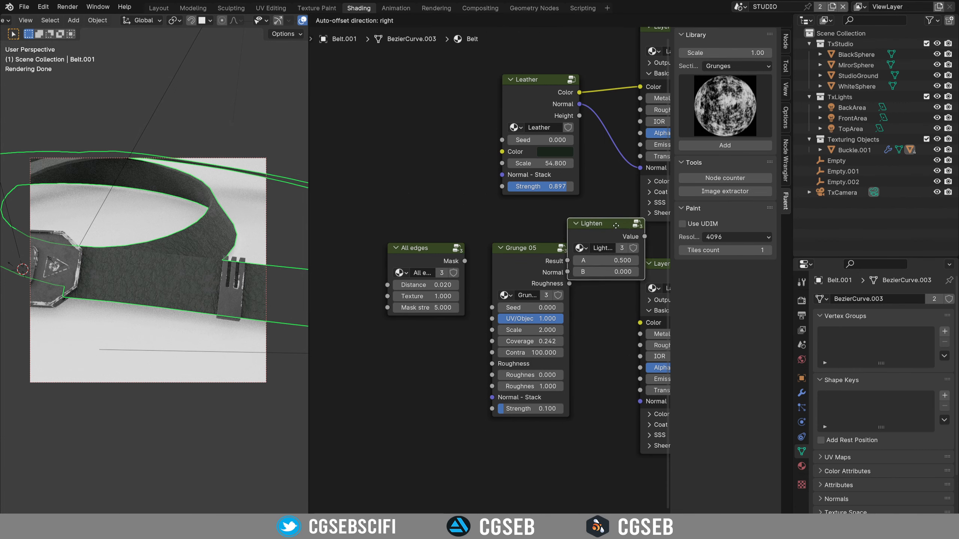
{"action": "left_click", "coordinate": [616, 225]}
{"action": "left_click_drag", "start_coordinate": [541, 249], "coordinate": [425, 370]}
{"action": "left_click_drag", "start_coordinate": [639, 224], "coordinate": [539, 233]}
{"action": "left_click_drag", "start_coordinate": [468, 263], "coordinate": [510, 280]}
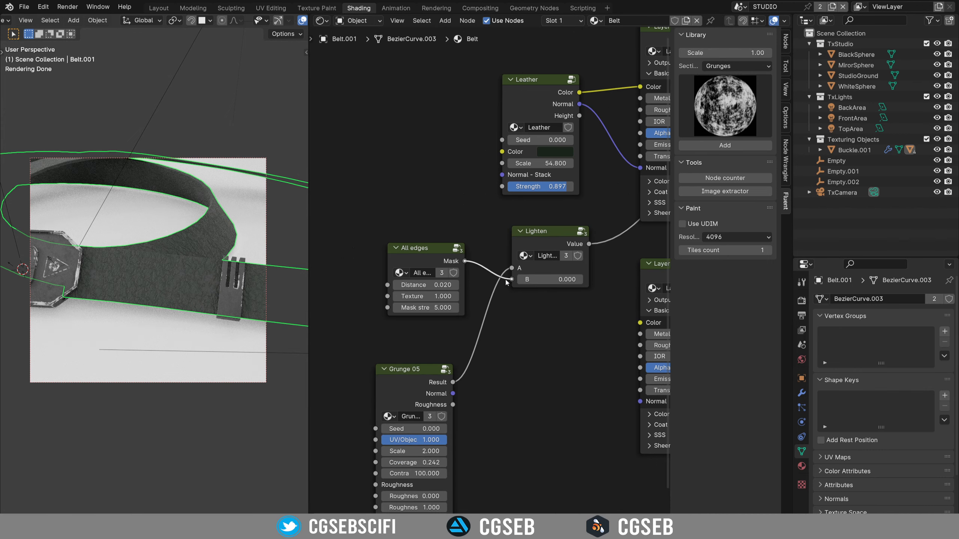
Step: Add a Grunge 03 node from the library, connect its Result to the All edges Texture input, and check the belt's edges
{"action": "middle_click_drag", "start_coordinate": [231, 293], "coordinate": [118, 230]}
{"action": "scroll", "coordinate": [148, 265], "scroll_direction": "up", "scroll_amount": 4}
{"action": "middle_click_drag", "start_coordinate": [147, 265], "coordinate": [198, 286]}
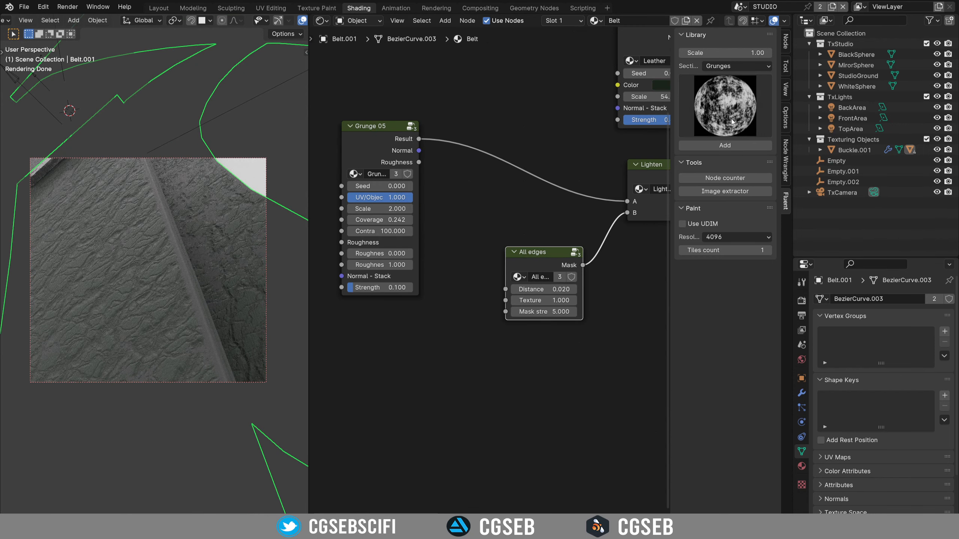
{"action": "left_click", "coordinate": [731, 121]}
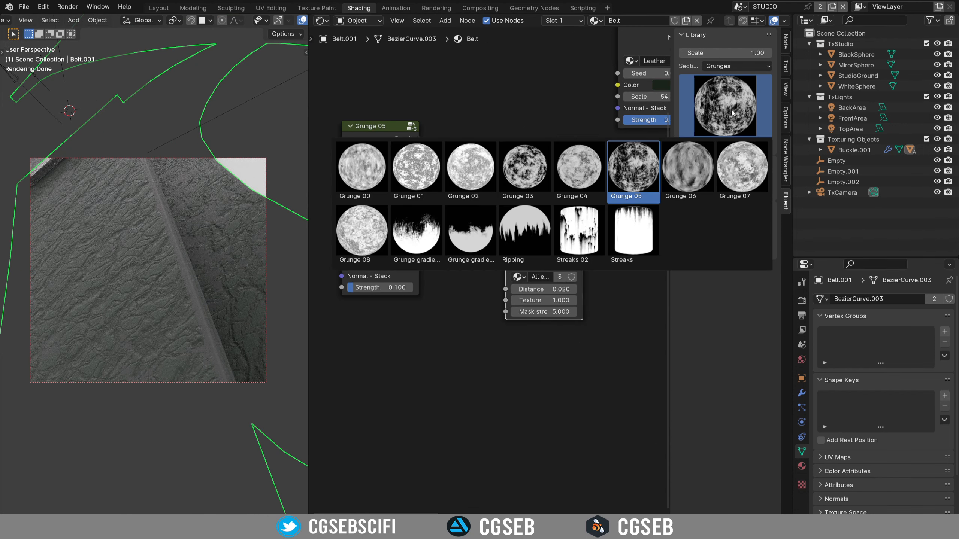
{"action": "left_click", "coordinate": [526, 172]}
{"action": "left_click", "coordinate": [725, 145]}
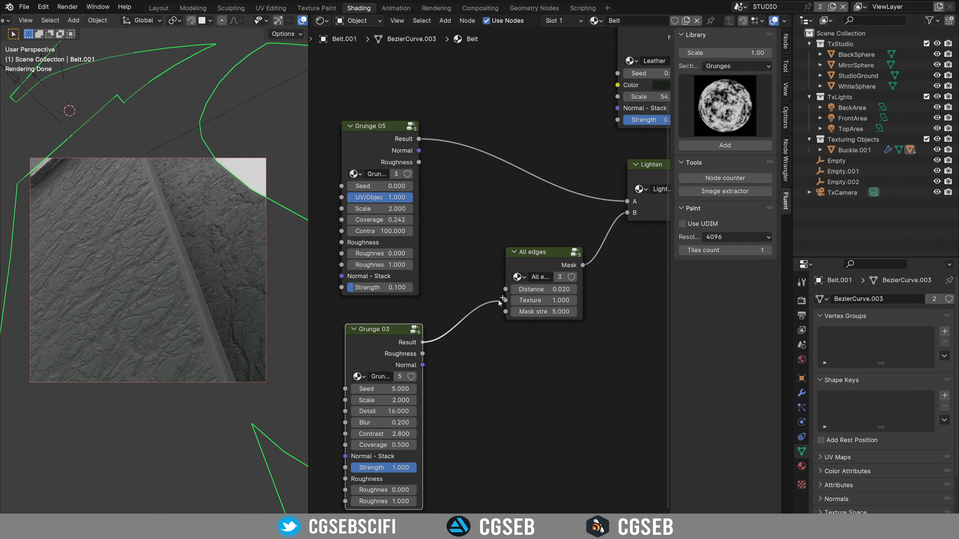
{"action": "left_click_drag", "start_coordinate": [514, 301], "coordinate": [512, 301]}
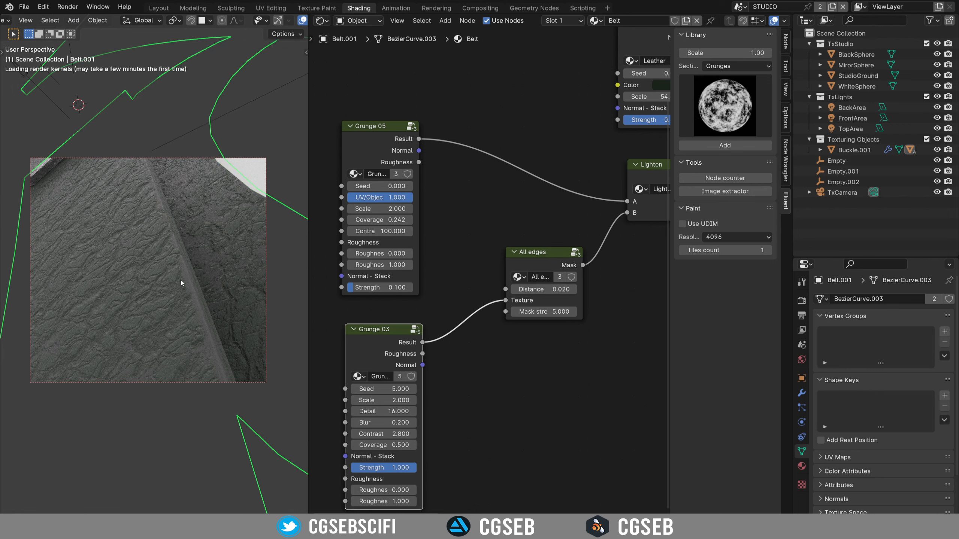
{"action": "middle_click_drag", "start_coordinate": [180, 280], "coordinate": [184, 292]}
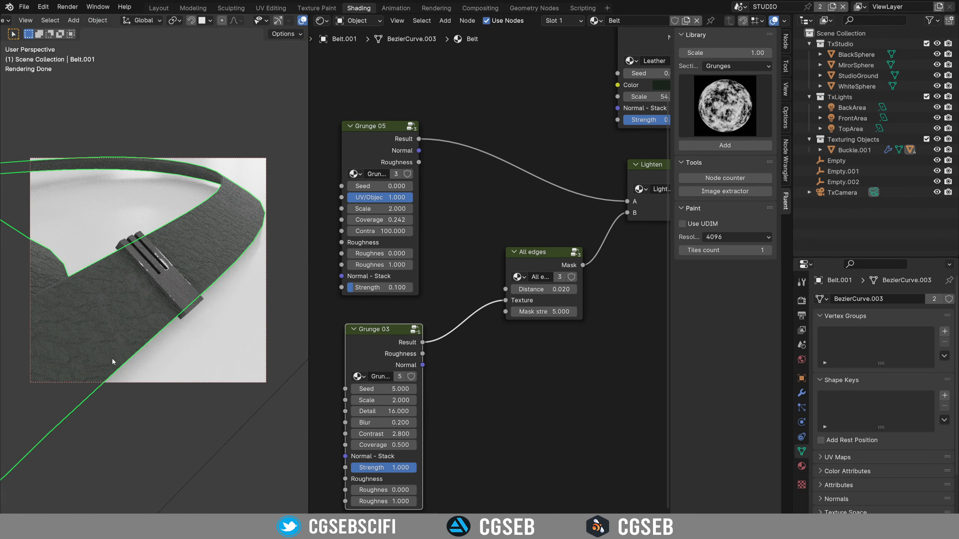
{"action": "middle_click_drag", "start_coordinate": [133, 347], "coordinate": [100, 357]}
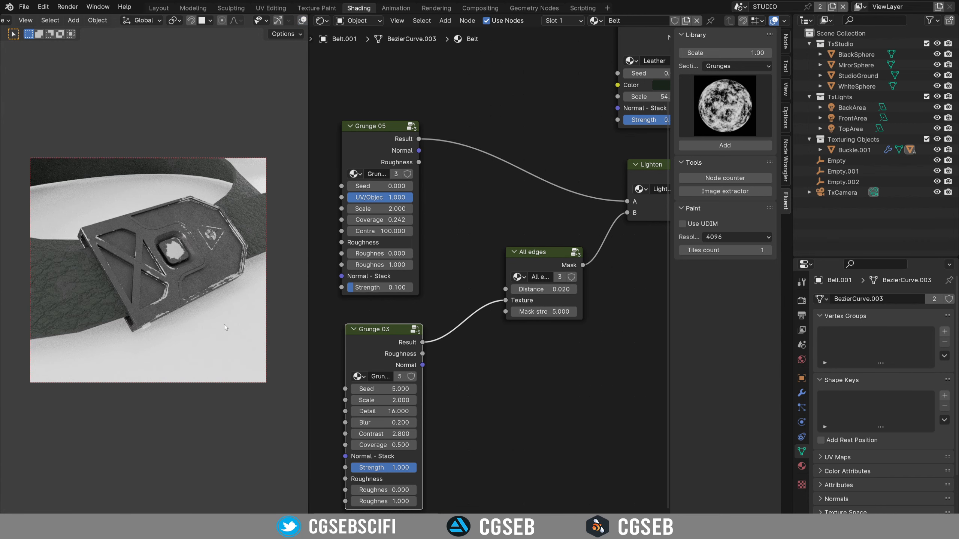